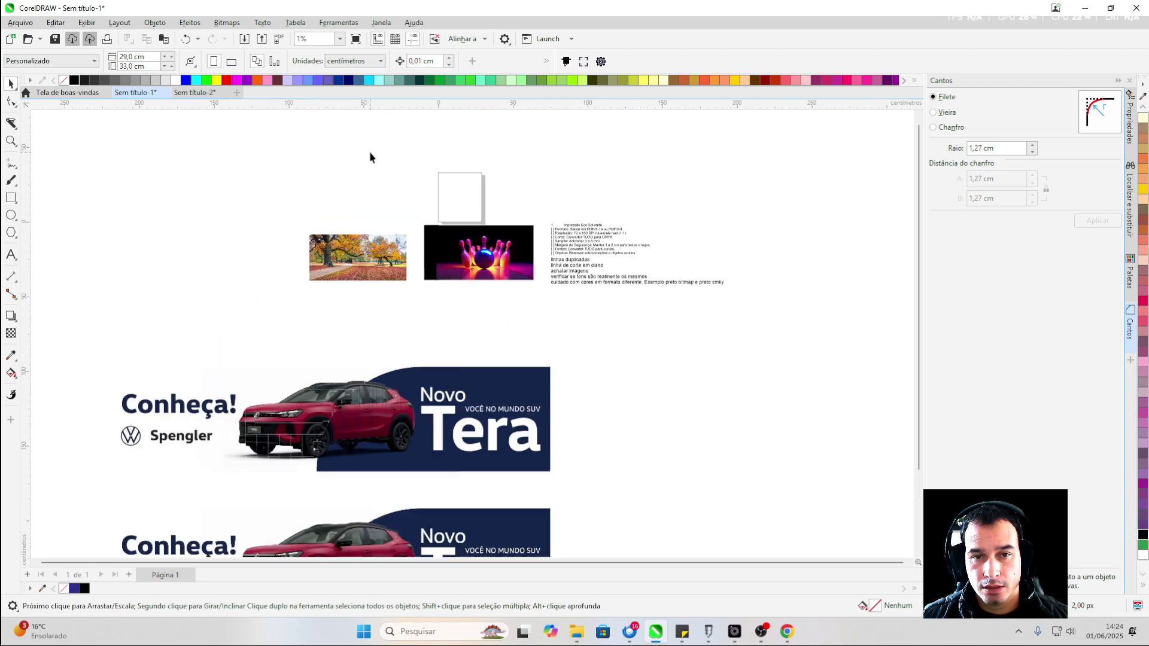
Move the lower Tera banner straight down to widen the gap below the upper banner
scroll(363, 158, "down", 2)
scroll(363, 158, "down", 1)
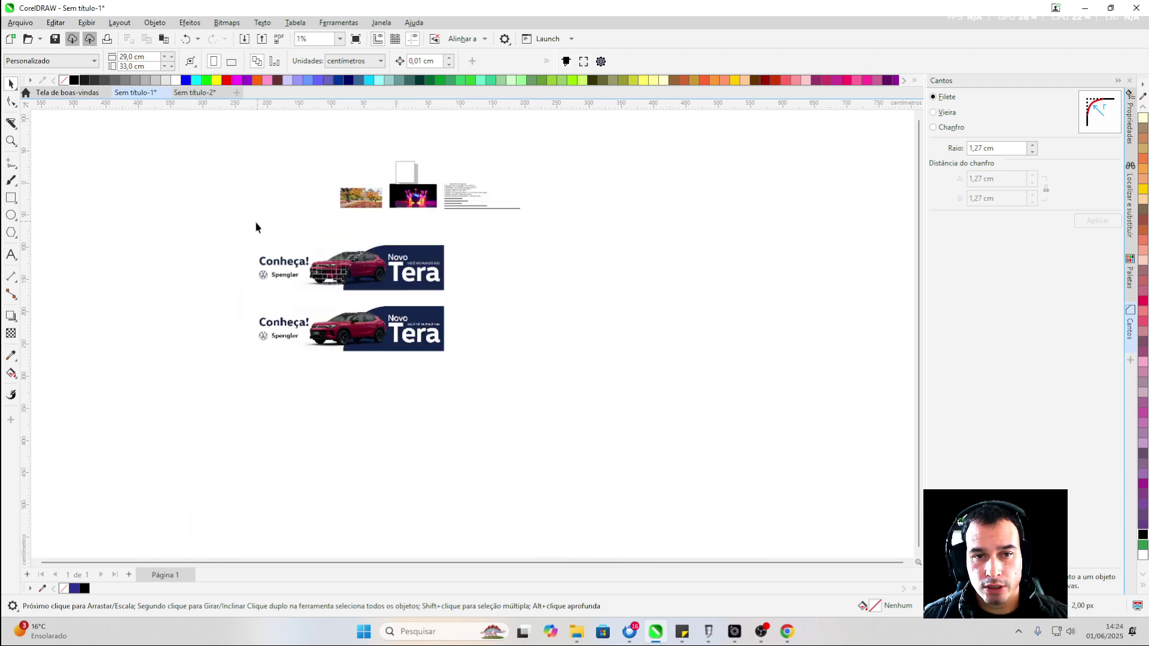
scroll(354, 193, "up", 1)
scroll(387, 185, "up", 1)
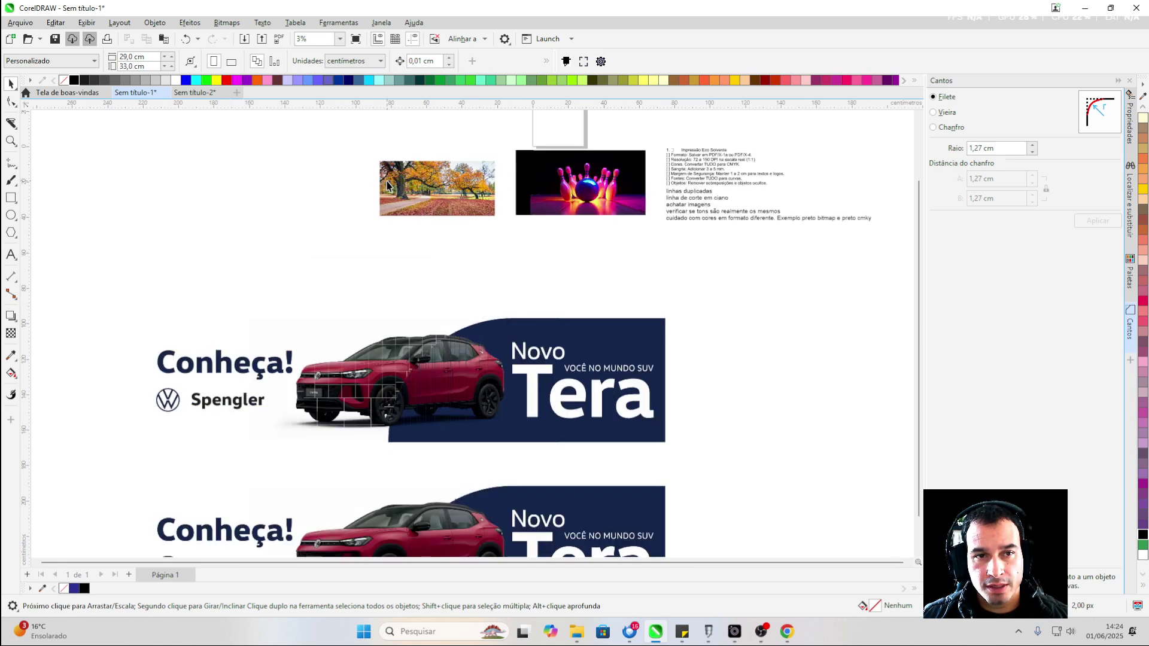
scroll(387, 184, "down", 3)
scroll(341, 221, "up", 2)
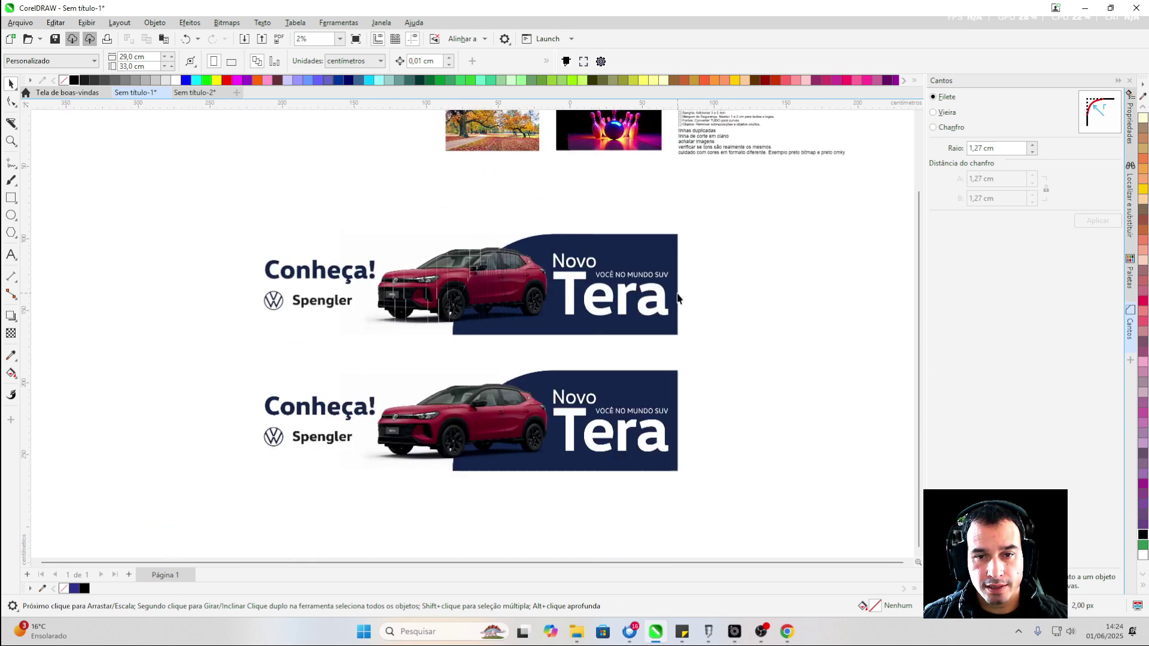
left_click_drag(604, 432, 603, 509)
Move the upper Tera banner a little to the left and down on the canvas
left_click(426, 267)
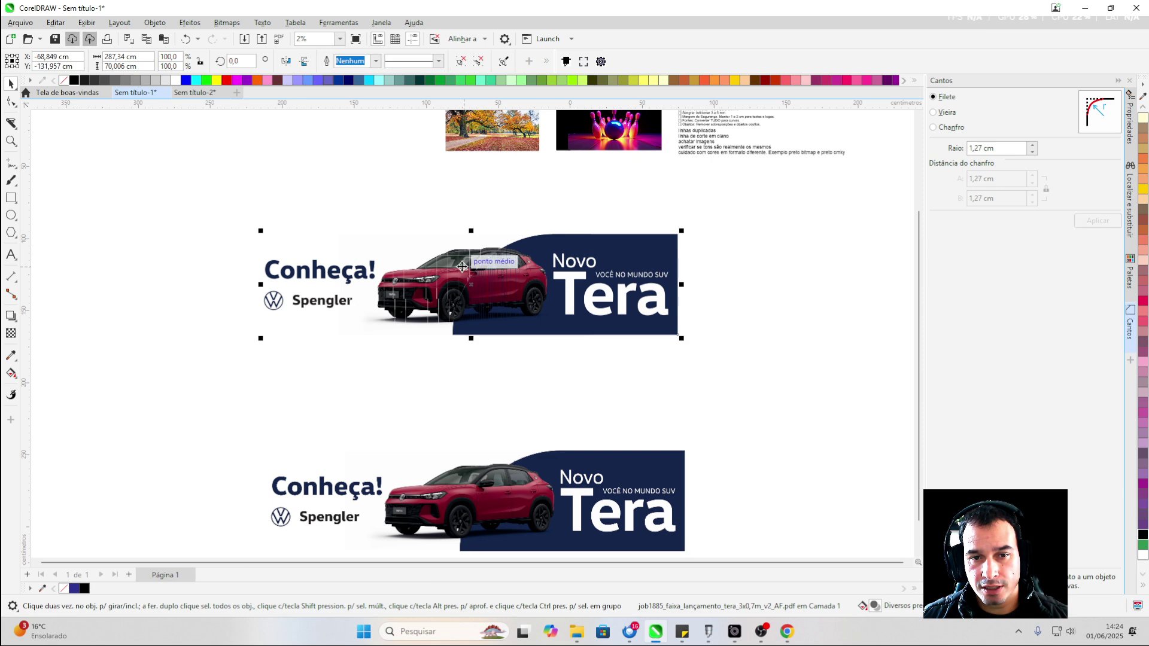
scroll(426, 266, "up", 2)
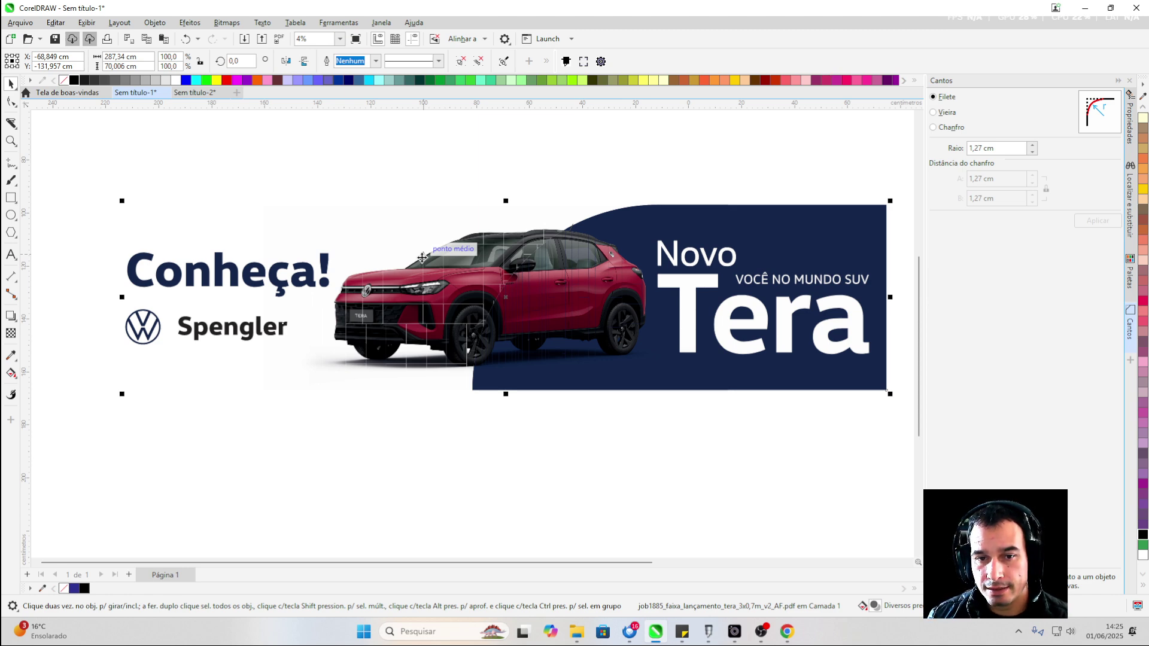
scroll(425, 236, "down", 4)
key("Escape")
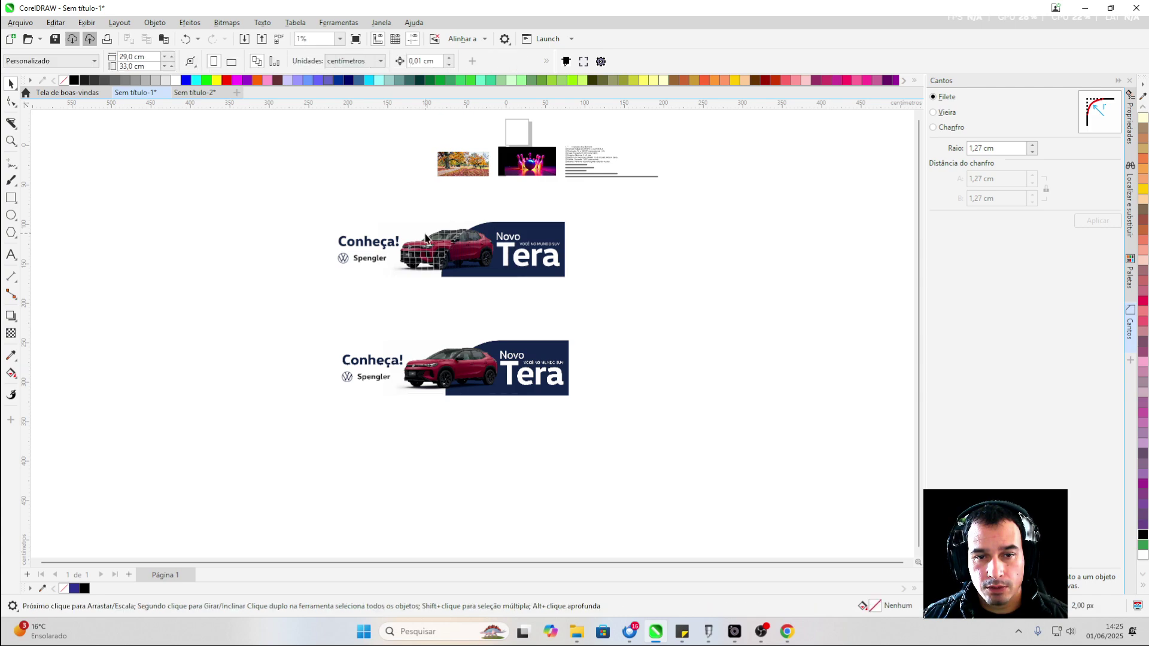
scroll(425, 237, "up", 3)
left_click_drag(525, 251, 387, 259)
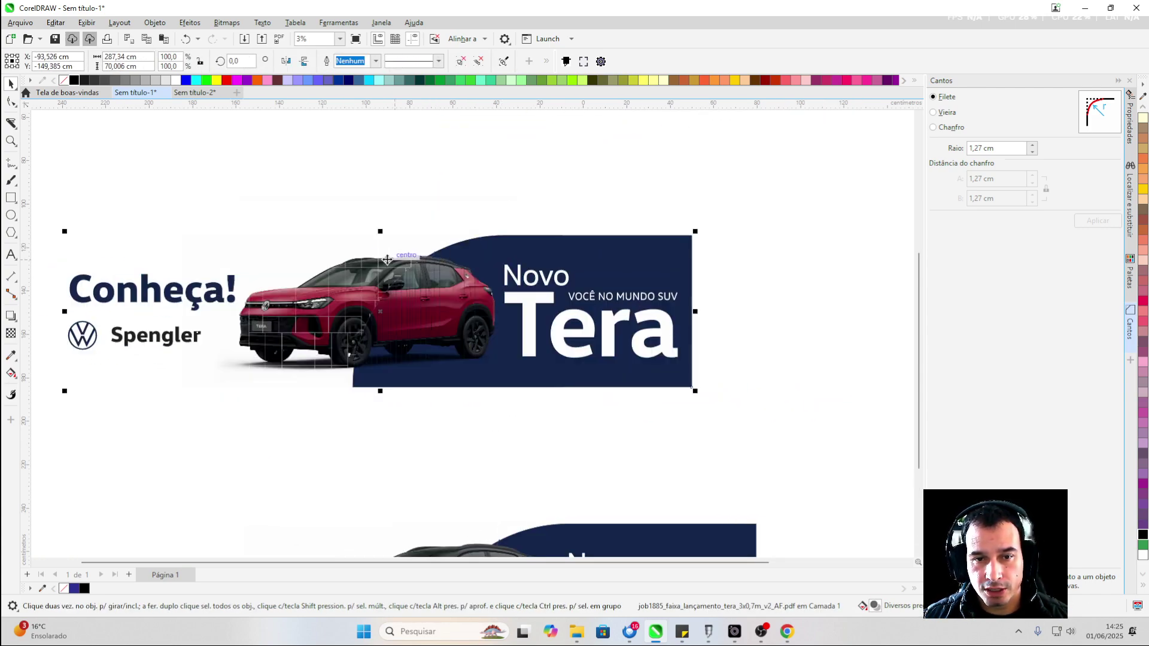
Draw a rectangle about 296.7 by 70.2 cm around the whole upper banner
scroll(467, 159, "down", 2)
scroll(256, 282, "up", 2)
left_click(341, 227)
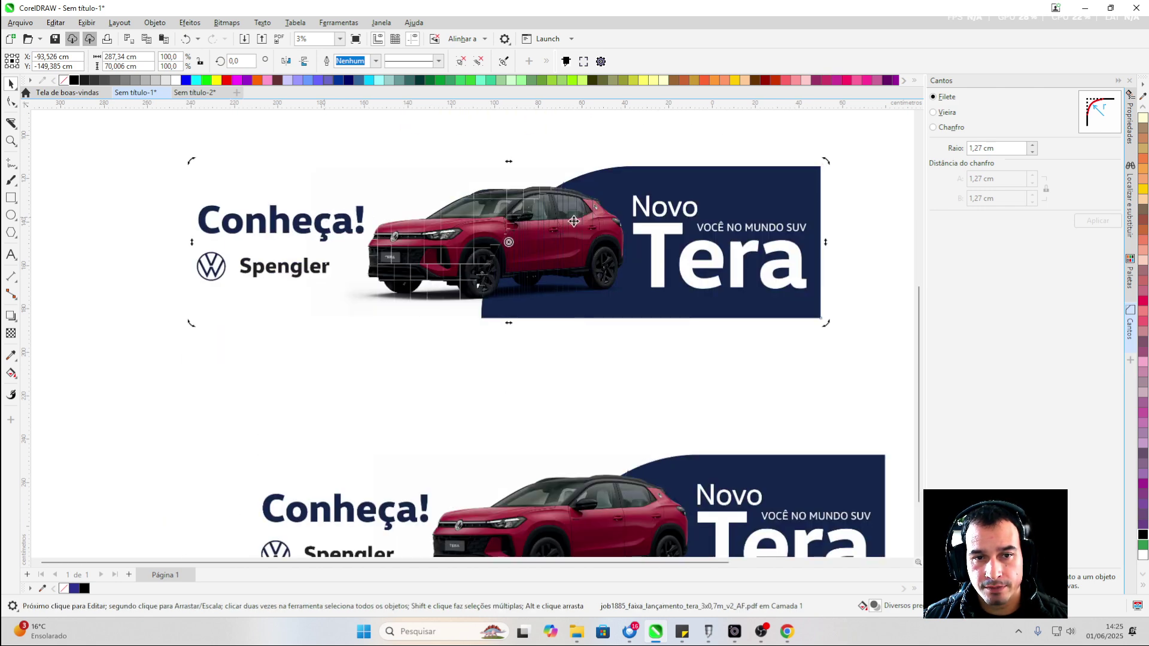
key("Escape")
key("F6")
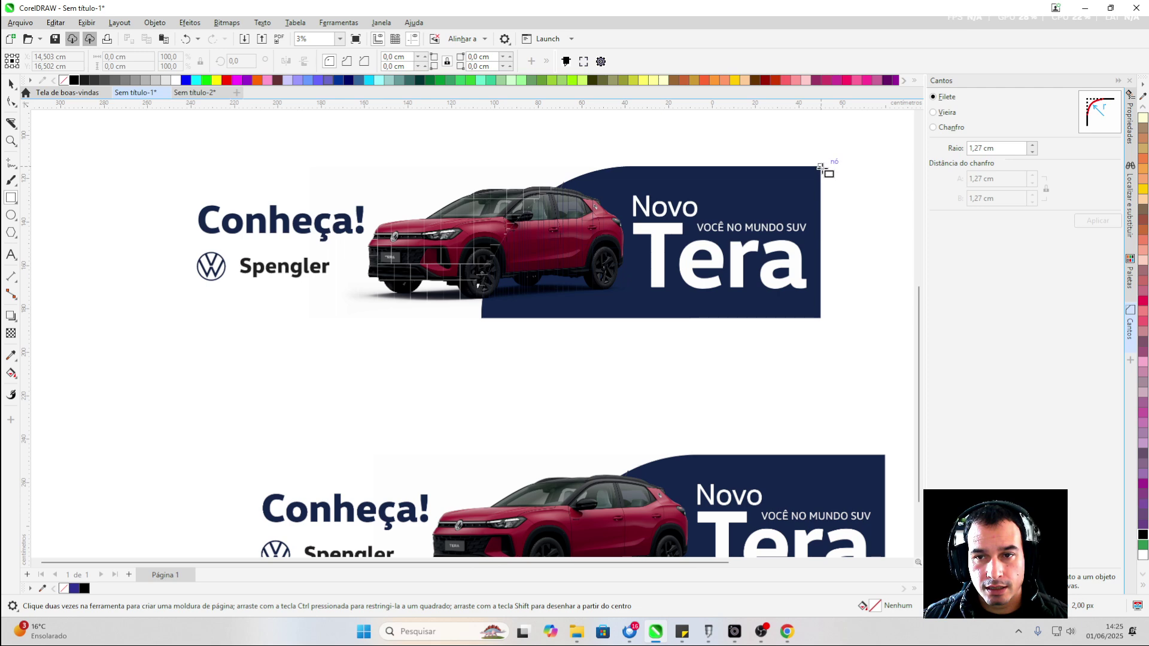
left_click_drag(820, 168, 177, 320)
key("space")
Separate the rectangle from the upper banner by moving it far to the left, and shift the banner to the right
scroll(349, 274, "down", 2)
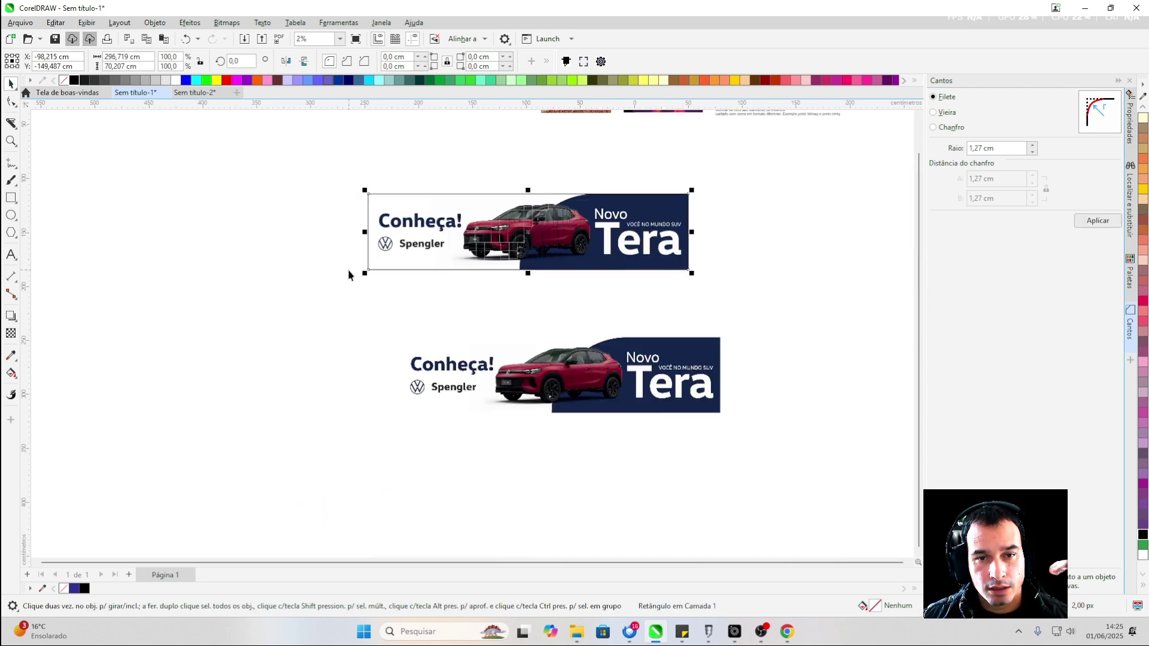
left_click_drag(418, 252, 153, 298)
key("ctrl+z")
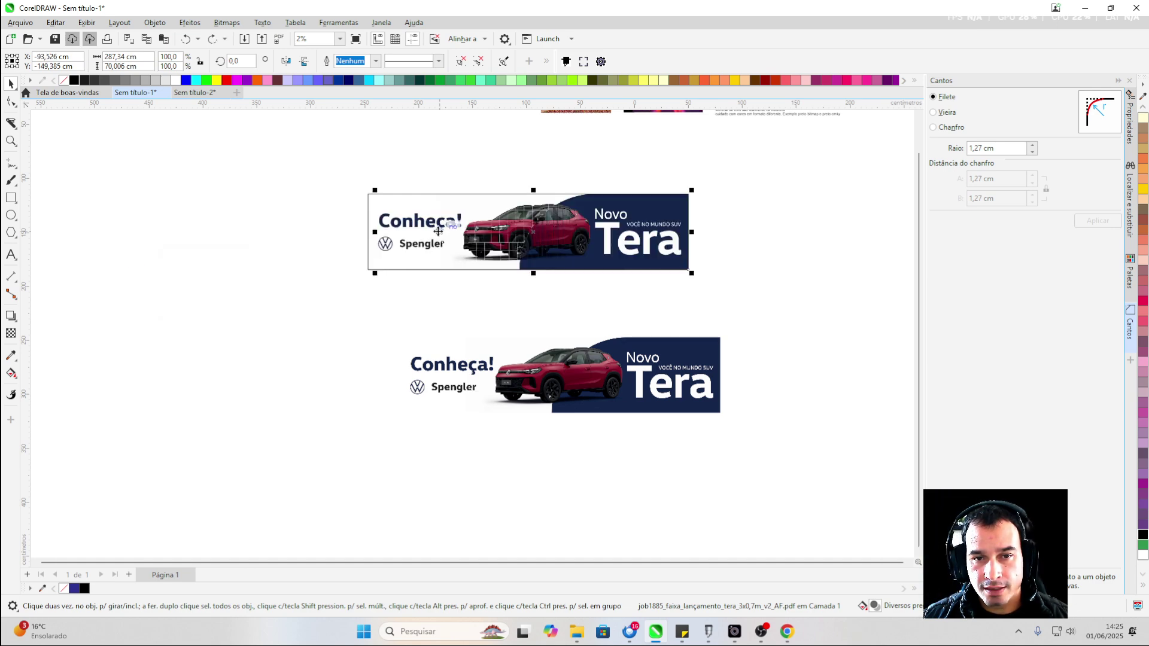
left_click_drag(438, 231, 561, 223)
left_click_drag(397, 238, 67, 239)
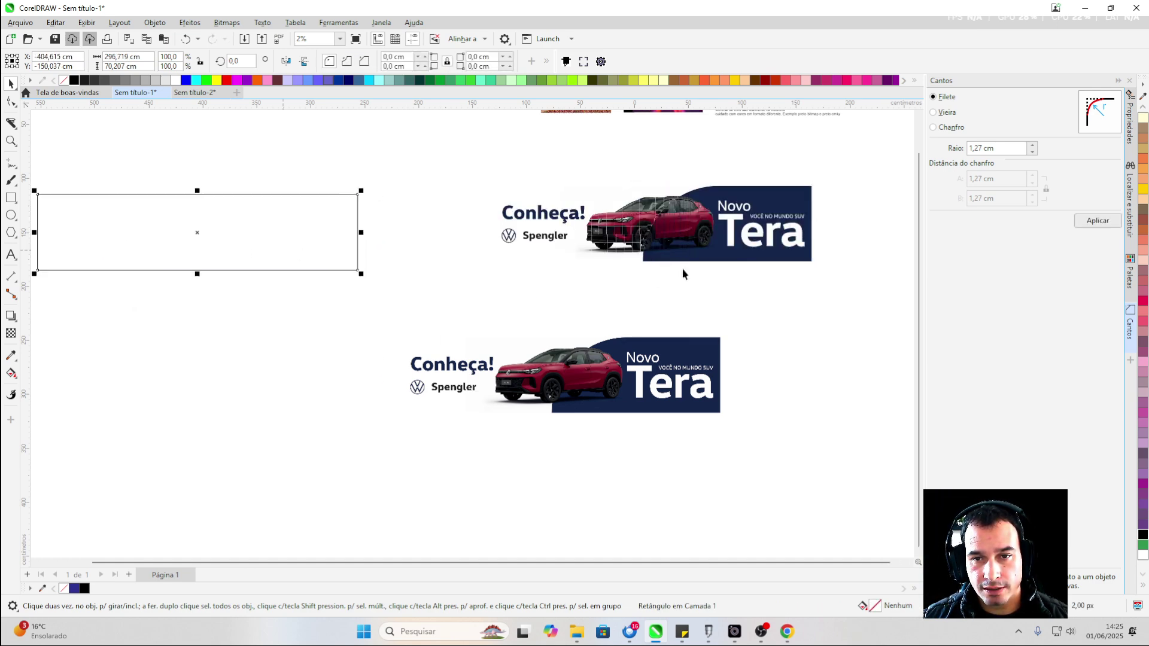
left_click_drag(683, 274, 574, 274)
Ungroup the upper Tera banner into its separate pieces
scroll(503, 222, "up", 4)
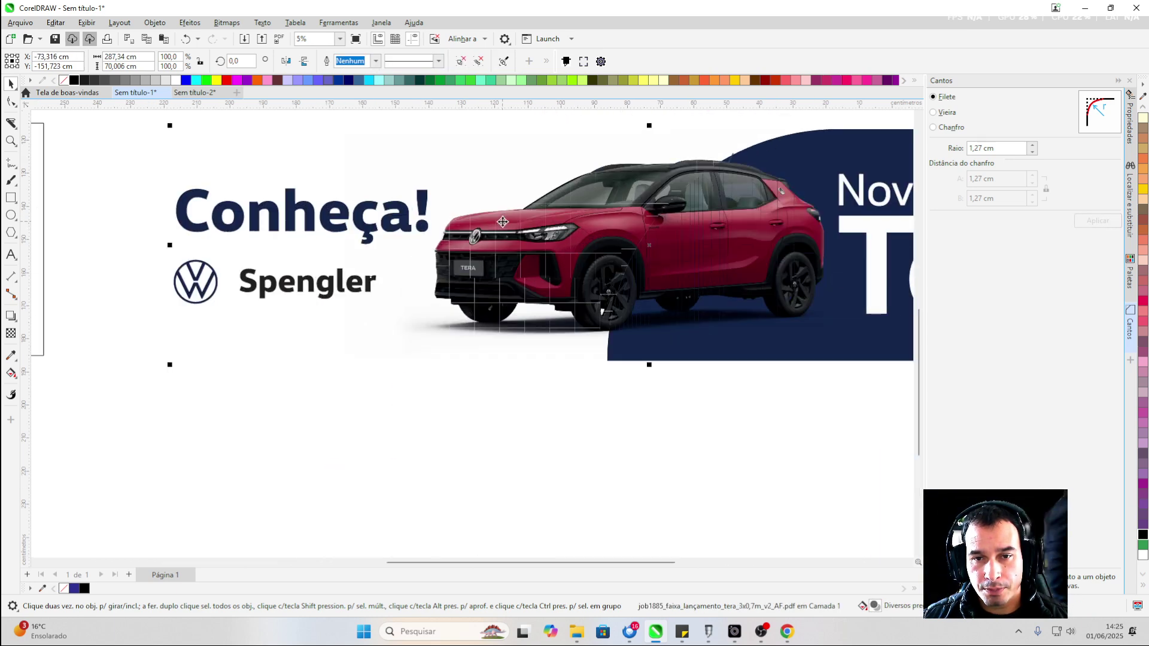
scroll(502, 222, "up", 2)
scroll(359, 240, "down", 2)
scroll(410, 275, "up", 5)
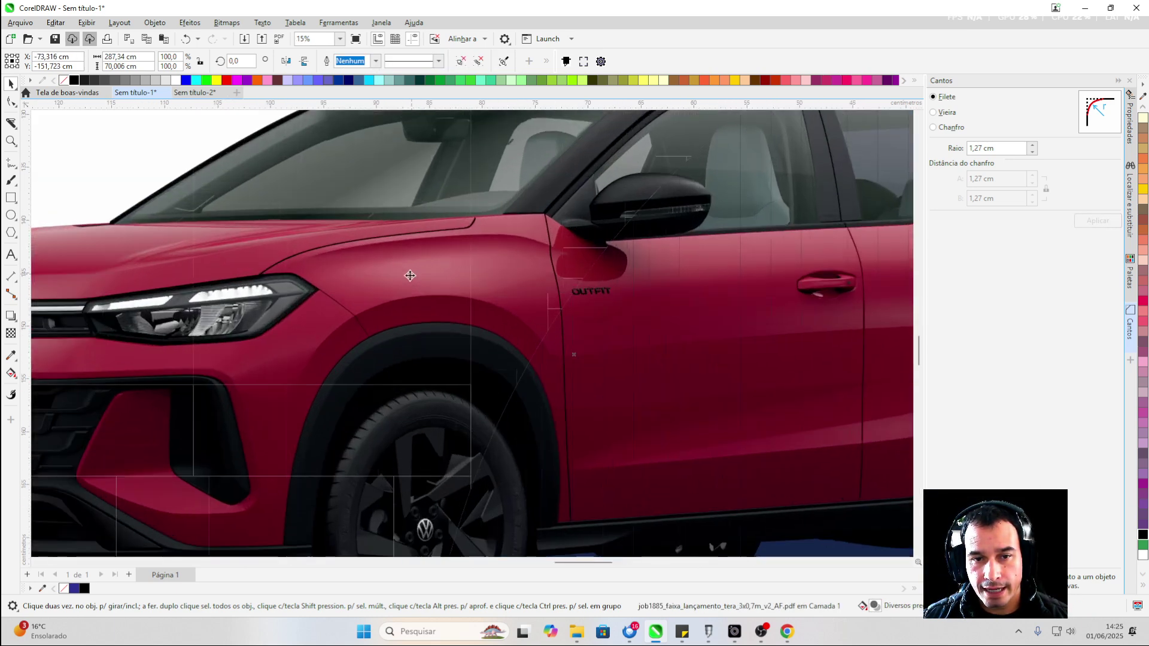
scroll(410, 275, "down", 5)
scroll(434, 213, "up", 2)
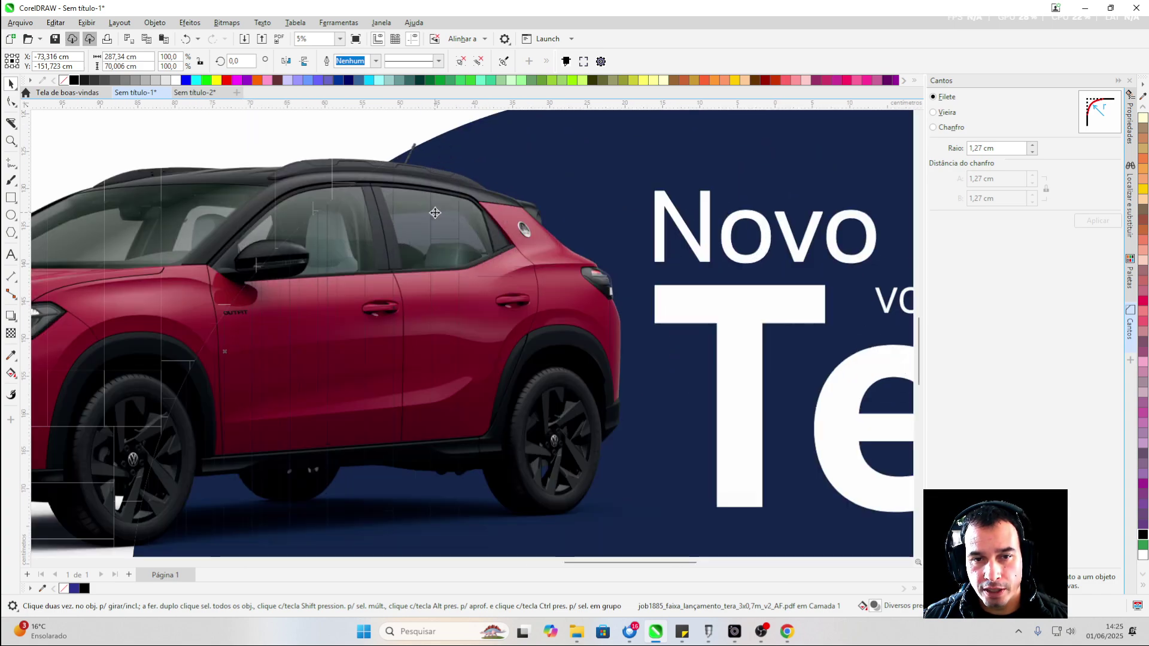
scroll(435, 212, "down", 2)
right_click(507, 219)
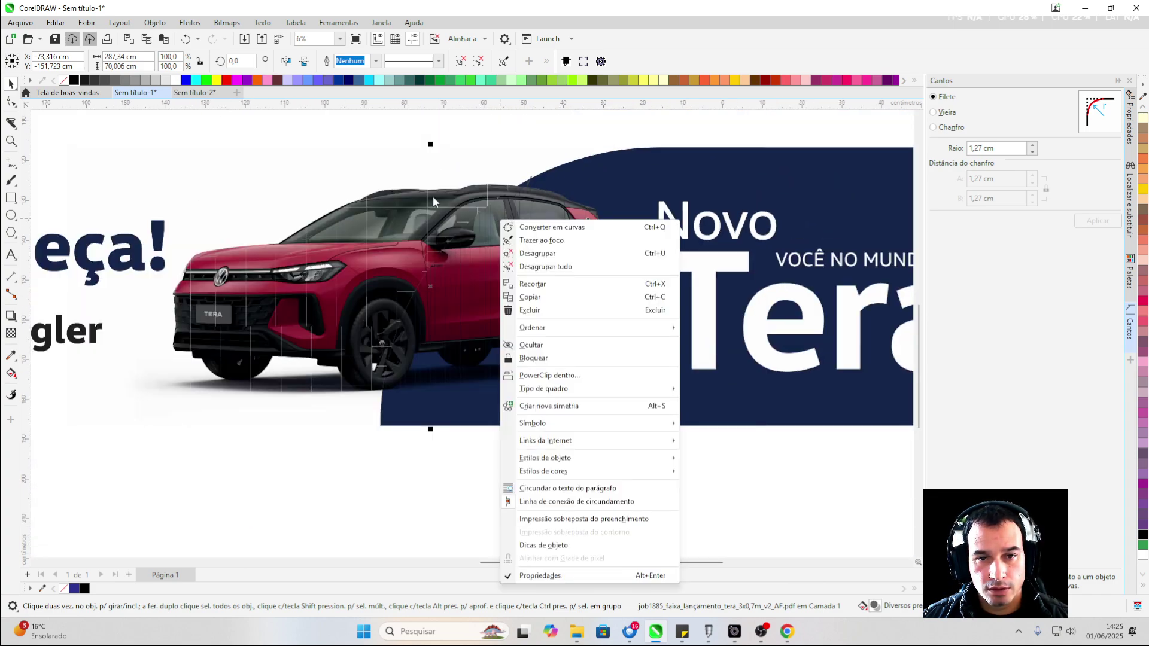
left_click(537, 253)
Try moving individual bitmap fragments of the upper banner's car out of their positions
left_click(330, 236)
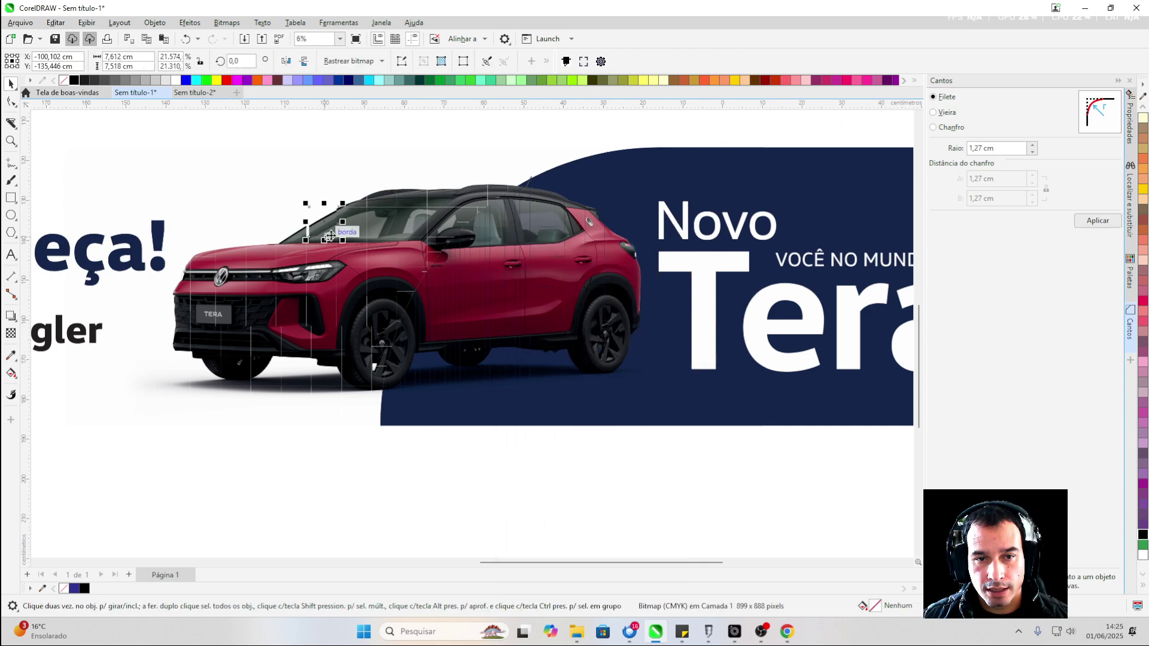
left_click(331, 263)
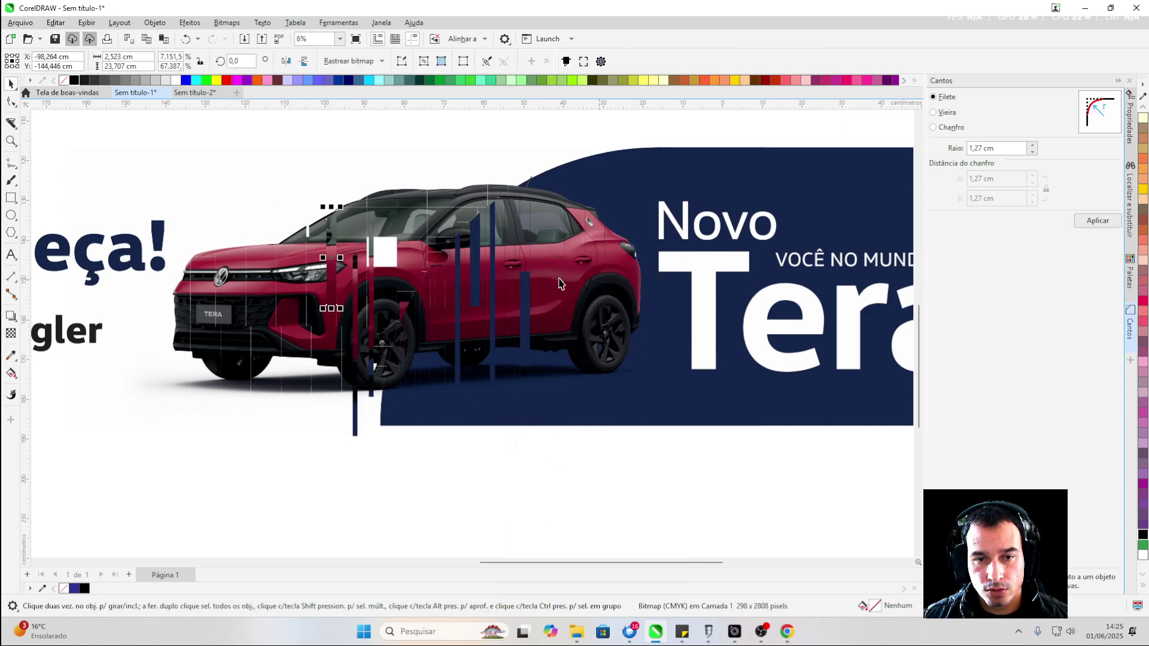
left_click_drag(331, 257, 472, 257)
scroll(460, 254, "down", 2)
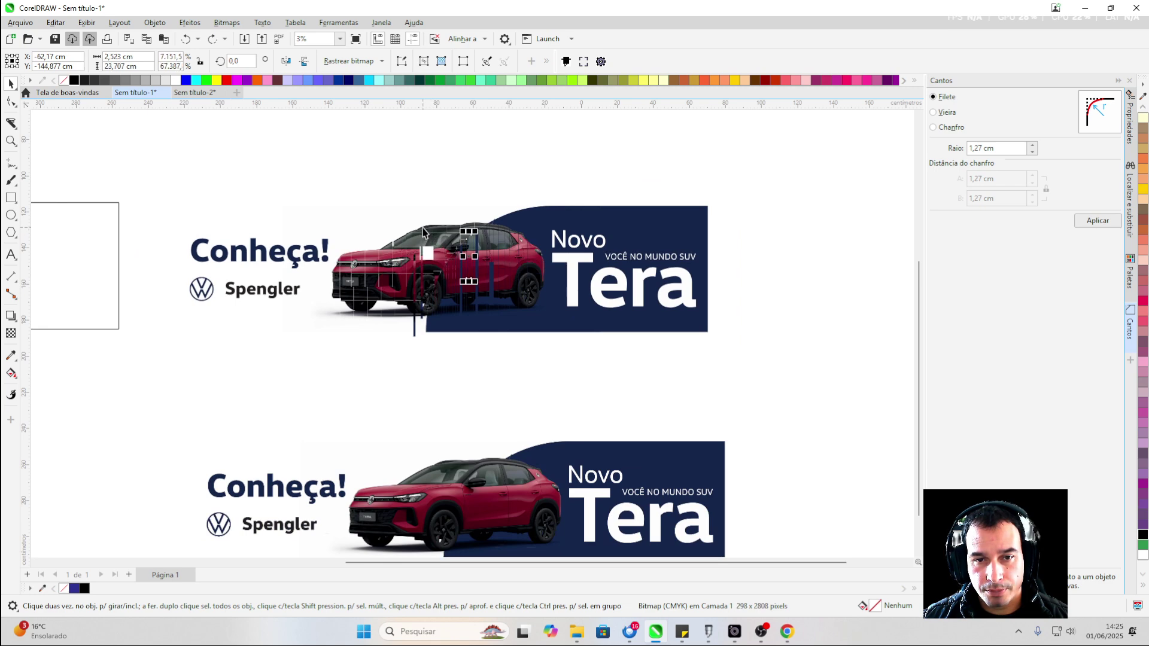
left_click(420, 230)
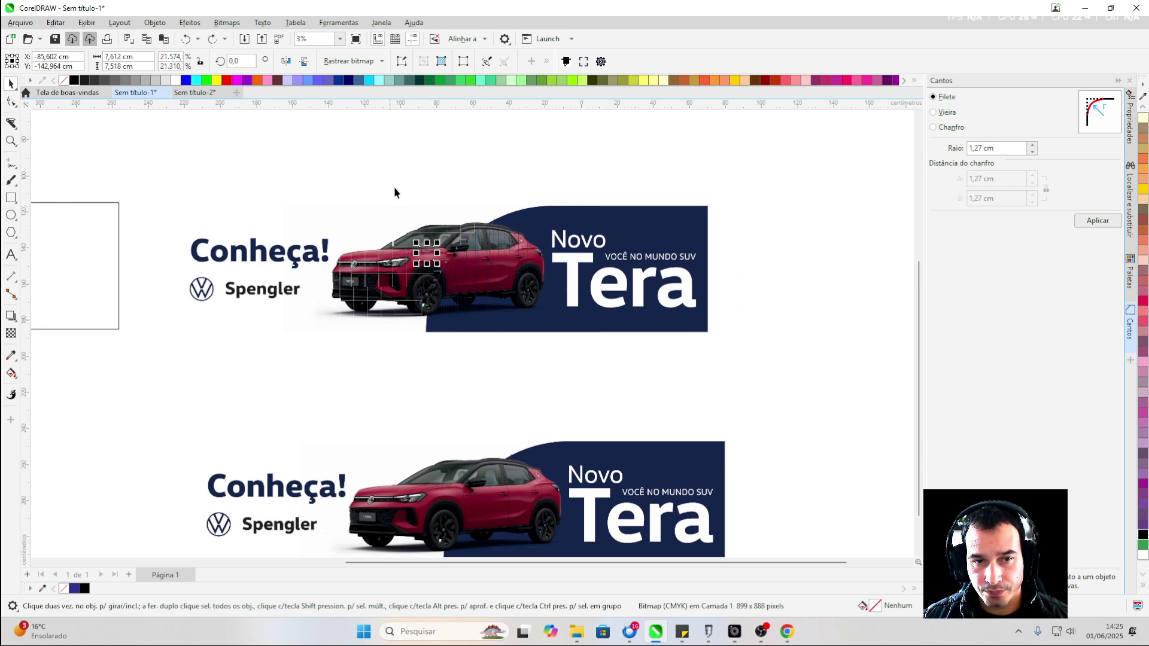
Select all pieces of the upper banner and group them into one object
left_click(748, 213)
scroll(766, 204, "down", 2)
left_click_drag(782, 192, 414, 286)
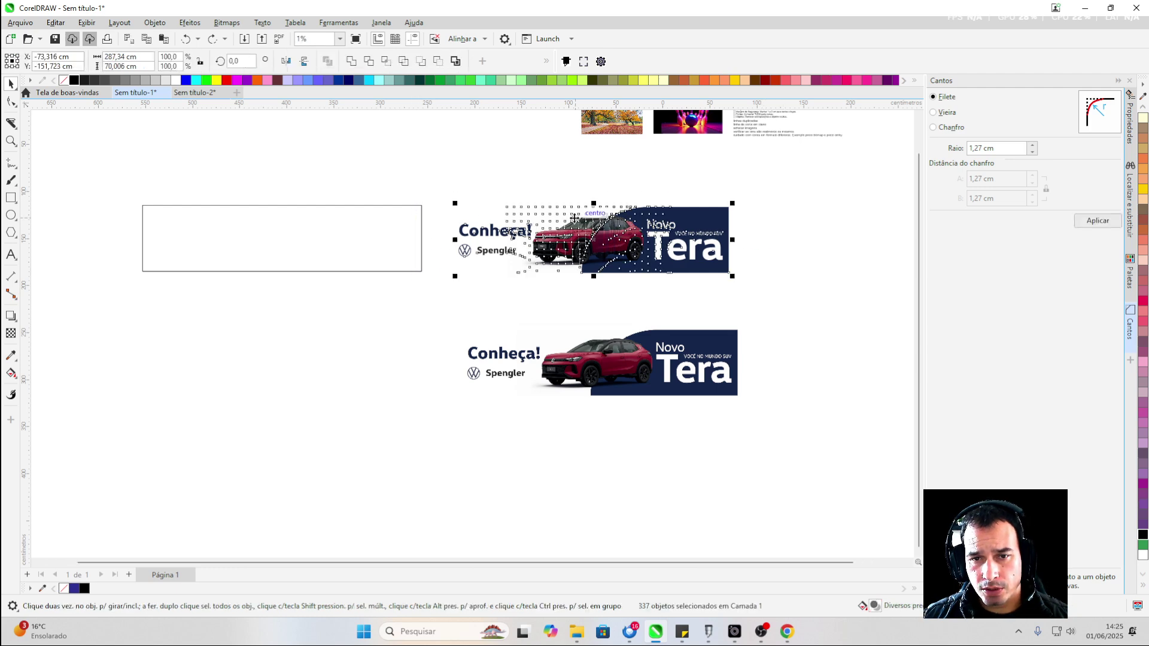
scroll(573, 218, "up", 2)
scroll(430, 180, "down", 2)
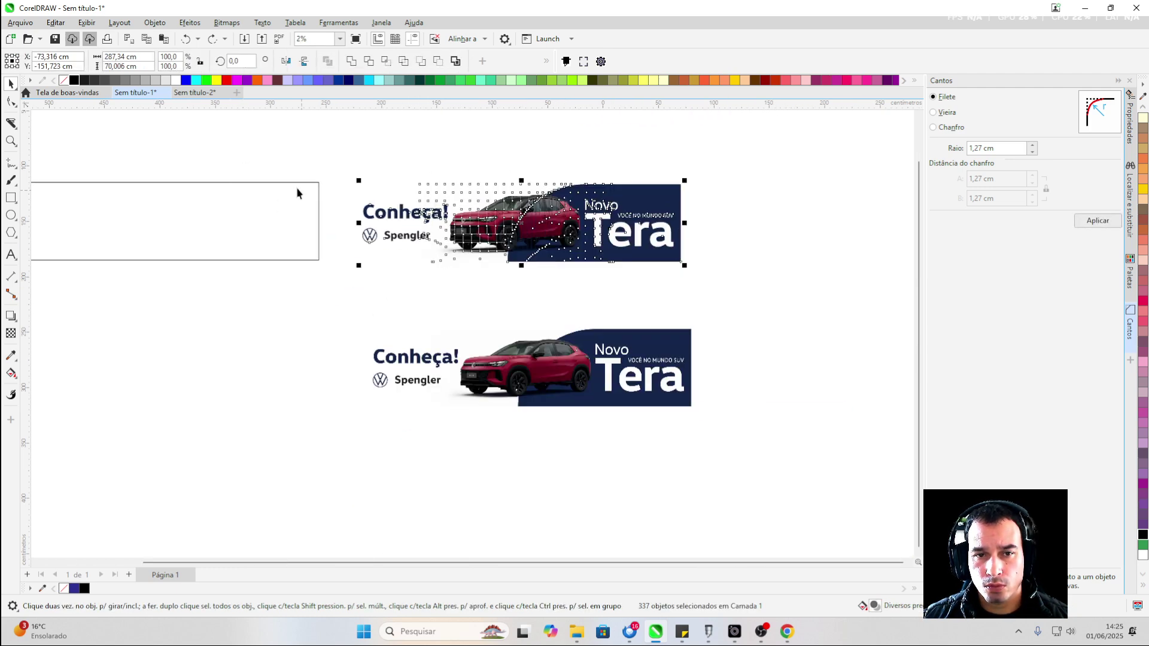
left_click(352, 171)
scroll(431, 213, "up", 1)
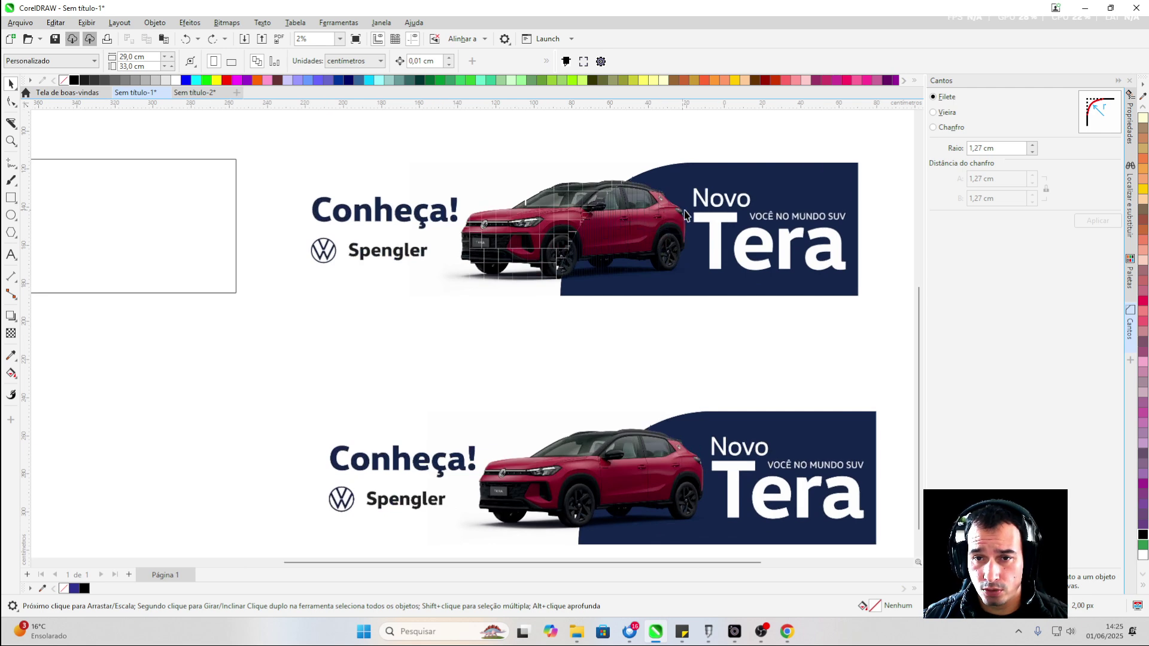
scroll(526, 228, "down", 1)
scroll(670, 182, "up", 1)
left_click_drag(778, 161, 295, 305)
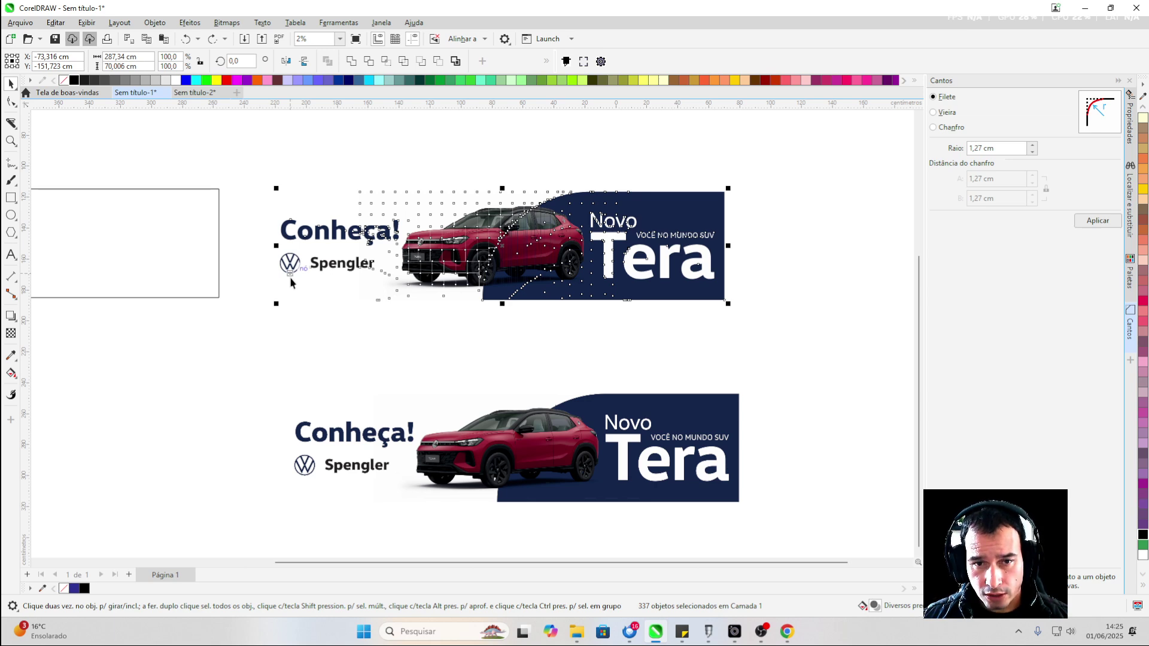
key("ctrl+g")
Move the grouped upper banner slightly to the right so it sits above the lower banner
scroll(378, 218, "up", 2)
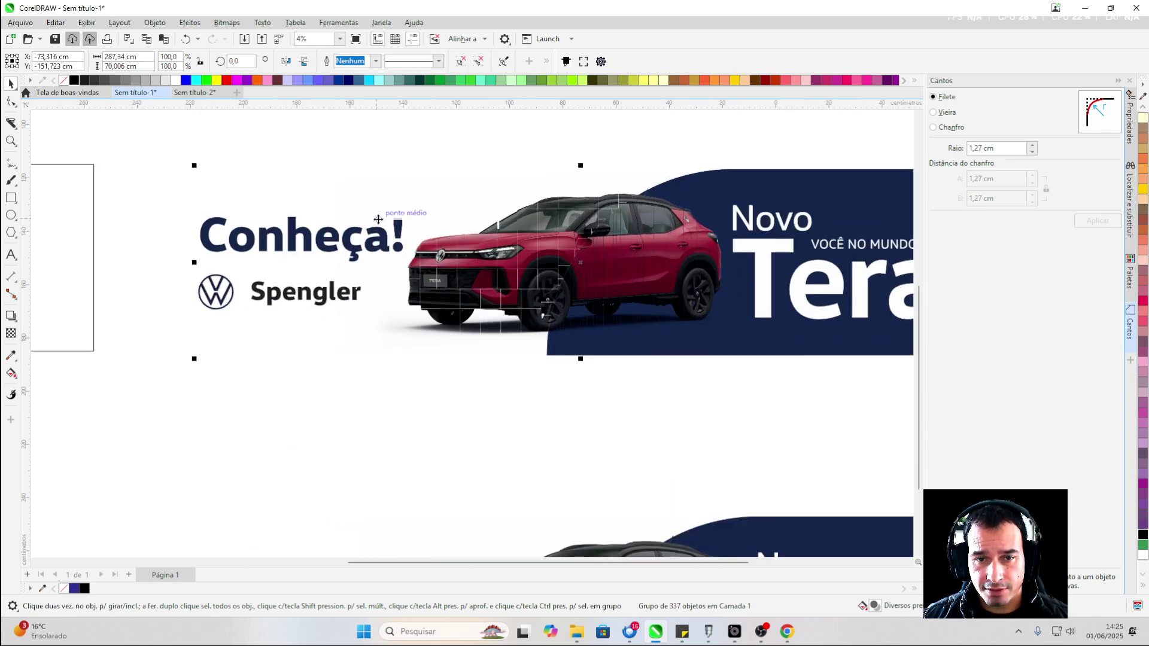
scroll(378, 218, "down", 2)
left_click_drag(651, 256, 665, 254)
scroll(382, 185, "up", 1)
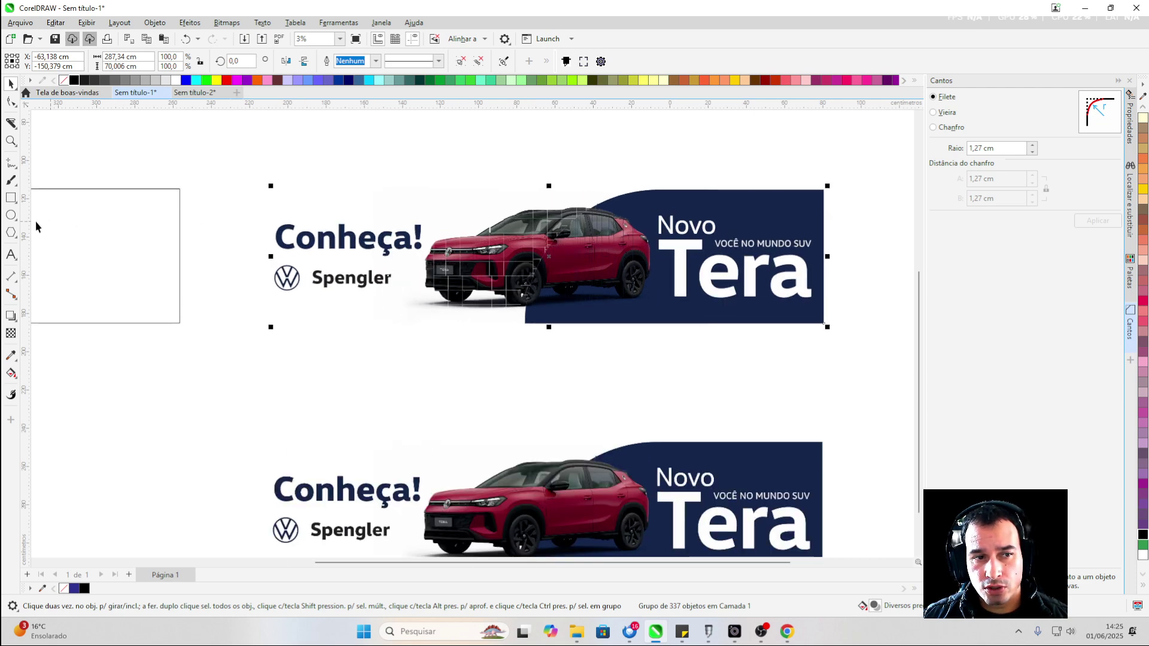
Add the text label "bitmap" above the upper banner, enlarged to about 53 cm wide
left_click(11, 253)
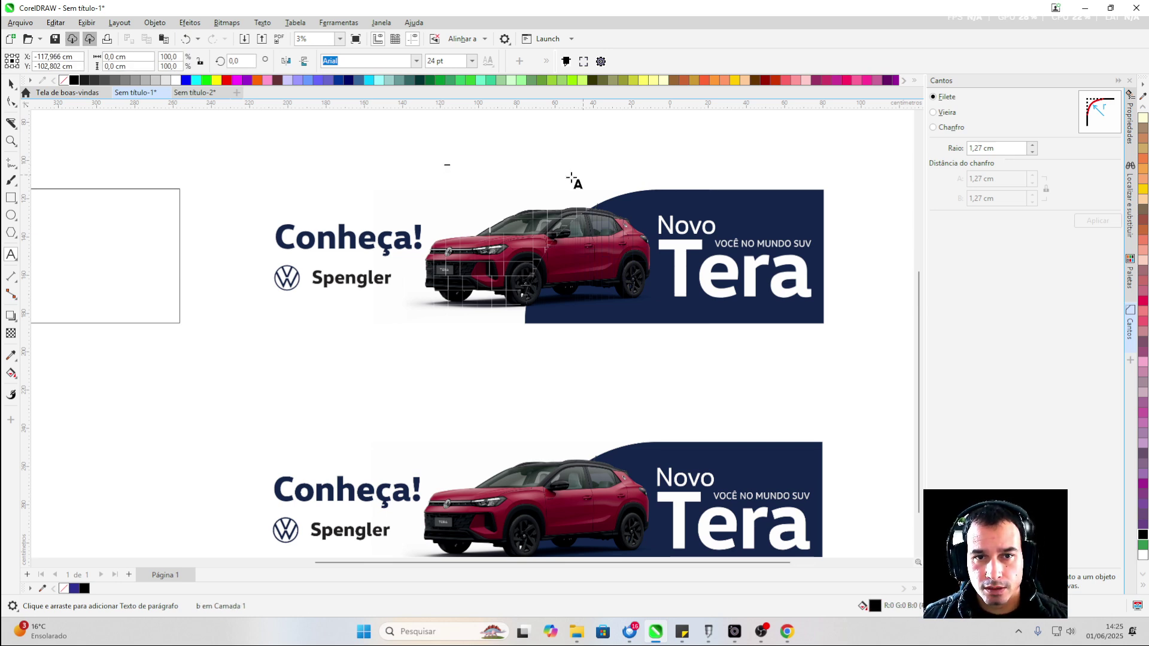
type("bitmap")
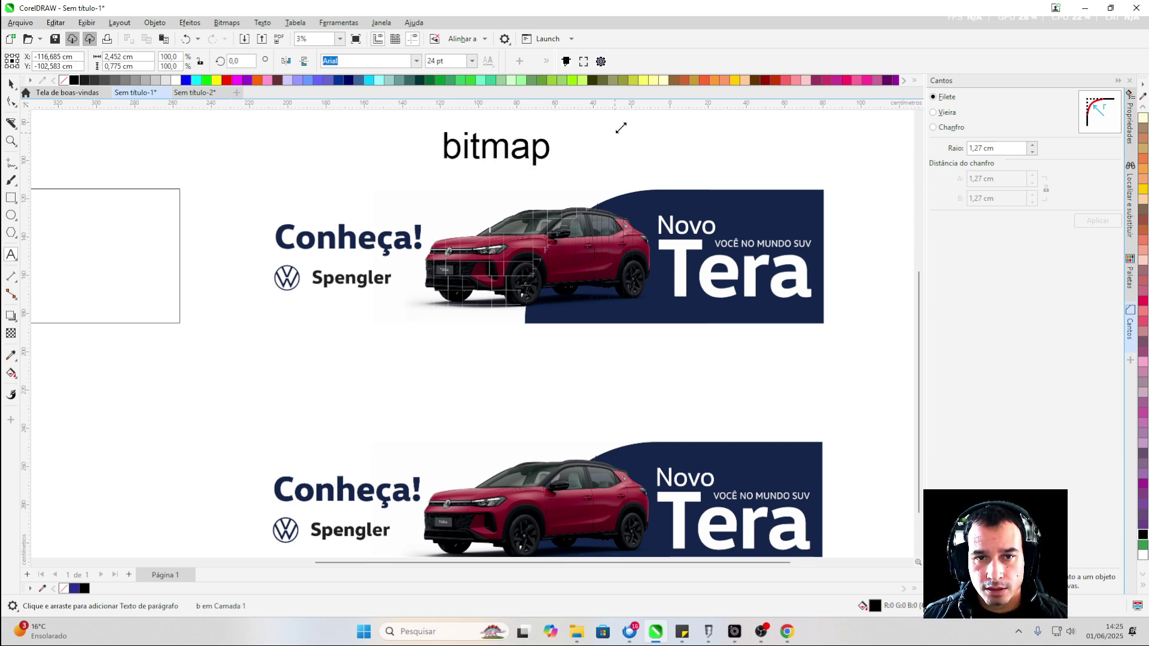
key("Escape")
left_click(10, 84)
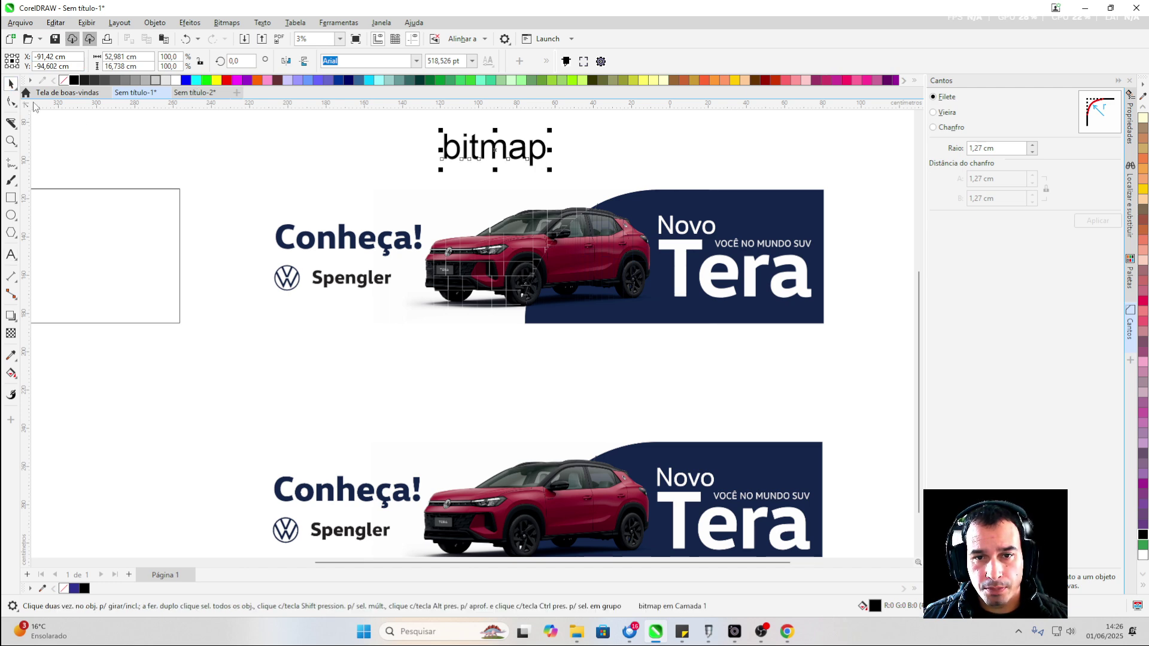
left_click(133, 136)
Move the grouped upper banner about 4 cm down, away from the "bitmap" label
left_click(415, 242)
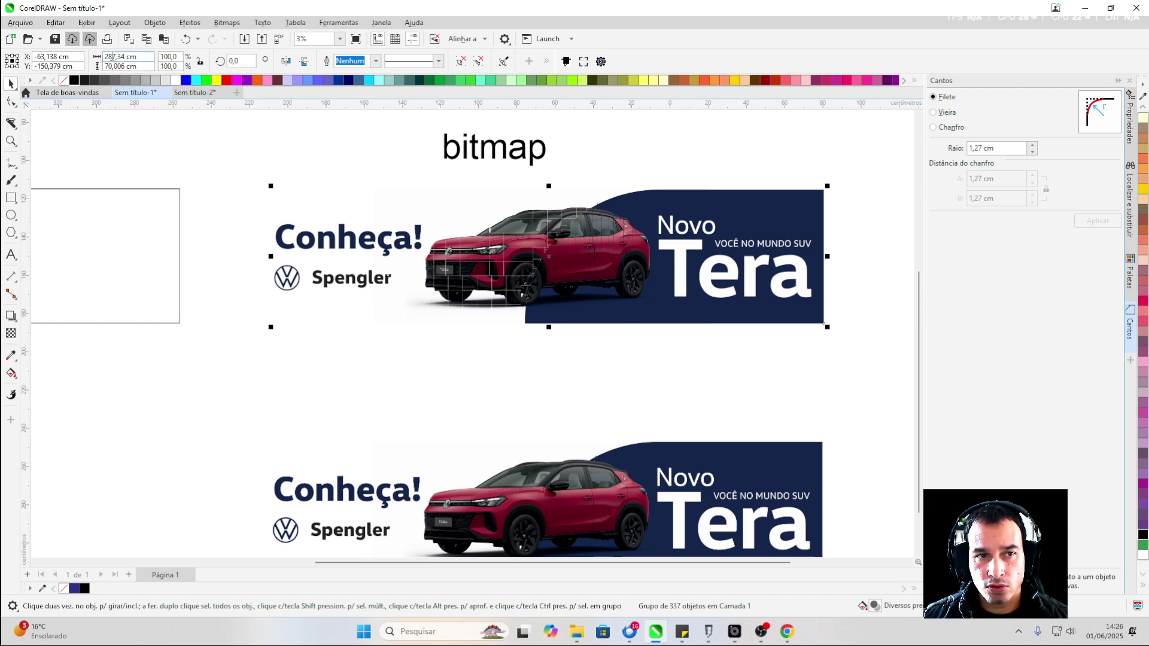
left_click(197, 163)
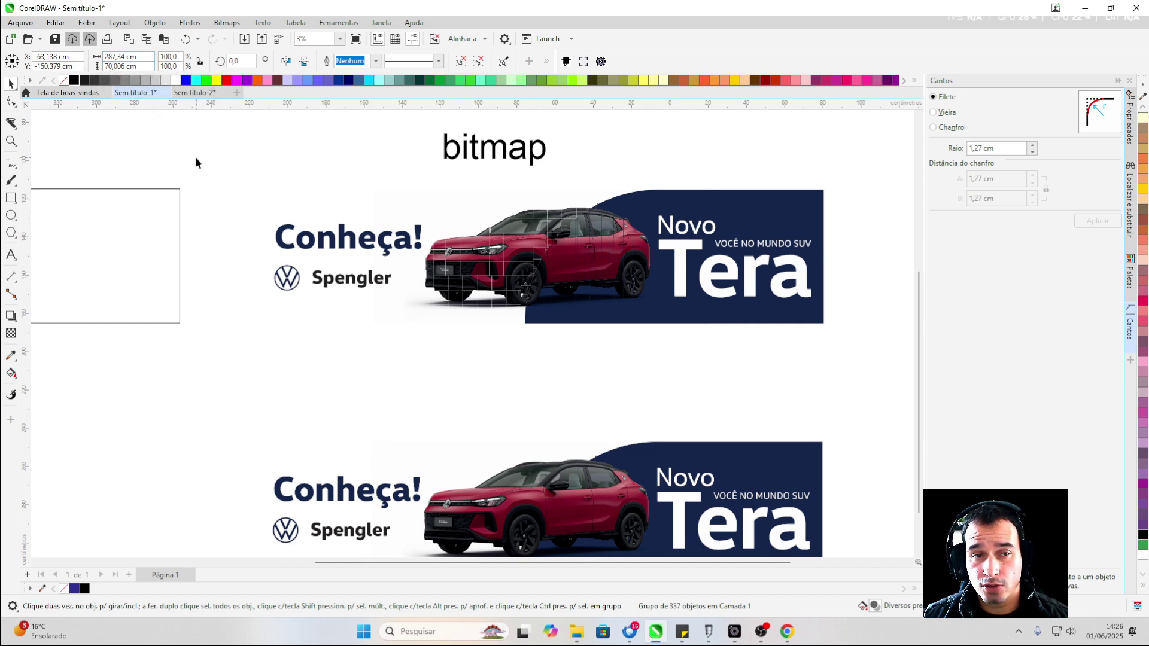
scroll(550, 263, "up", 4)
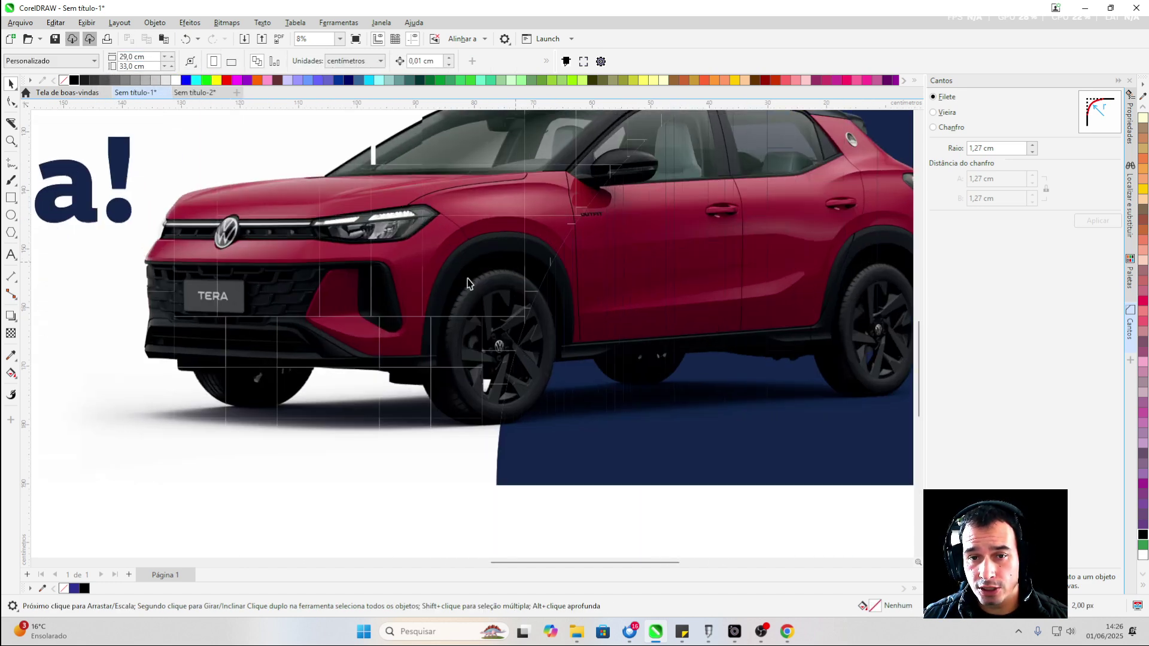
scroll(468, 283, "down", 5)
scroll(460, 269, "up", 1)
left_click(458, 264)
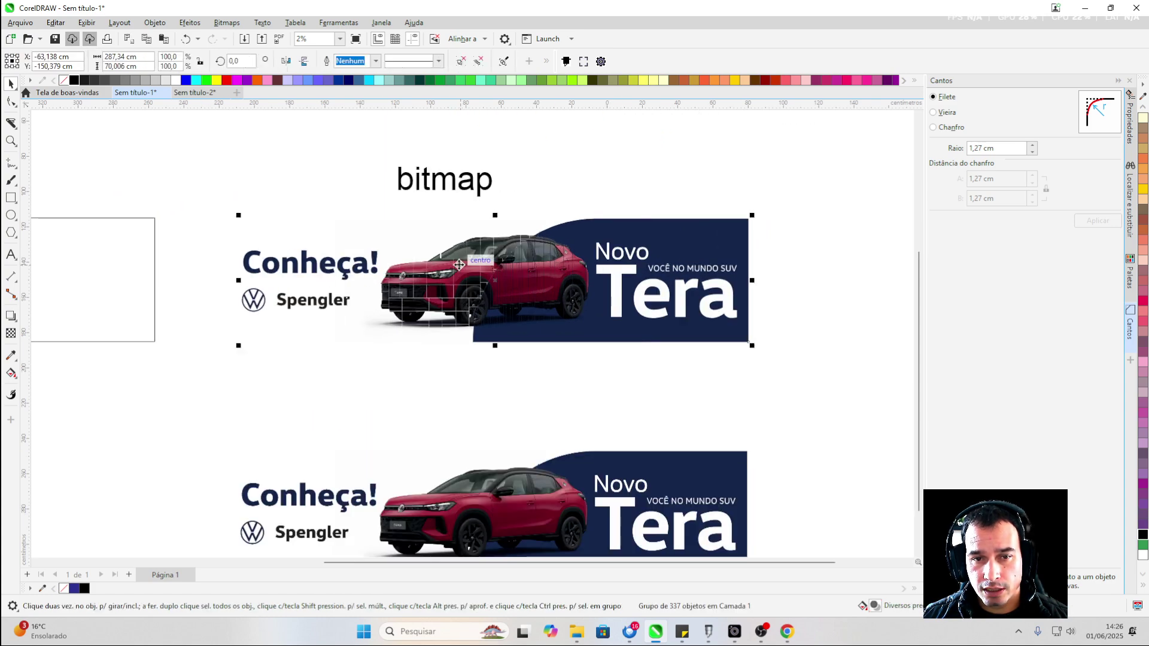
mouse_move(458, 265)
left_mouse_down()
mouse_move(728, 284)
mouse_move(459, 271)
left_mouse_up()
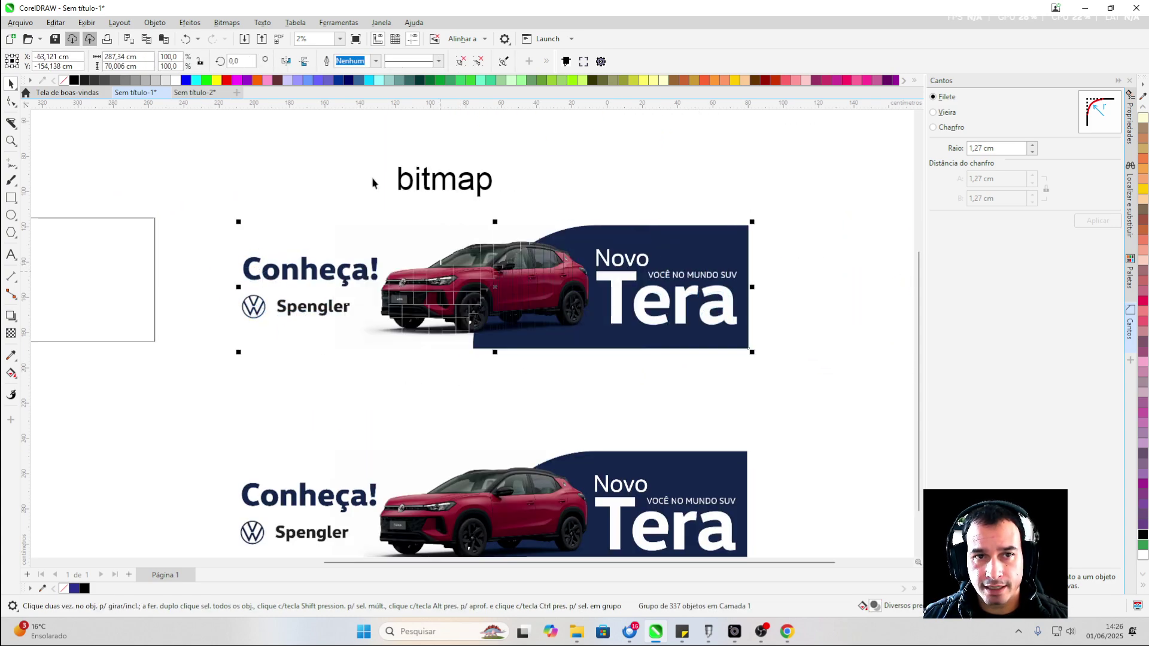
Convert the grouped upper banner to a 150 dpi CMYK (32 bit) bitmap with anti-aliasing and a transparent background
left_click(227, 22)
left_click(235, 38)
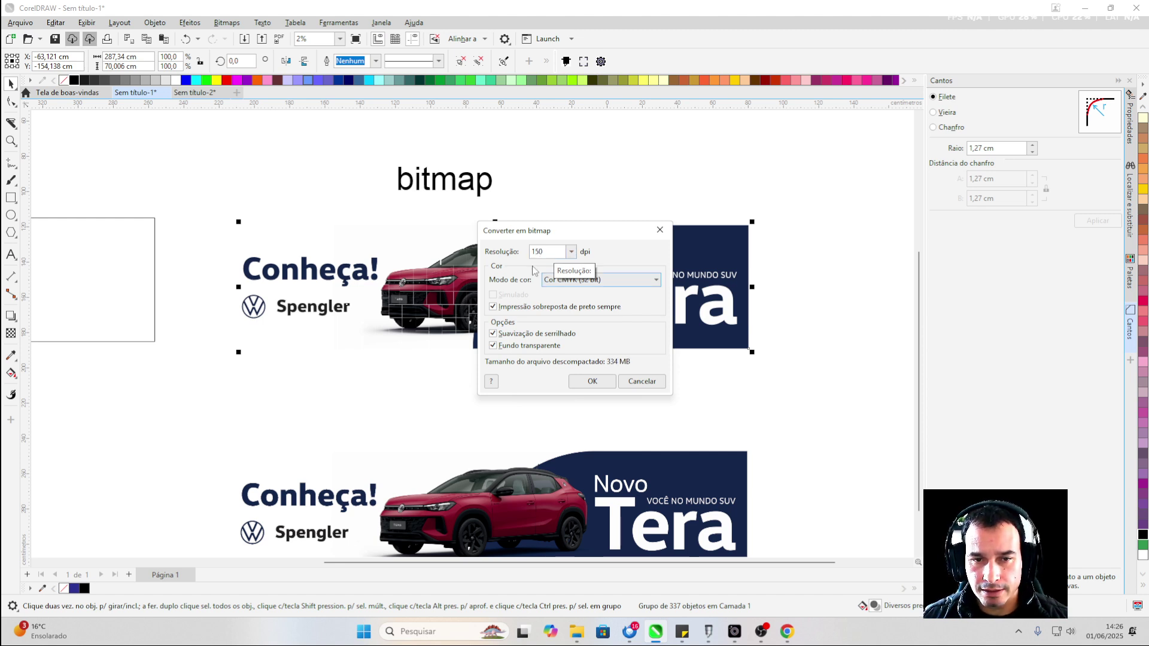
left_click(592, 381)
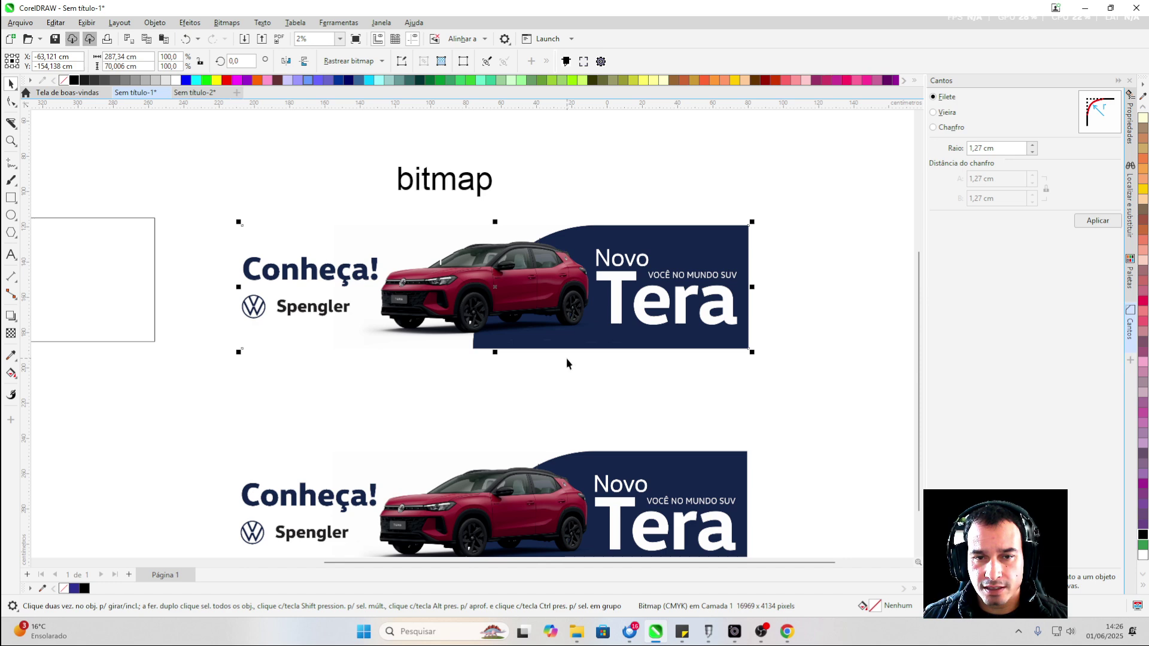
Inspect the upper banner's 150 dpi bitmap around the car and the "Conheça!" lettering, and undo the conversion
scroll(455, 281, "up", 3)
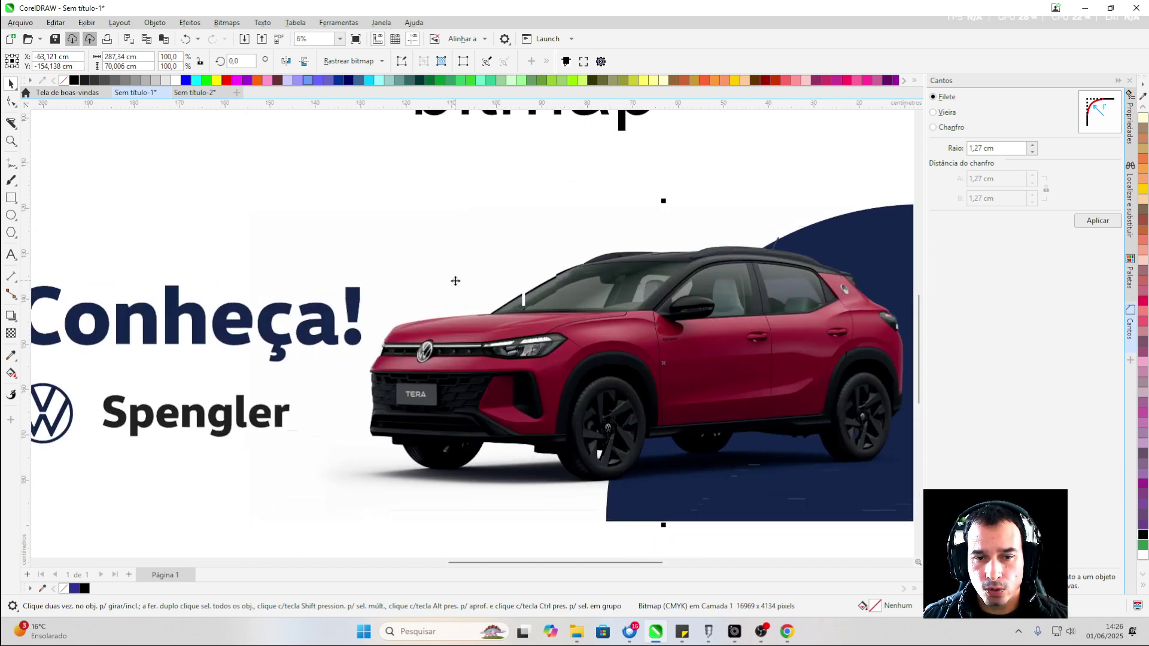
scroll(452, 285, "down", 1)
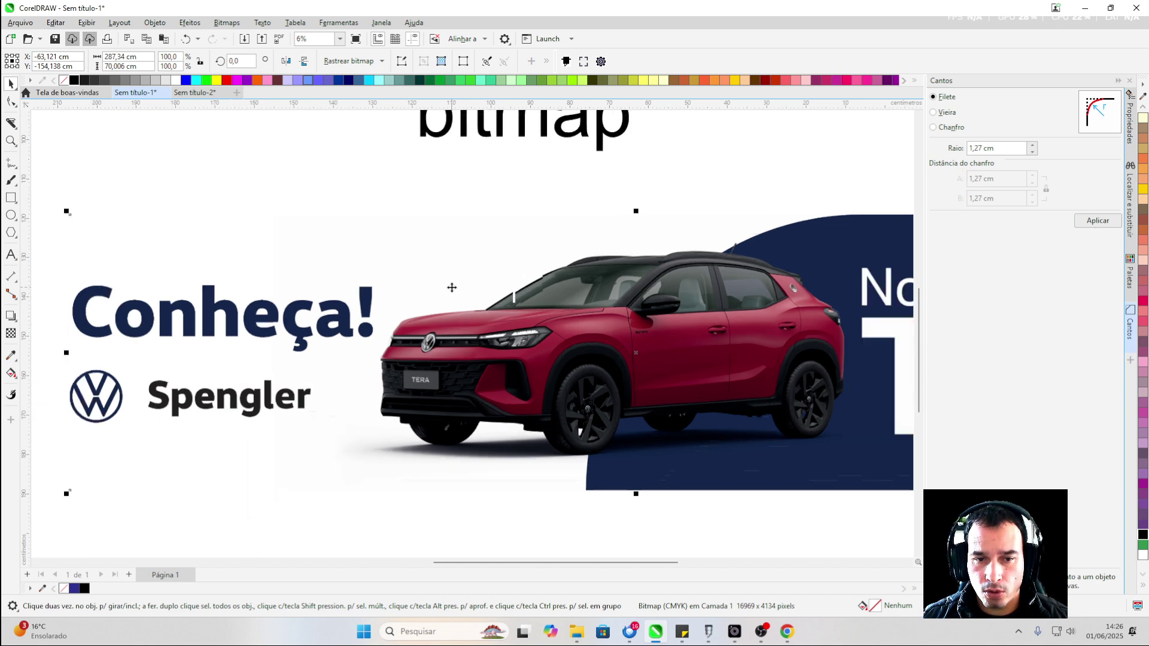
scroll(452, 288, "down", 1)
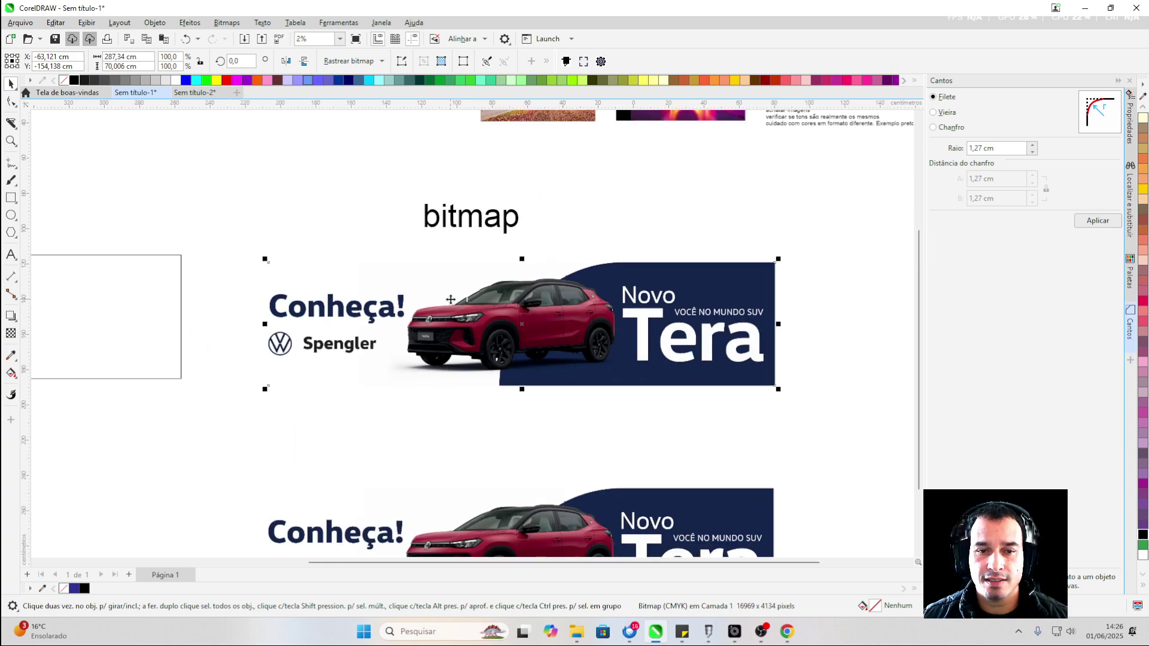
scroll(451, 284, "up", 5)
scroll(419, 278, "down", 4)
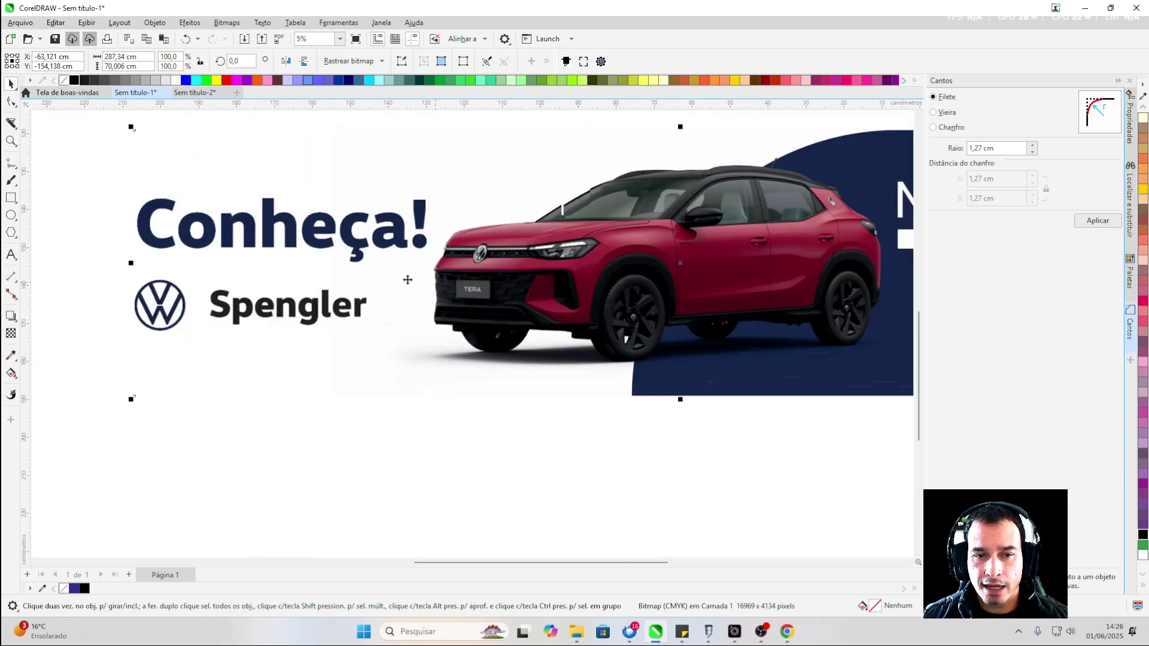
scroll(281, 240, "up", 5)
scroll(419, 210, "down", 2)
left_click(479, 270)
scroll(472, 251, "down", 3)
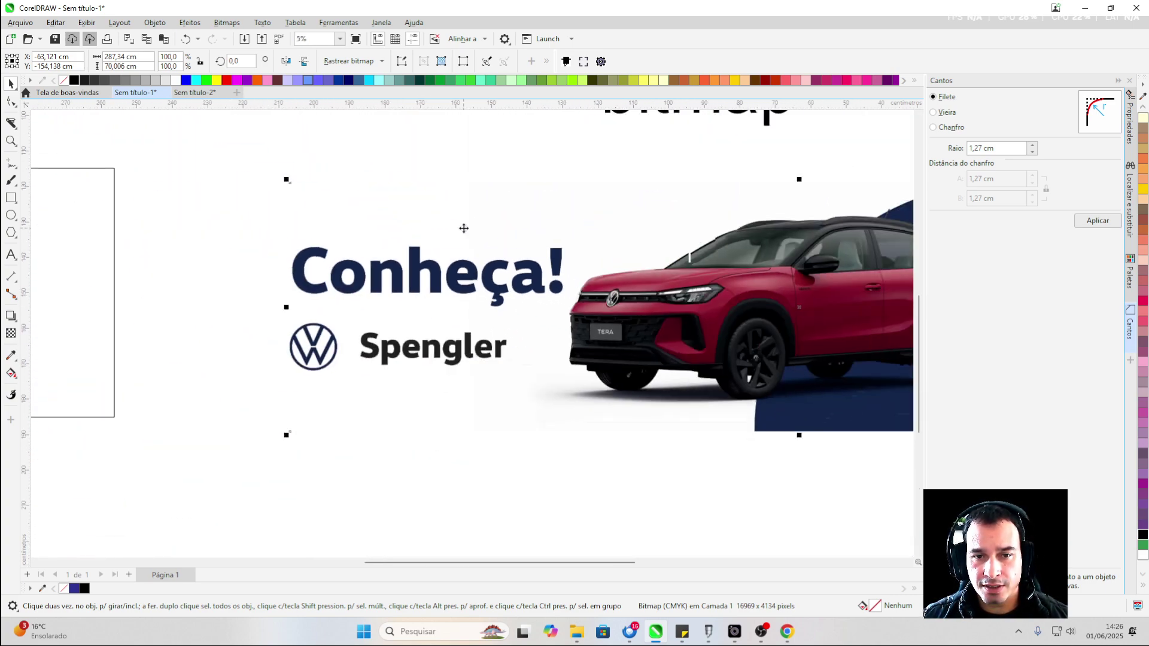
Examine the slice lines and sharpness of the grouped upper banner at the TERA plate, the "Conheça!" lettering and the OUTFIT badge
scroll(584, 335, "up", 10)
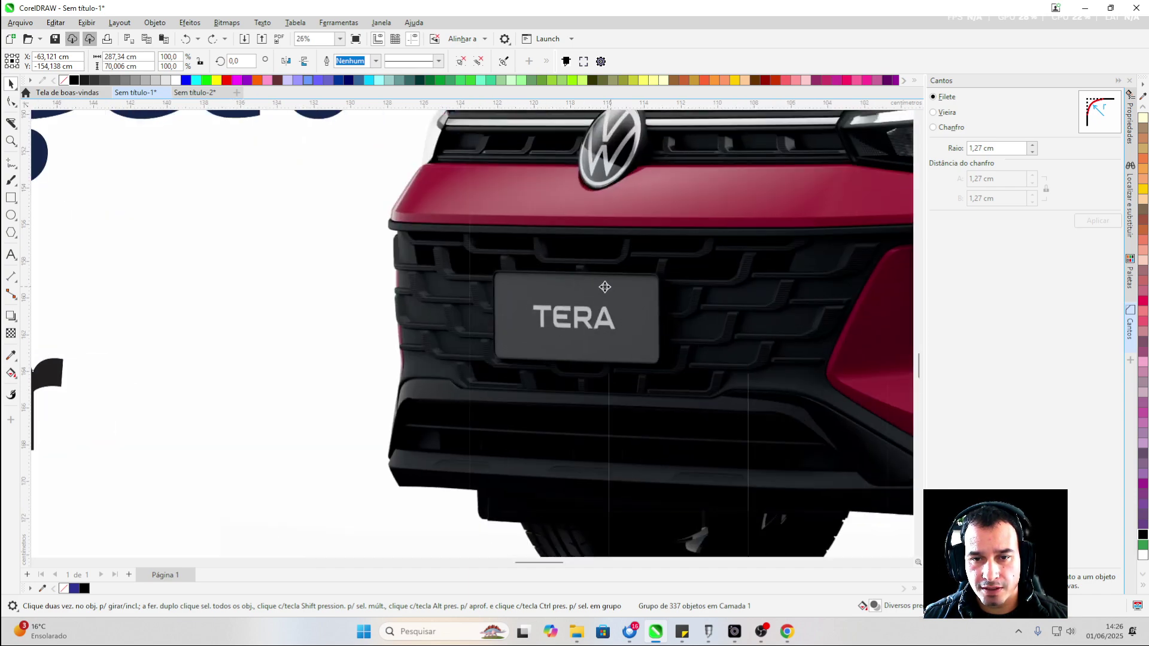
scroll(560, 300, "down", 4)
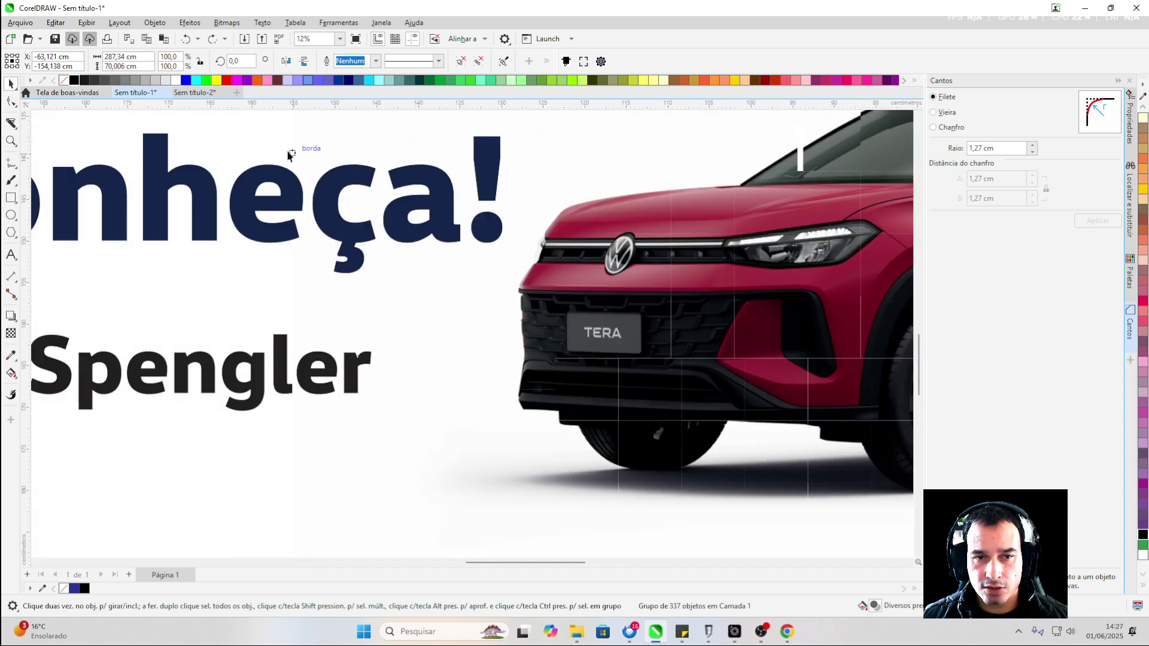
scroll(313, 167, "up", 3)
scroll(326, 161, "up", 2)
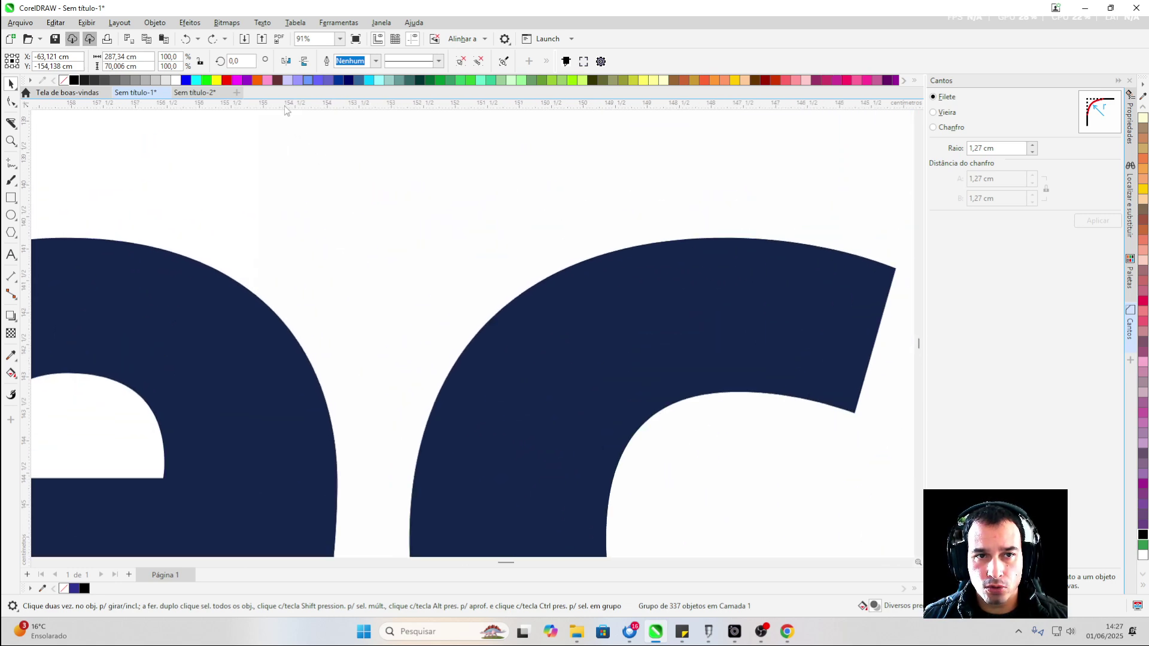
scroll(190, 364, "down", 8)
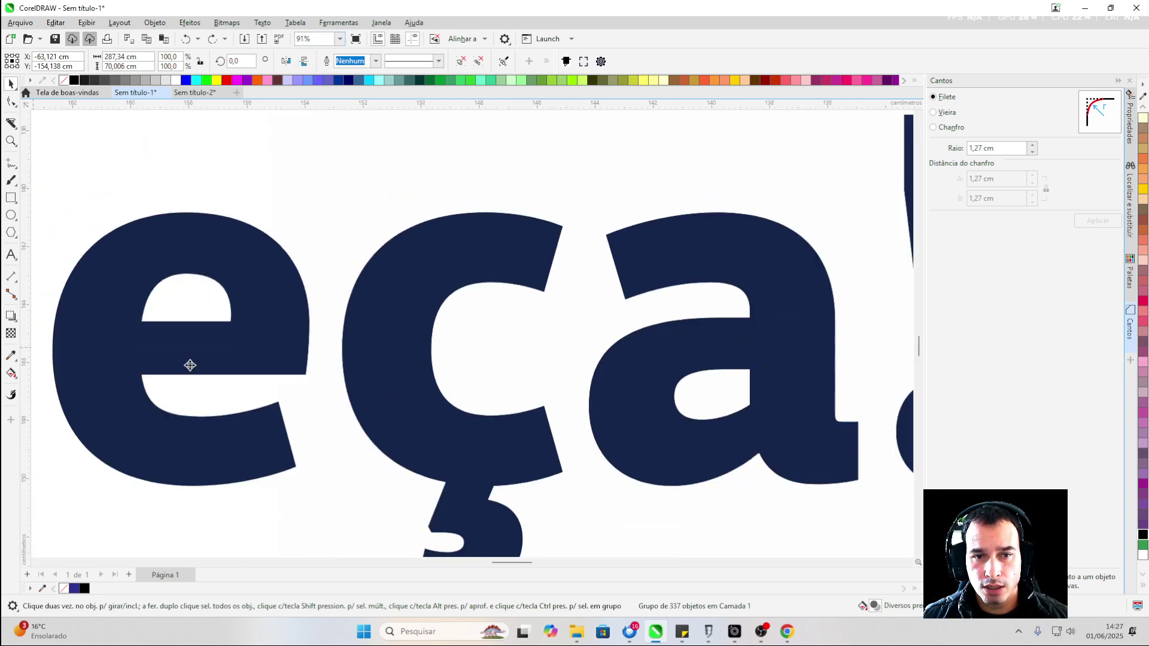
scroll(312, 306, "down", 1)
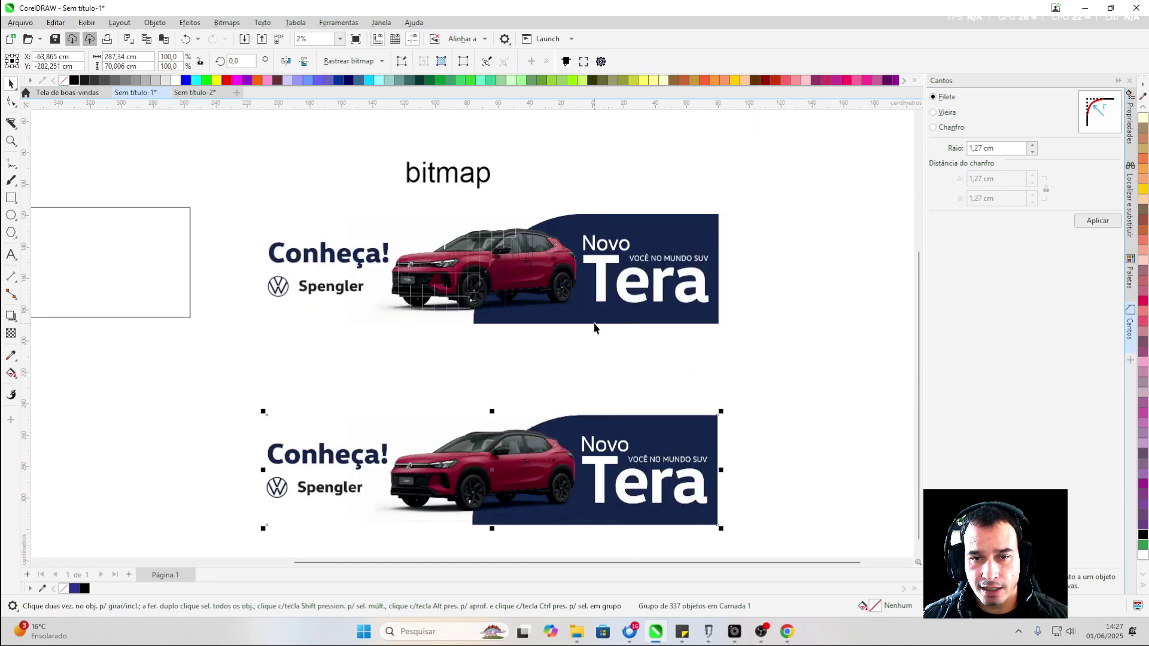
scroll(333, 231, "up", 3)
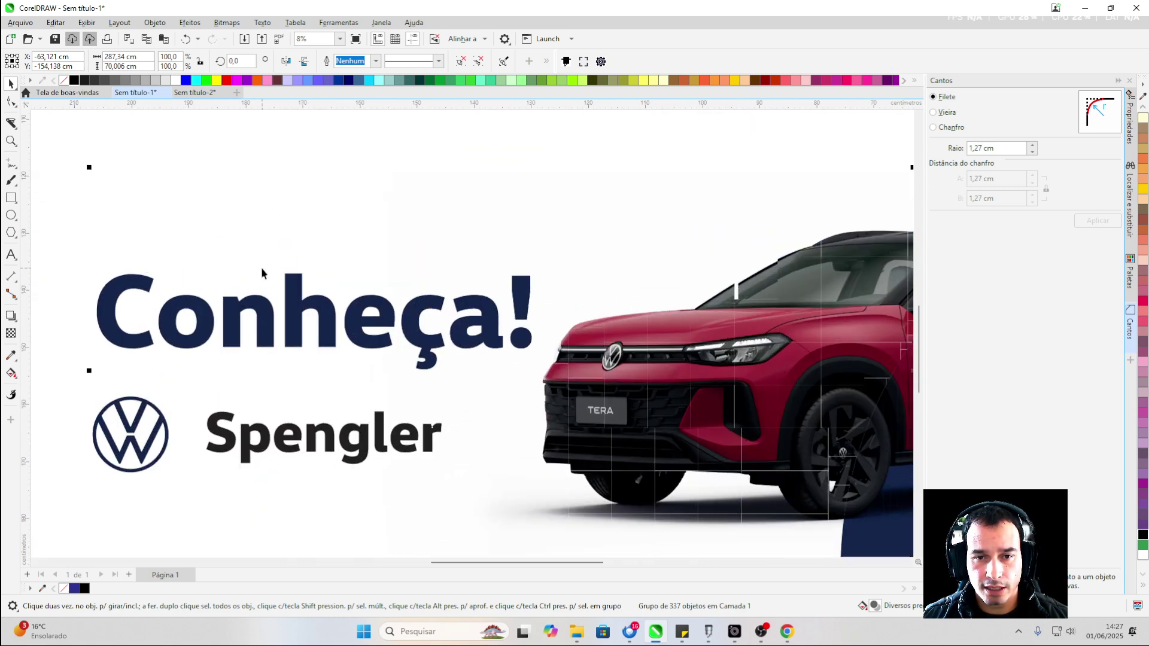
scroll(590, 393, "up", 2)
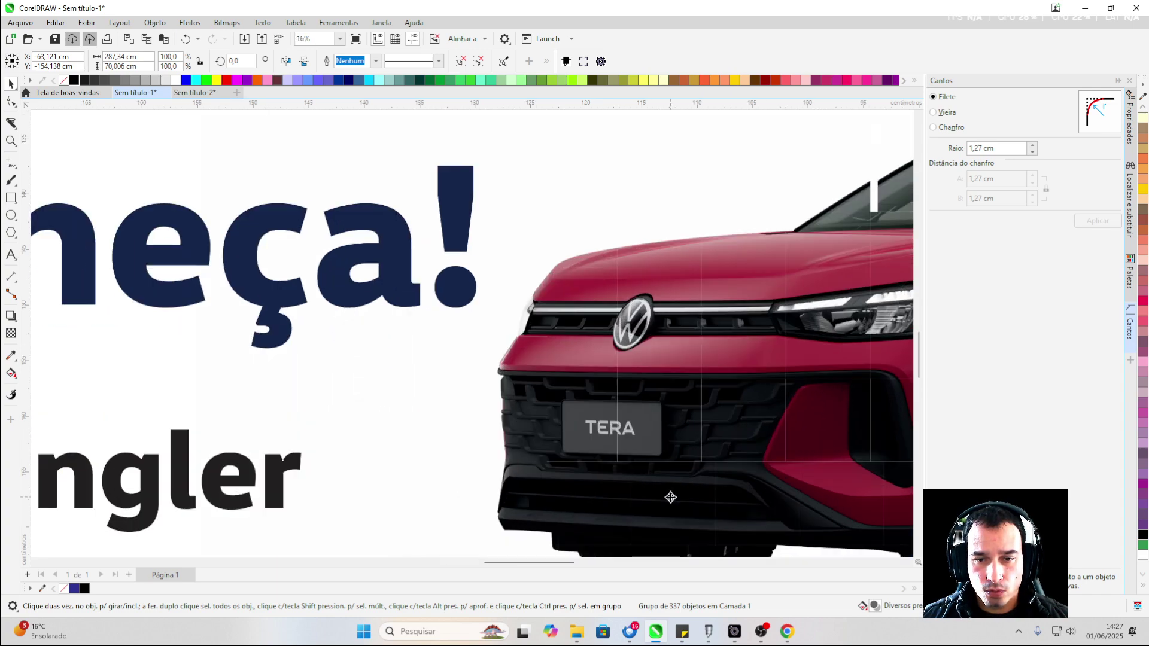
scroll(670, 497, "up", 2)
scroll(172, 436, "down", 5)
scroll(426, 300, "up", 2)
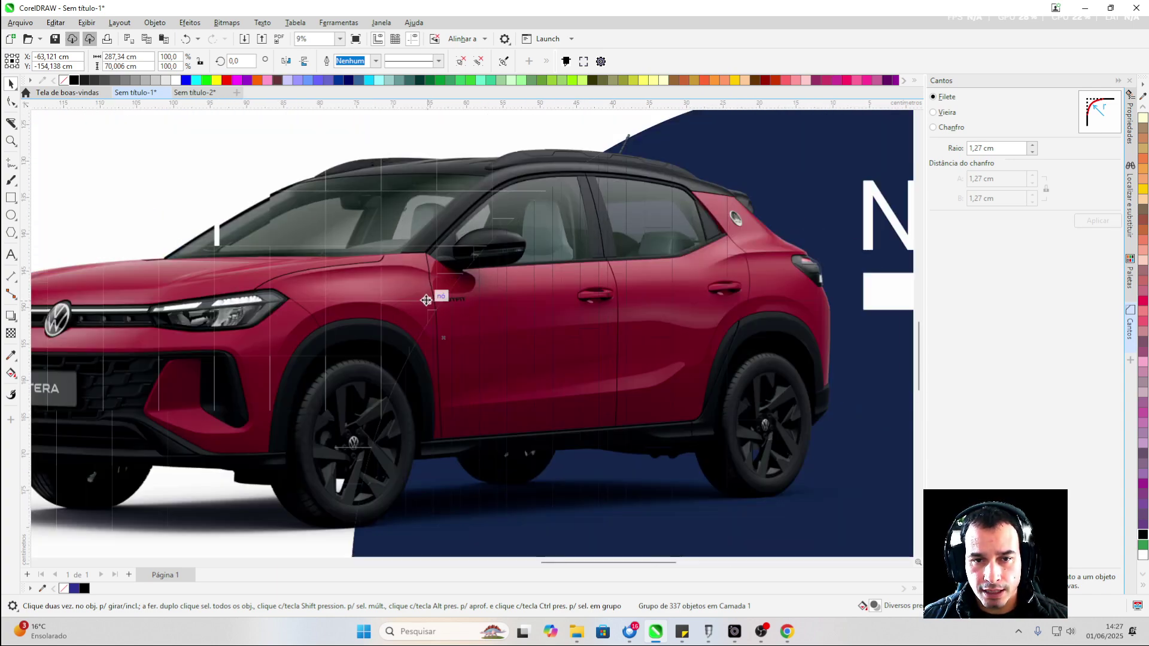
scroll(426, 300, "up", 7)
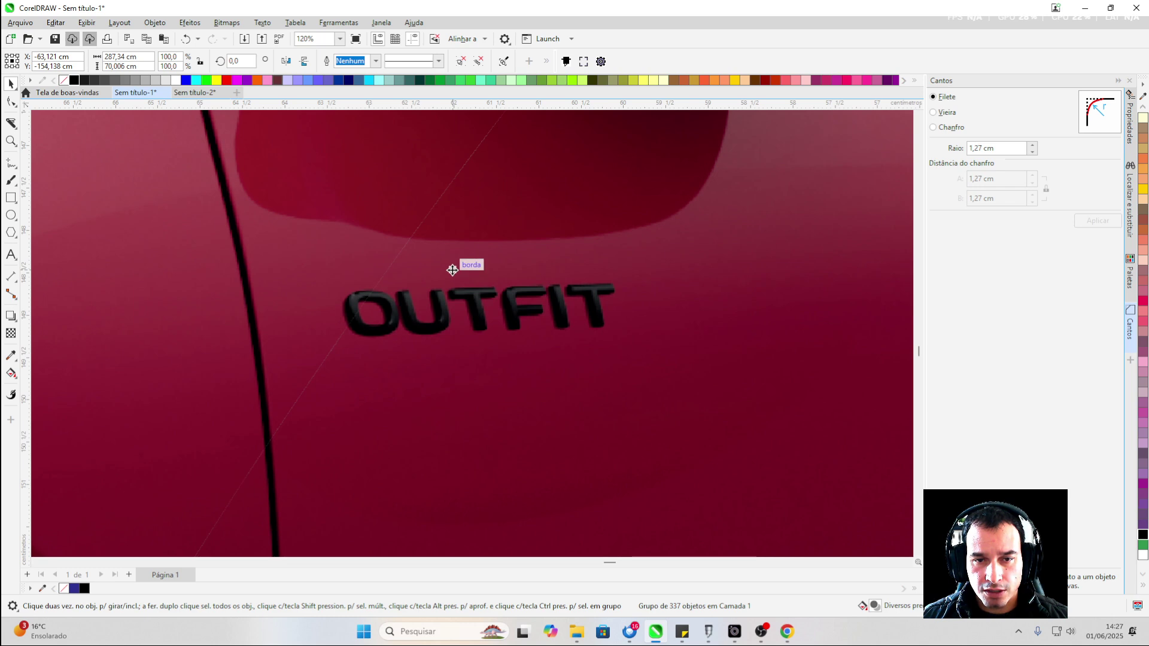
scroll(452, 271, "down", 2)
scroll(449, 333, "up", 2)
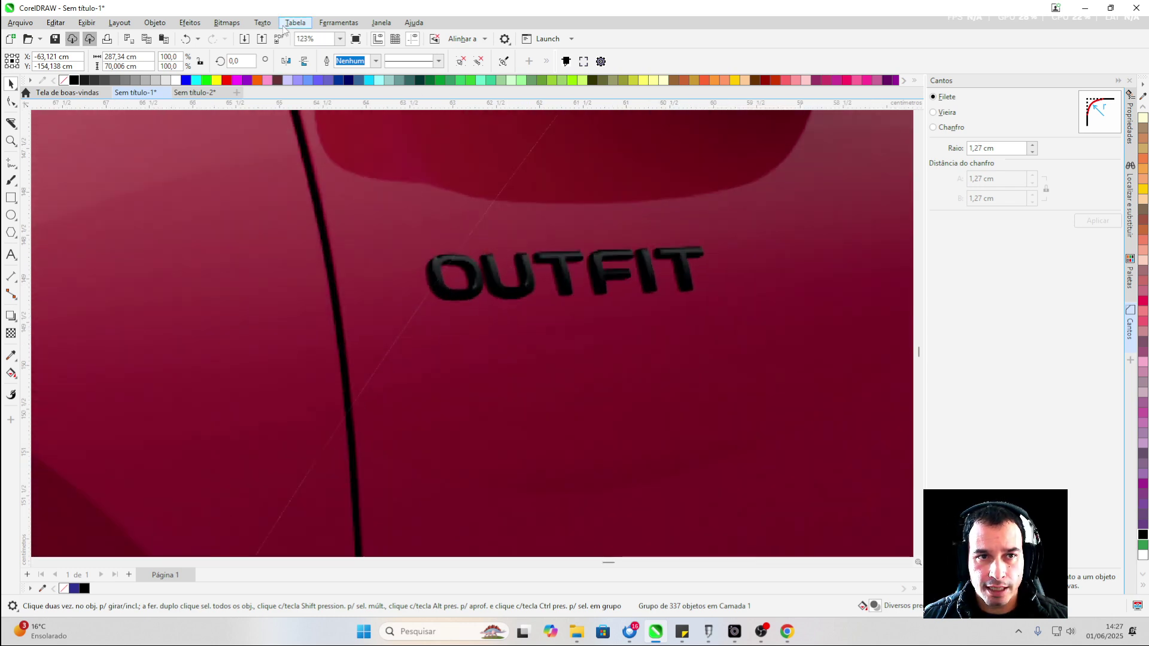
Convert the grouped upper banner to a CMYK (32 bit) bitmap at only 10 dpi
left_click(226, 22)
left_click(264, 38)
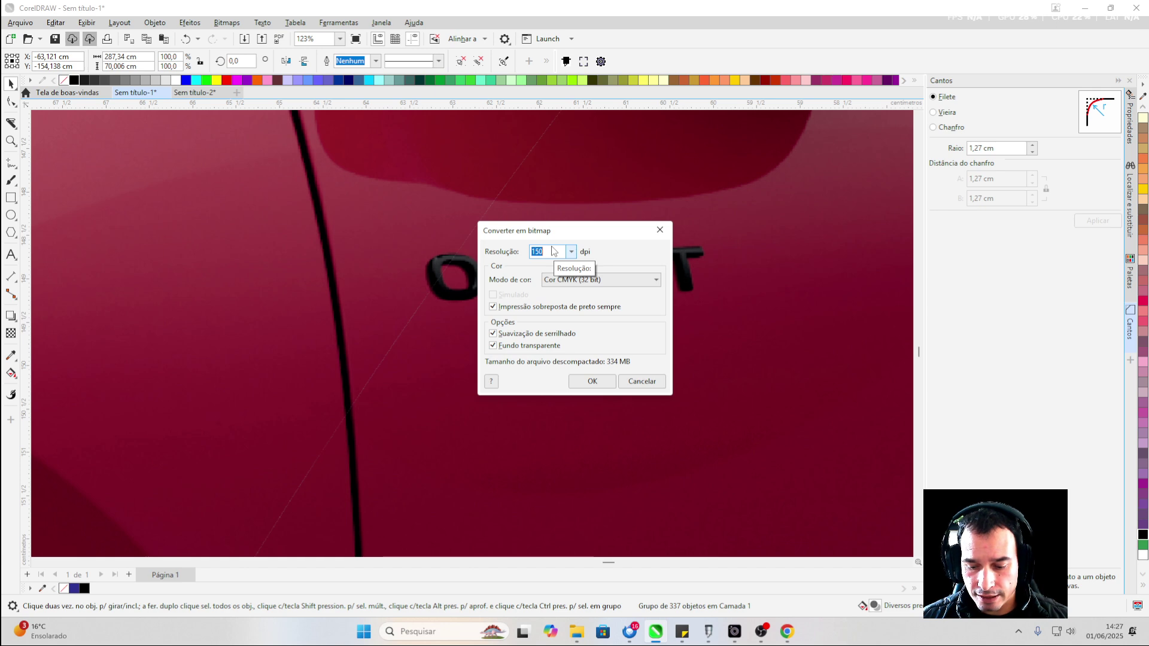
type("1")
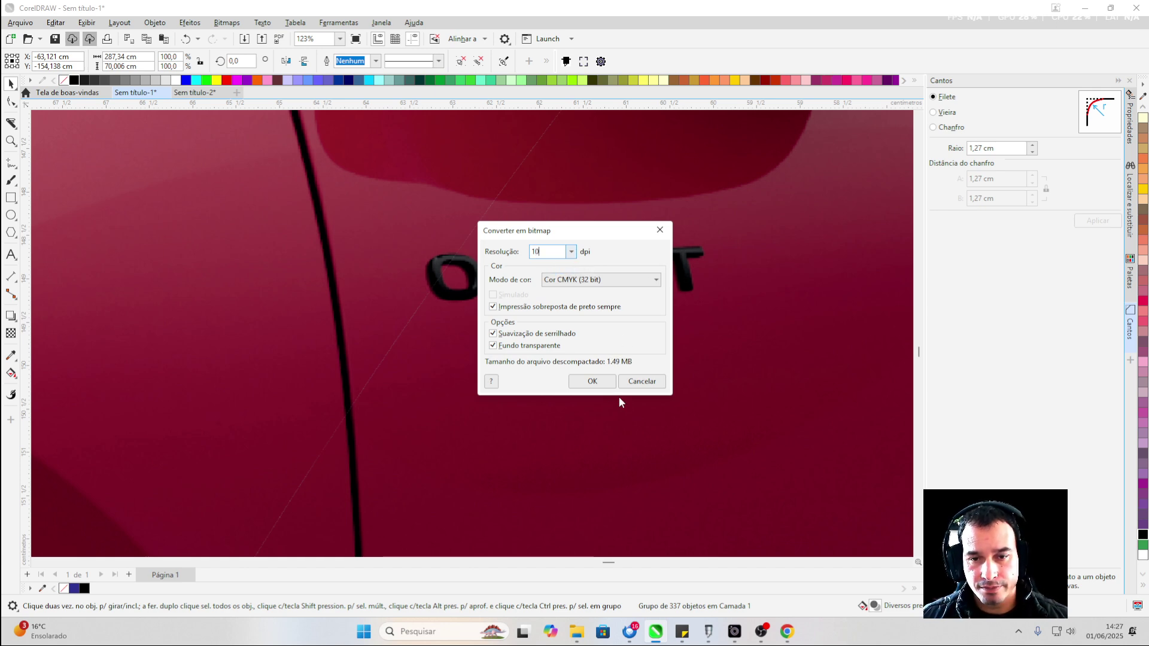
left_click(575, 381)
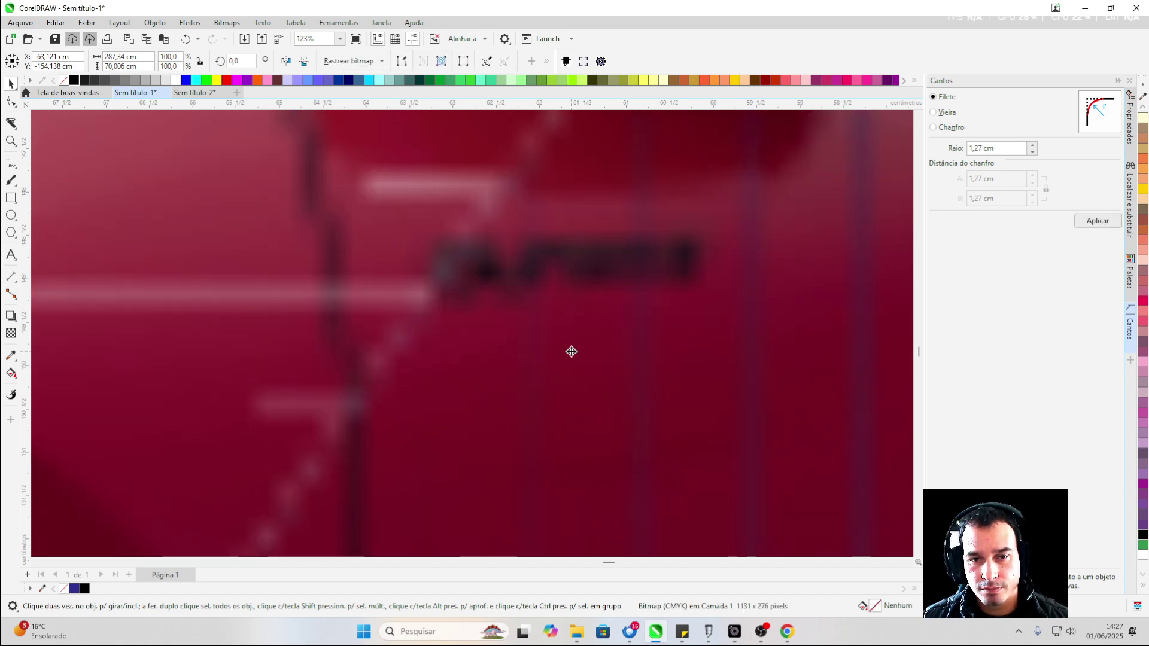
Inspect the 10 dpi bitmap around the OUTFIT badge and the car's side, and undo the conversion
scroll(503, 299, "down", 5)
scroll(503, 291, "up", 2)
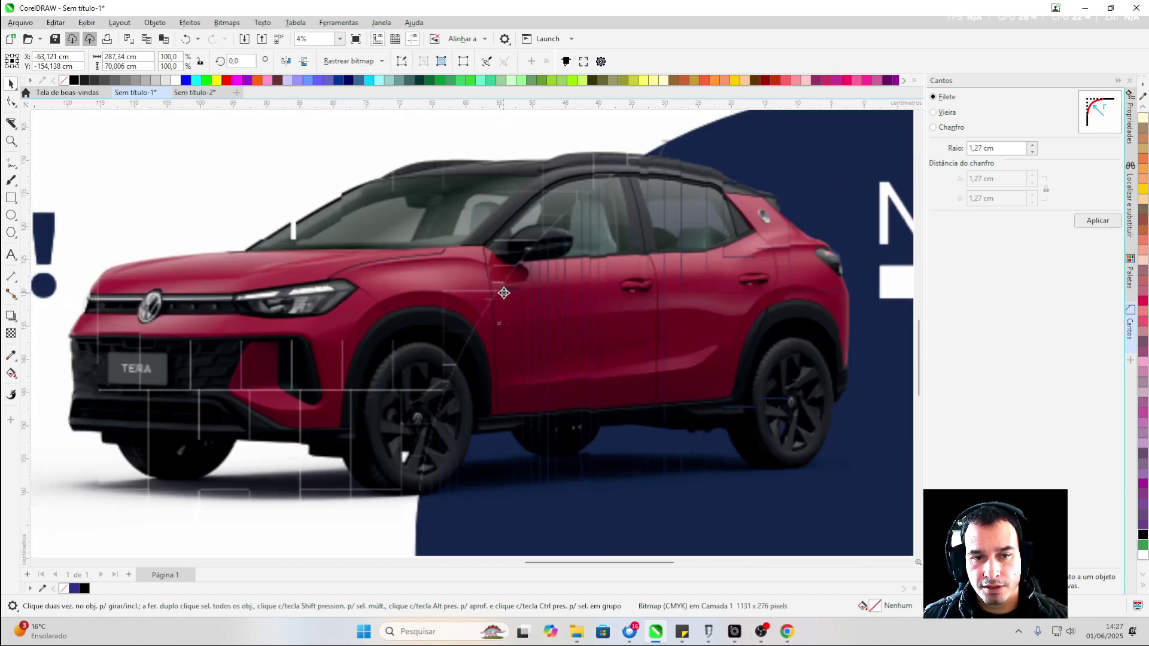
scroll(504, 292, "up", 6)
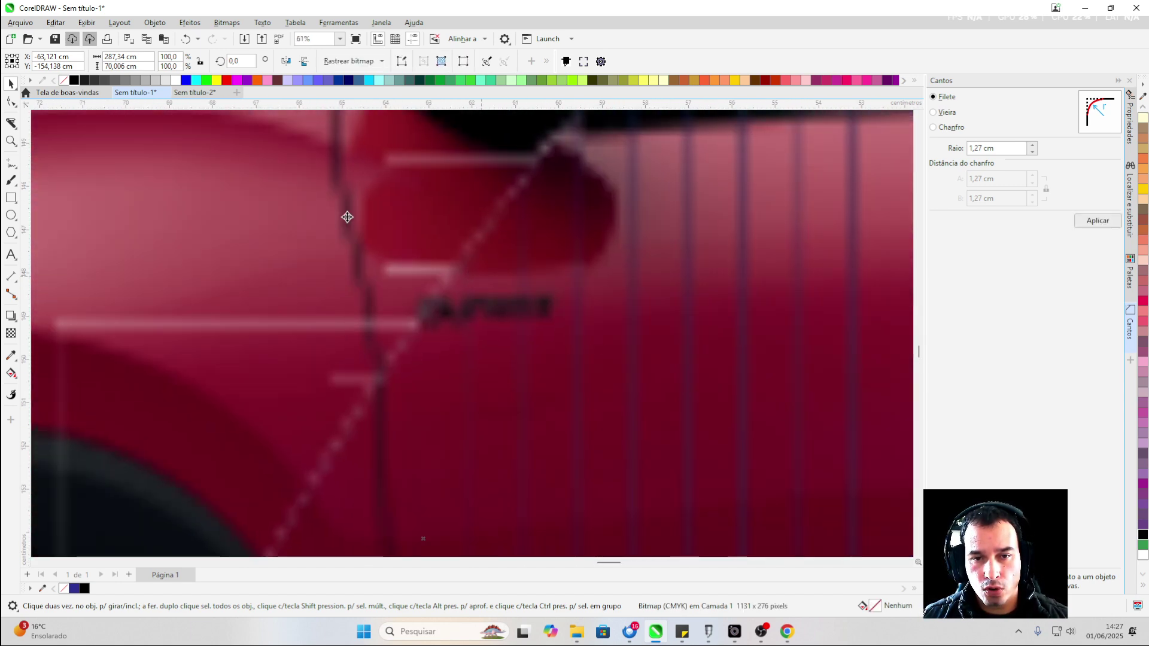
scroll(491, 291, "down", 3)
scroll(483, 287, "up", 4)
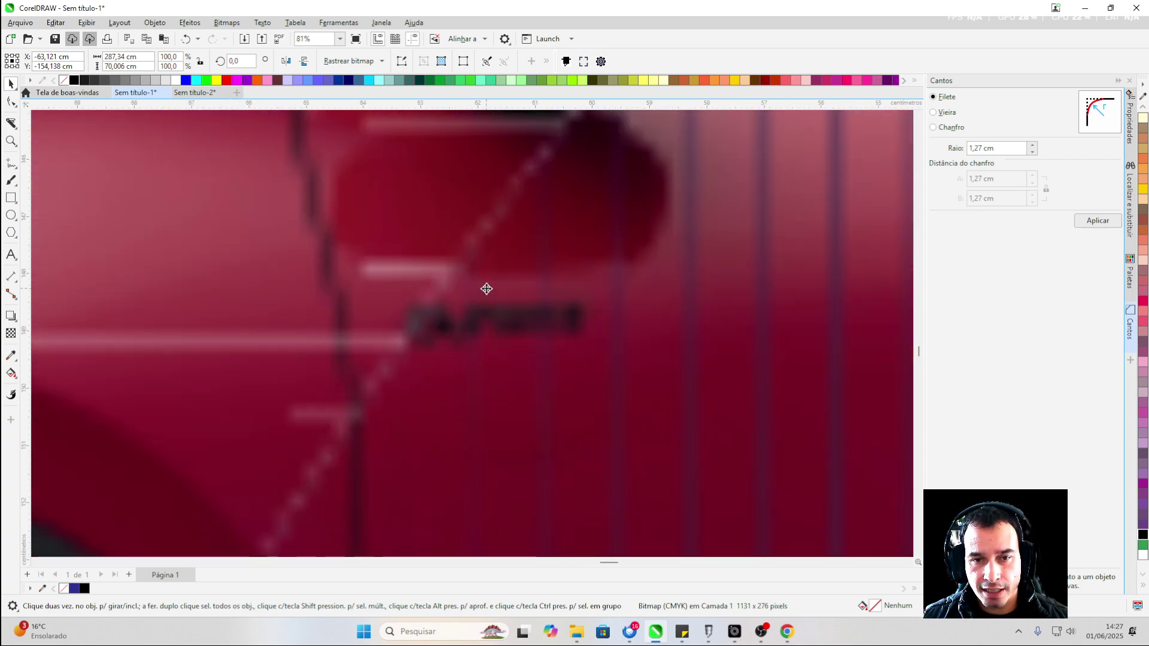
scroll(482, 287, "down", 4)
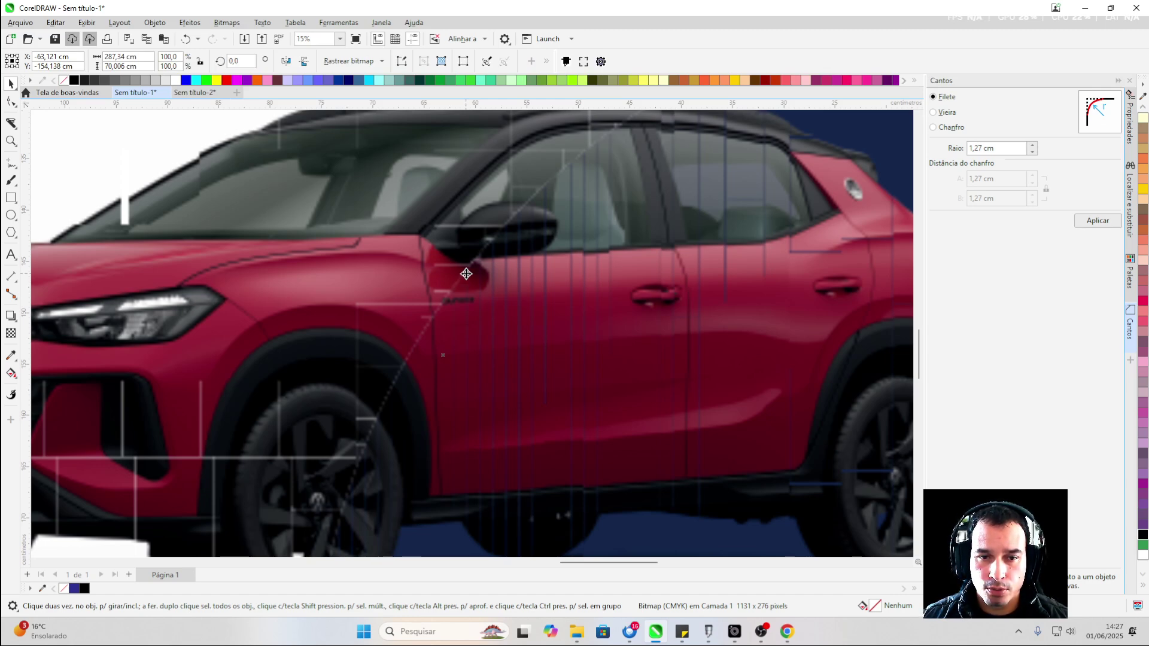
scroll(454, 290, "up", 4)
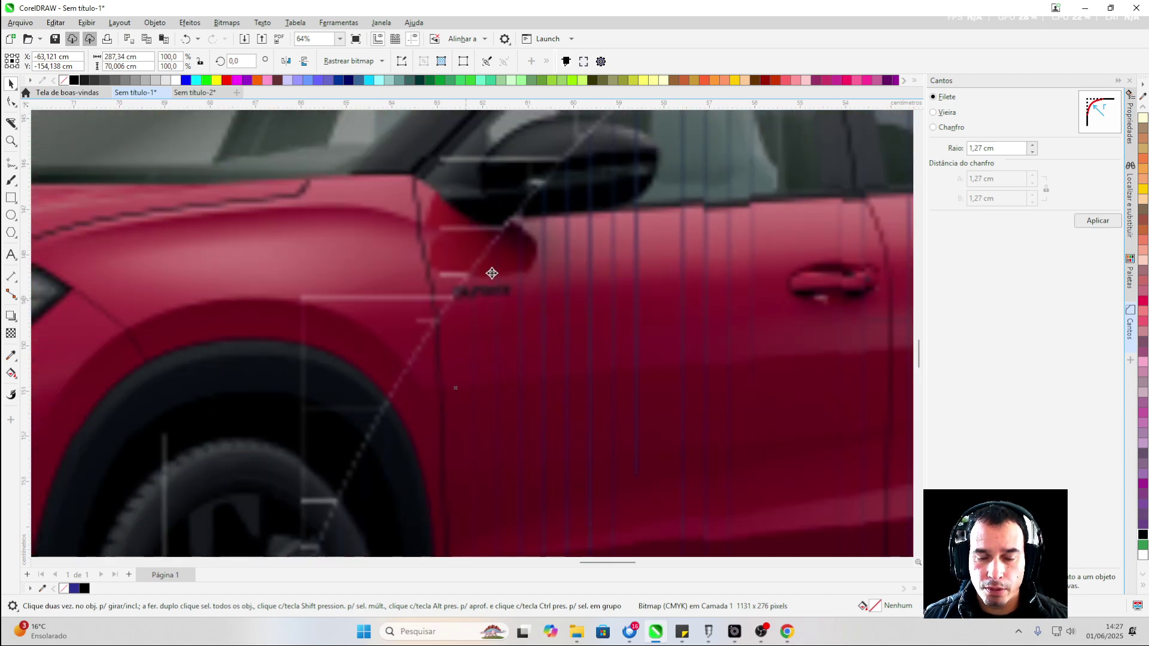
scroll(492, 273, "down", 5)
left_click(478, 283)
Convert the grouped upper banner to a CMYK (32 bit) bitmap at 300 dpi
scroll(472, 285, "up", 1)
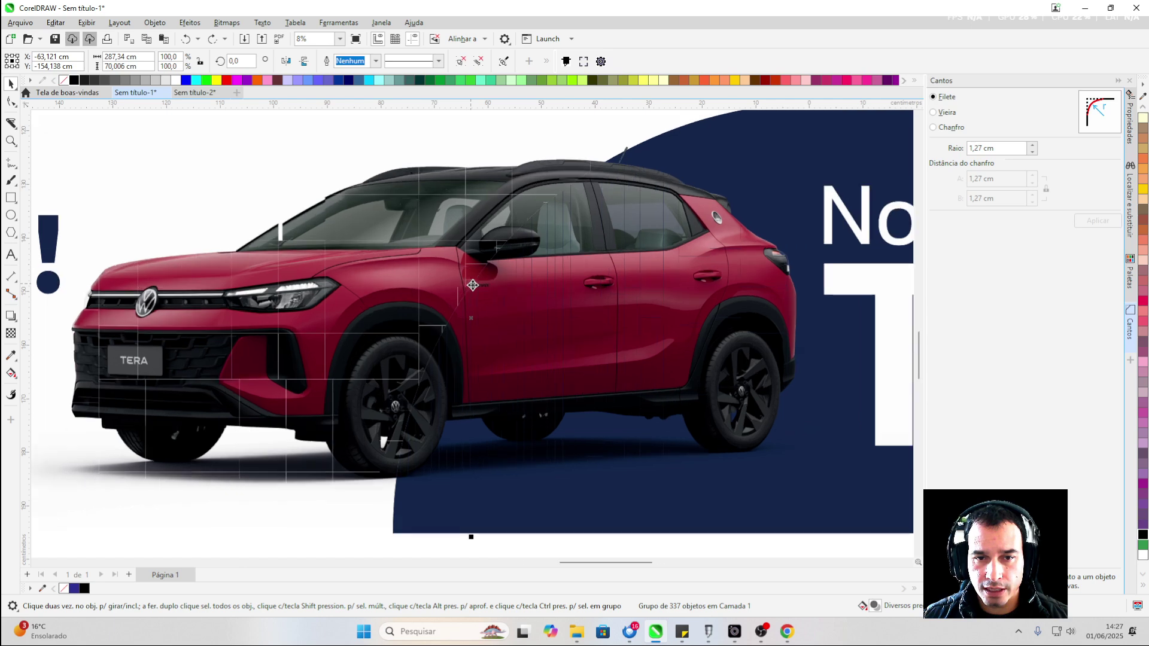
scroll(472, 285, "up", 3)
left_click(227, 22)
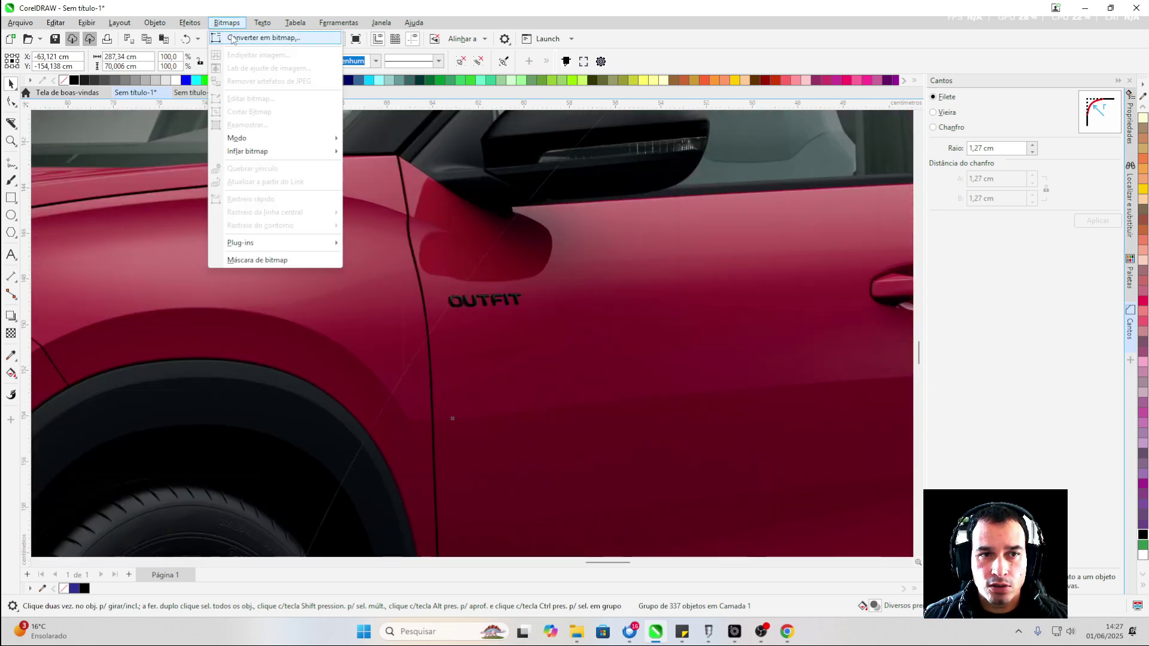
left_click(233, 38)
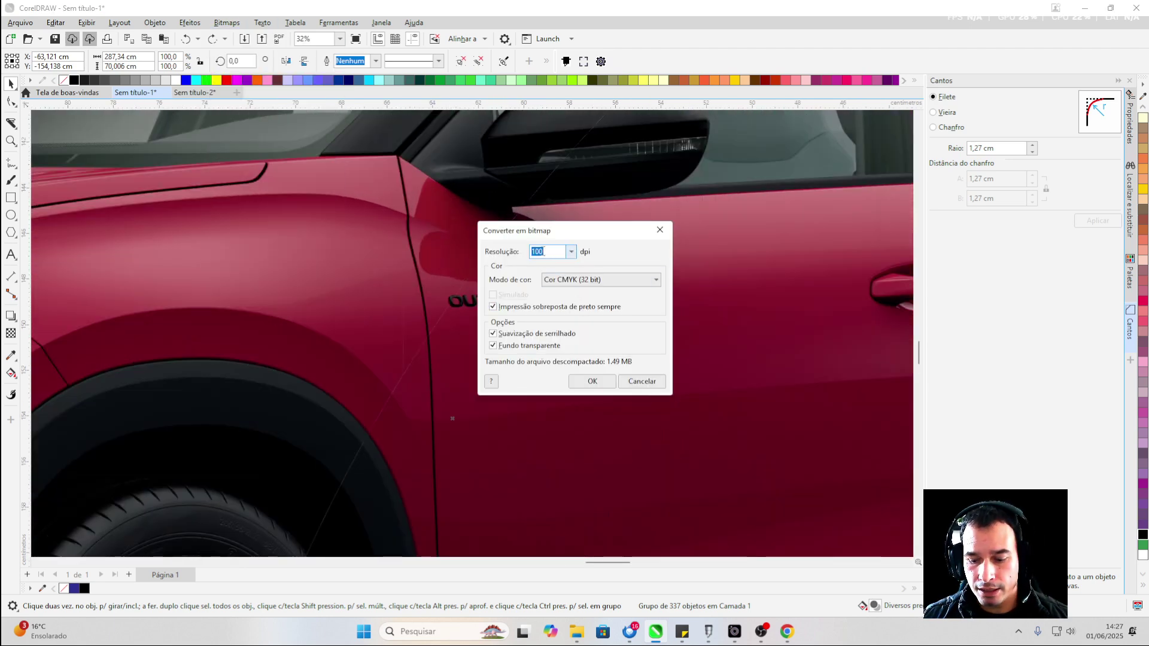
type("300")
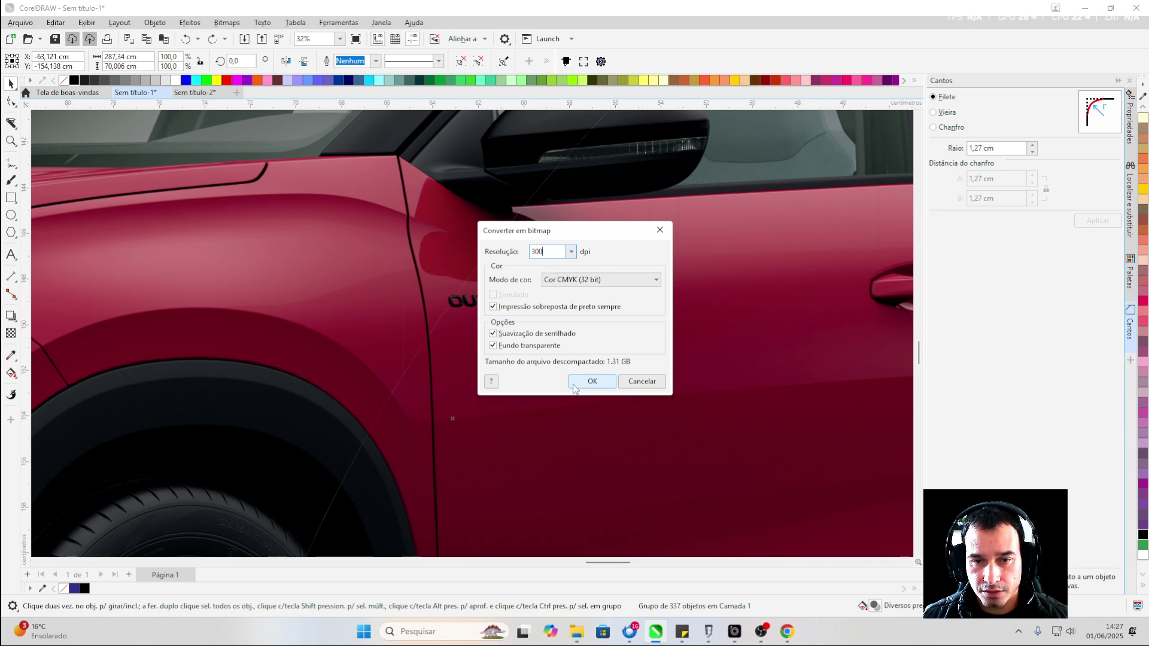
left_click(592, 382)
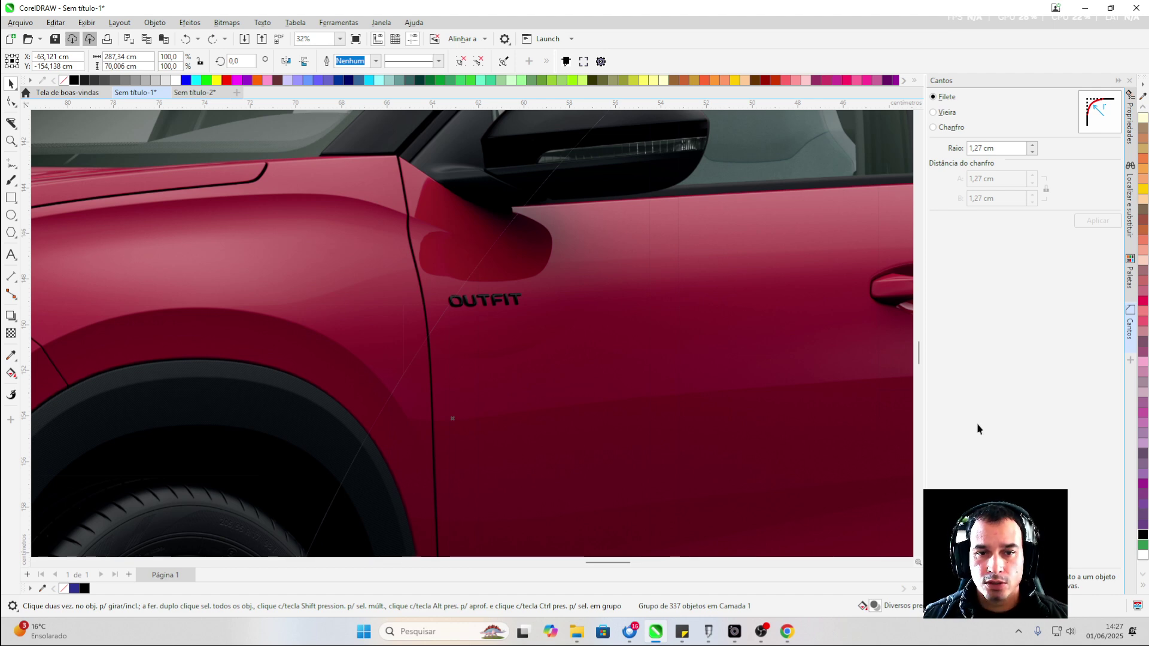
Inspect the car and lettering in the 300 dpi bitmap, and undo the conversion
left_click(328, 314)
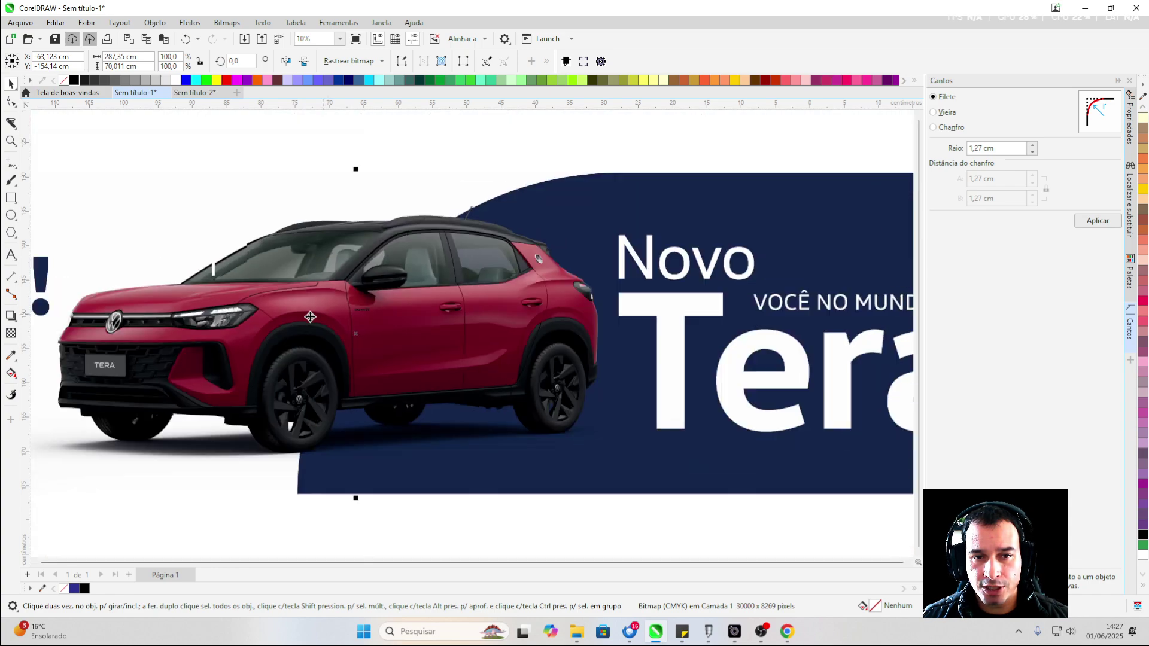
scroll(327, 314, "down", 5)
scroll(308, 315, "up", 2)
key("ctrl+z")
Convert the grouped Tera banner to a CMYK (32 bit) bitmap at 150 dpi with anti-aliasing and a transparent background
scroll(419, 302, "up", 5)
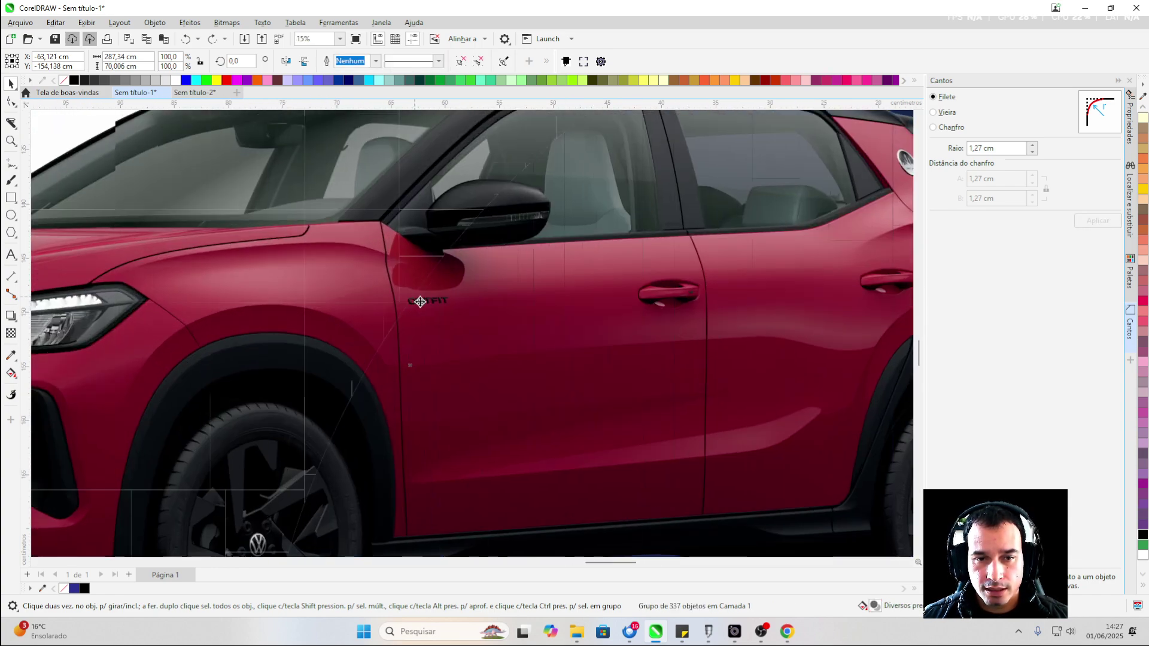
scroll(413, 301, "up", 3)
left_click(226, 23)
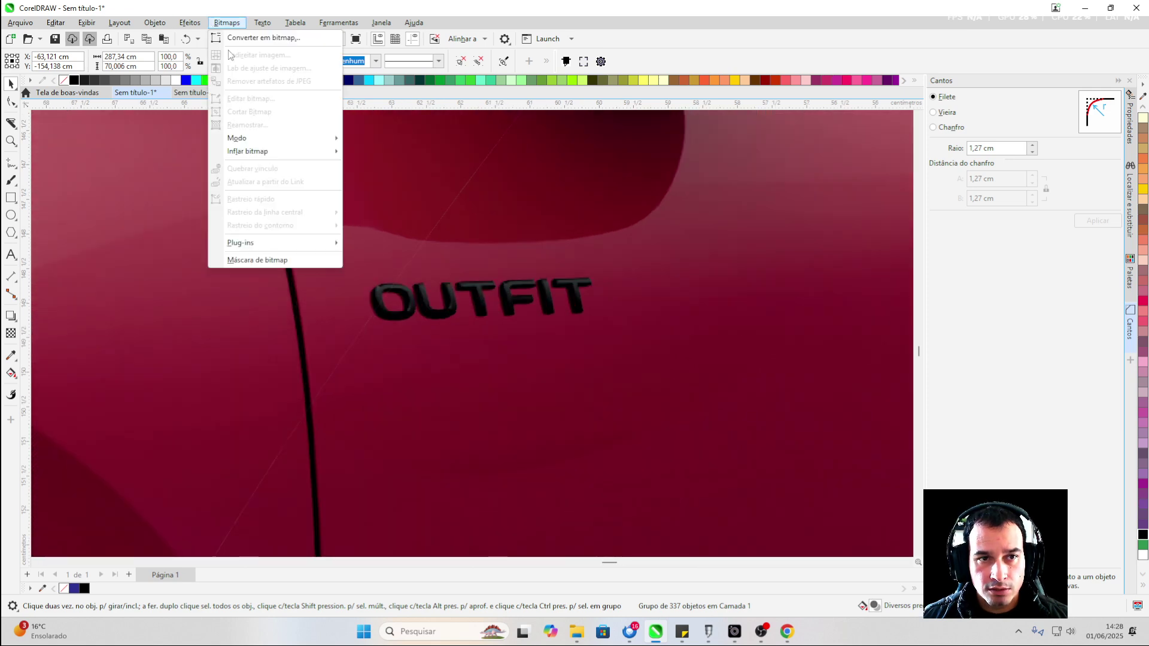
left_click(249, 36)
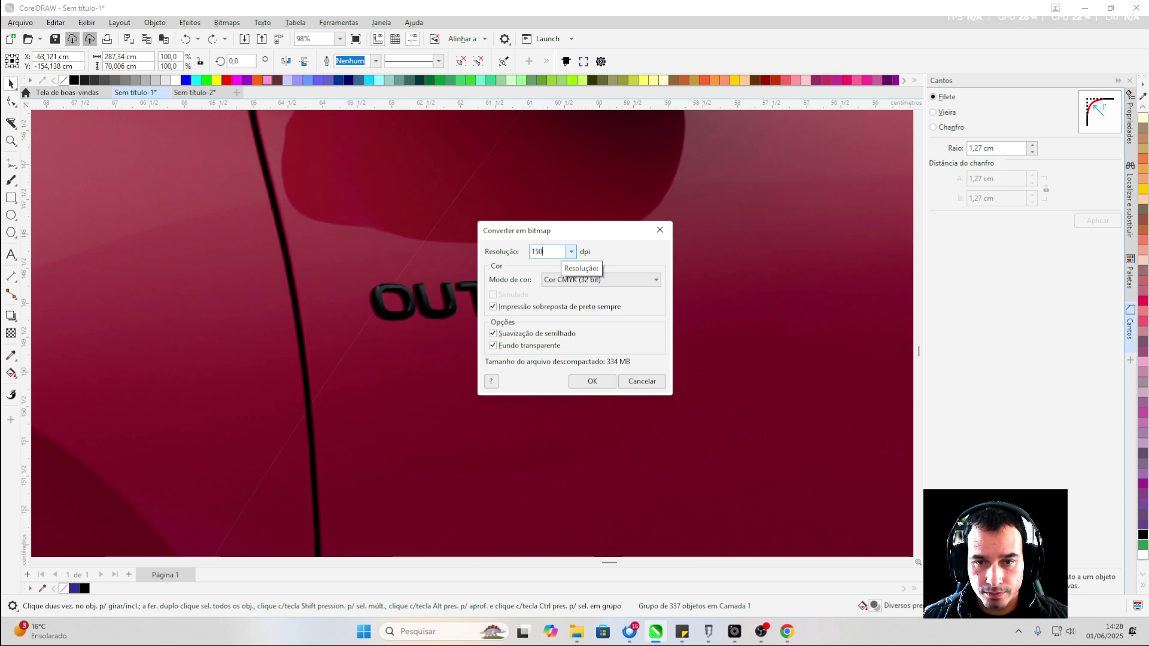
type("0")
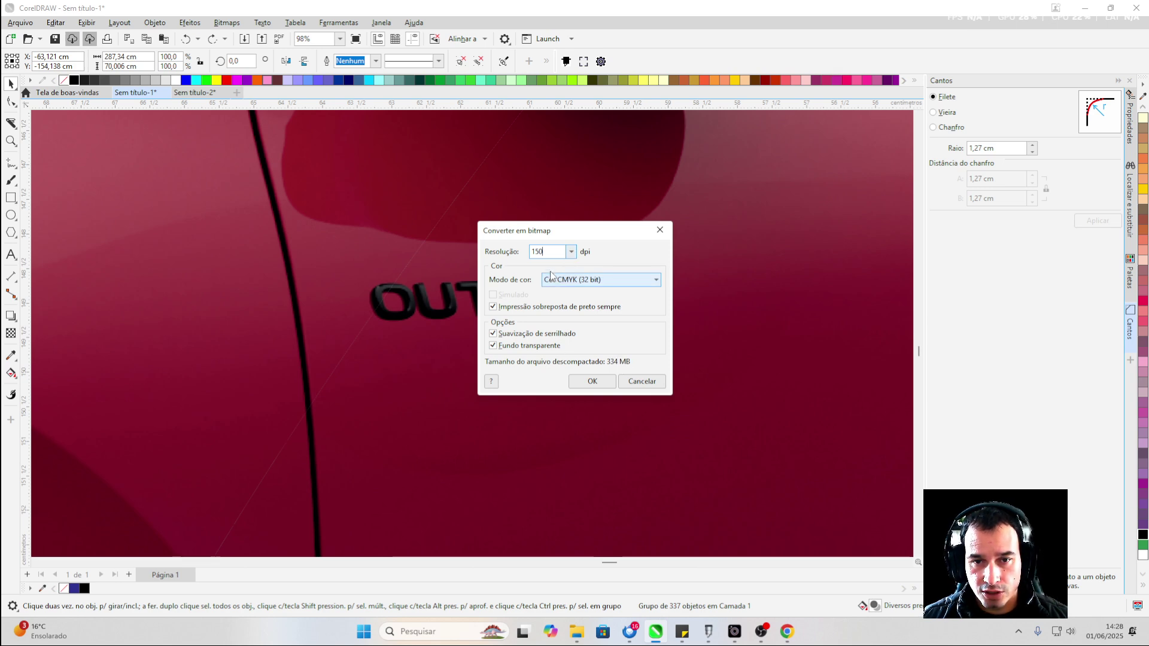
left_click_drag(546, 251, 520, 250)
type("300")
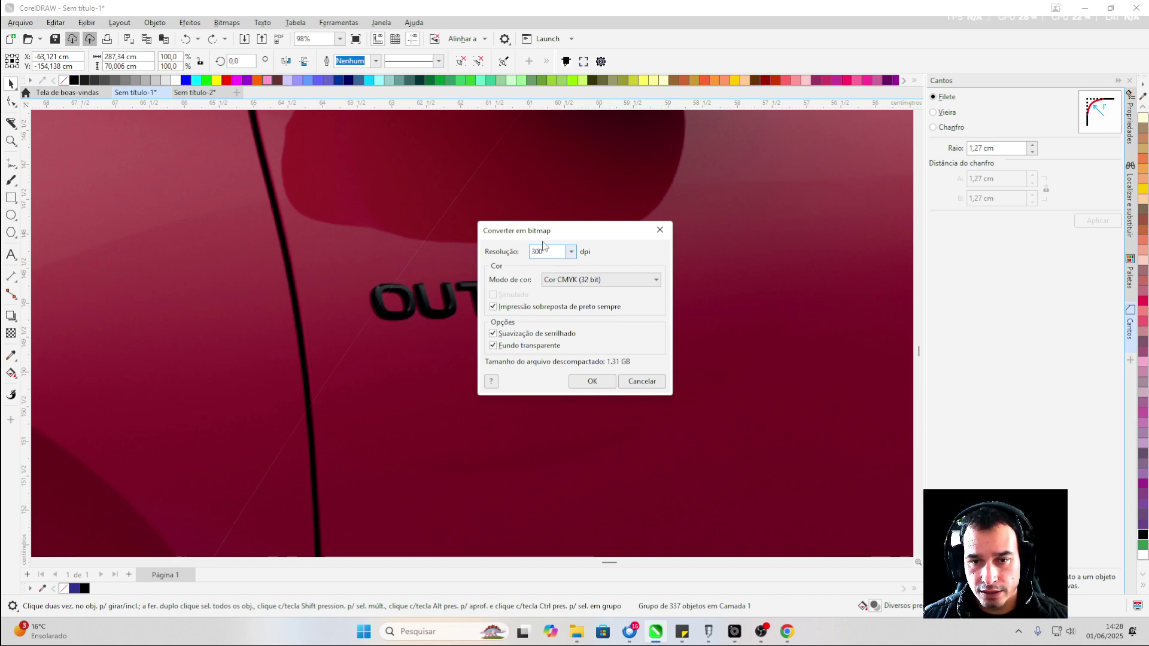
type("150")
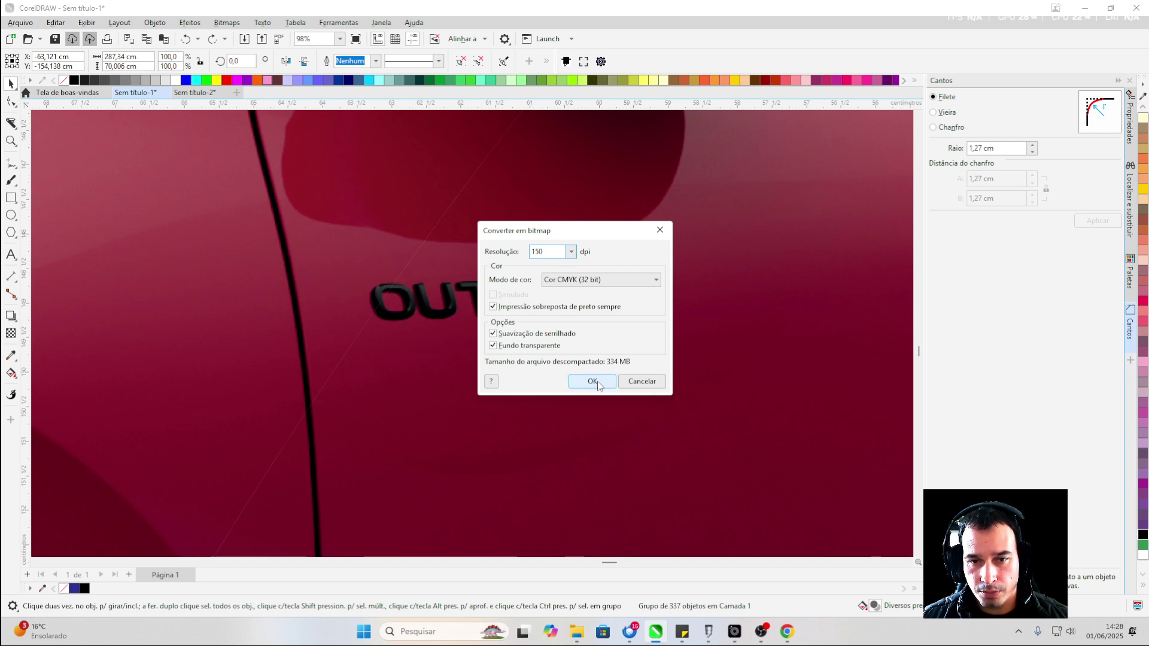
left_click(560, 280)
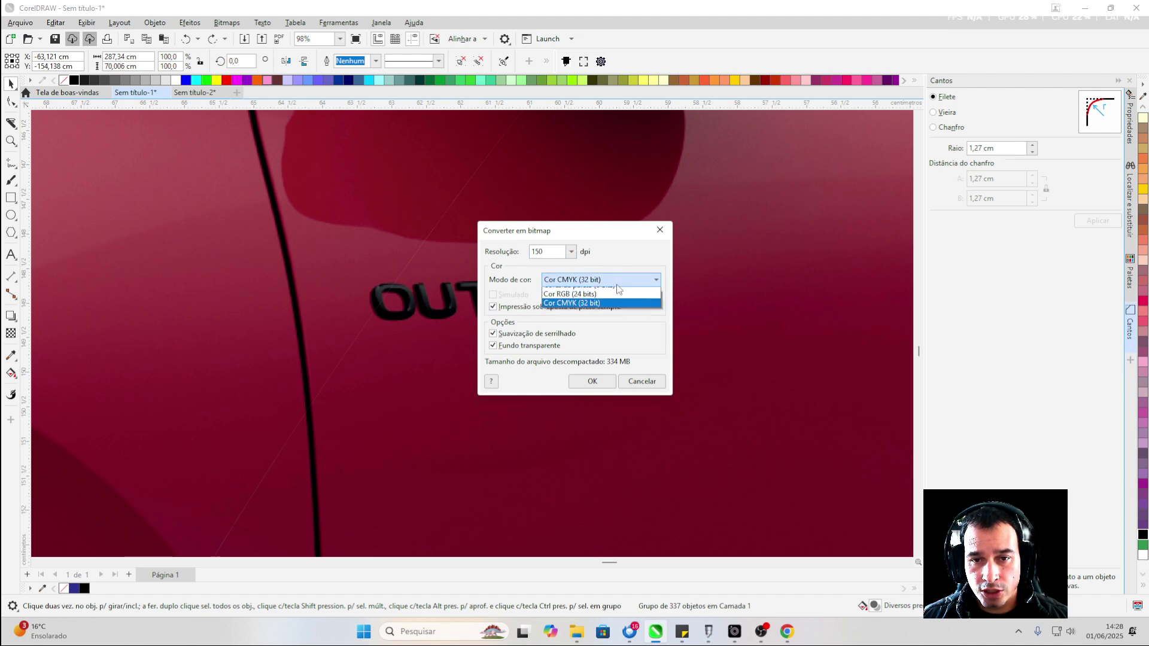
left_click(556, 338)
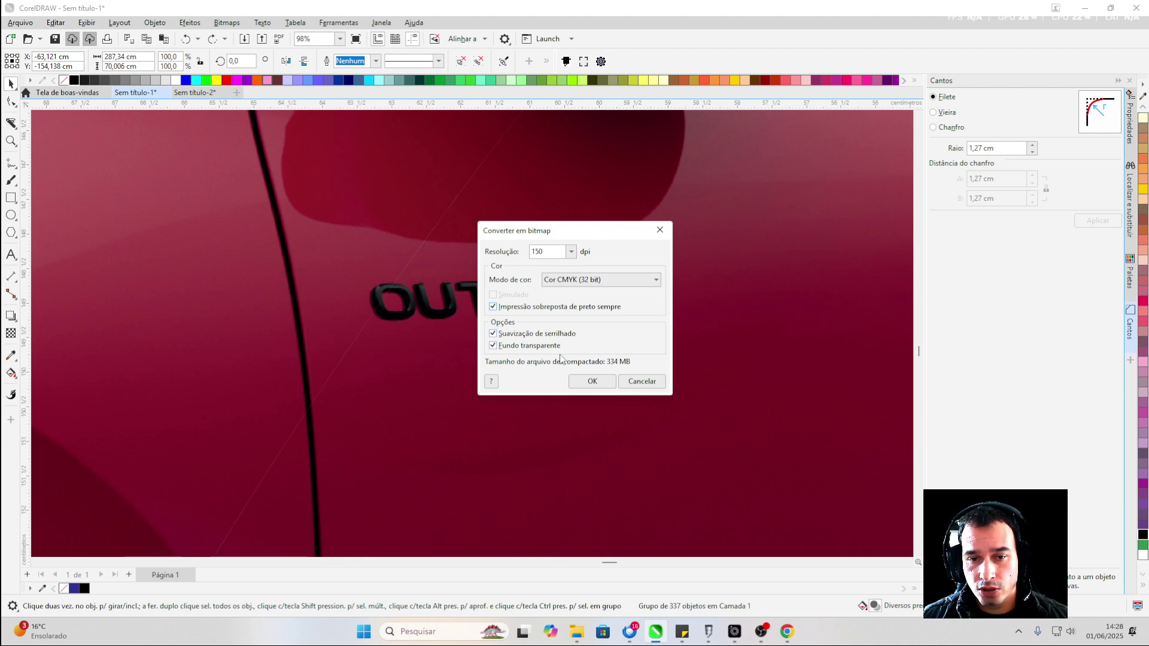
left_click(589, 384)
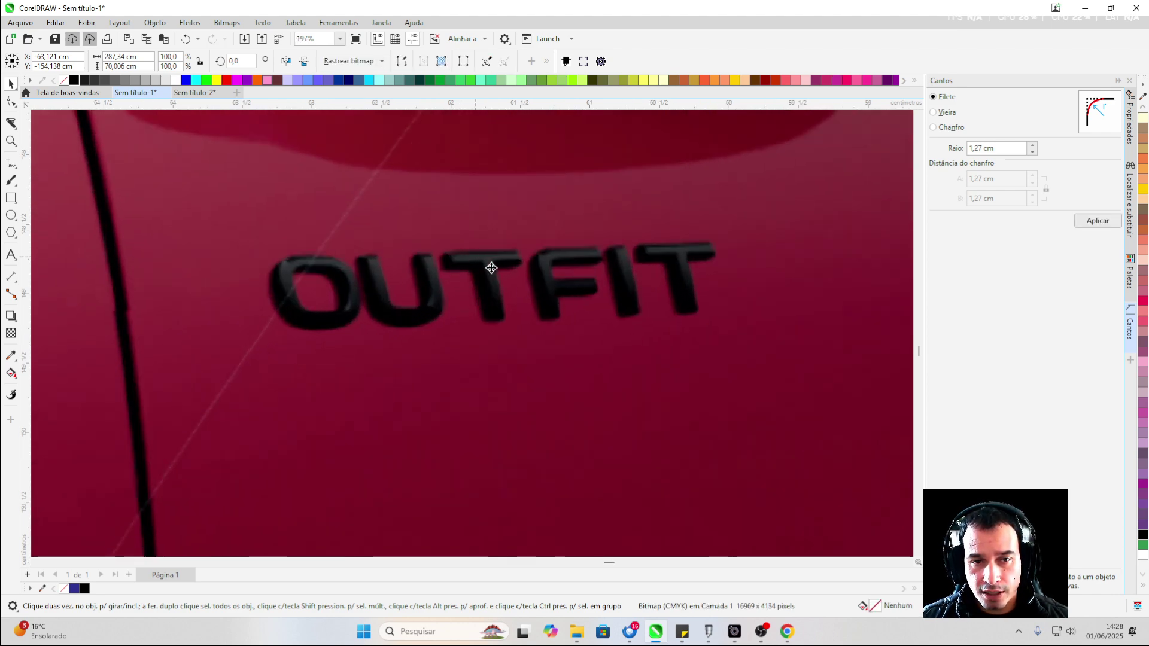
Inspect the OUTFIT badge, the Conheça! lettering and the car in the 150 dpi bitmap, and undo the conversion
scroll(389, 234, "down", 6)
scroll(388, 231, "up", 8)
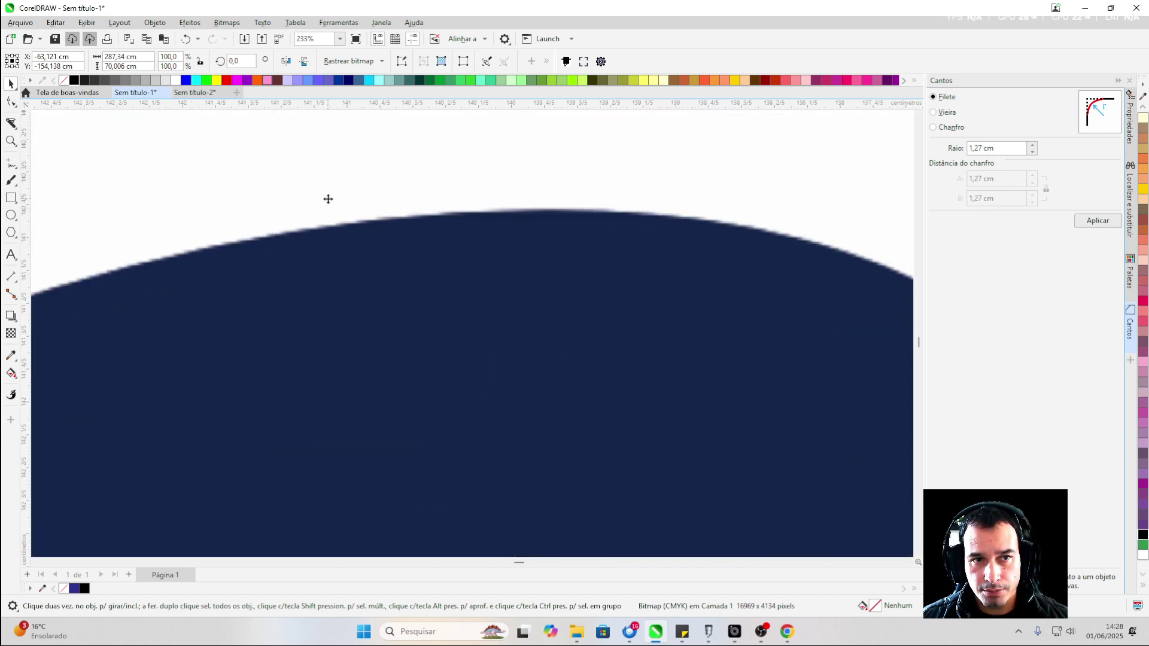
scroll(328, 199, "down", 4)
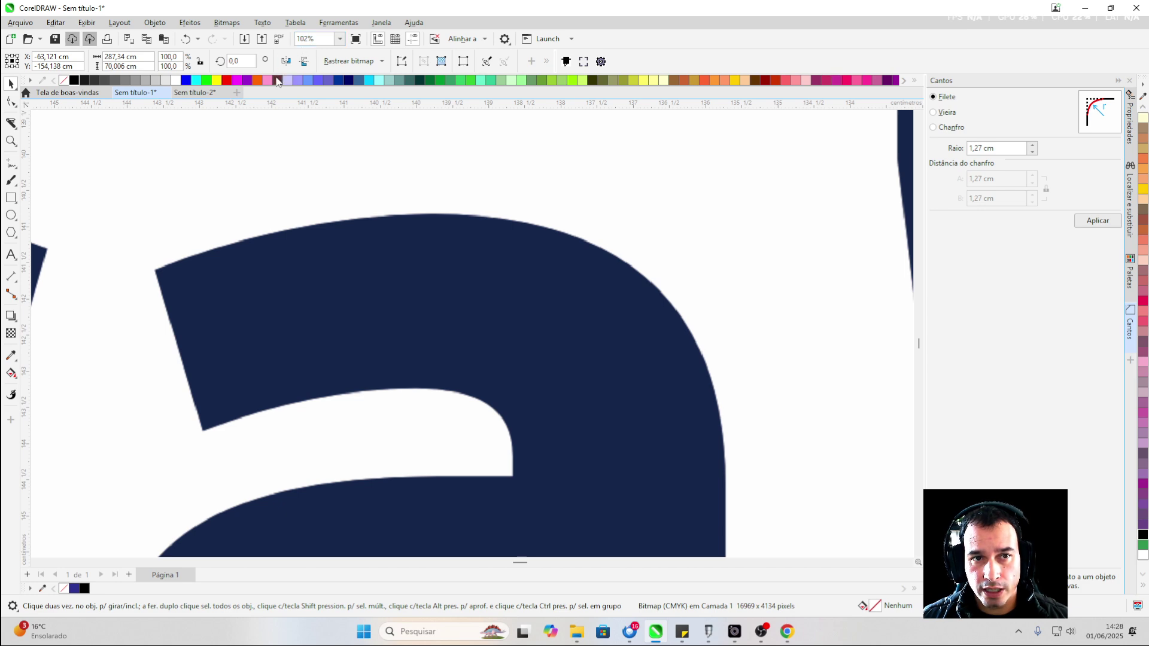
scroll(361, 226, "down", 4)
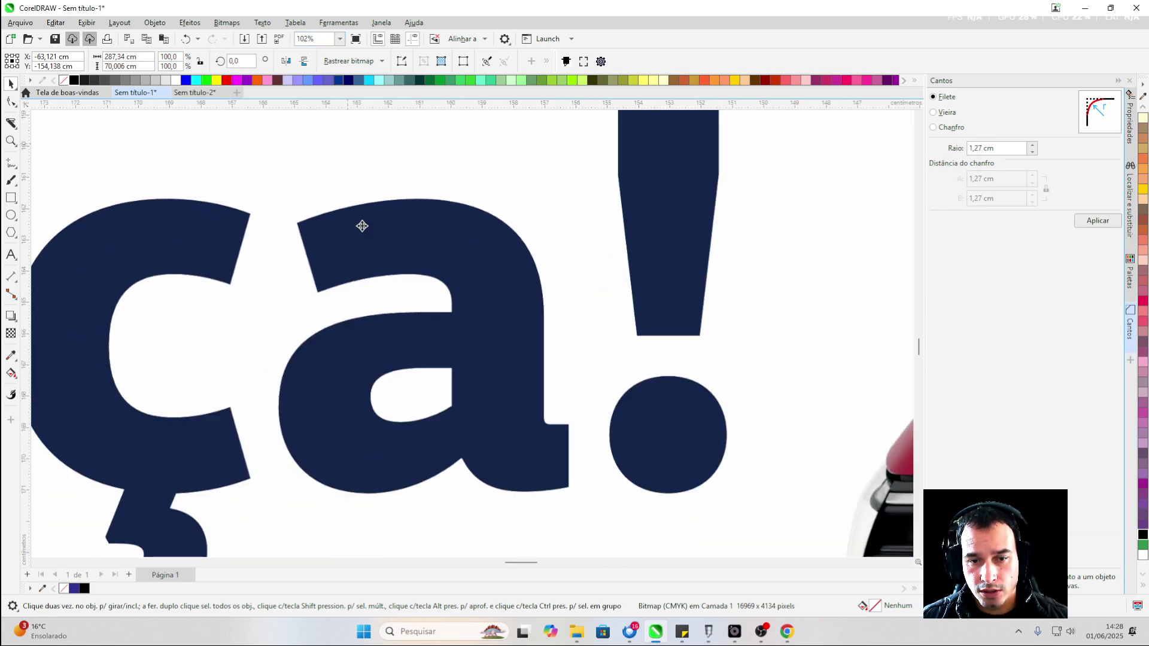
scroll(407, 331, "up", 5)
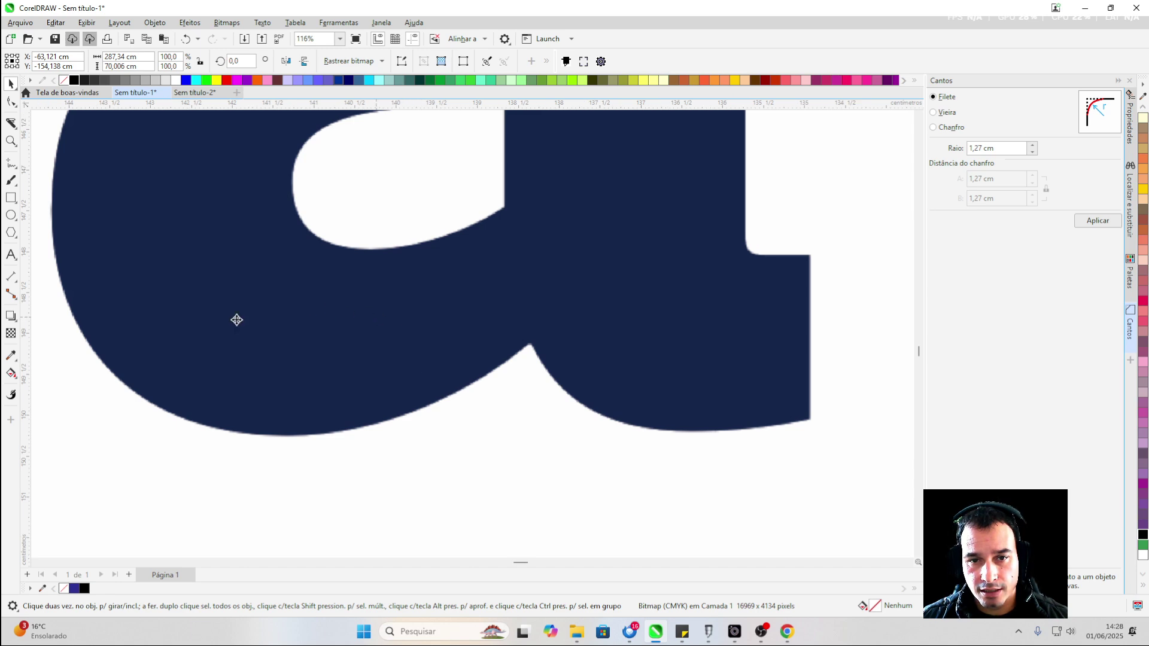
scroll(227, 311, "down", 5)
scroll(281, 302, "up", 2)
scroll(335, 297, "down", 3)
scroll(336, 297, "down", 2)
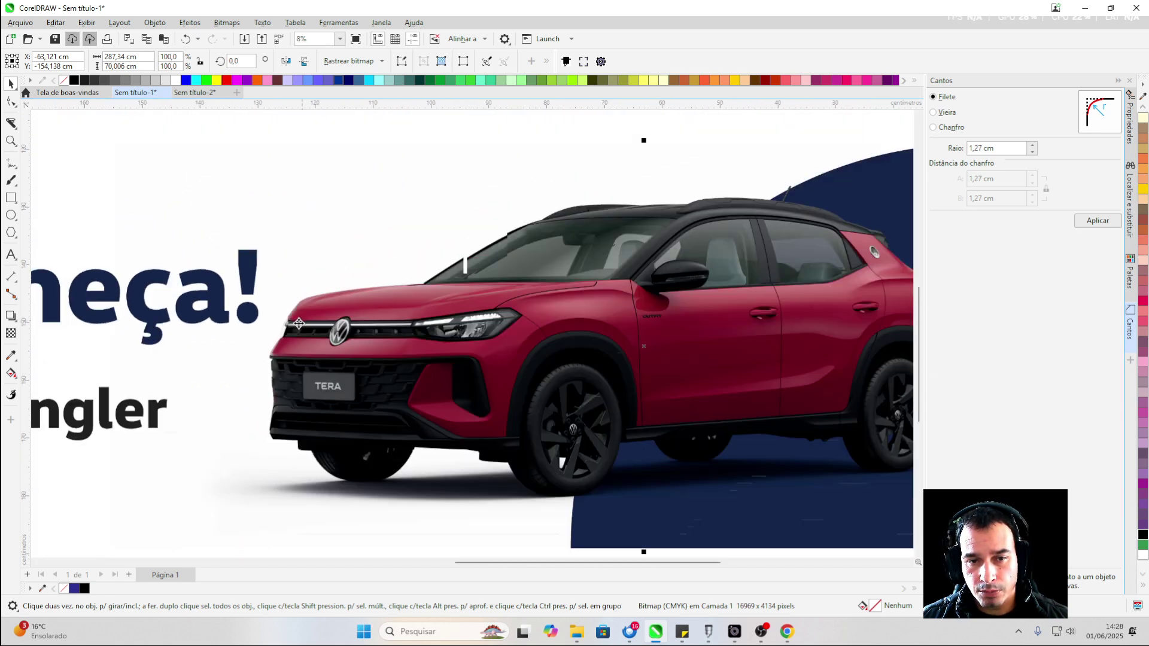
scroll(518, 317, "up", 6)
scroll(501, 324, "up", 2)
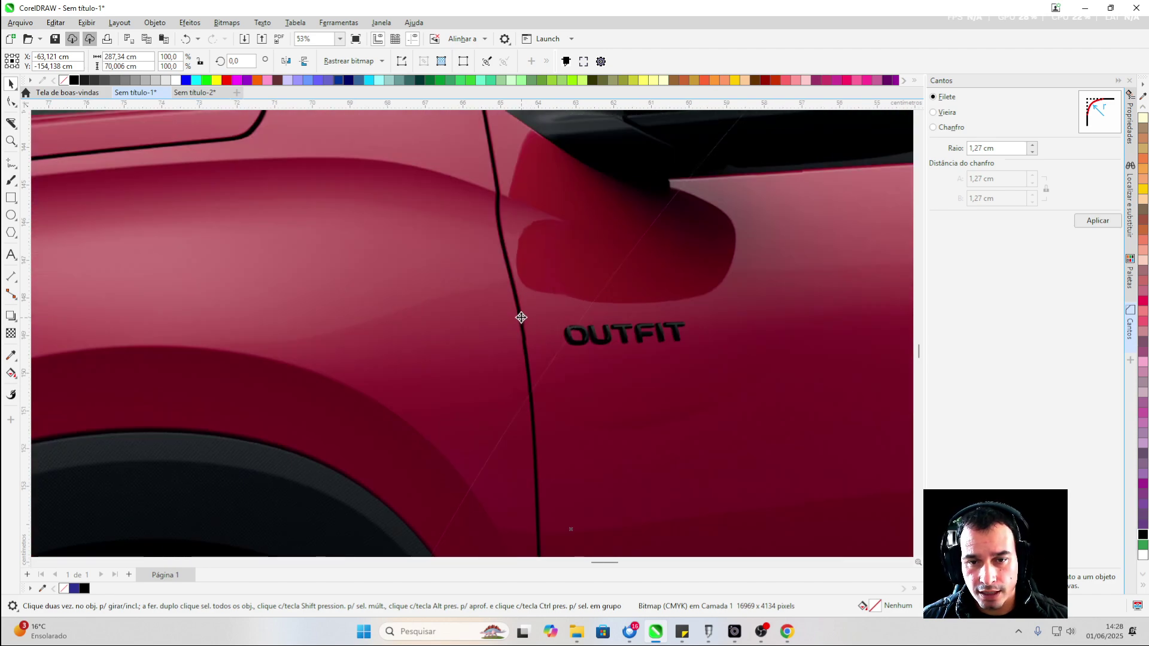
scroll(324, 293, "down", 3)
key("ctrl+z")
Convert the grouped banner to a CMYK (32 bit) bitmap at 100 dpi
scroll(448, 289, "up", 3)
left_click(226, 22)
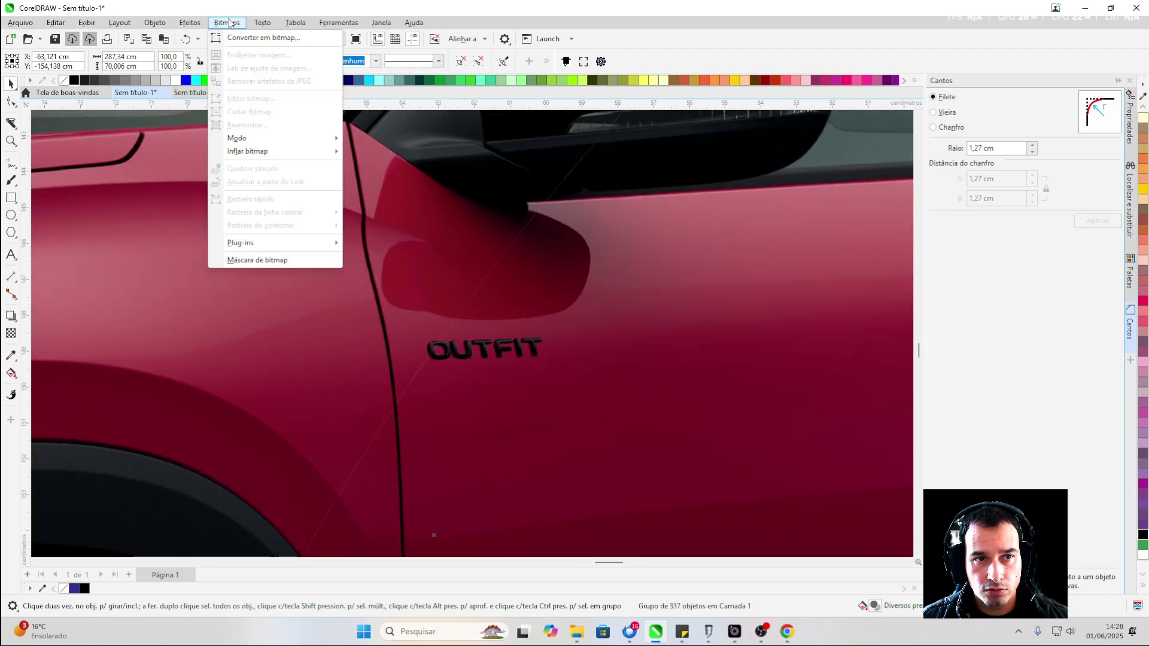
left_click(252, 36)
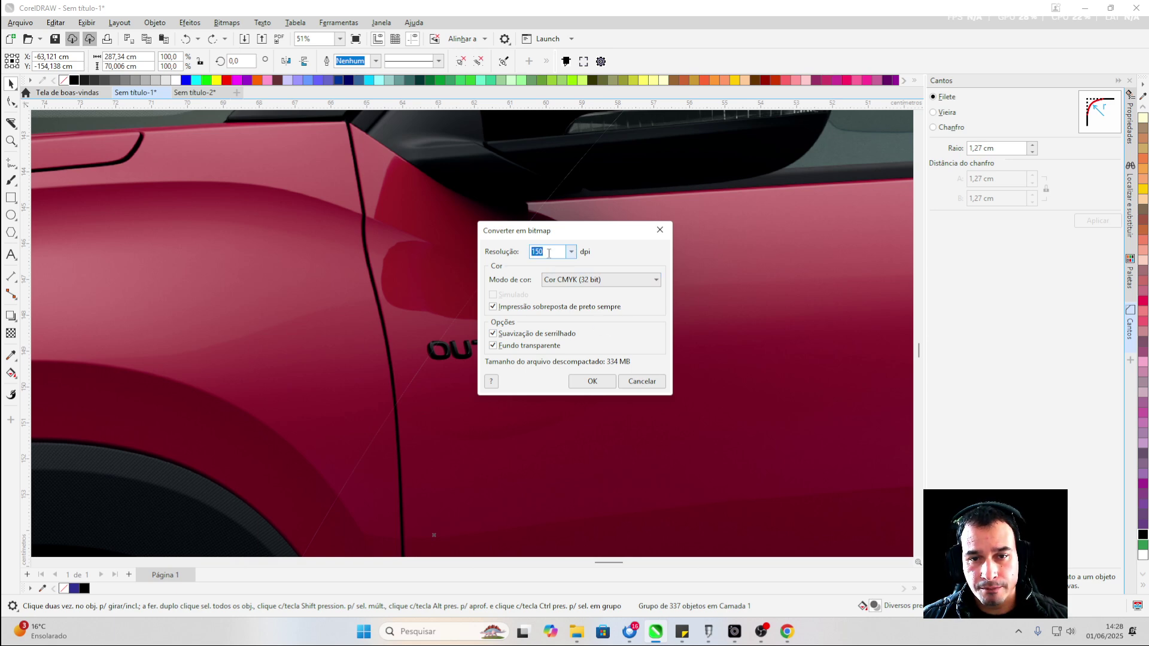
type("100")
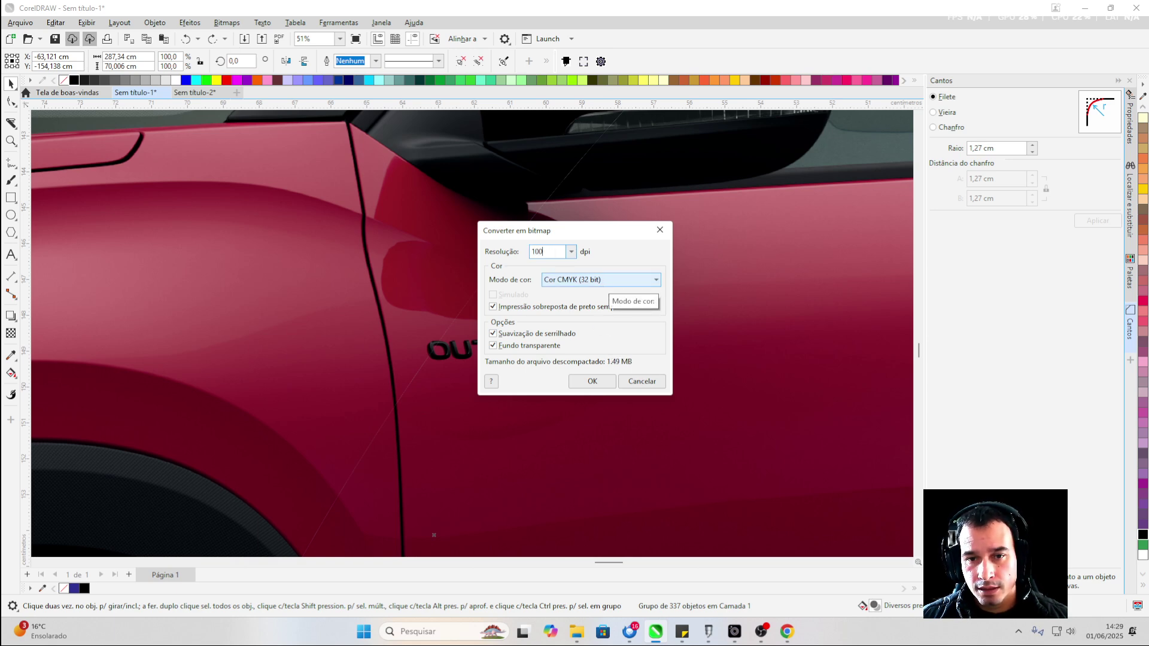
left_click(592, 381)
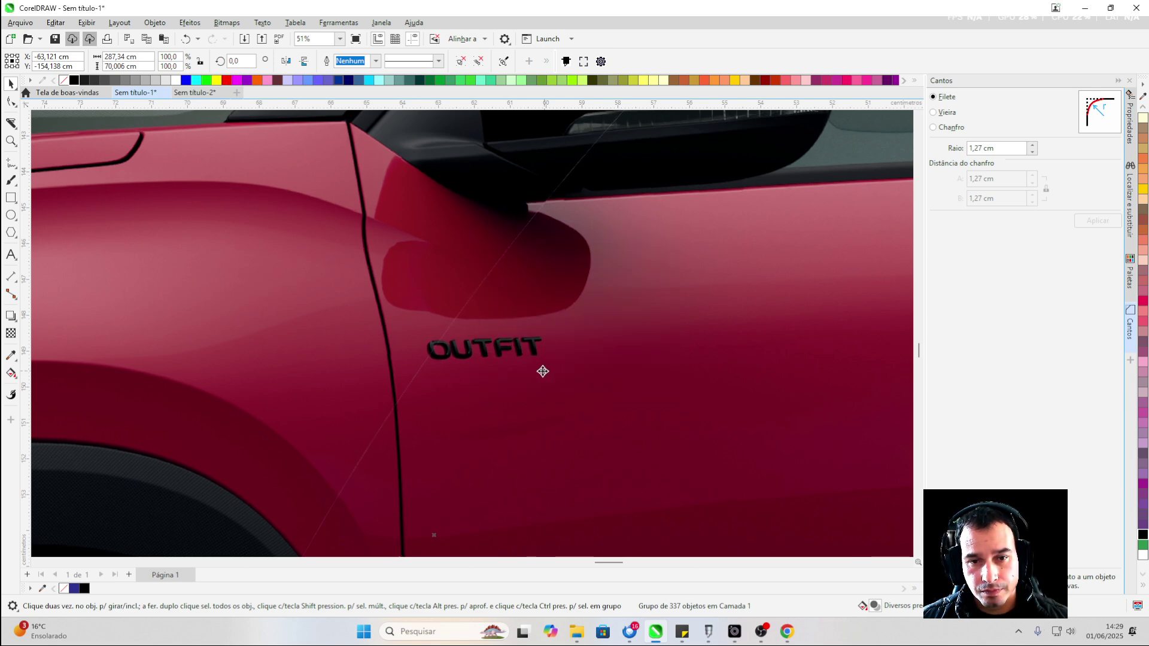
Examine the edge sharpness of the OUTFIT badge, the Conheça! lettering and the rear tyre in the 100 dpi bitmap
scroll(411, 357, "up", 4)
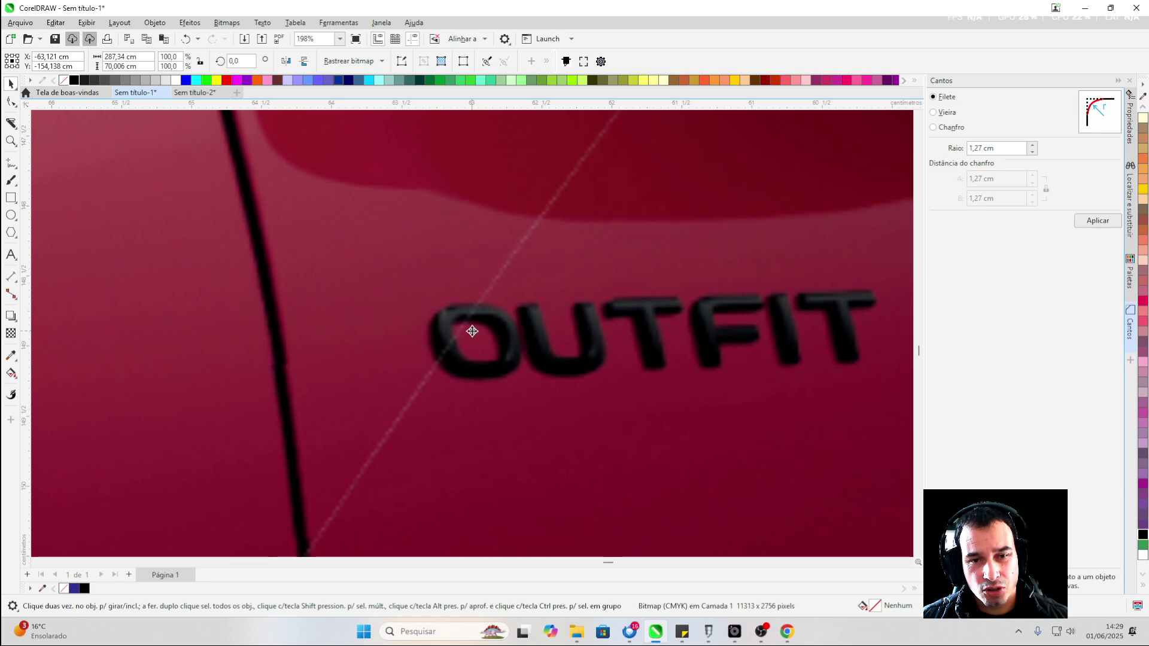
scroll(461, 330, "down", 6)
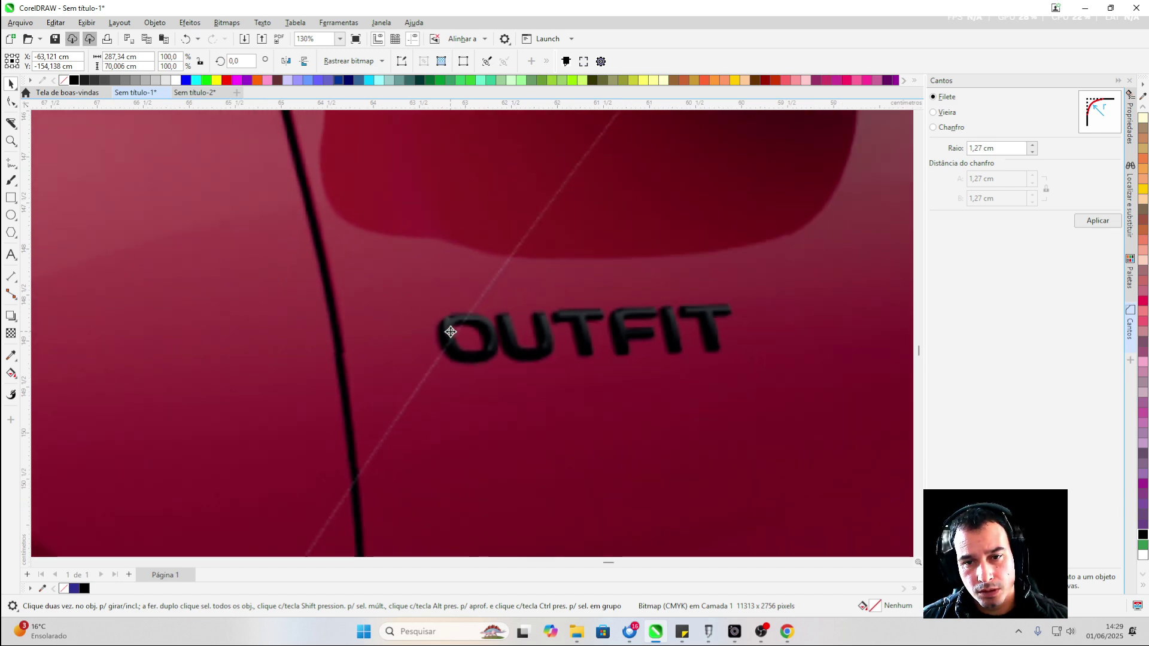
scroll(686, 323, "down", 2)
scroll(240, 290, "up", 6)
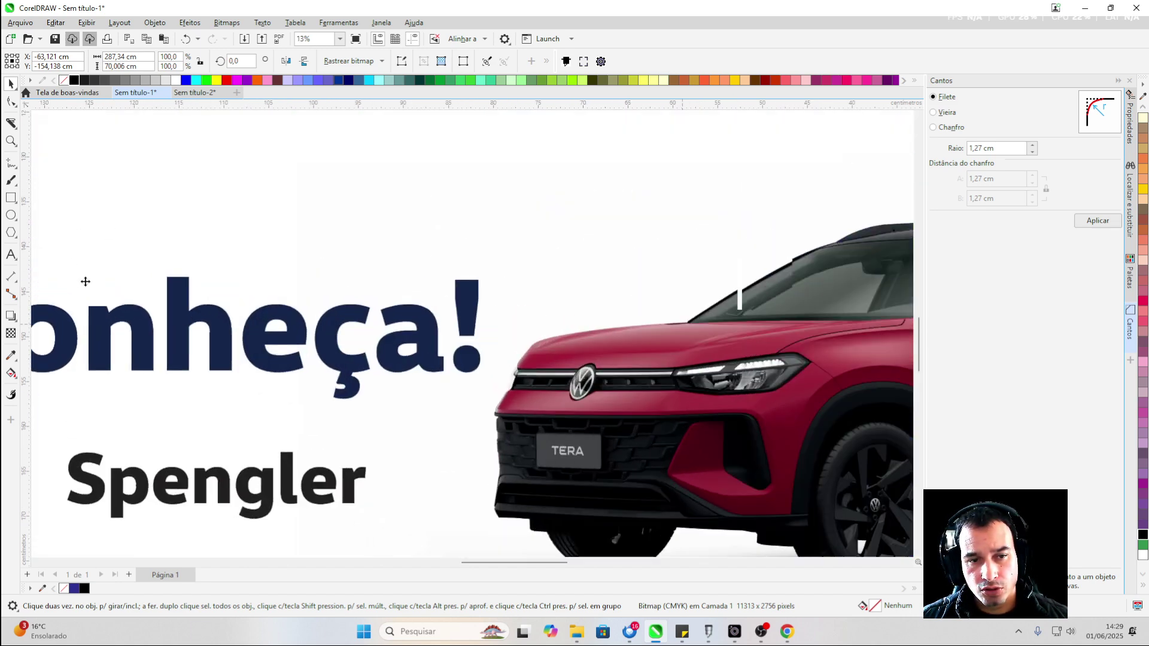
scroll(240, 289, "up", 2)
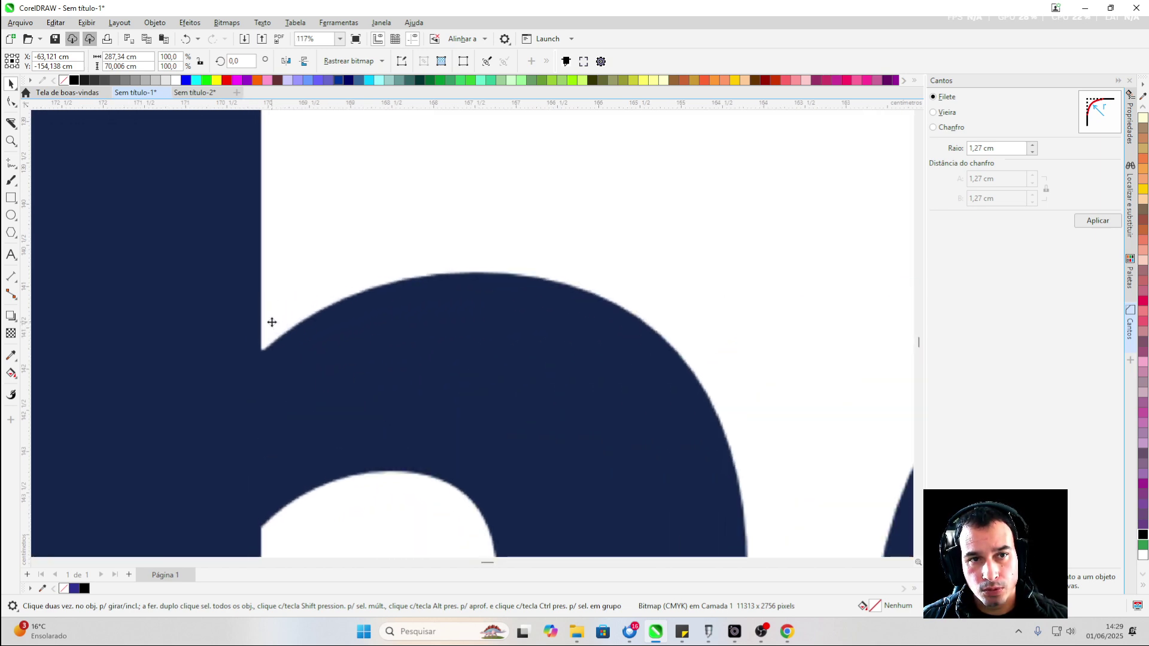
scroll(271, 323, "down", 1)
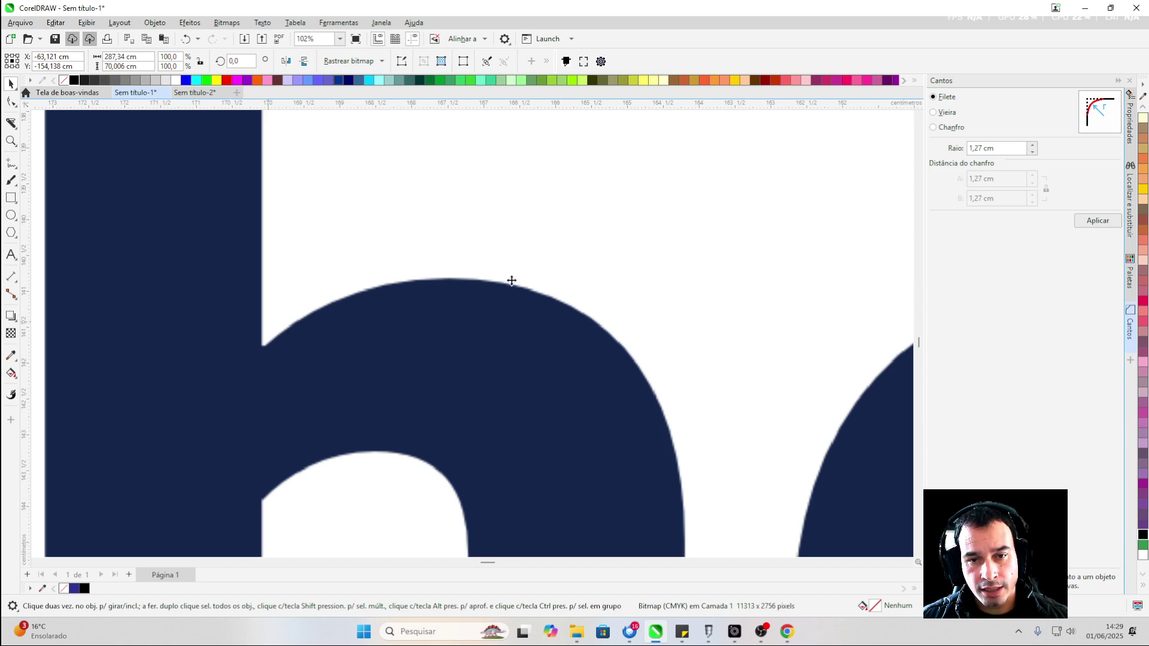
scroll(365, 364, "down", 4)
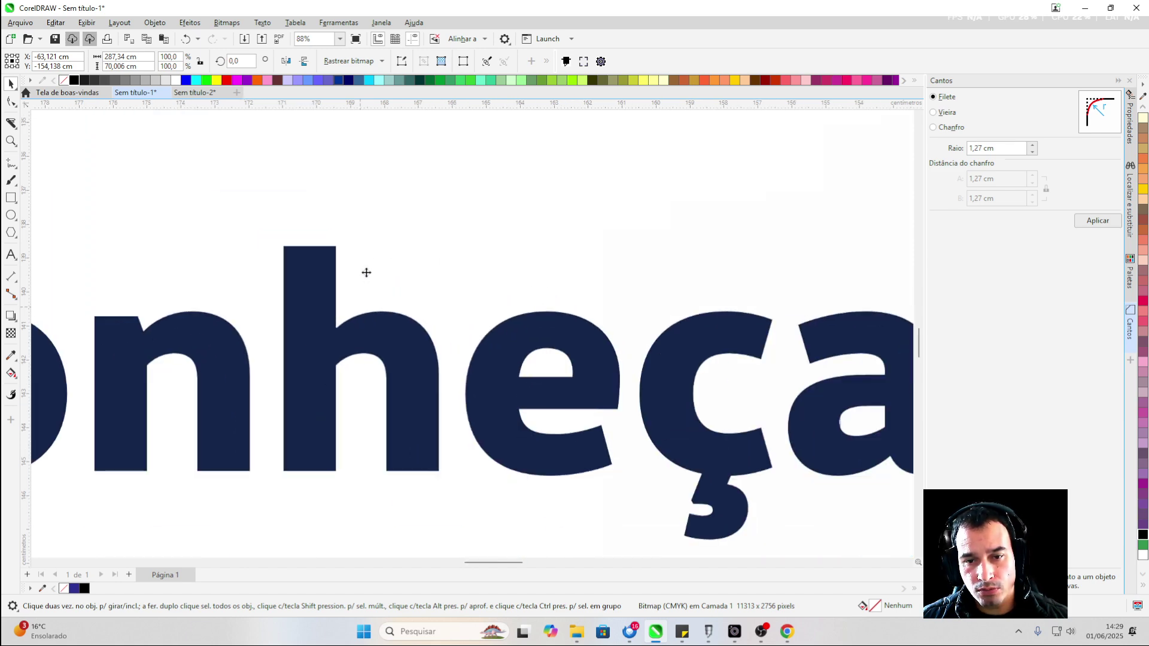
scroll(366, 272, "down", 5)
scroll(115, 397, "up", 3)
scroll(421, 318, "down", 4)
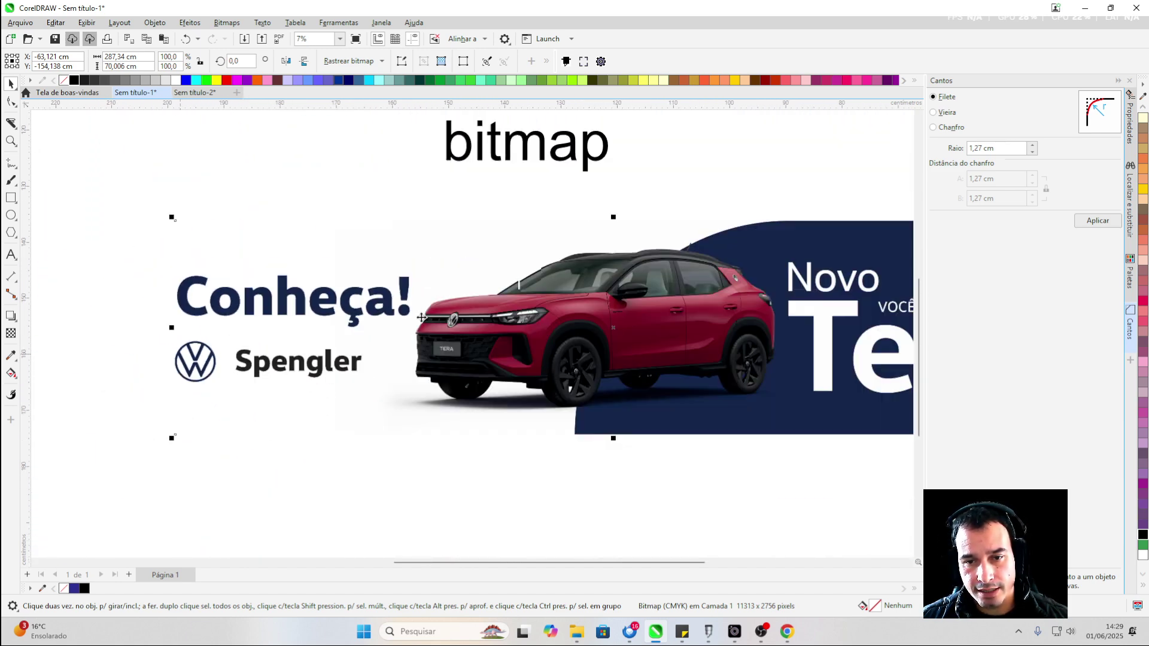
scroll(598, 299, "up", 8)
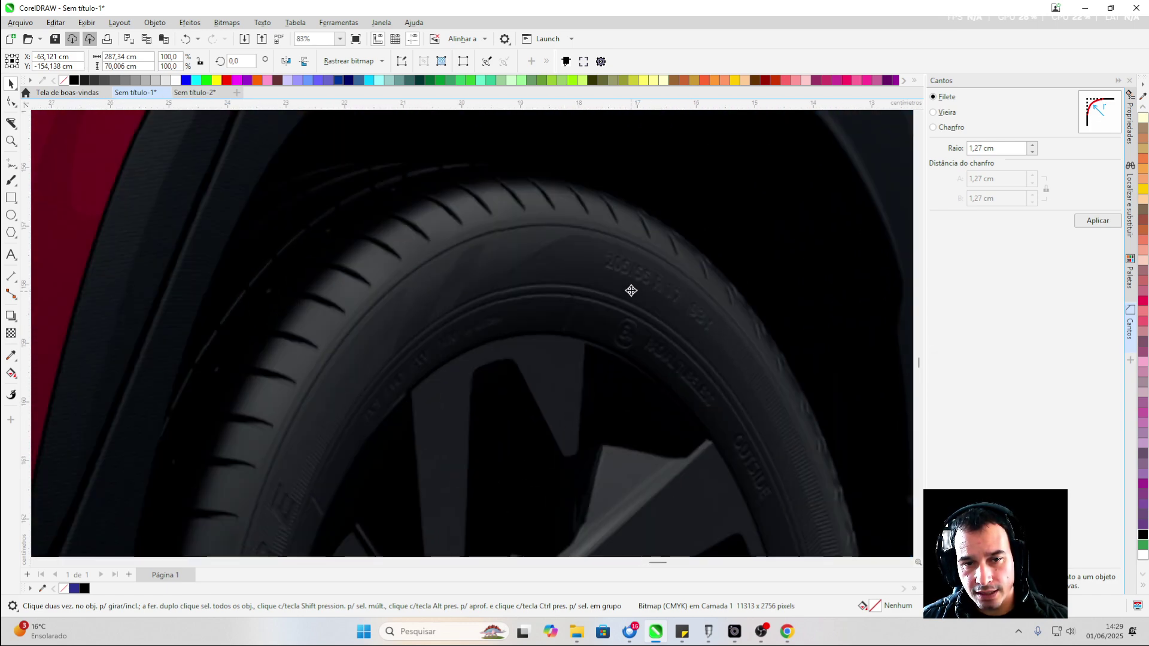
scroll(628, 284, "down", 1)
scroll(670, 246, "down", 4)
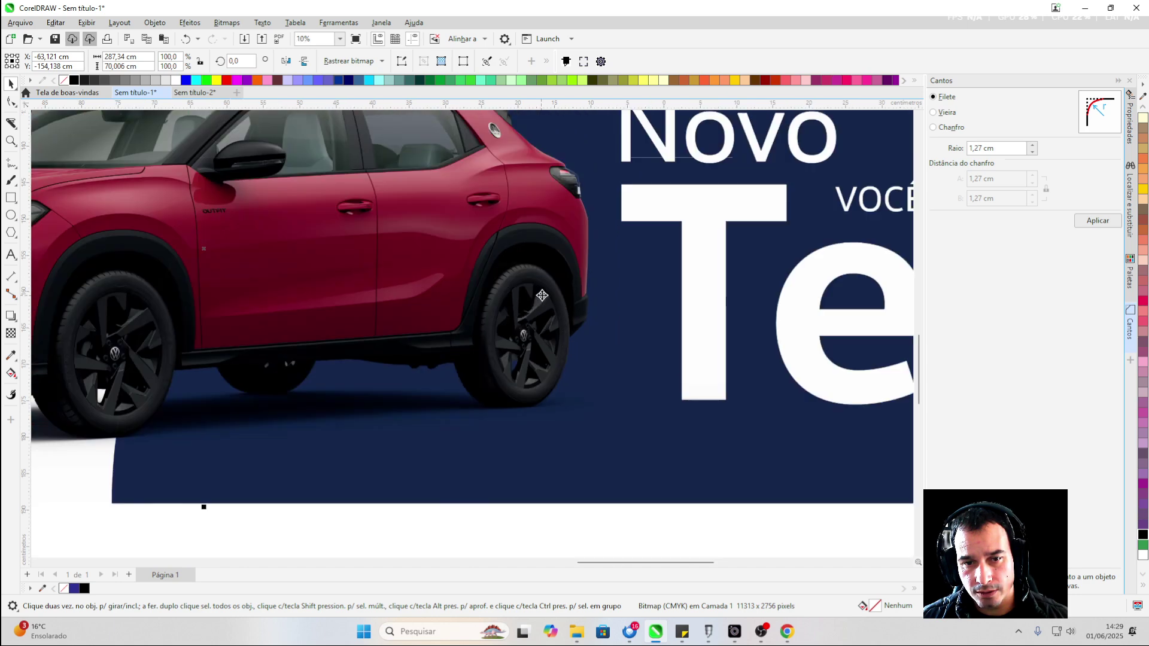
Move the converted banner bitmap to about X -193.98 cm, Y -125.86 cm, clearing the space to its right
scroll(542, 295, "down", 3)
left_click_drag(416, 270, 328, 250)
scroll(421, 223, "up", 1)
left_click_drag(523, 239, 618, 274)
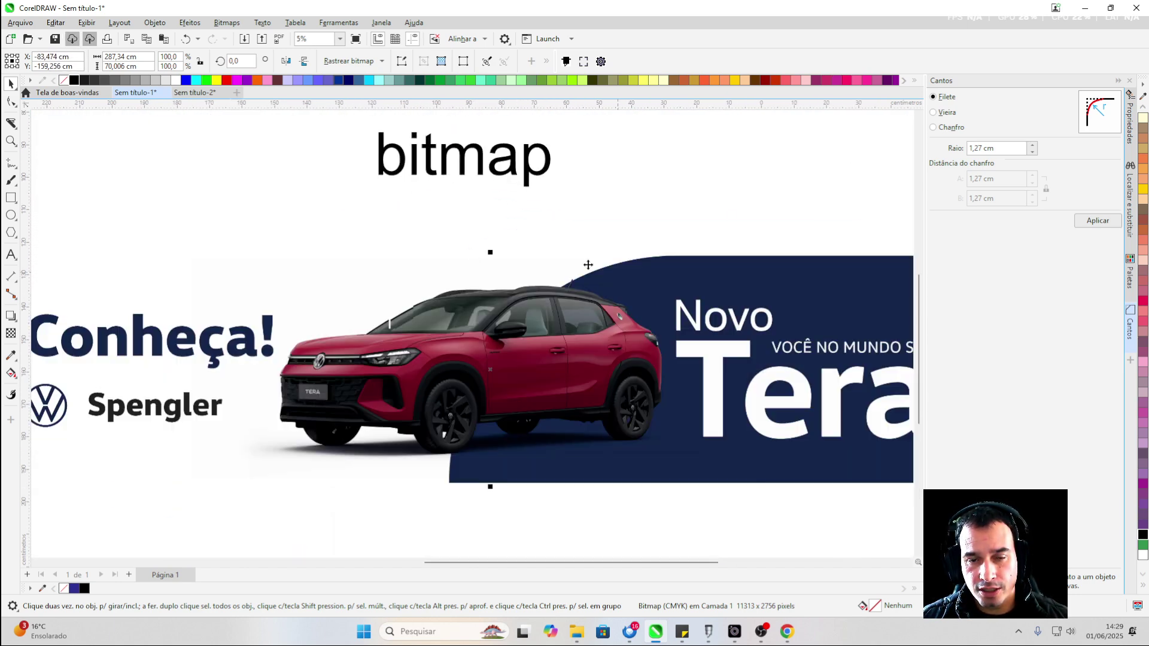
scroll(433, 252, "down", 1)
scroll(436, 249, "up", 1)
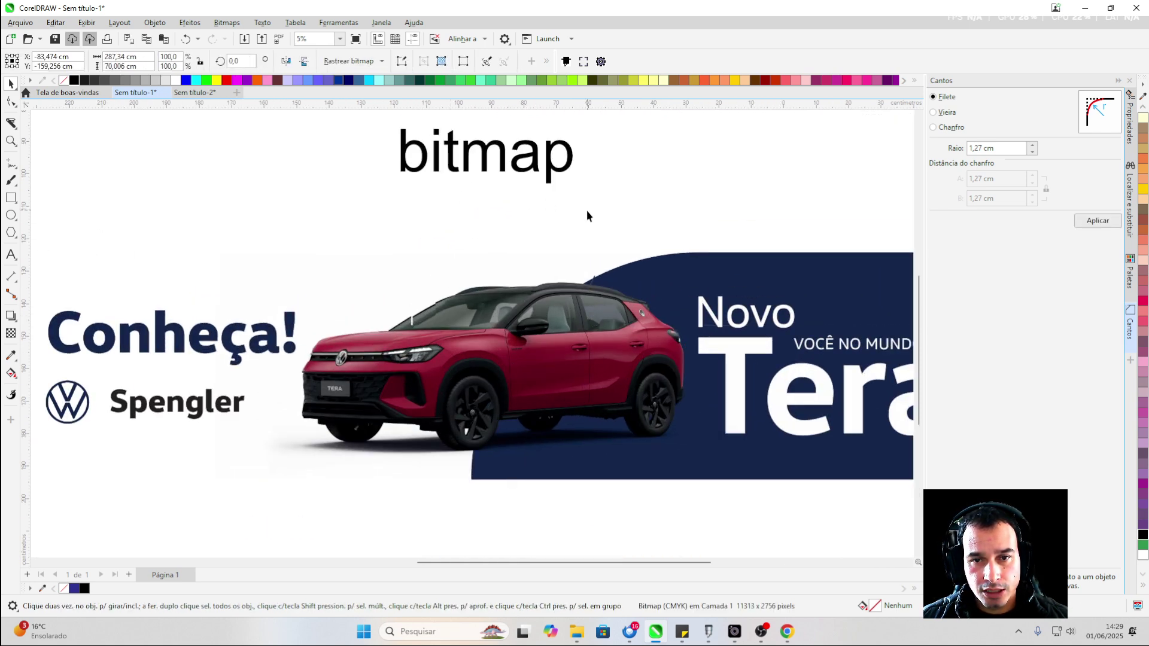
scroll(446, 320, "down", 1)
left_click_drag(470, 348, 251, 266)
scroll(558, 323, "up", 1)
scroll(204, 275, "down", 1)
scroll(443, 150, "up", 1)
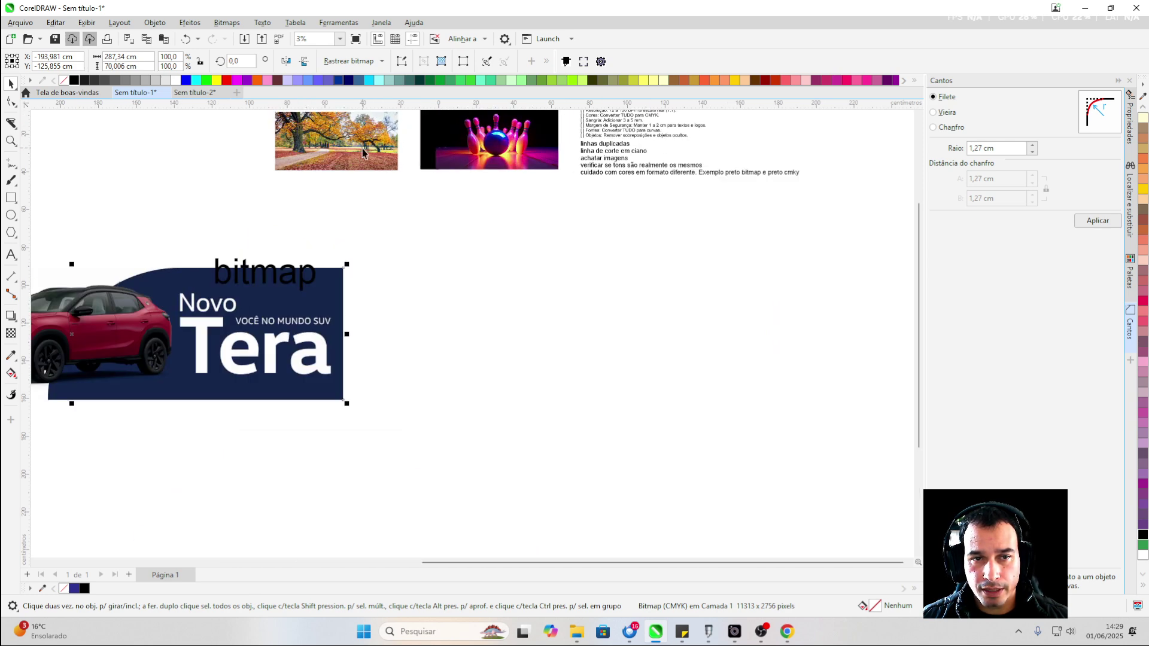
Move the autumn park photo to the right of the Tera banner and check the tree trunk's colour with the Color Eyedropper
left_click_drag(361, 131, 482, 328)
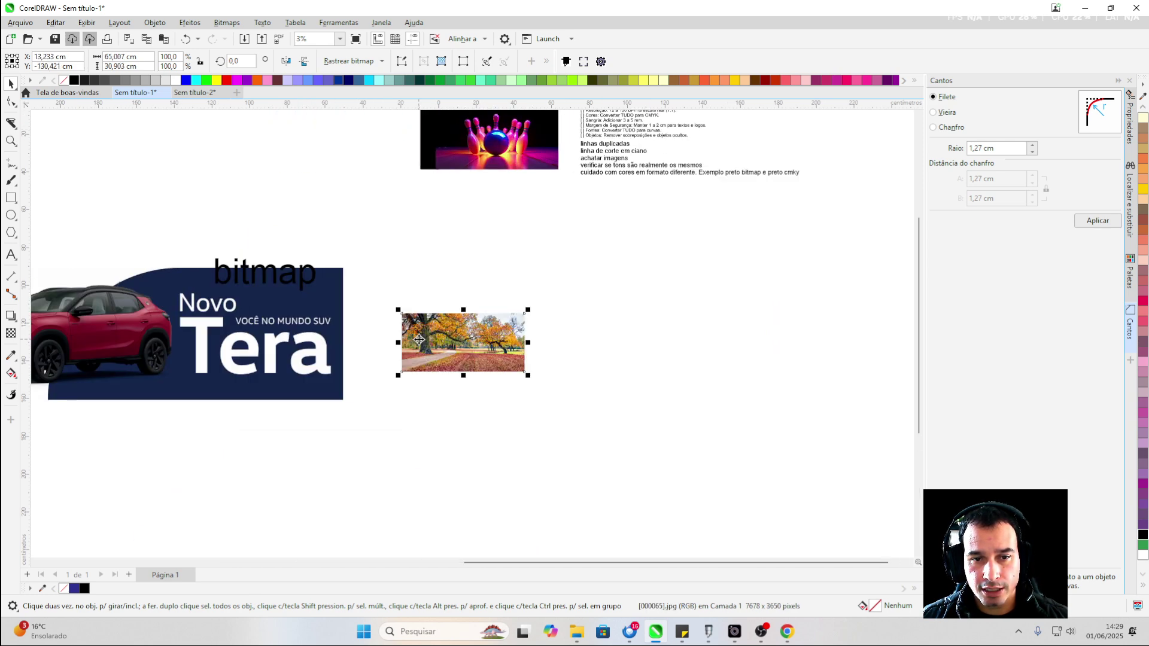
scroll(419, 330, "up", 2)
left_click(11, 355)
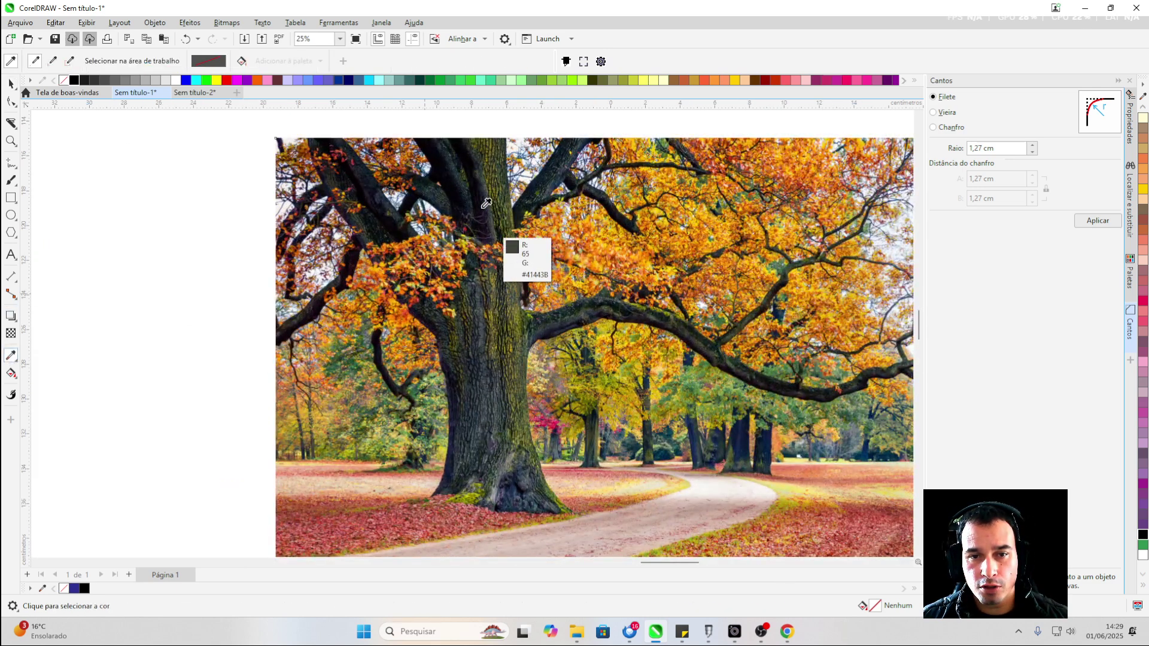
left_click(11, 84)
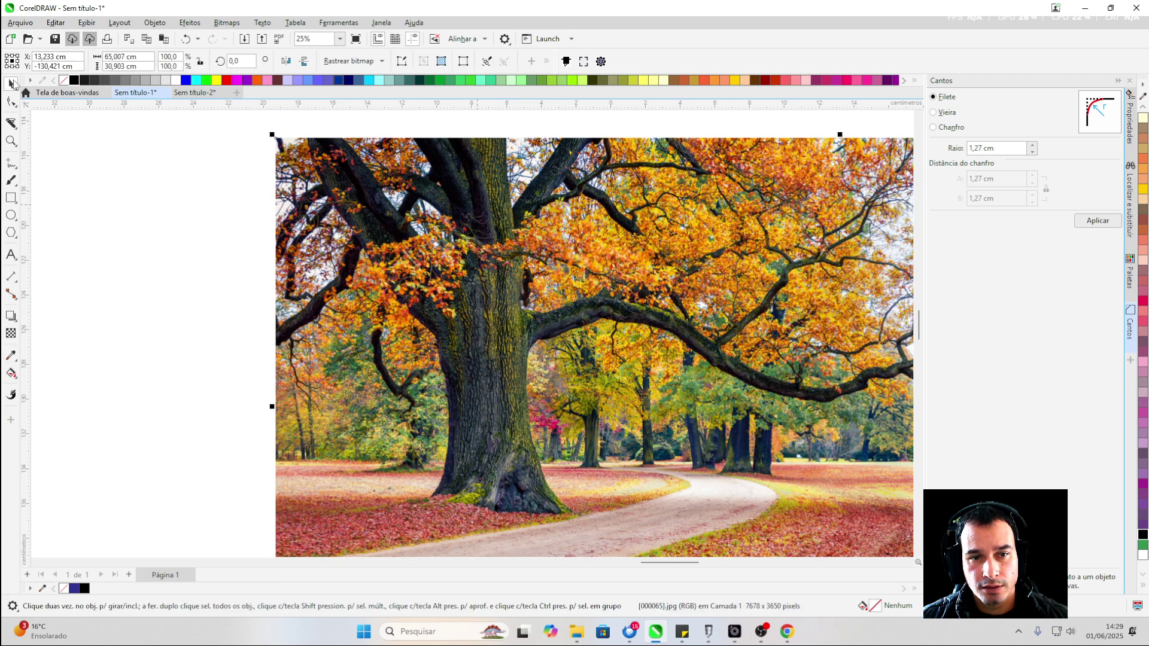
scroll(392, 319, "down", 3)
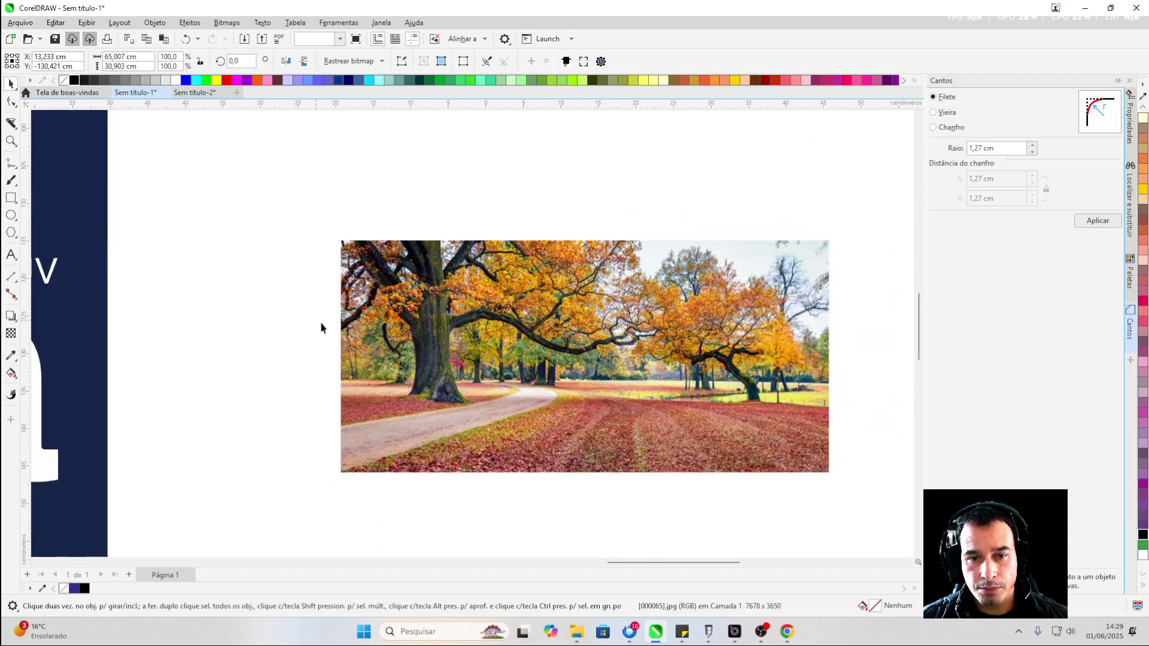
Convert the autumn park photo to an RGB (24 bits) bitmap at 300 dpi
left_click(227, 23)
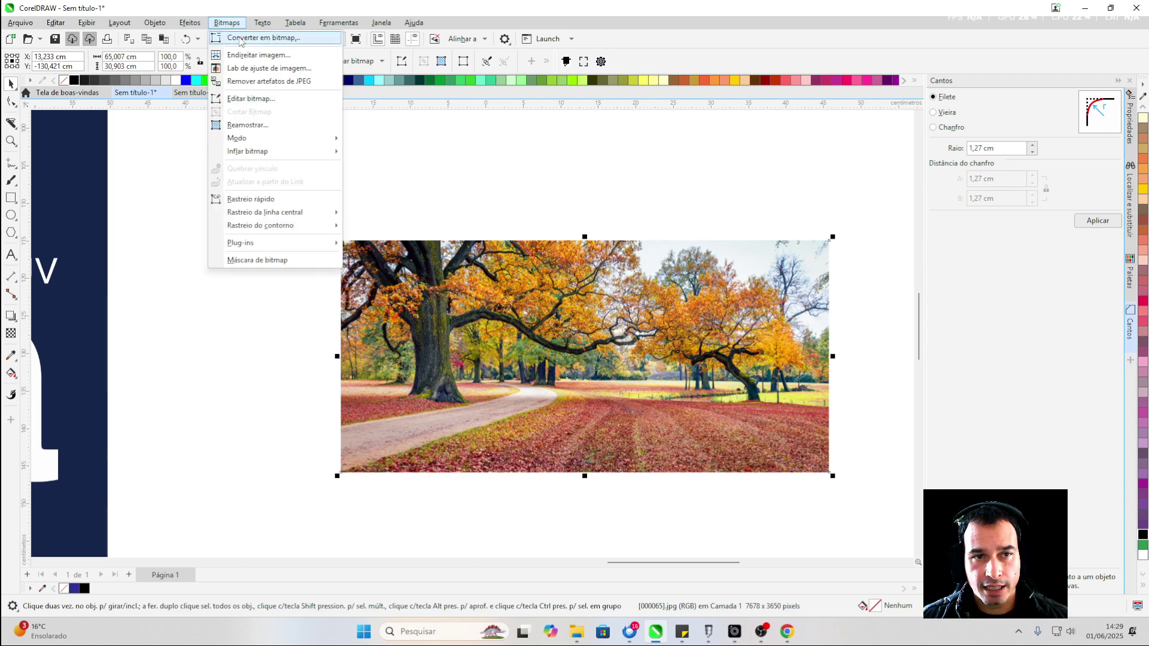
left_click(240, 38)
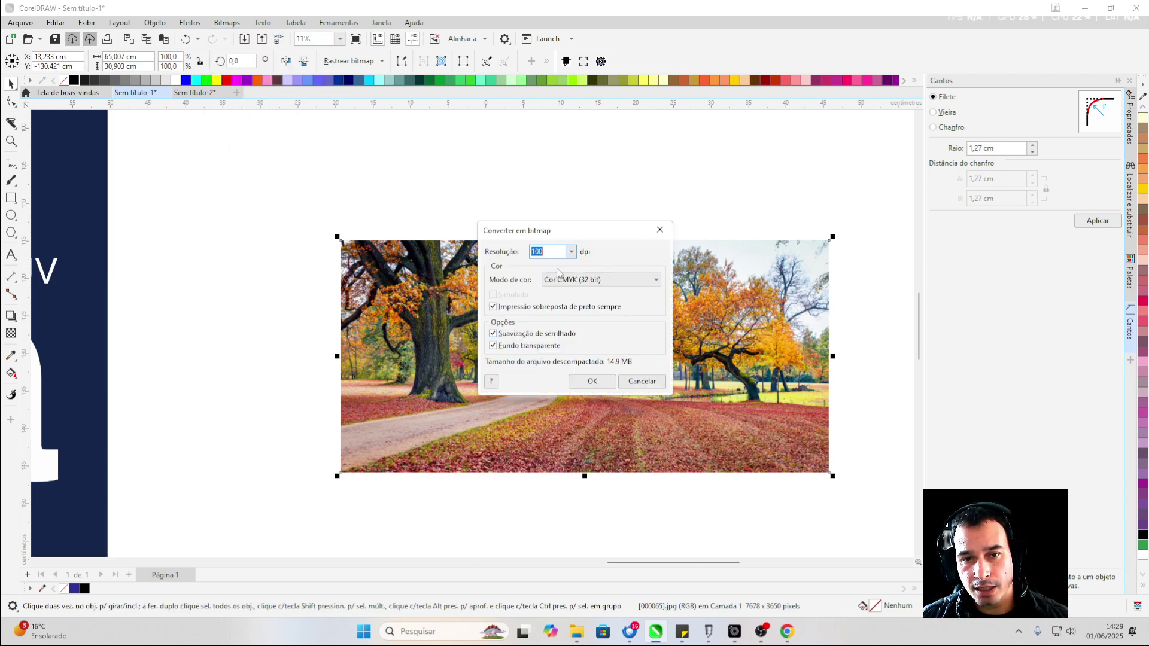
left_click(544, 251)
type("30")
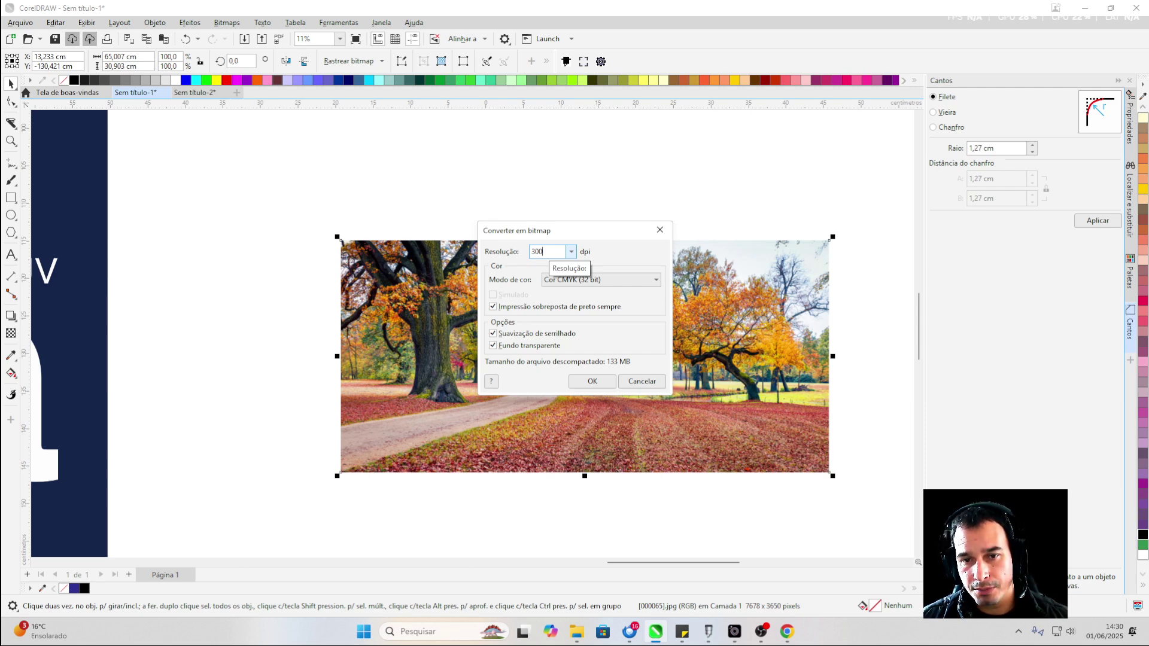
left_click(559, 279)
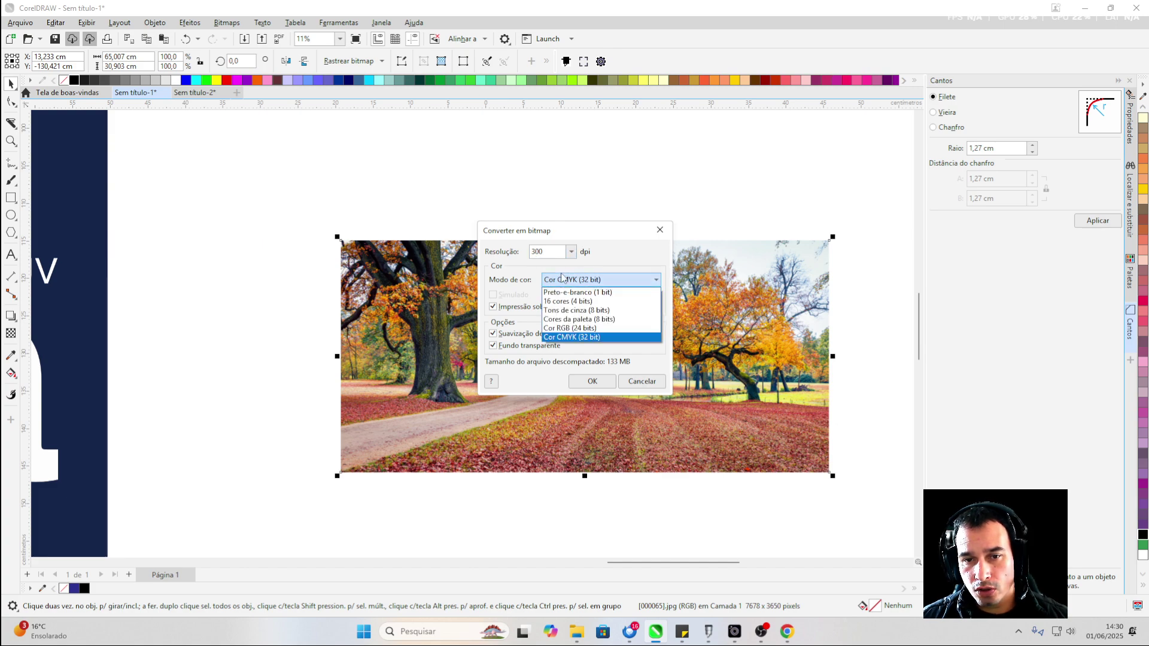
left_click(585, 328)
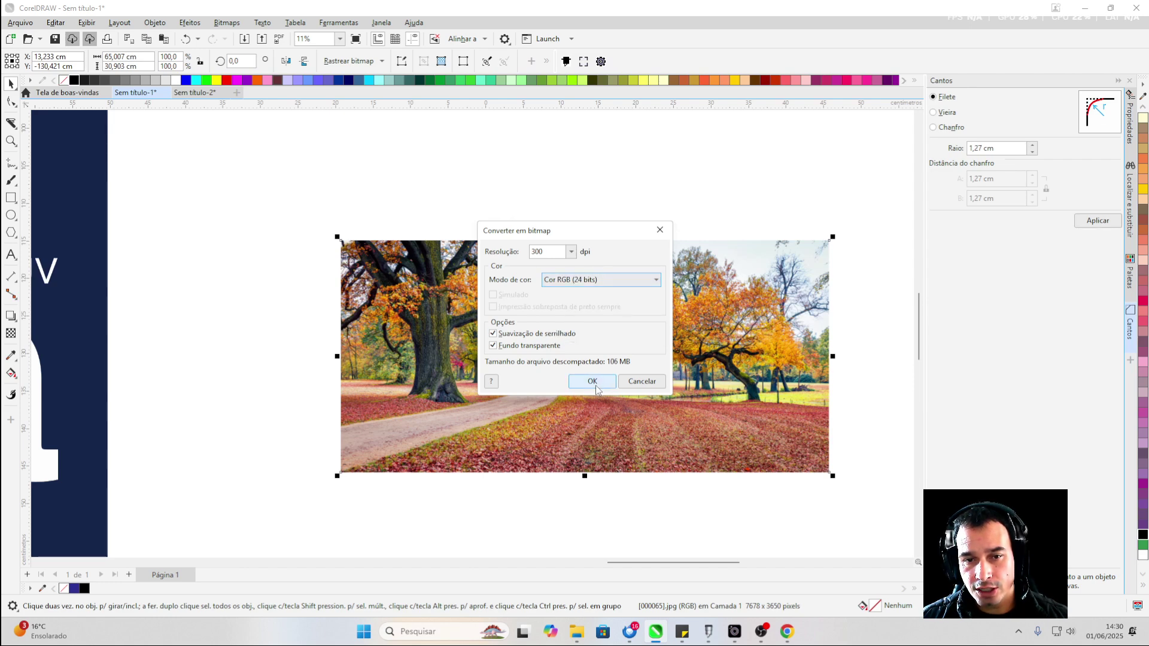
left_click(593, 382)
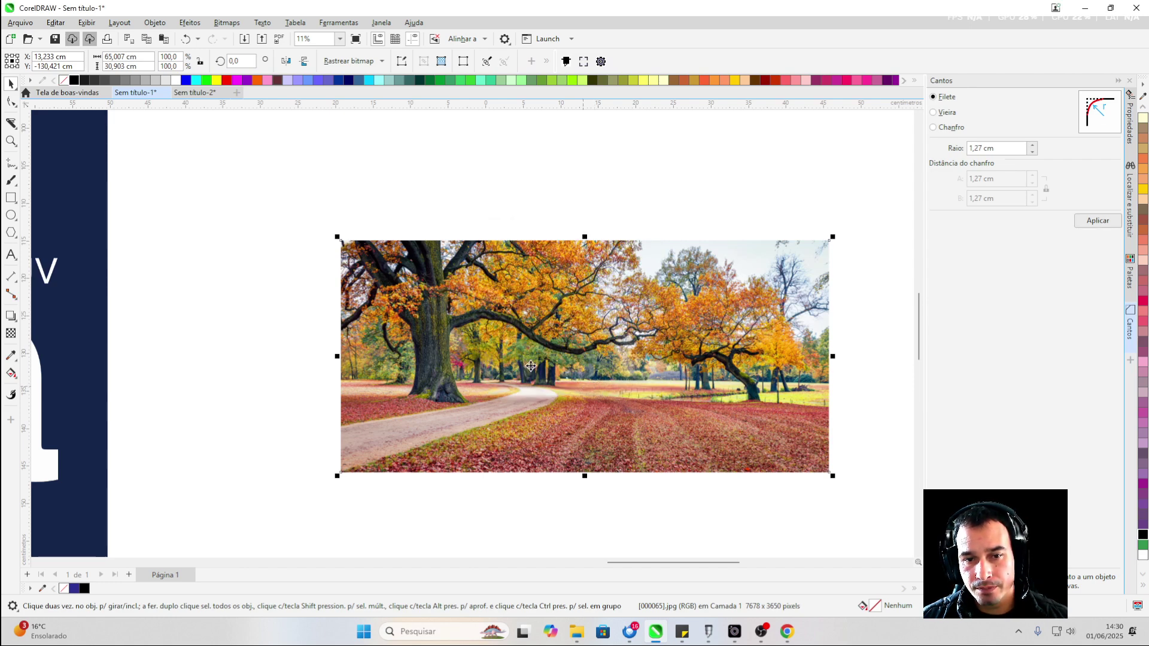
scroll(508, 346, "down", 2)
scroll(480, 365, "up", 4)
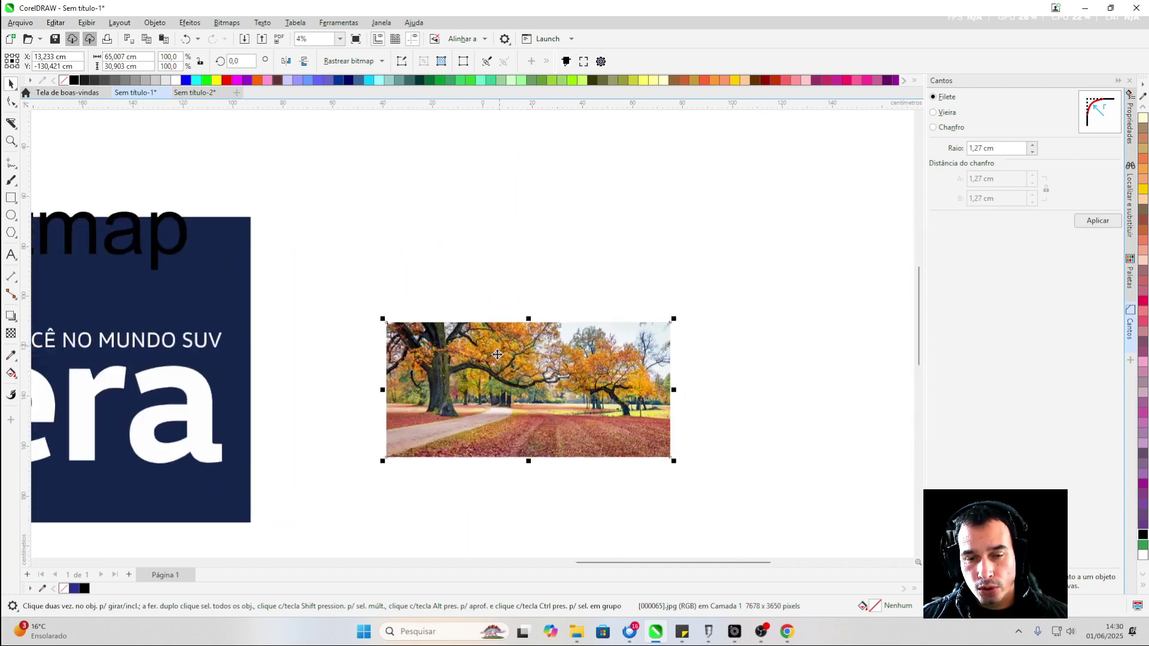
scroll(480, 365, "down", 5)
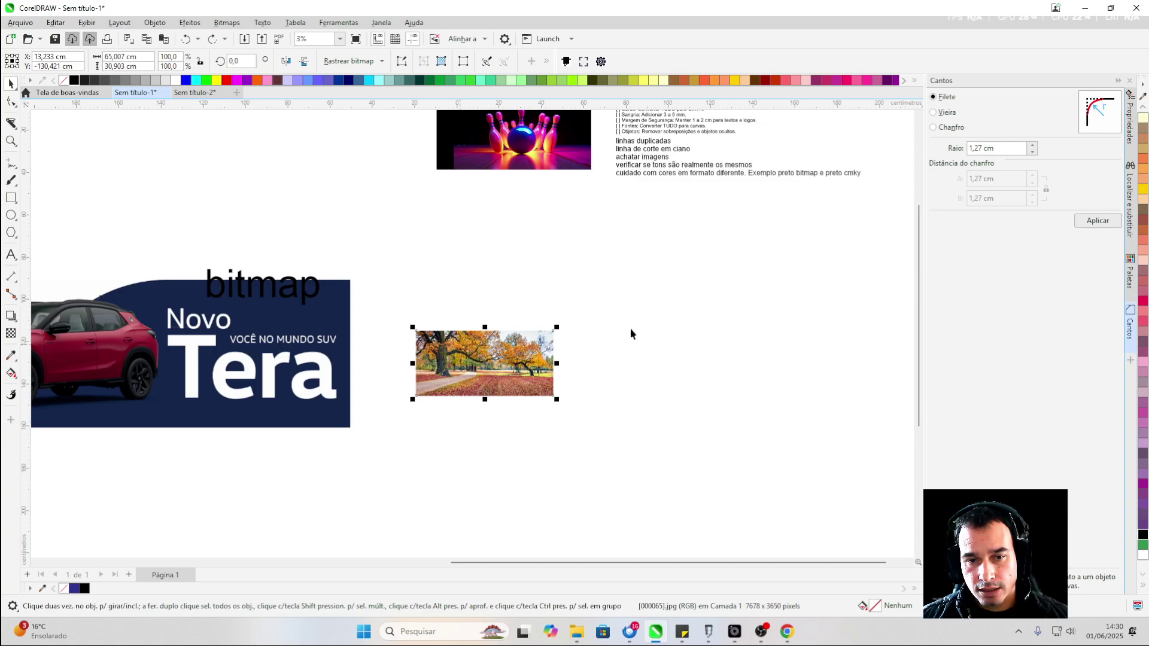
Undo the park photo's conversion and its move, putting it back beside the bowling photo
key("ctrl+z")
key("ctrl+z")
key("ctrl+z")
scroll(398, 325, "down", 1)
scroll(501, 155, "up", 3)
left_click_drag(180, 191, 460, 324)
key("ctrl+z")
scroll(408, 141, "up", 2)
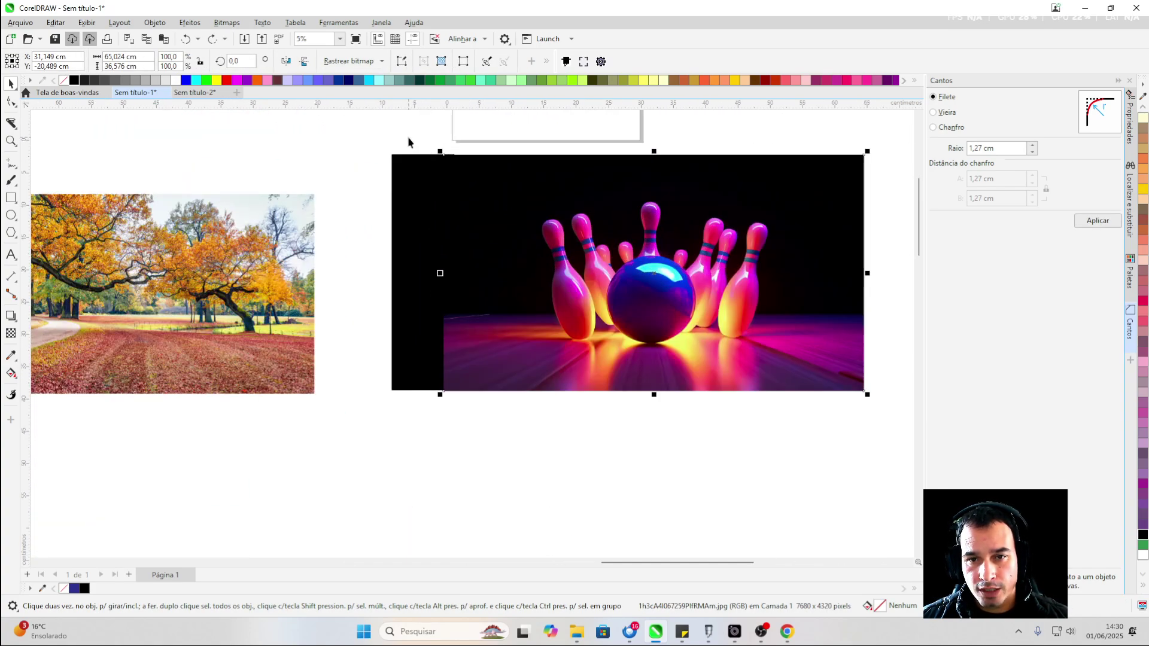
Toggle the colour proof preview to check the bowling photo's colours
left_click(1141, 606)
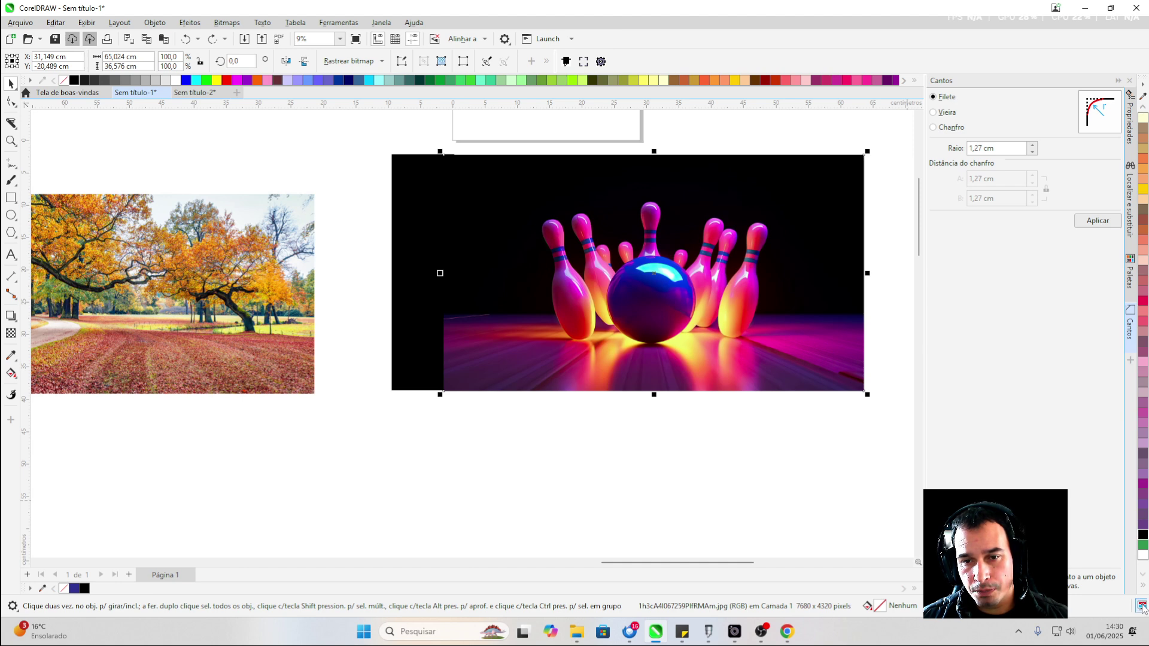
left_click(777, 431)
left_click(615, 279)
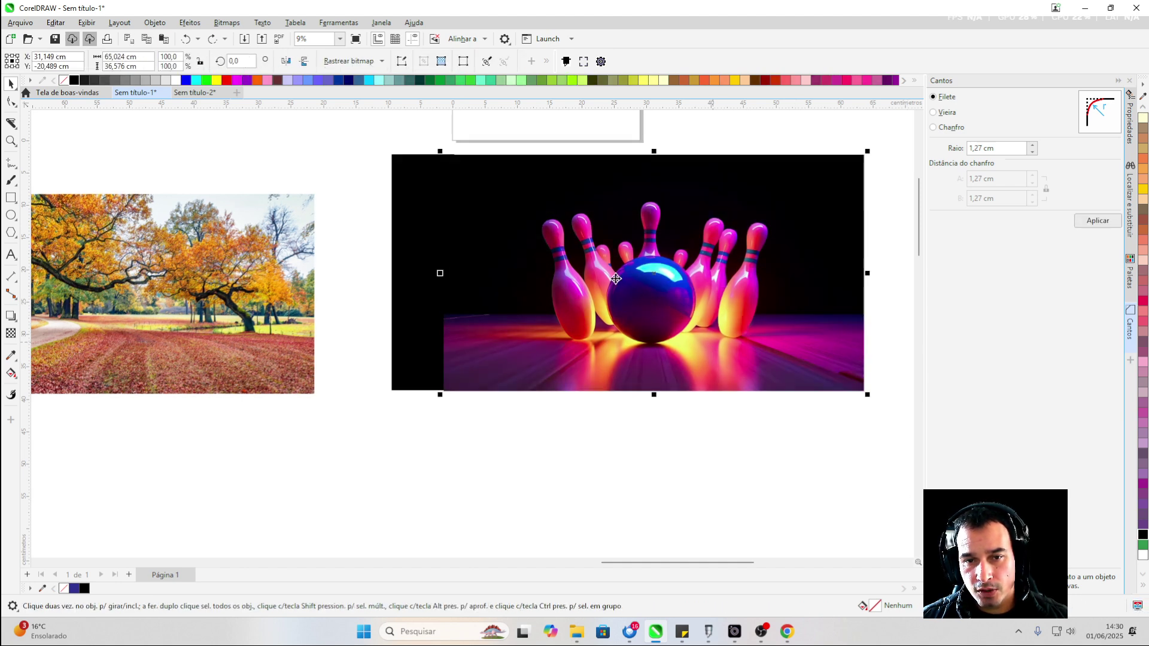
Place a copy of the bowling photo directly below the original at X 31.149 cm, Y -60.435 cm
left_click_drag(650, 221, 608, 317)
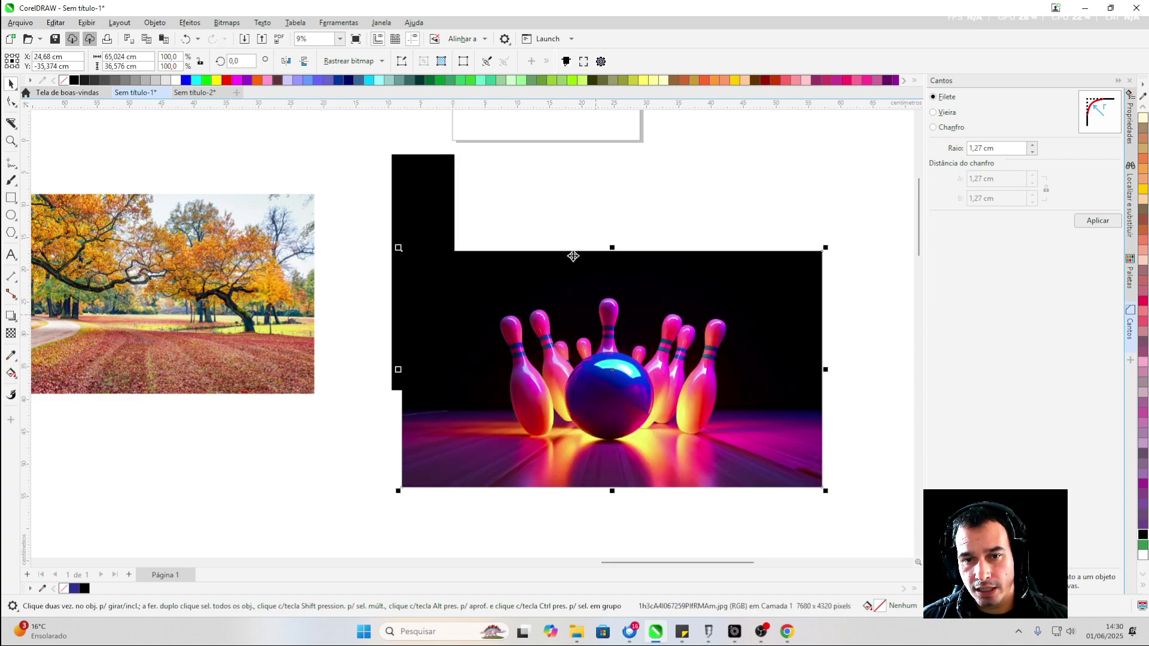
scroll(574, 256, "down", 3)
left_click_drag(521, 208, 540, 279)
scroll(551, 285, "up", 2)
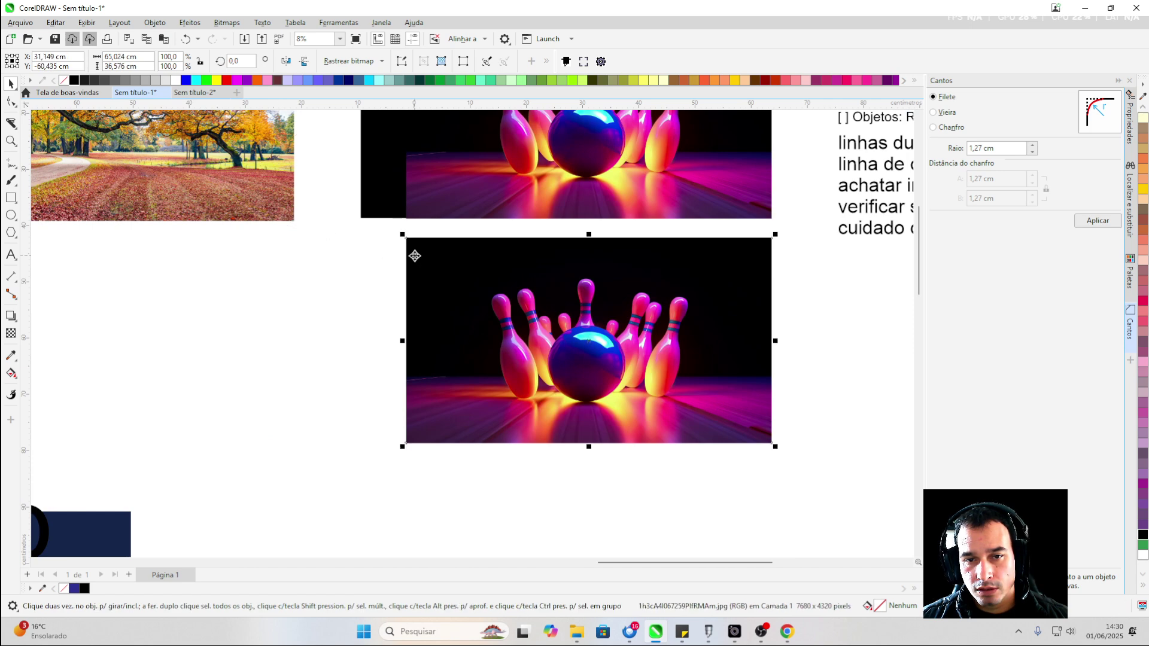
Convert the lower bowling photo to a CMYK (32 bit) bitmap at 300 dpi
scroll(557, 283, "up", 1)
left_click(227, 22)
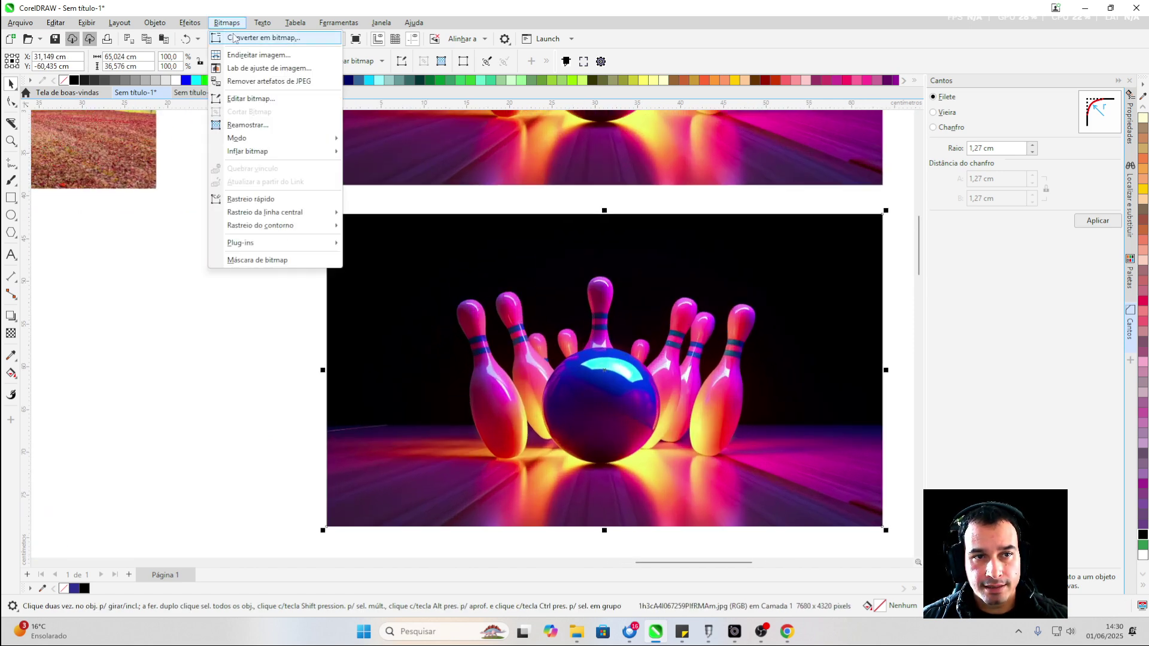
left_click(234, 38)
left_click(588, 289)
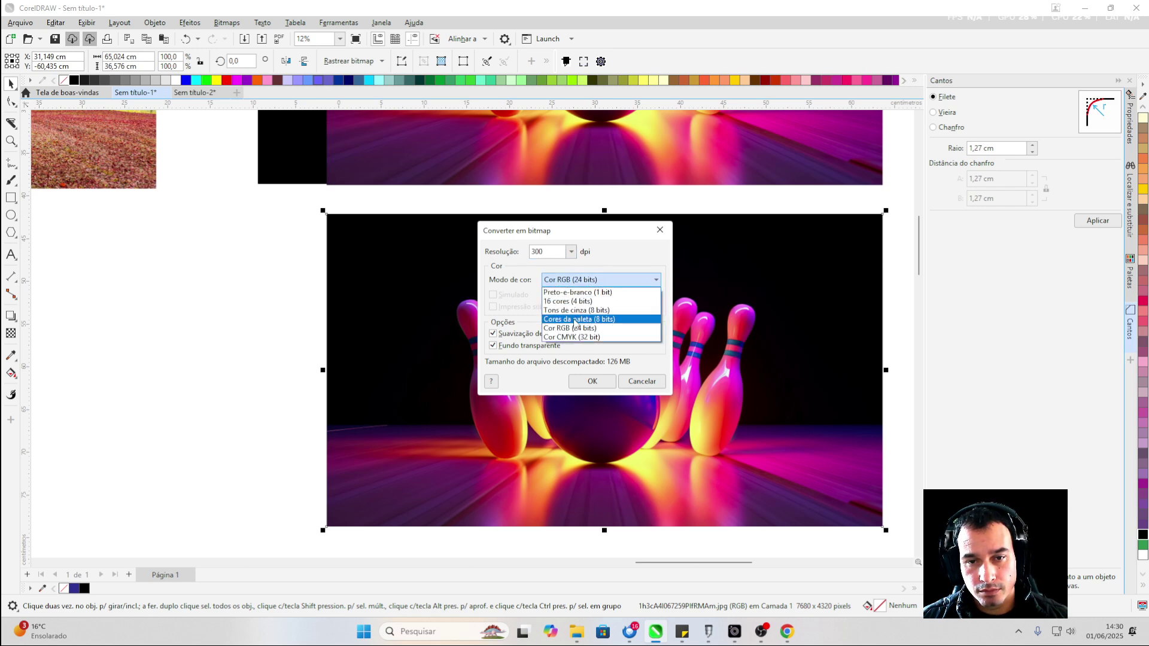
left_click(573, 341)
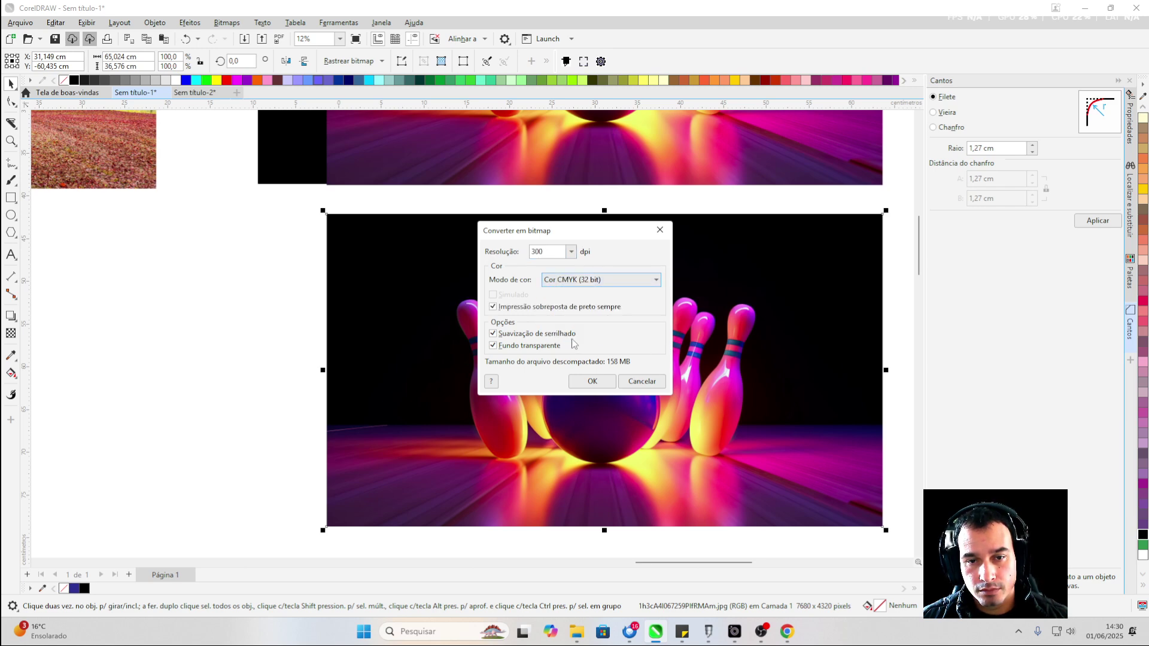
left_click(589, 381)
scroll(551, 374, "down", 2)
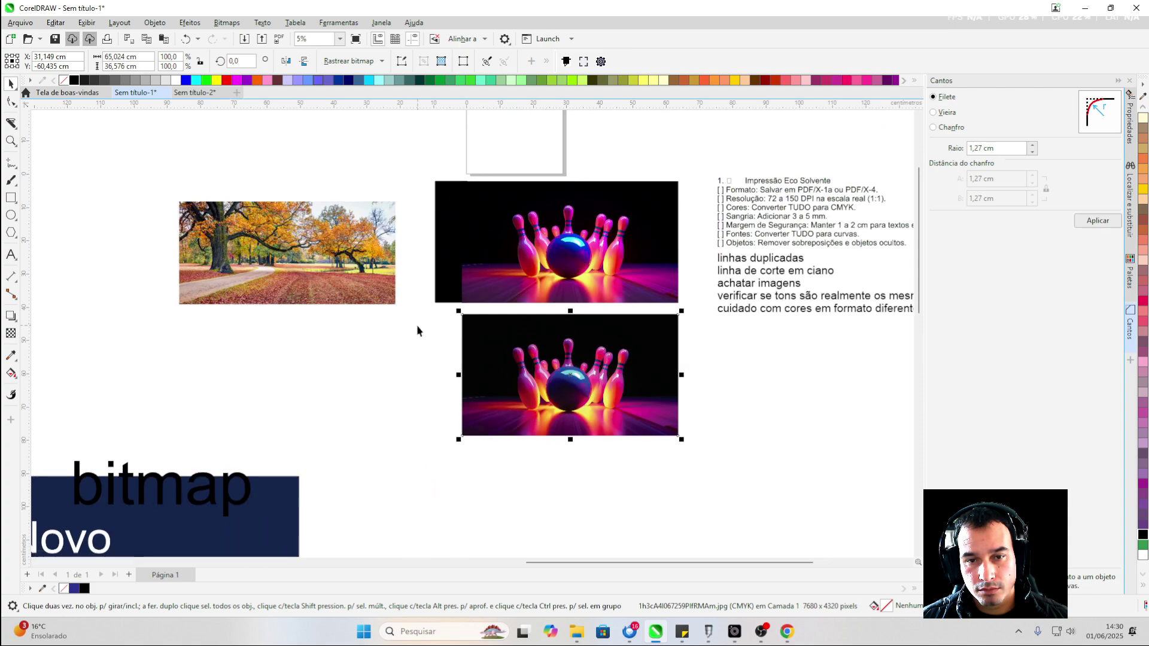
Move the CMYK bowling photo beside the RGB original for comparison and return it below to about X 19.897 cm, Y -59.842 cm
scroll(508, 303, "up", 3)
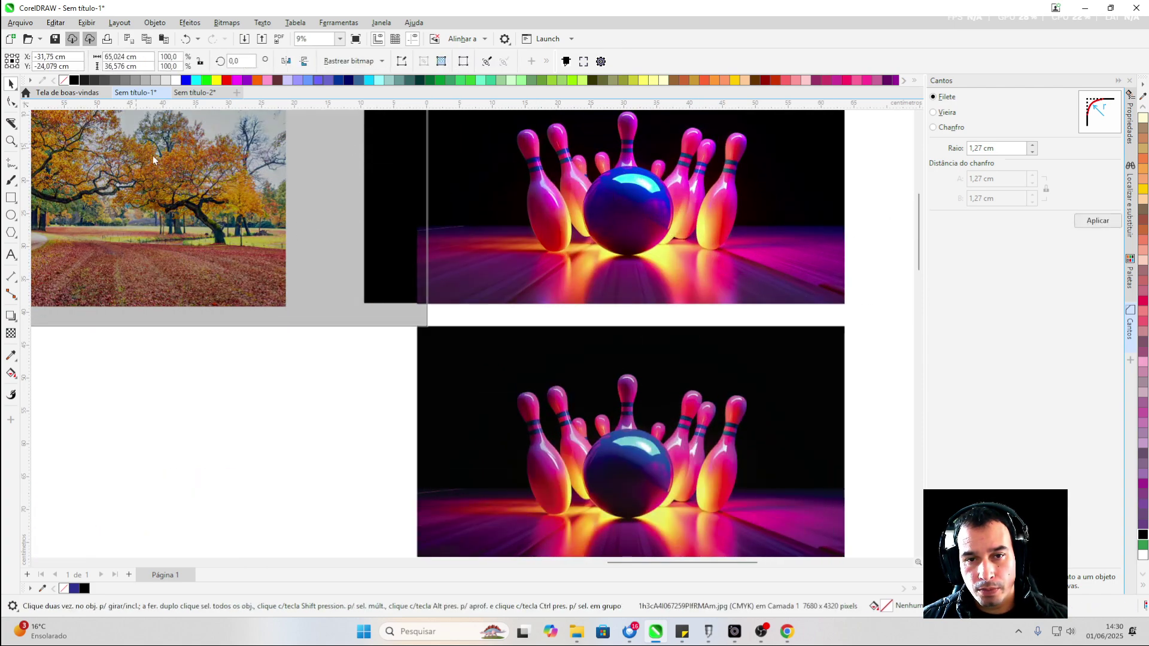
left_click_drag(153, 160, 209, 166)
scroll(298, 189, "up", 2)
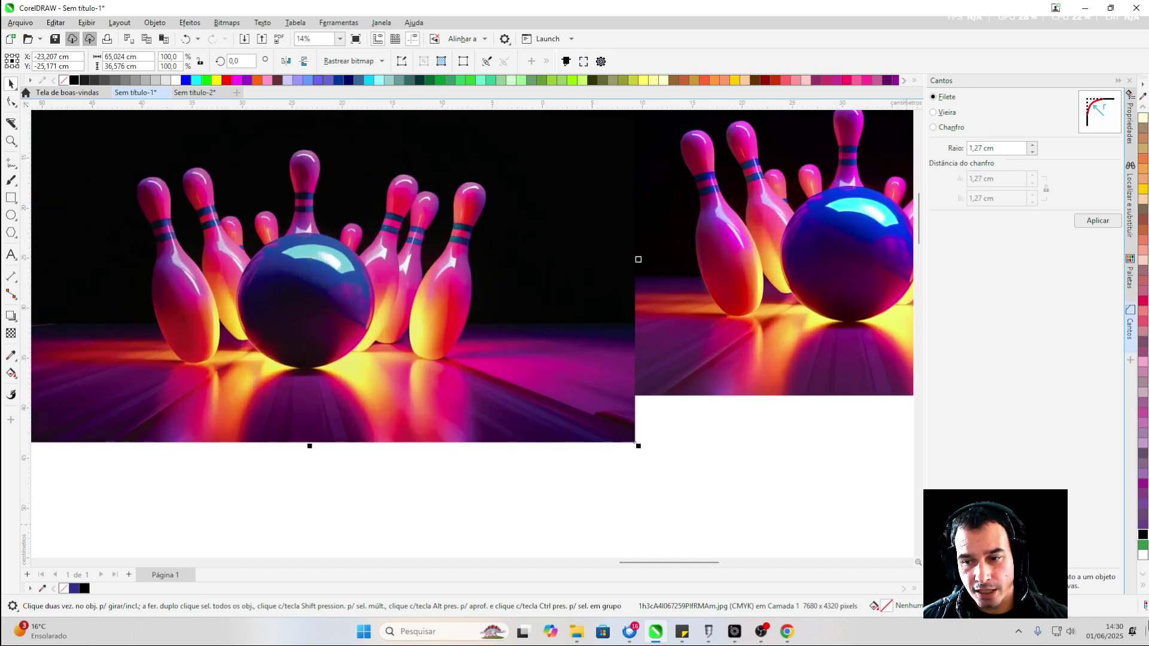
scroll(566, 418, "down", 5)
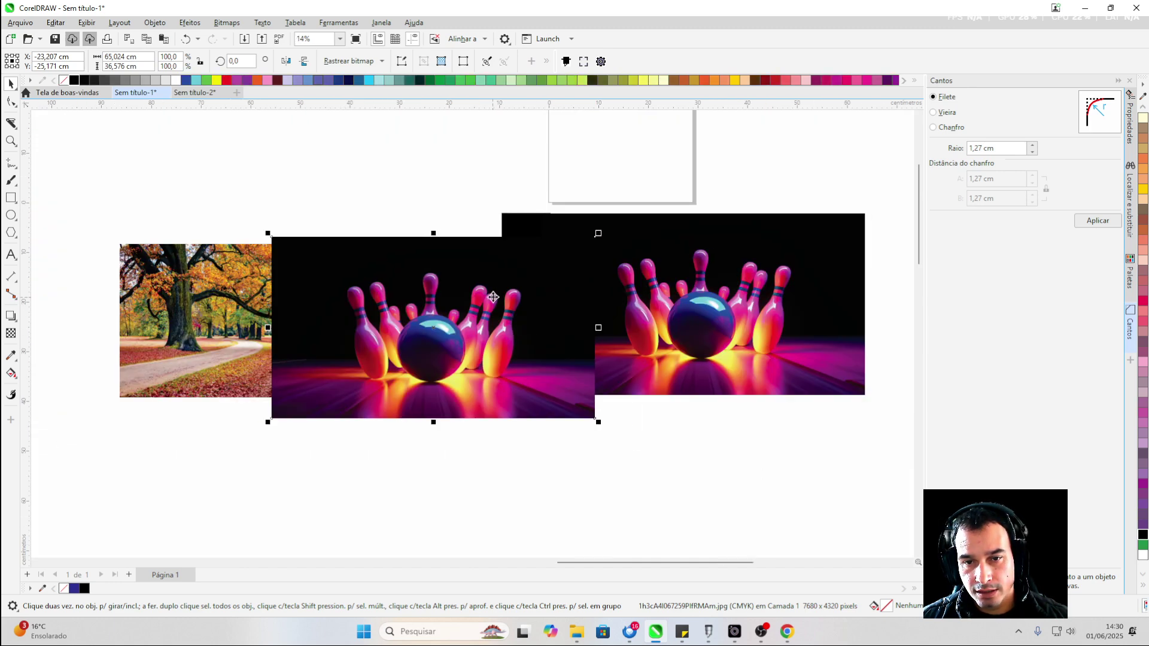
left_click_drag(494, 315, 656, 446)
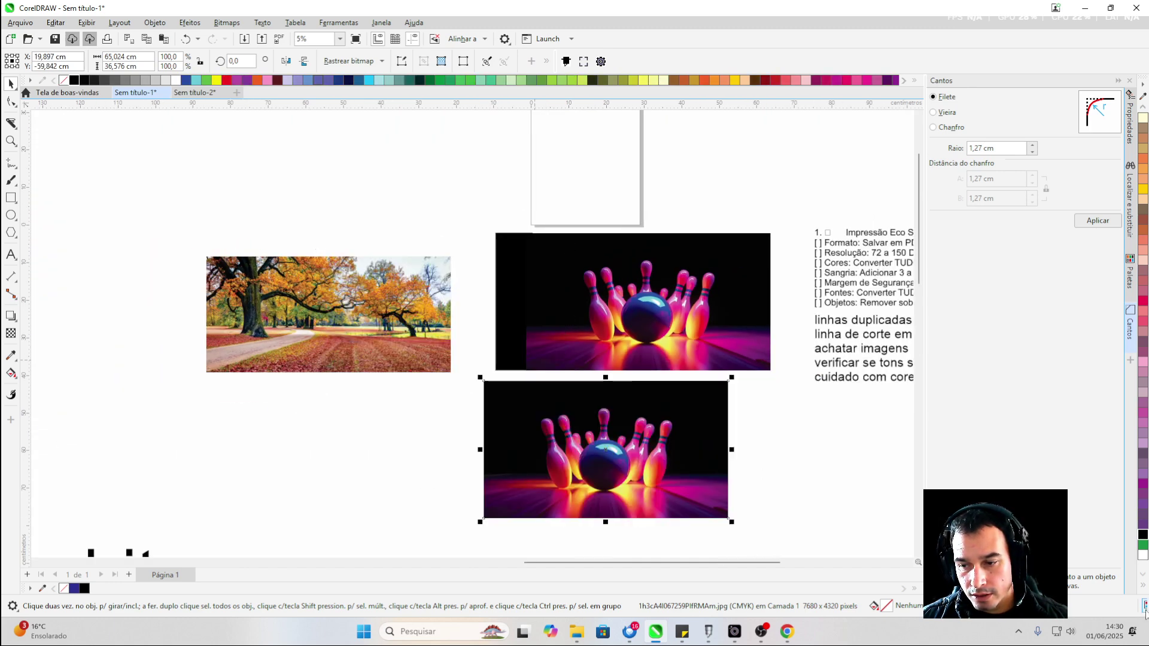
Compare the ball, pin and floor colours of the RGB bowling photo with those of its CMYK copy
scroll(715, 433, "up", 2)
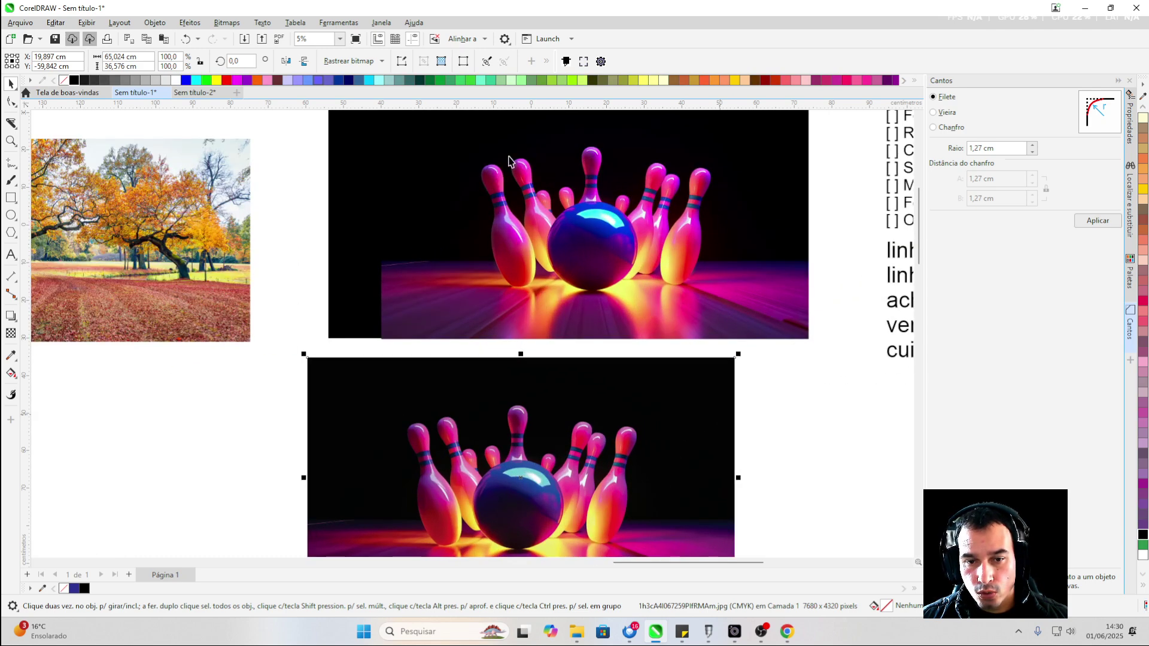
scroll(507, 306, "up", 1)
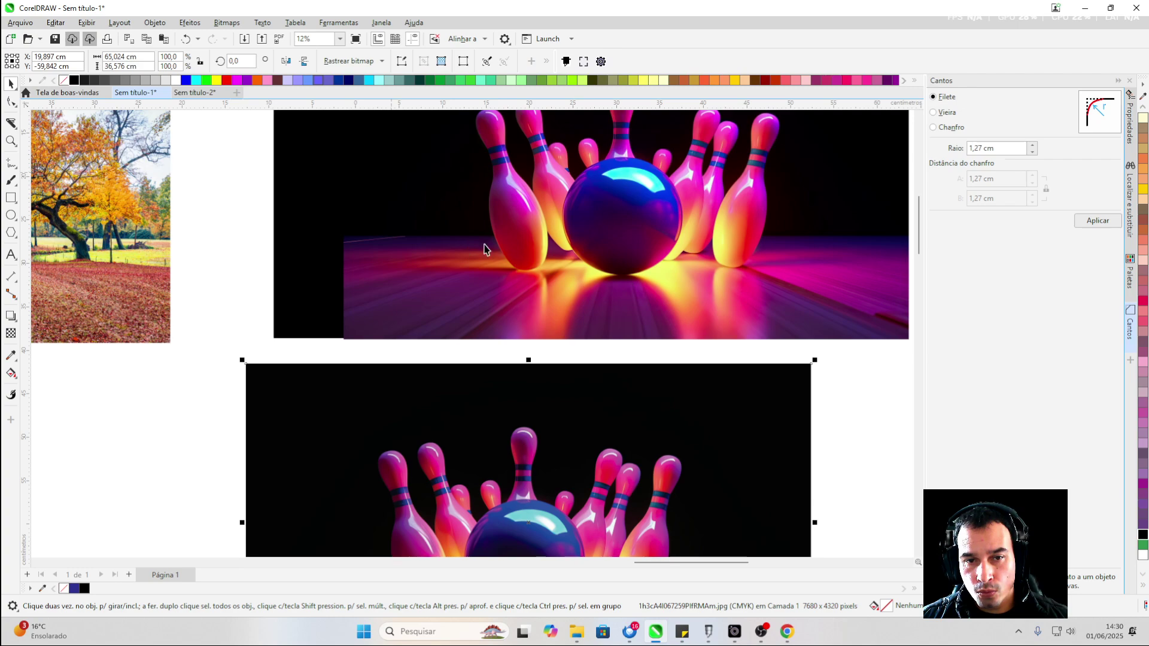
scroll(466, 206, "down", 1)
scroll(433, 426, "up", 2)
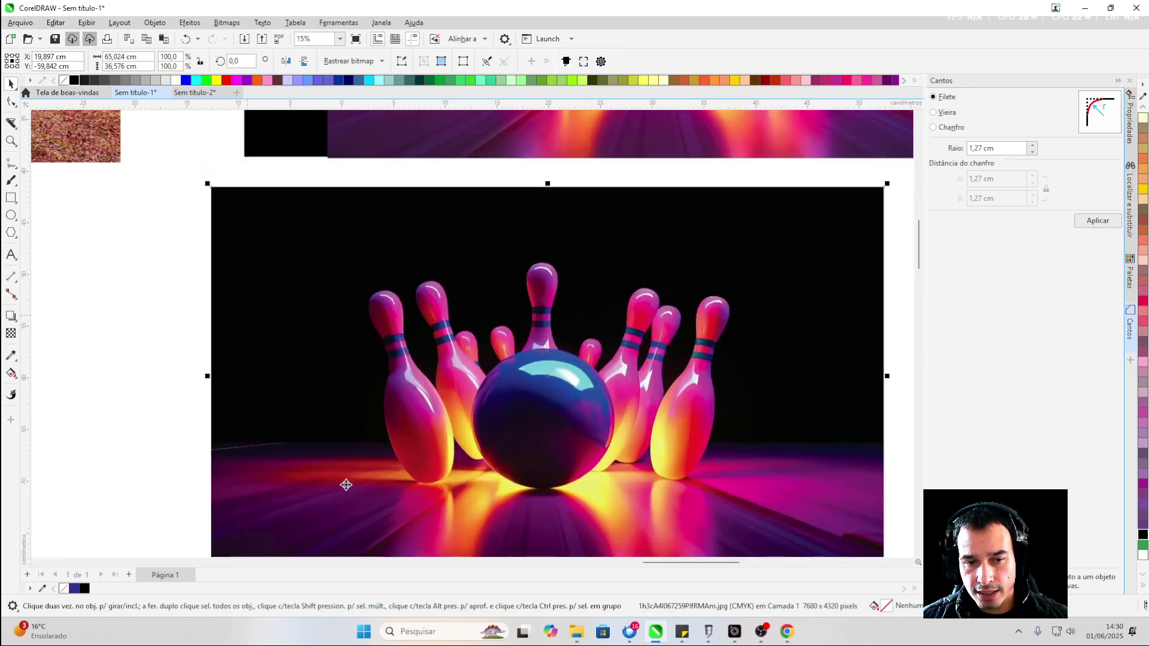
scroll(294, 344, "down", 2)
scroll(359, 393, "up", 4)
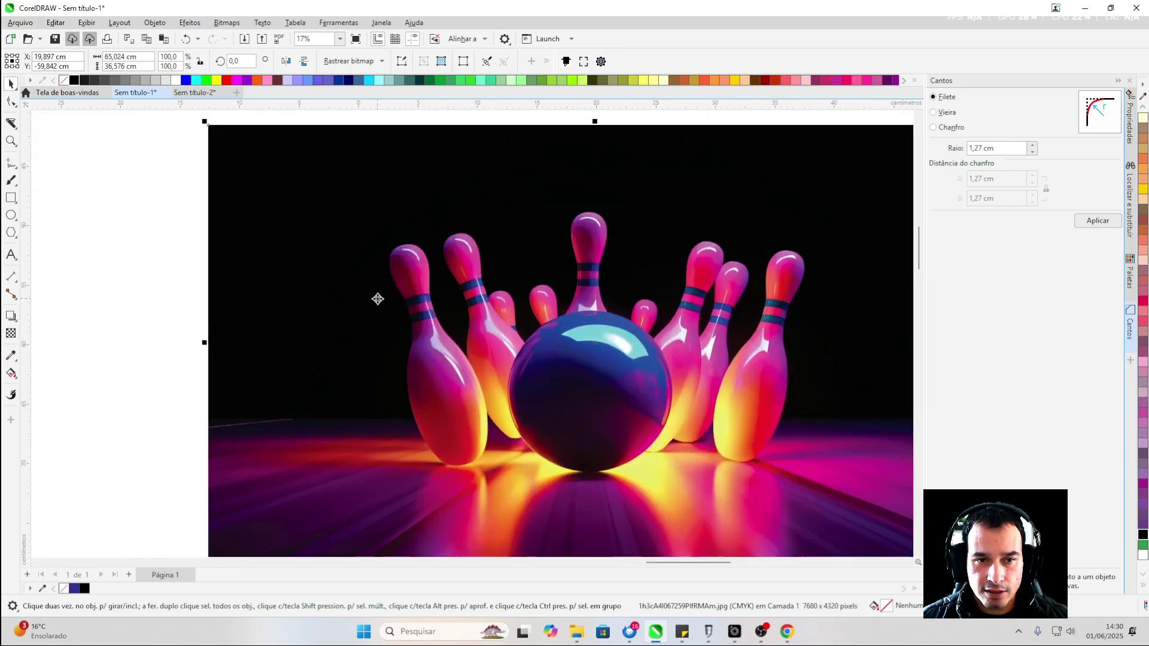
scroll(321, 282, "down", 1)
scroll(321, 346, "up", 1)
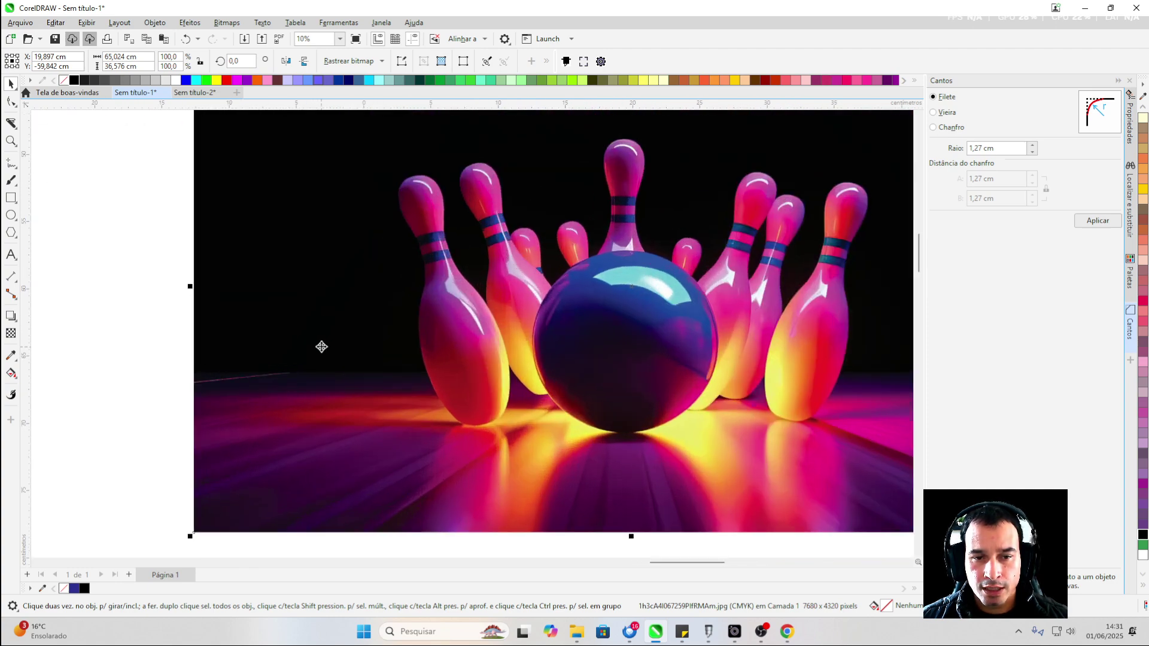
scroll(325, 354, "down", 2)
scroll(325, 354, "up", 2)
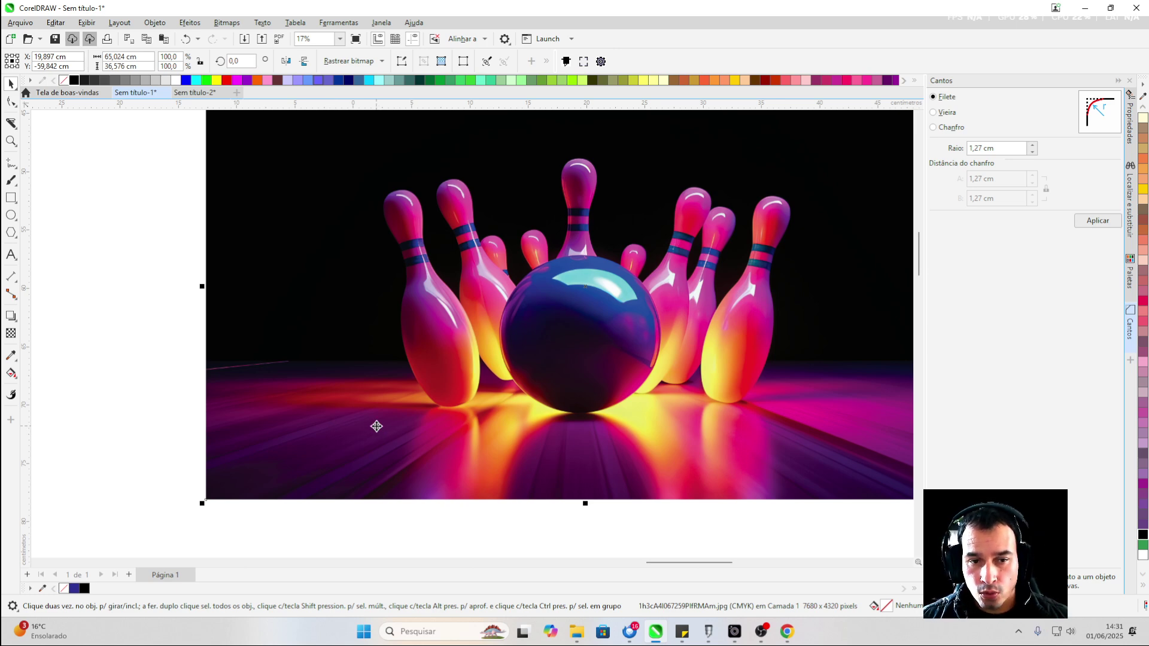
scroll(332, 398, "down", 1)
scroll(247, 420, "down", 4)
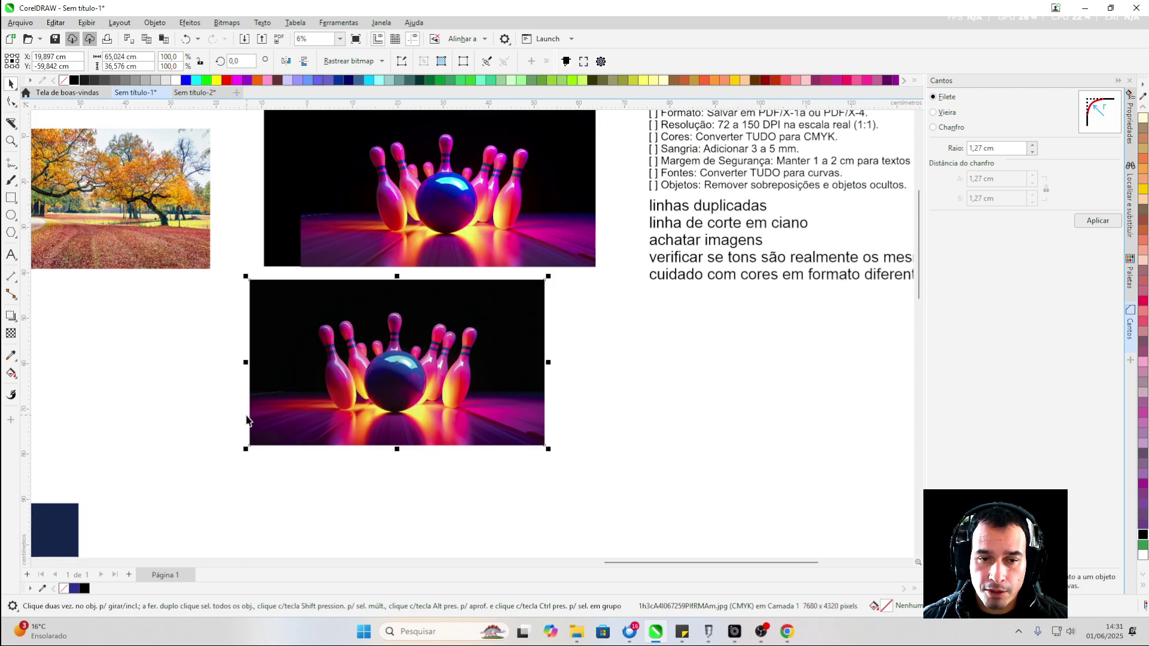
scroll(259, 370, "up", 4)
scroll(259, 369, "down", 4)
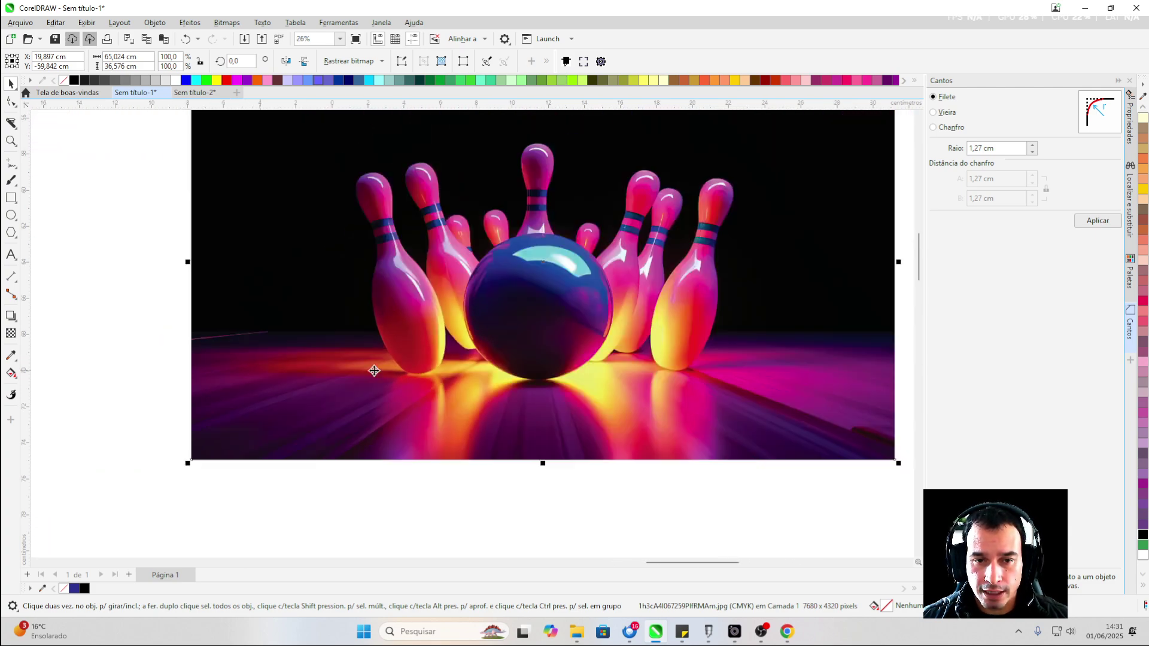
Move the CMYK bowling photo to about X 30.395 cm, Y -62.45 cm, beneath the RGB original
left_click(223, 310)
scroll(302, 297, "up", 3)
left_click_drag(382, 305, 476, 328)
scroll(442, 317, "down", 4)
scroll(580, 400, "down", 2)
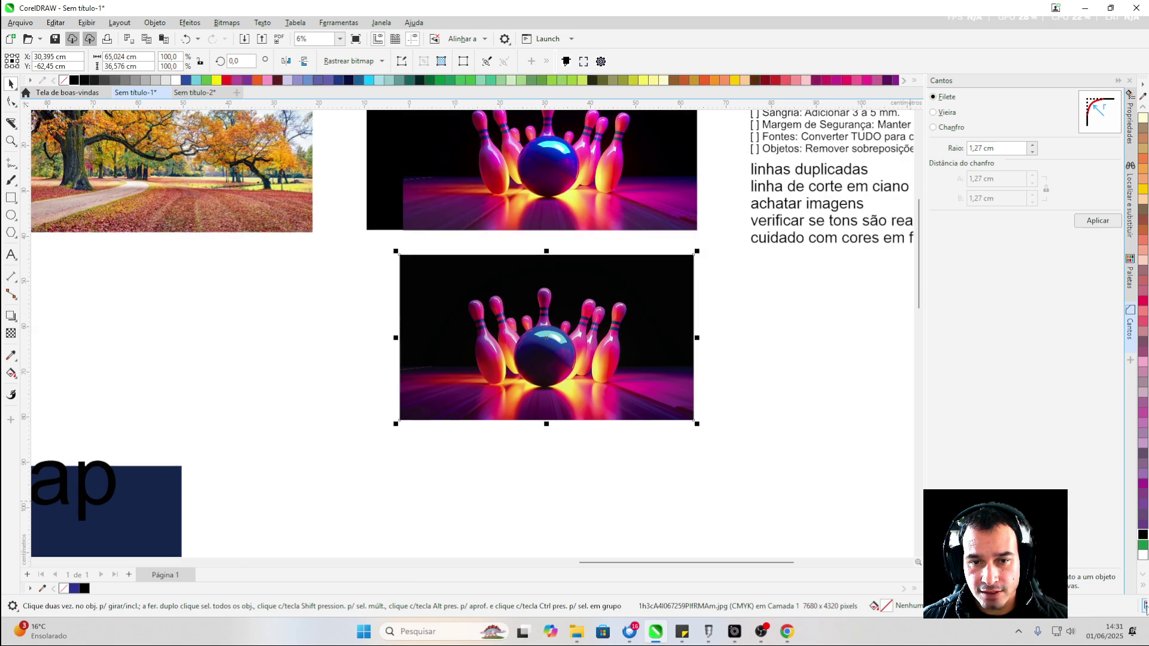
scroll(731, 513, "up", 3)
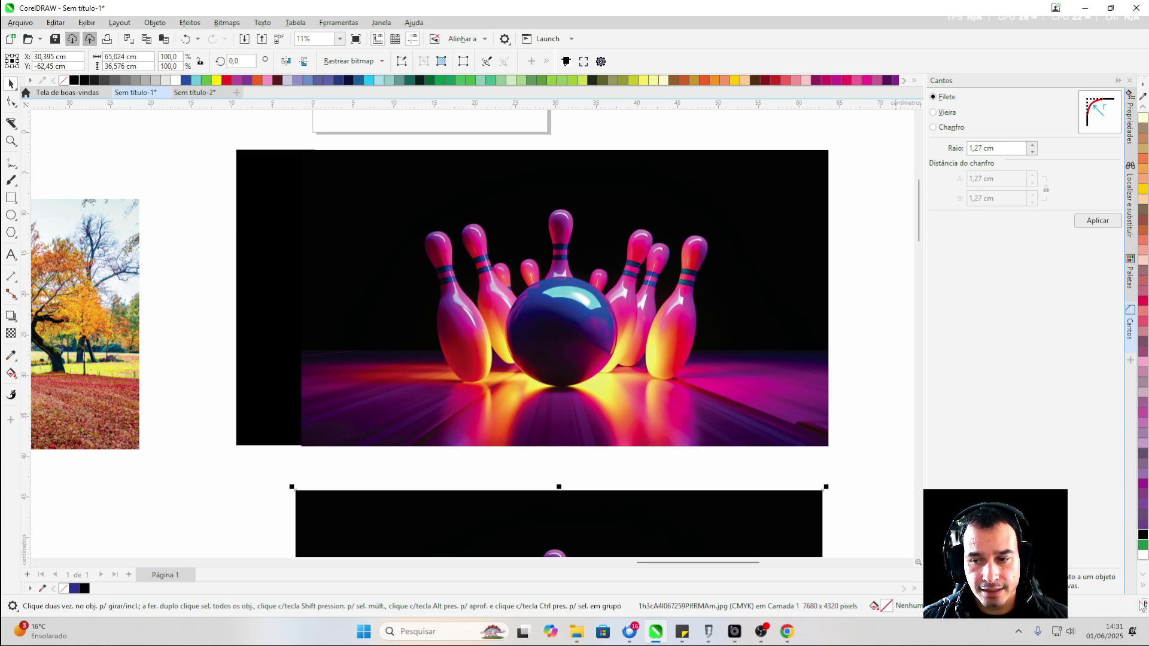
scroll(542, 432, "down", 5)
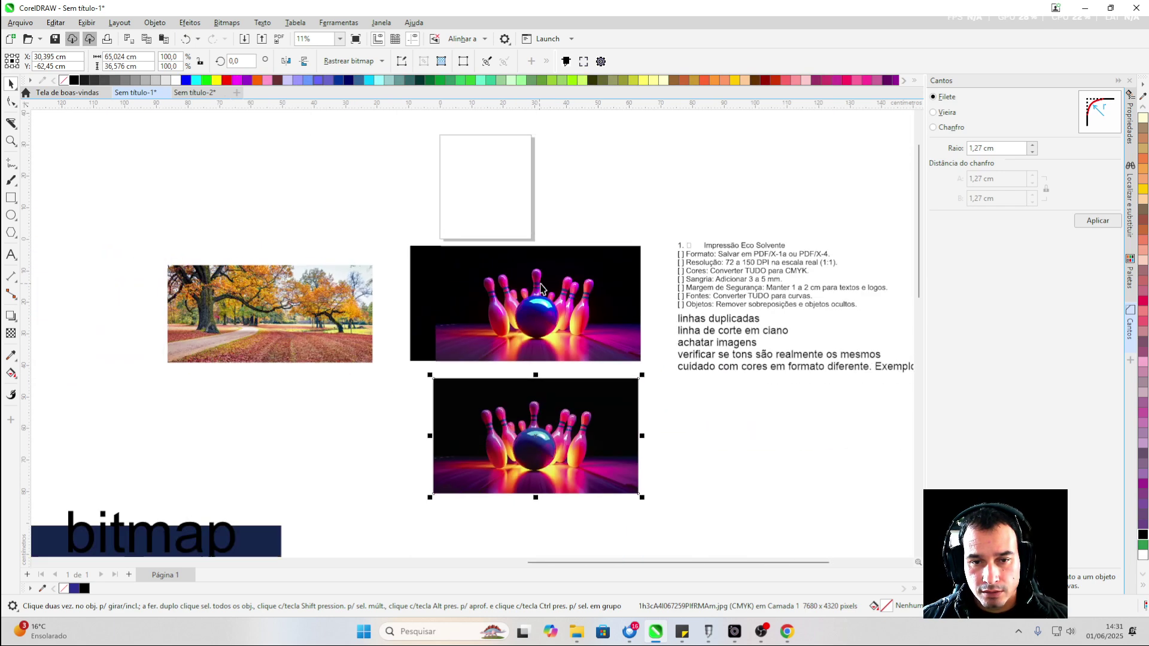
Undo the bowling photo's conversion, duplication and earlier placement changes
key("ctrl+z")
key("ctrl+z")
key("ctrl+z")
key("ctrl+z")
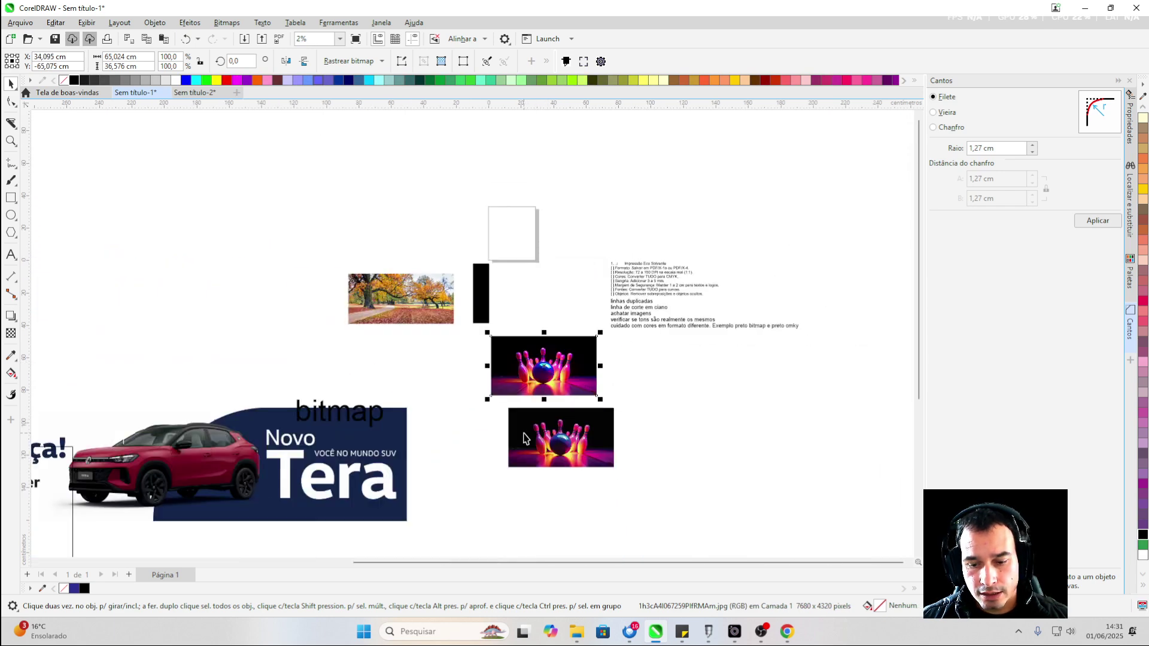
scroll(583, 407, "down", 1)
scroll(285, 430, "left", 3)
scroll(426, 300, "down", 1)
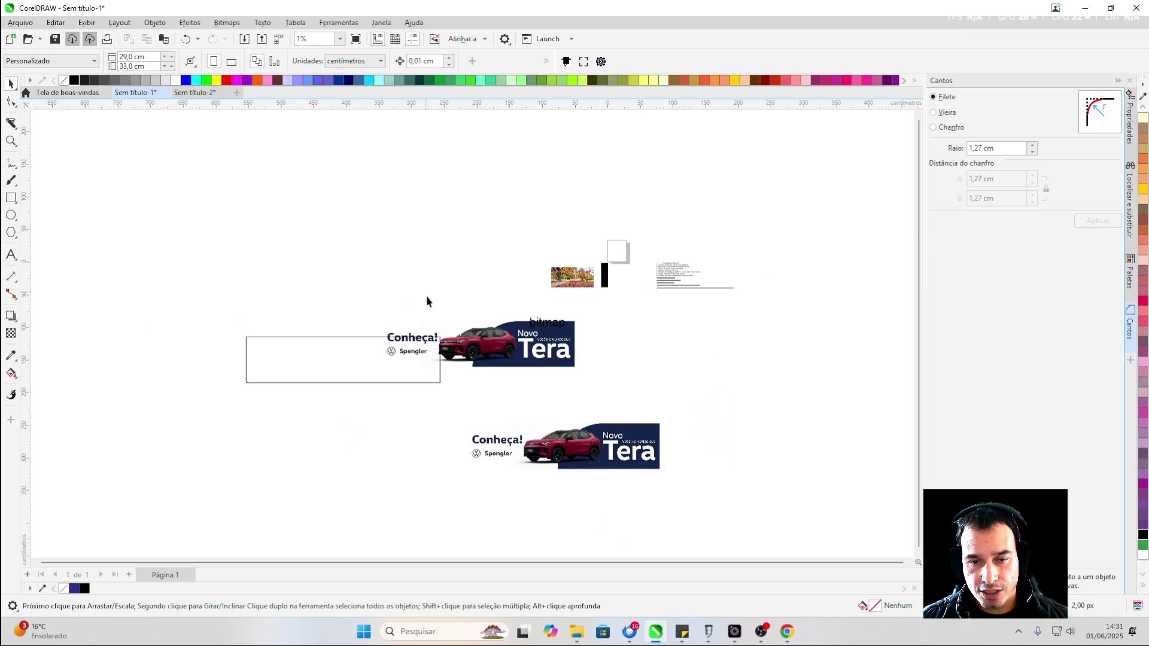
Redo the undone changes until the RGB bowling photo is back over the black rectangle
scroll(611, 447, "up", 2)
scroll(497, 281, "down", 1)
key("ctrl+shift+z")
key("ctrl+shift+z")
key("ctrl+shift+z")
key("ctrl+shift+z")
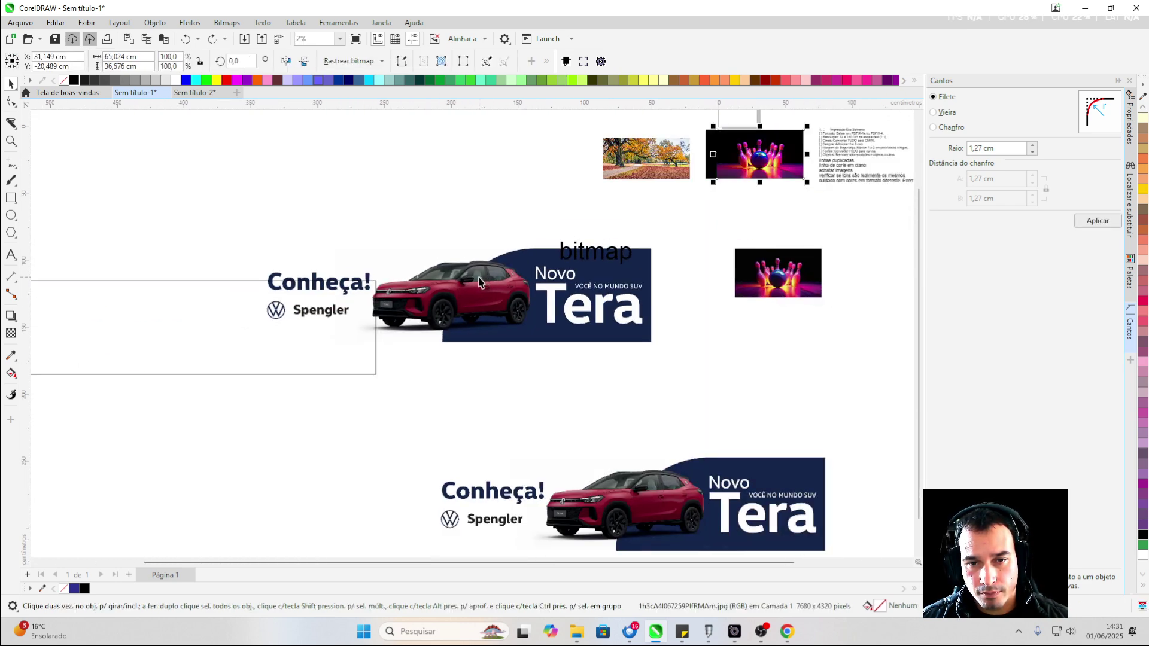
Undo the earlier changes until the upper Tera banner is back to its unconverted object group above the lower banner
key("ctrl+z")
key("ctrl+z")
key("ctrl+z")
key("ctrl+z")
key("ctrl+z")
key("ctrl+z")
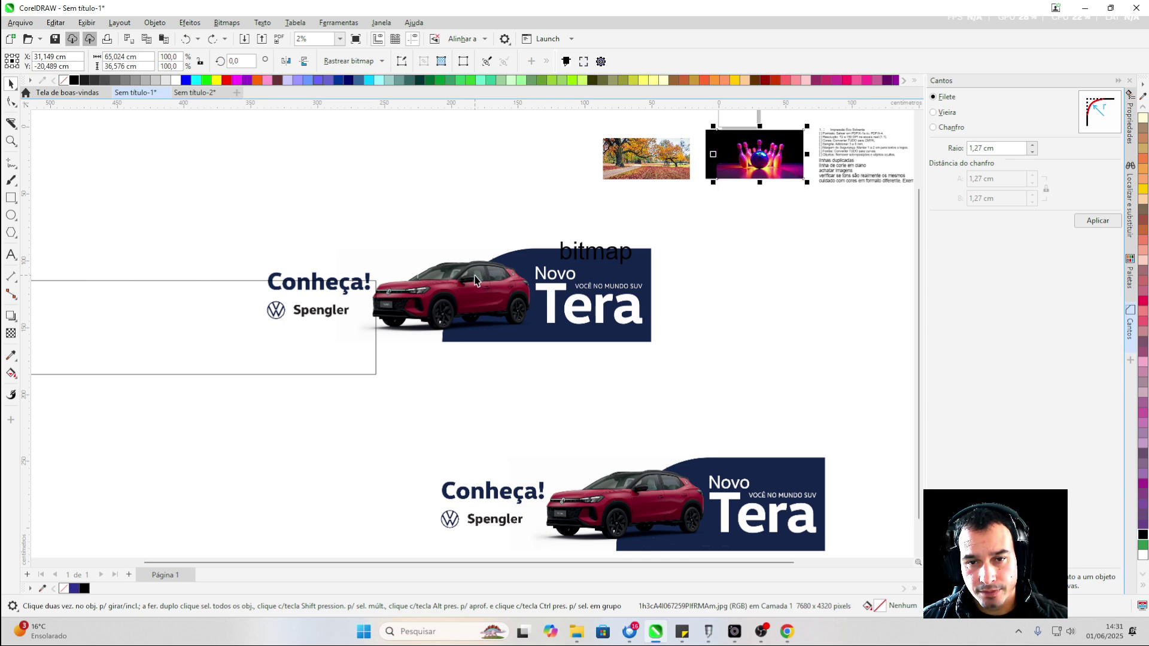
key("ctrl+z")
key("ctrl+z")
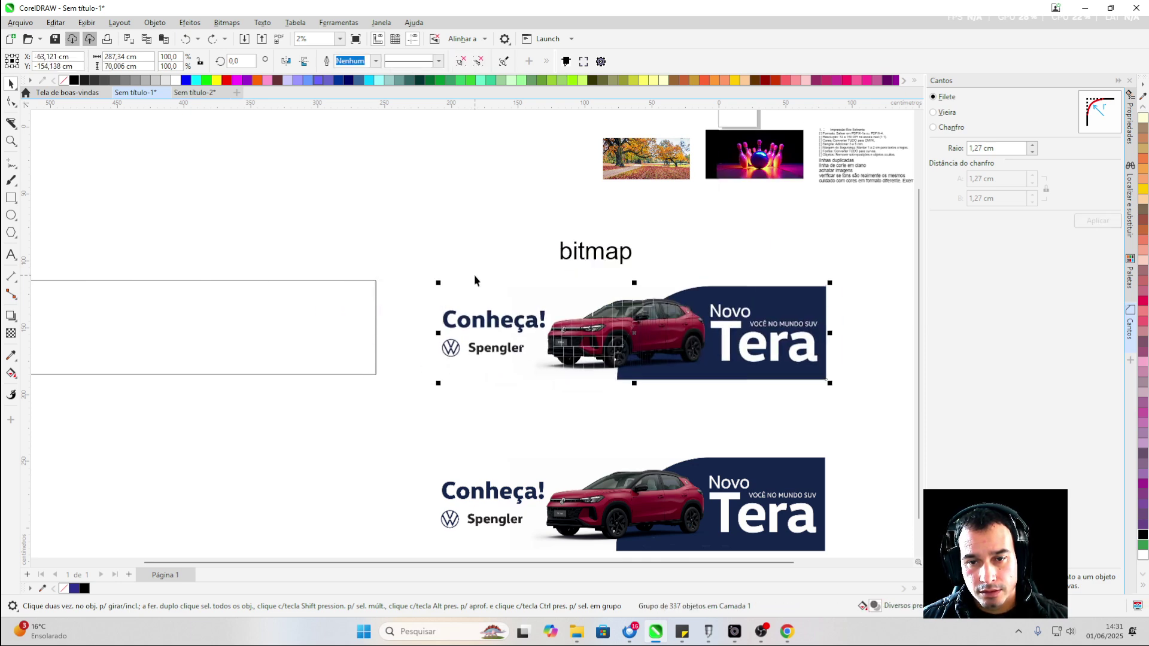
Move the "bitmap" text above the upper Tera banner to about X -81.544 cm, Y -72.183 cm
scroll(612, 242, "up", 2)
left_click_drag(611, 242, 632, 201)
scroll(483, 334, "down", 1)
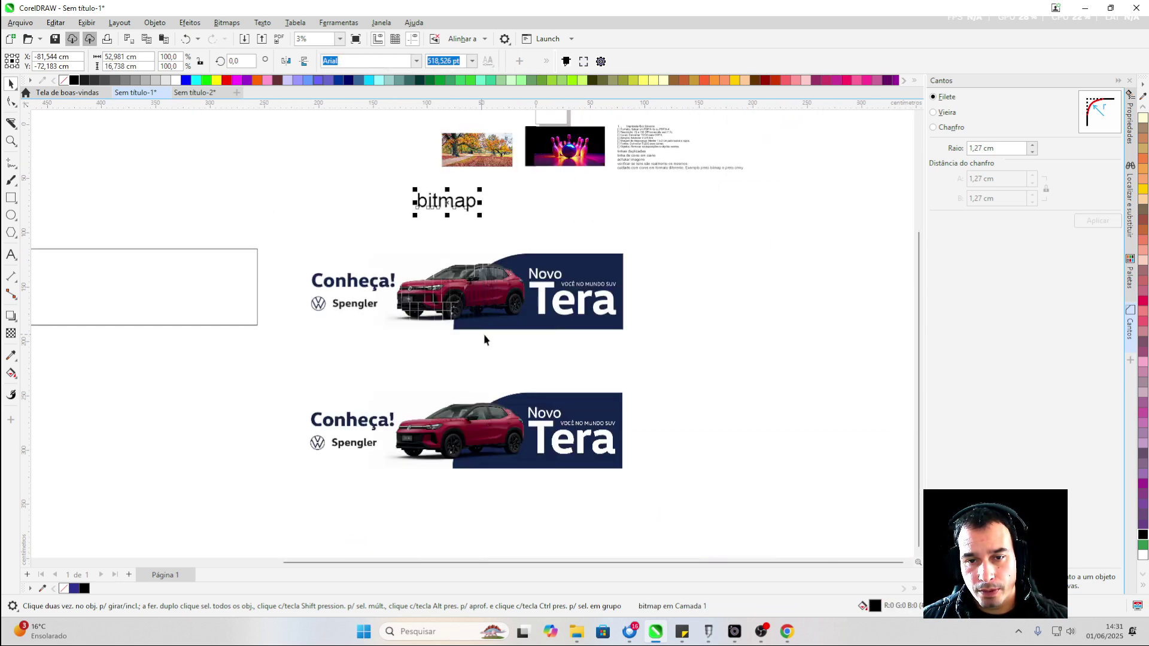
Convert the upper Tera banner group to a 150 dpi CMYK (32 bit) bitmap with anti-aliasing and a transparent background
scroll(484, 334, "up", 2)
left_click(294, 226)
scroll(297, 225, "up", 1)
scroll(297, 225, "up", 1)
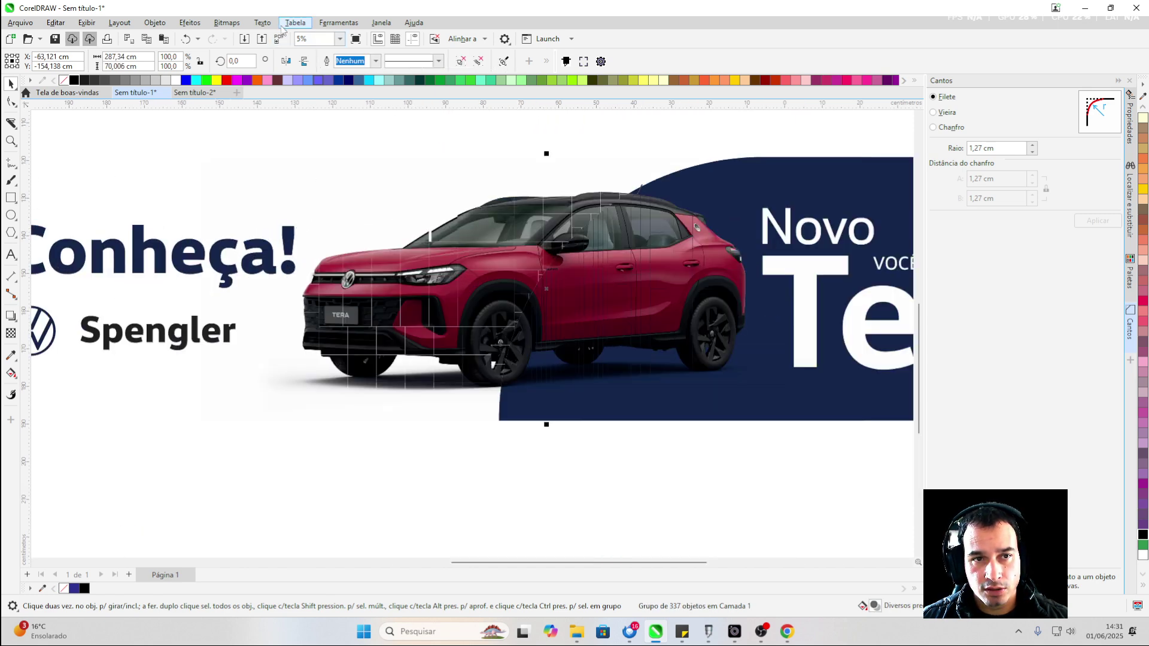
left_click(226, 22)
left_click(237, 37)
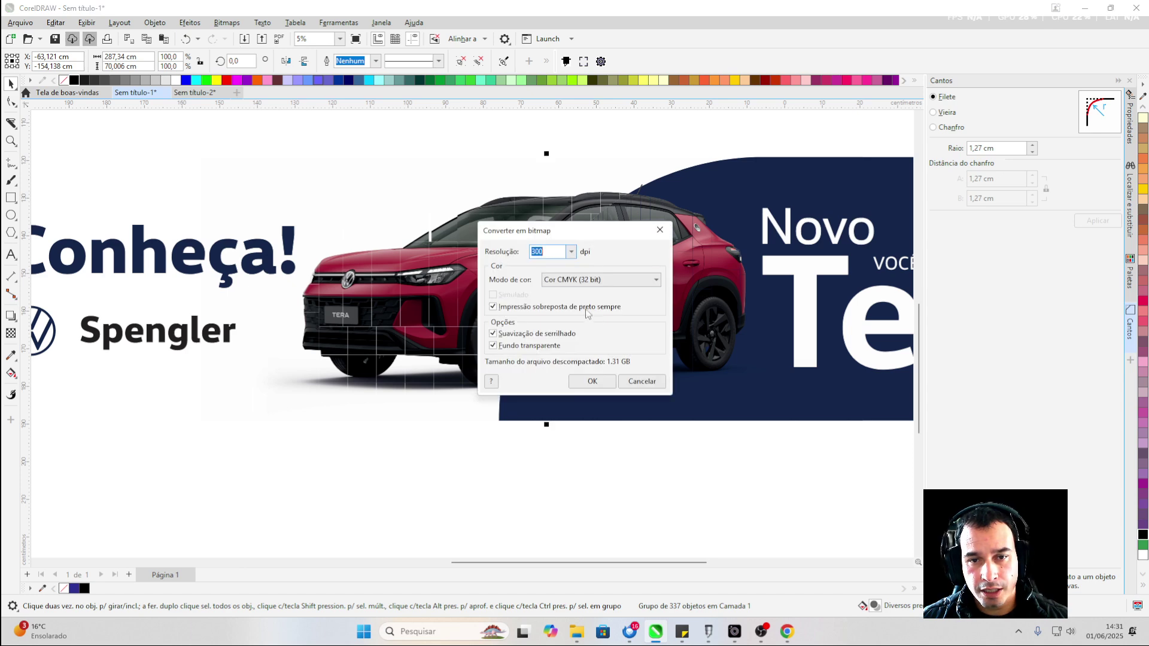
type("150")
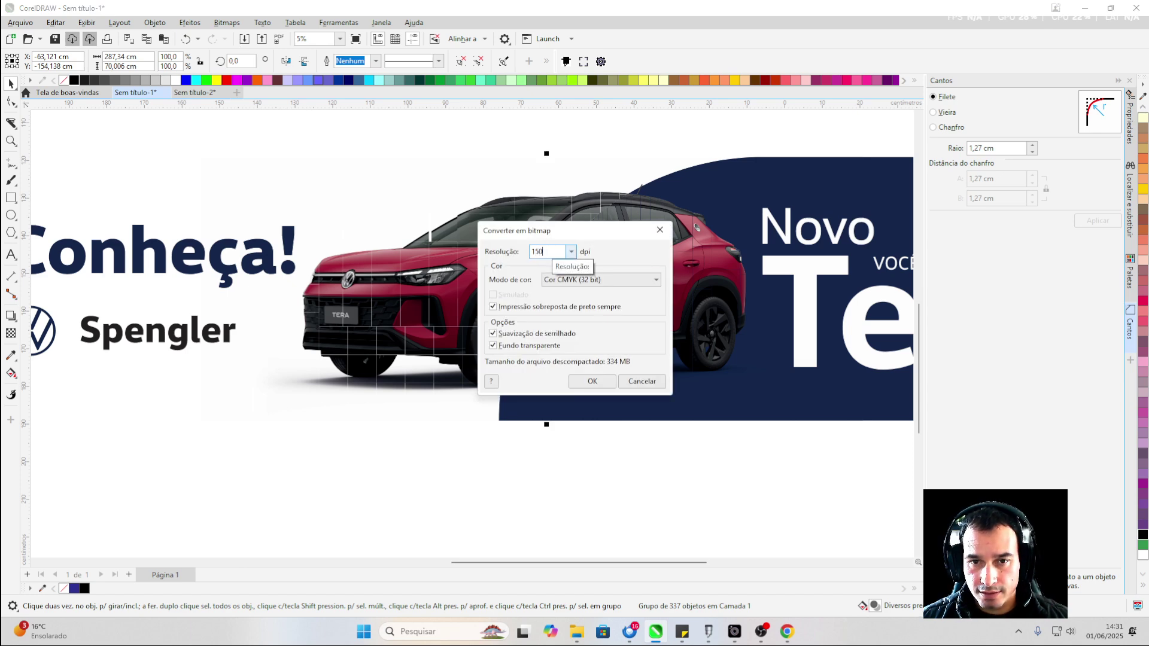
left_click(586, 386)
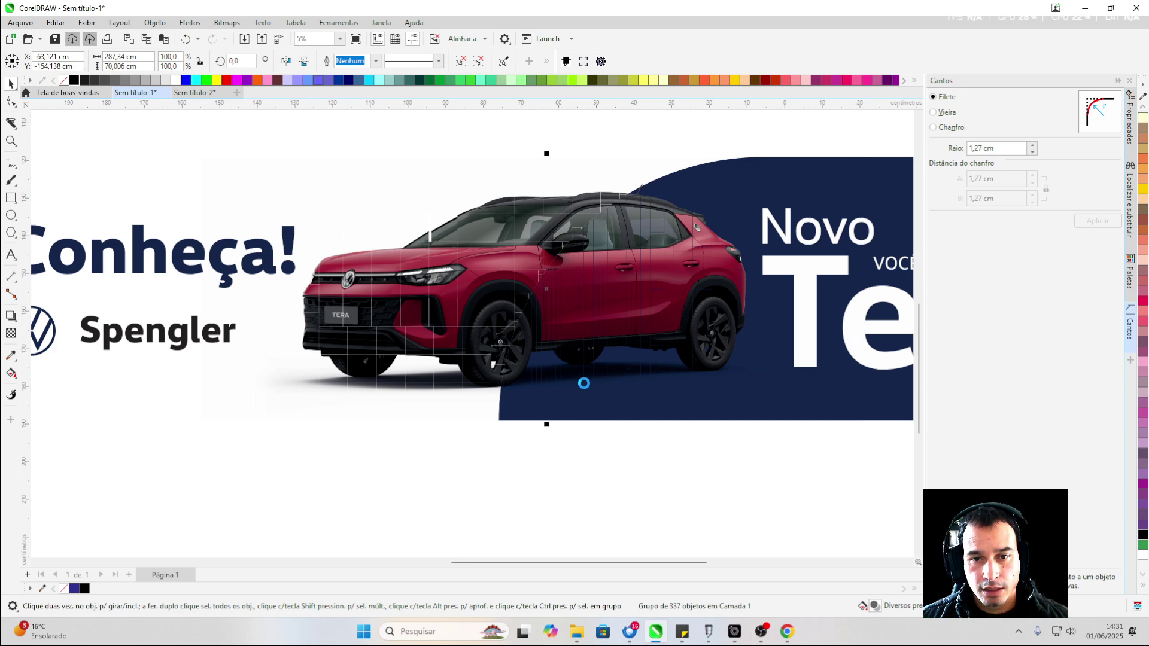
Check the converted banner beneath the car, undo its bitmap conversion and check the original group's front end
scroll(290, 329, "down", 2)
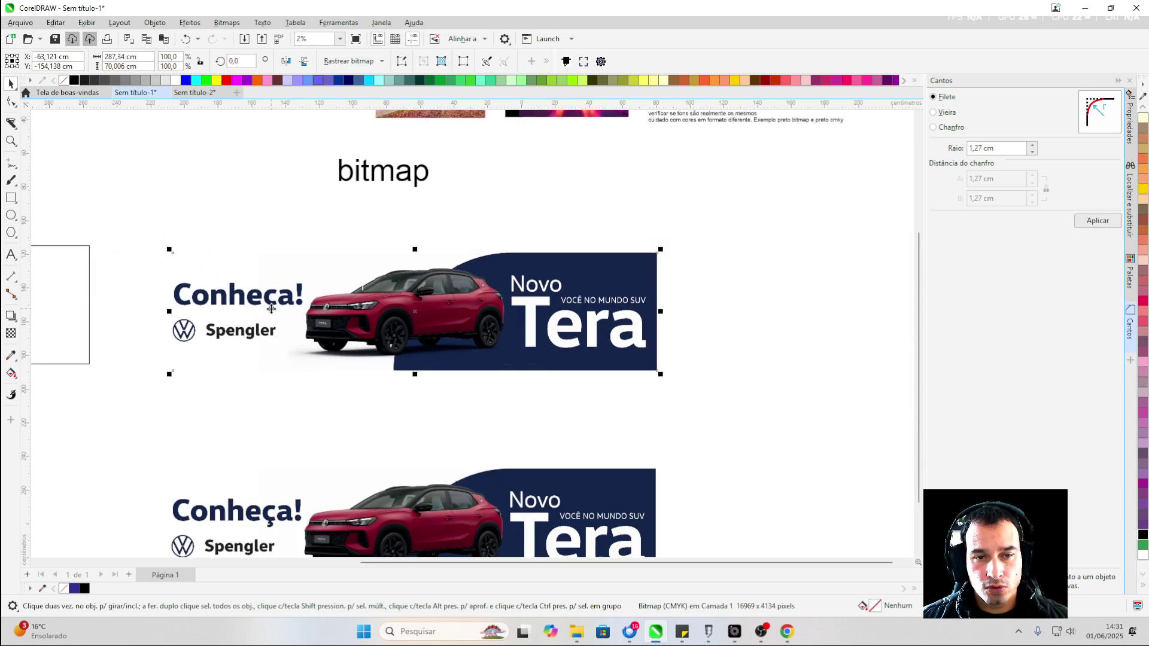
scroll(465, 372, "up", 5)
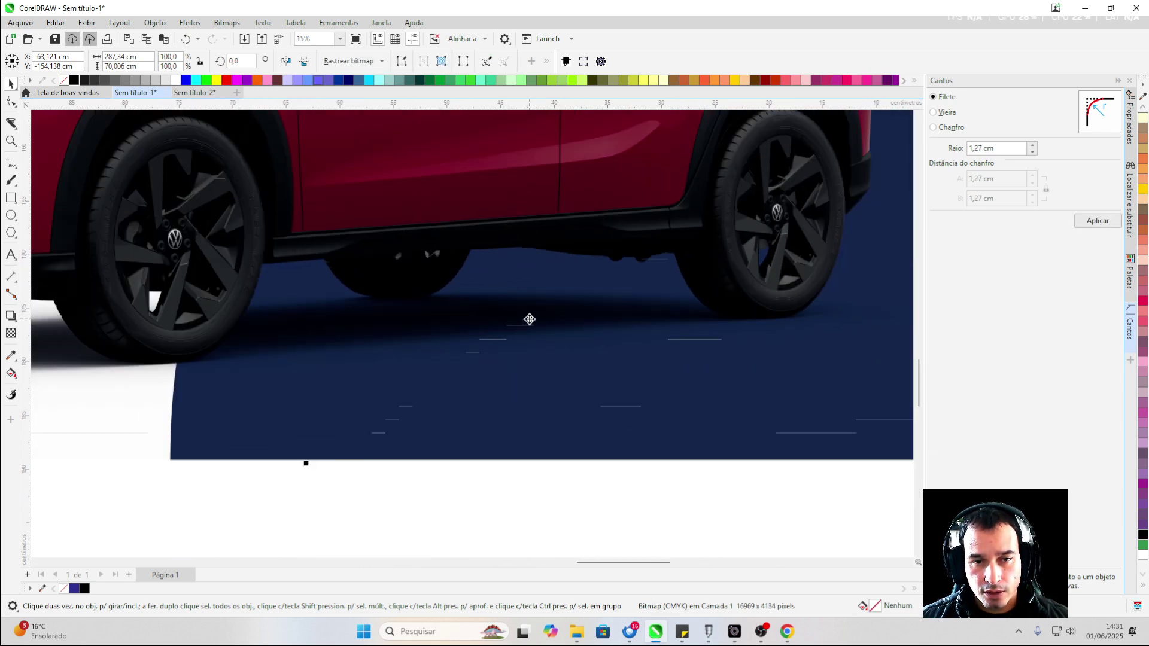
scroll(529, 319, "down", 3)
key("ctrl+z")
scroll(437, 308, "up", 3)
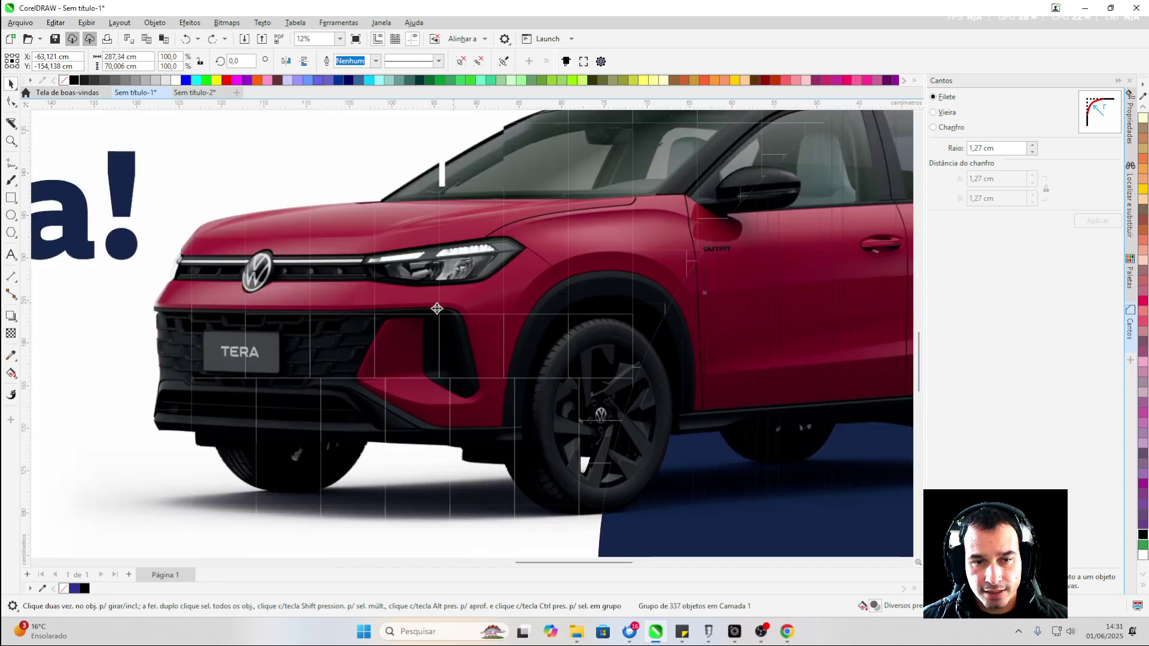
scroll(437, 308, "down", 3)
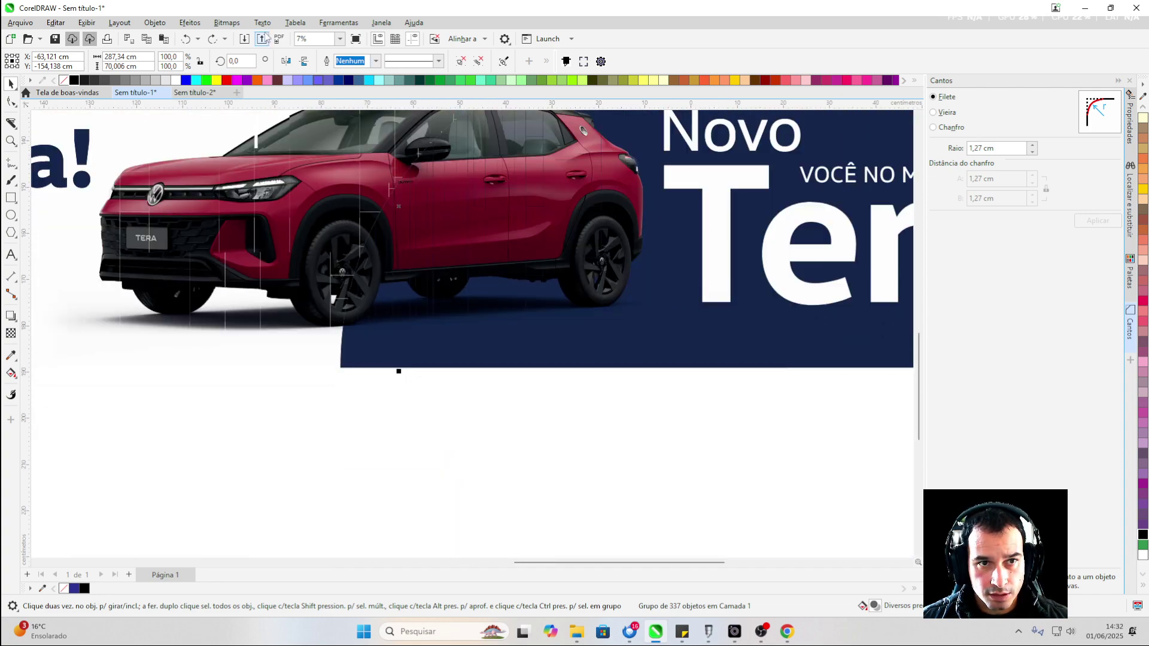
Convert the restored Tera banner group to a bitmap again, keeping 150 dpi and CMYK colour (32 bit)
left_click(230, 22)
left_click(236, 39)
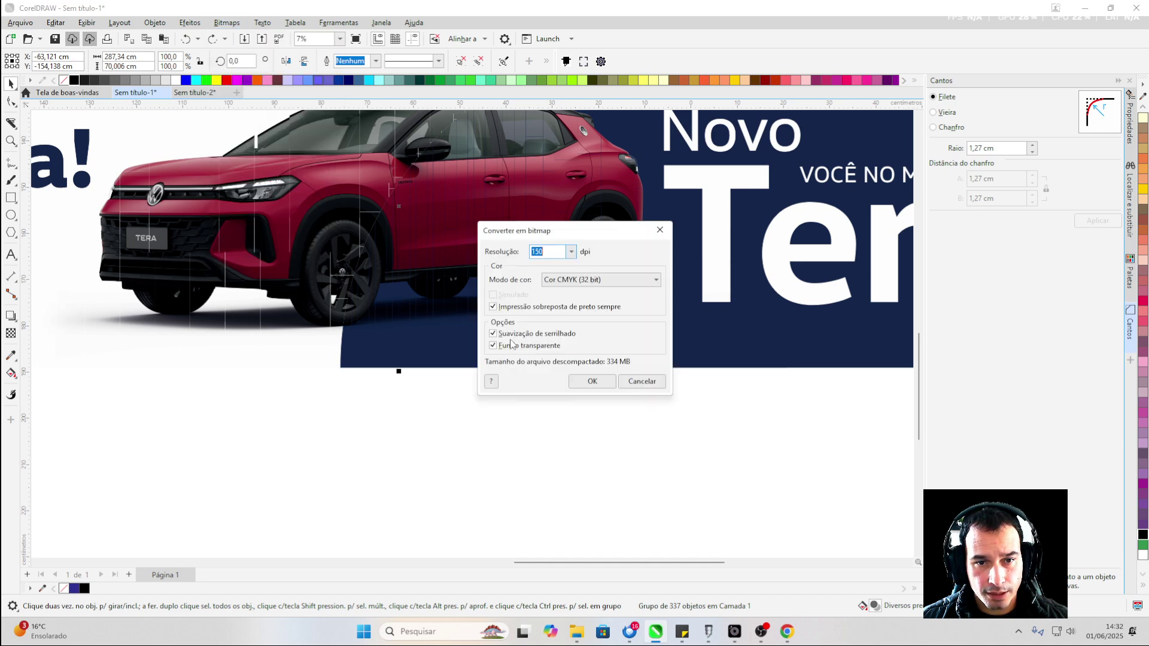
left_click(591, 383)
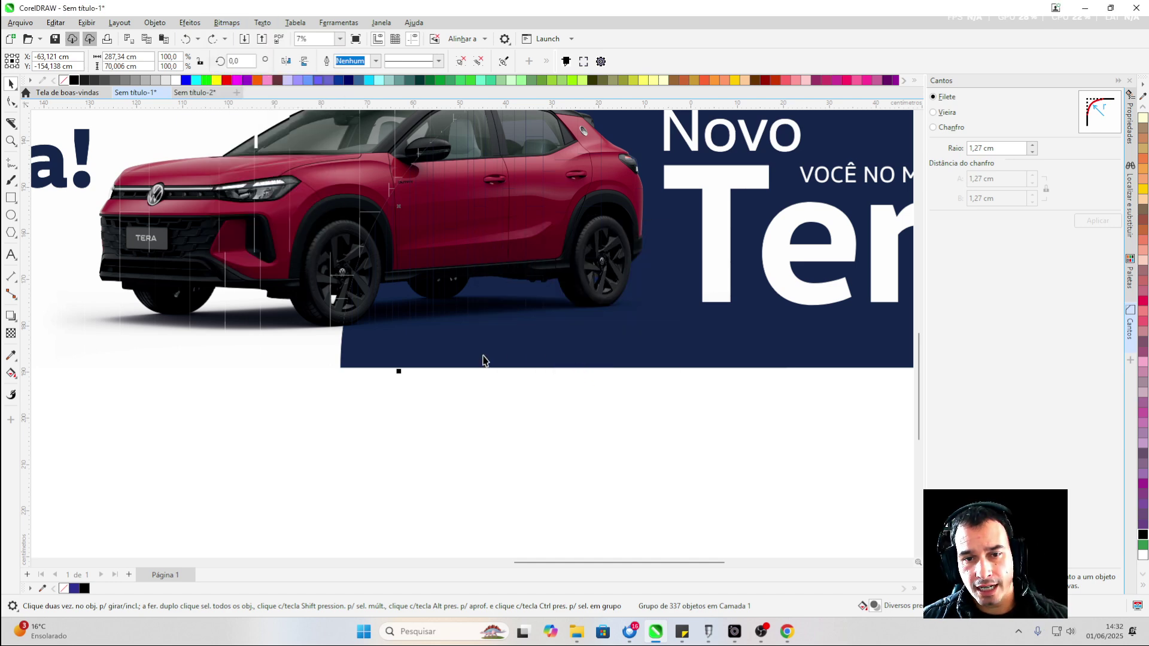
Examine the blue area beneath the car on the 150 dpi banner for thin line artifacts at different magnifications
scroll(455, 351, "up", 3)
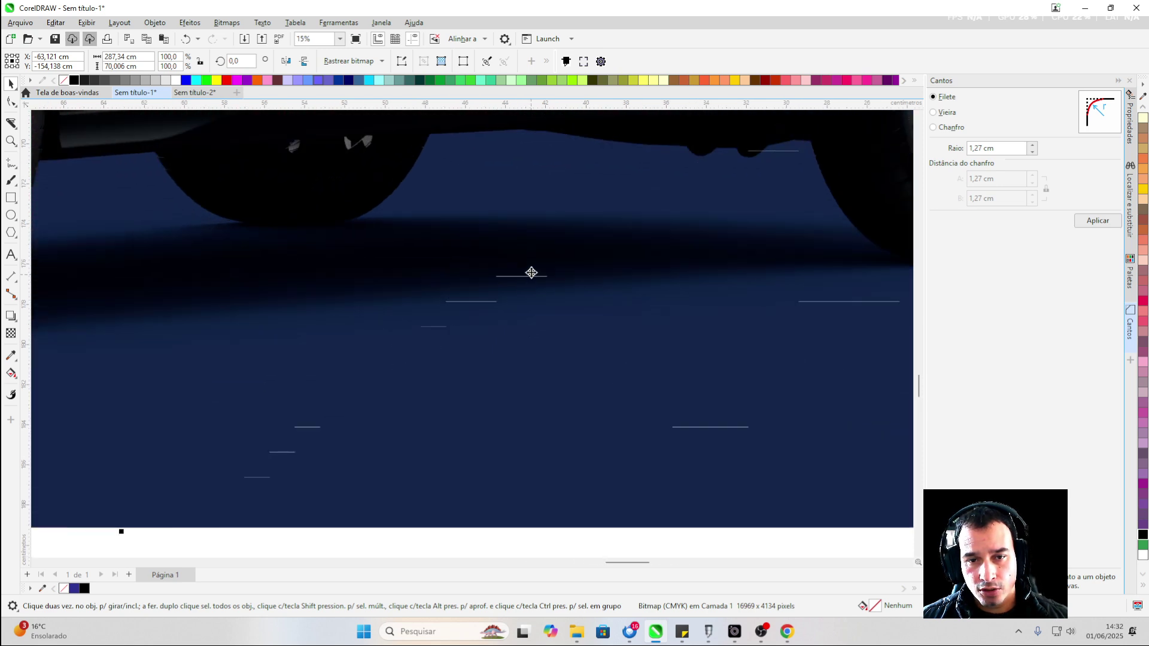
scroll(531, 390, "up", 2)
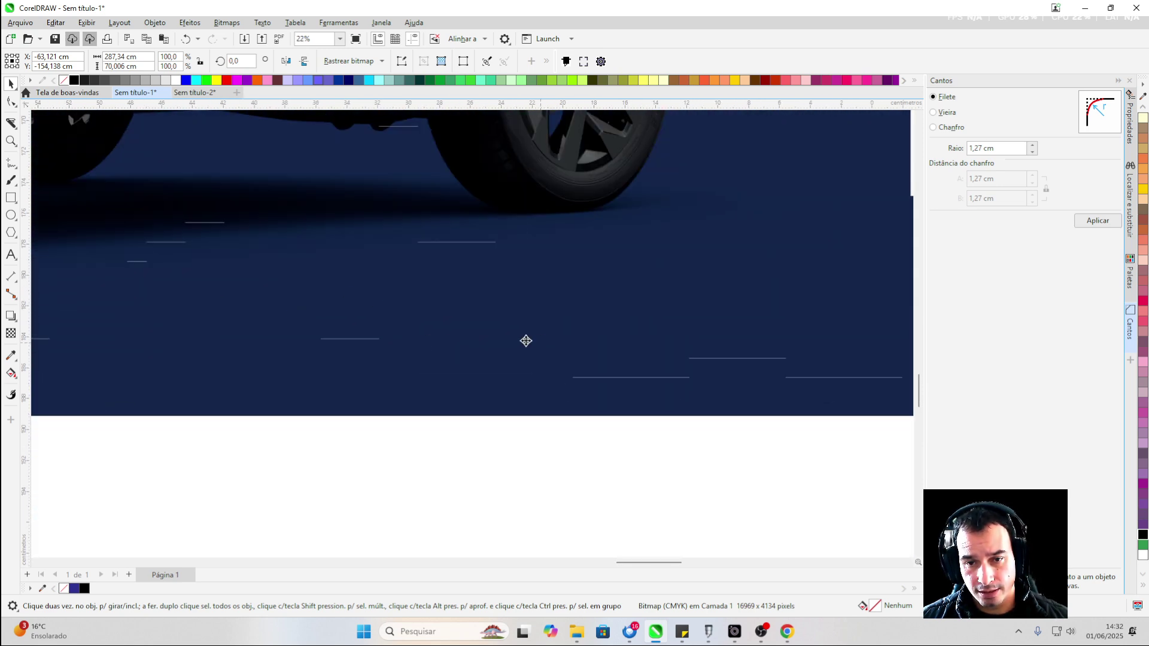
scroll(315, 344, "down", 4)
scroll(521, 277, "up", 2)
scroll(333, 216, "down", 2)
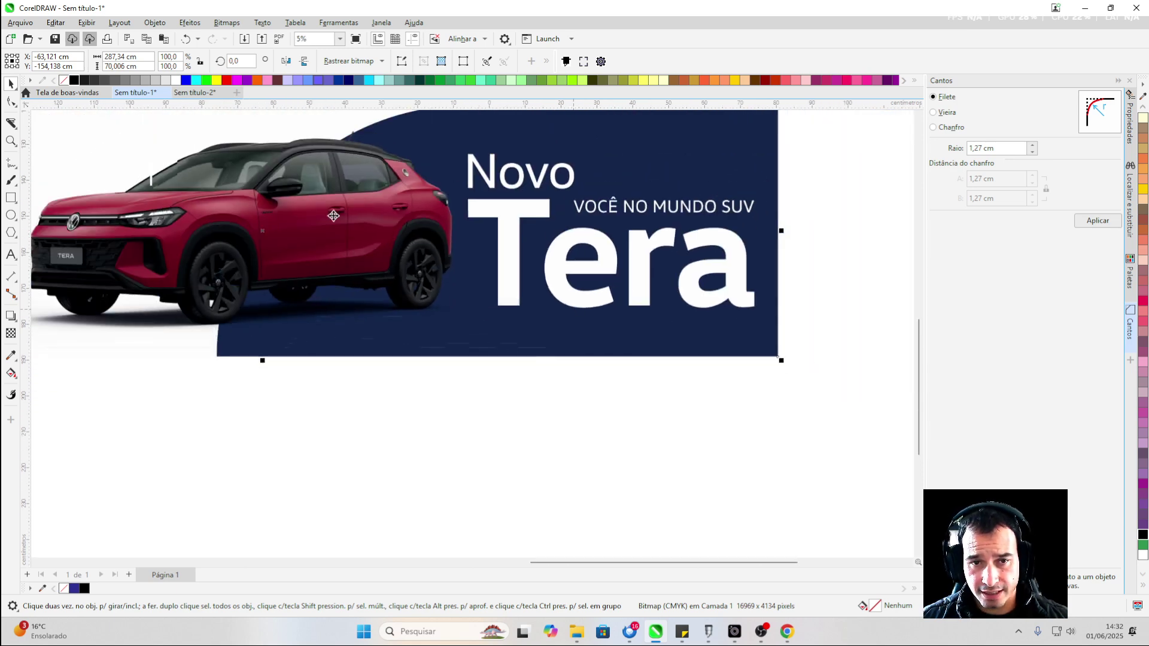
scroll(315, 192, "up", 3)
scroll(443, 428, "down", 2)
scroll(438, 409, "up", 2)
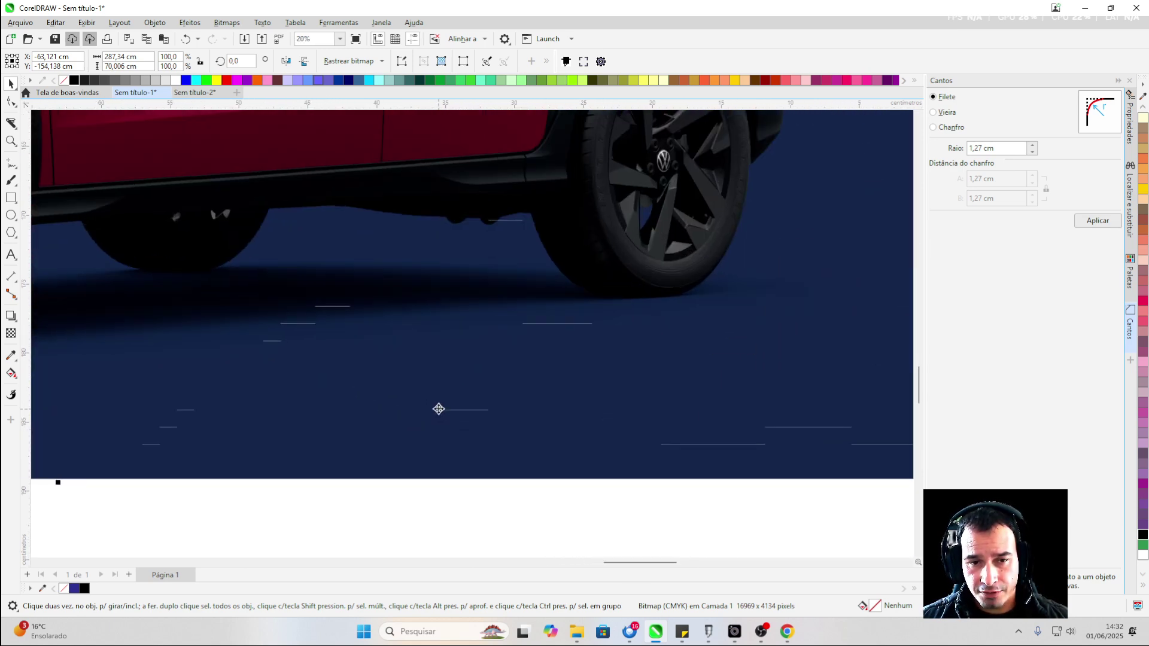
scroll(435, 406, "down", 2)
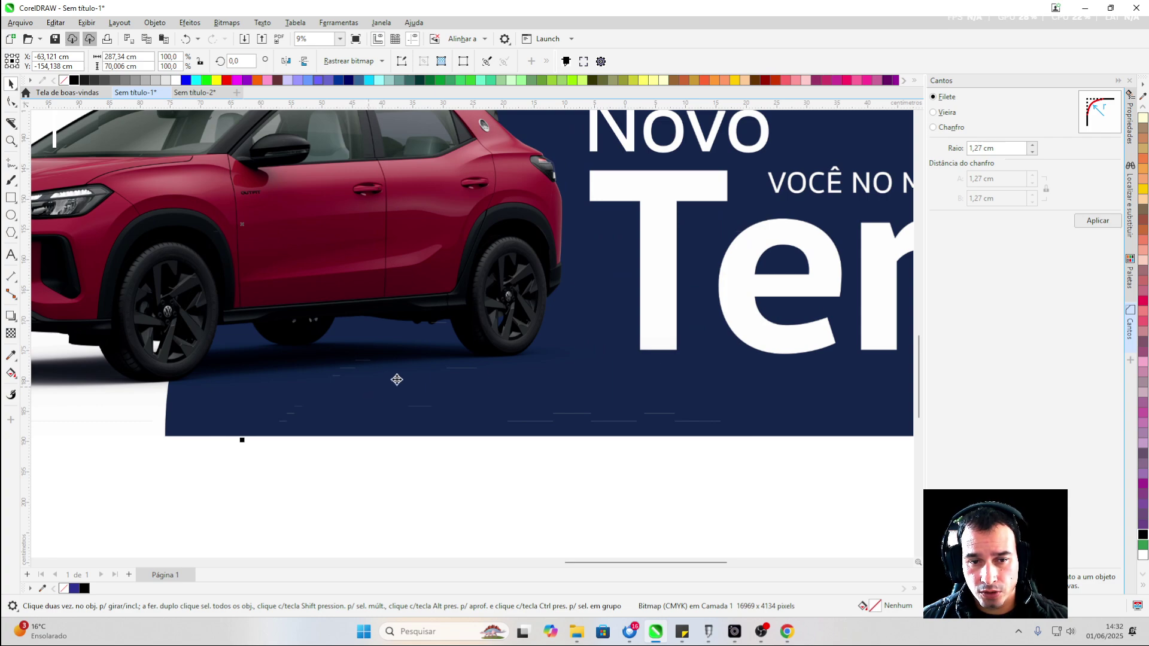
scroll(397, 380, "down", 1)
scroll(576, 294, "up", 1)
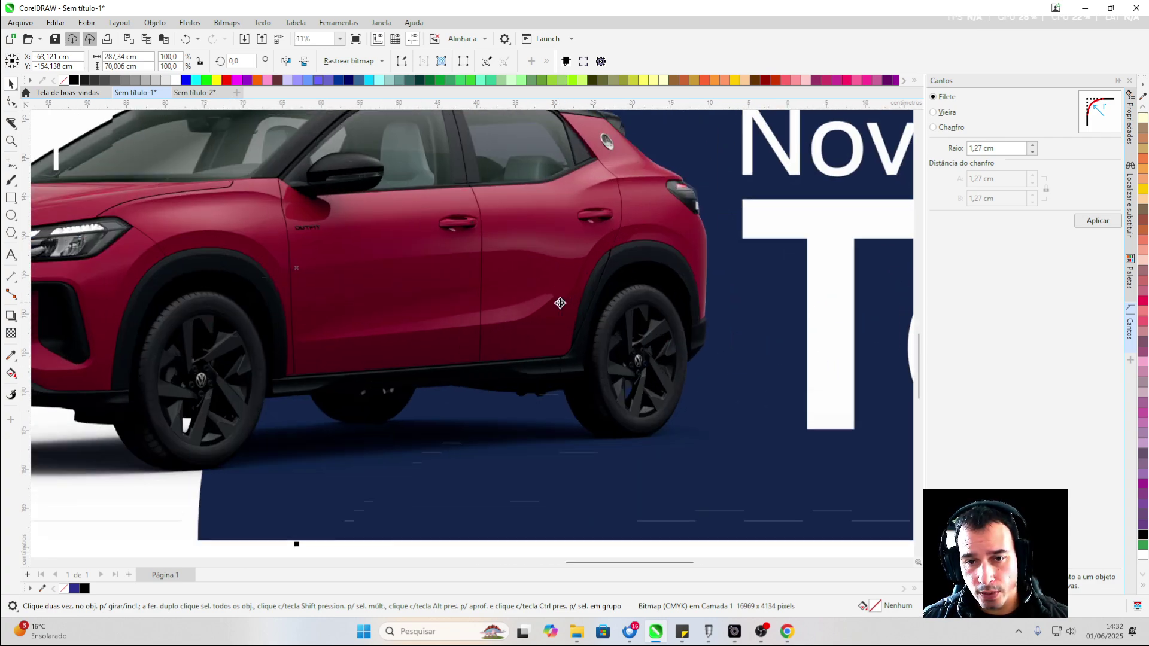
scroll(559, 302, "down", 1)
scroll(477, 444, "up", 1)
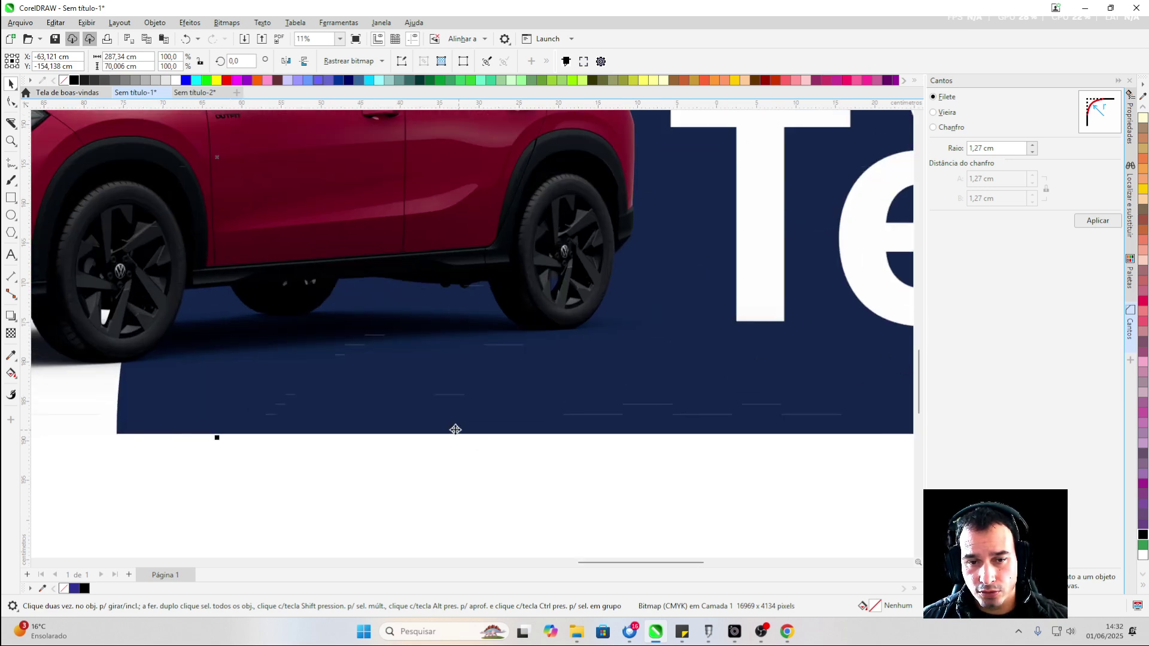
scroll(446, 423, "up", 1)
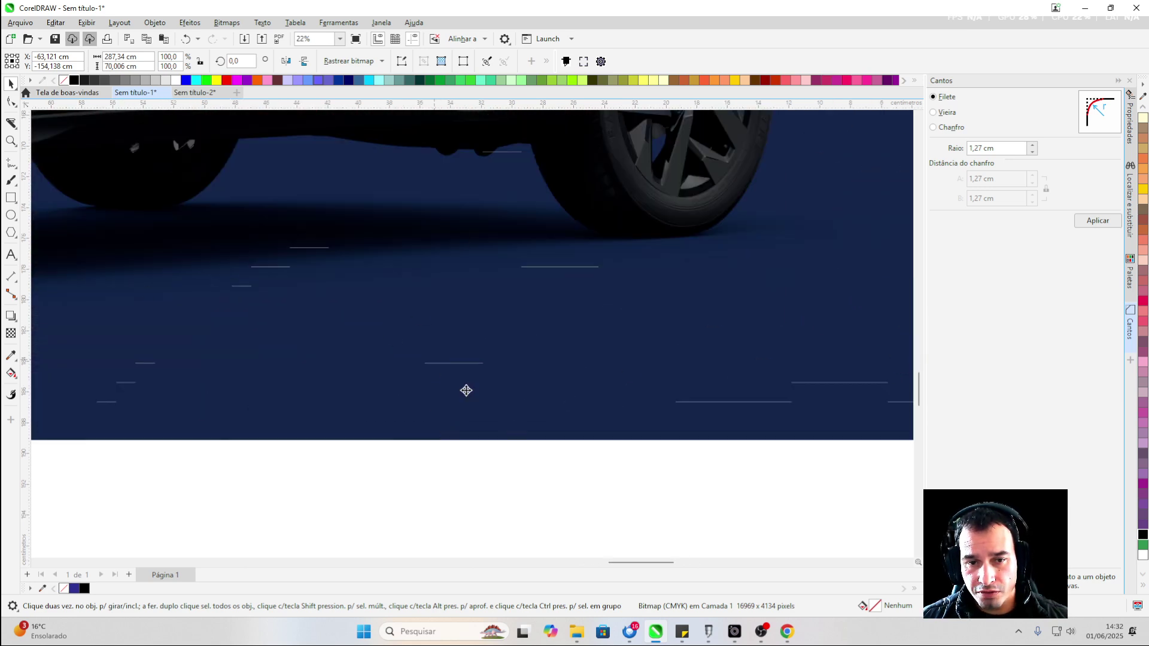
scroll(454, 381, "down", 2)
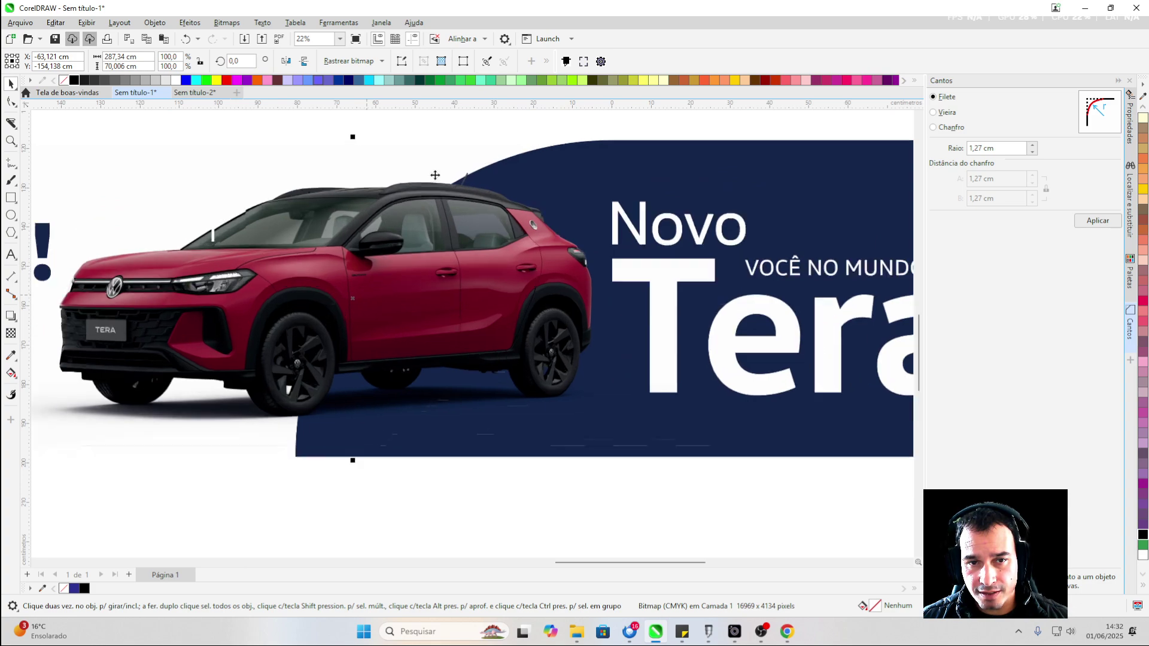
Examine the car's roof, windows, mirror and front wheel, and the banner's lower edge, for stray lines in the bitmap
scroll(513, 257, "up", 2)
scroll(490, 221, "down", 1)
scroll(464, 162, "up", 4)
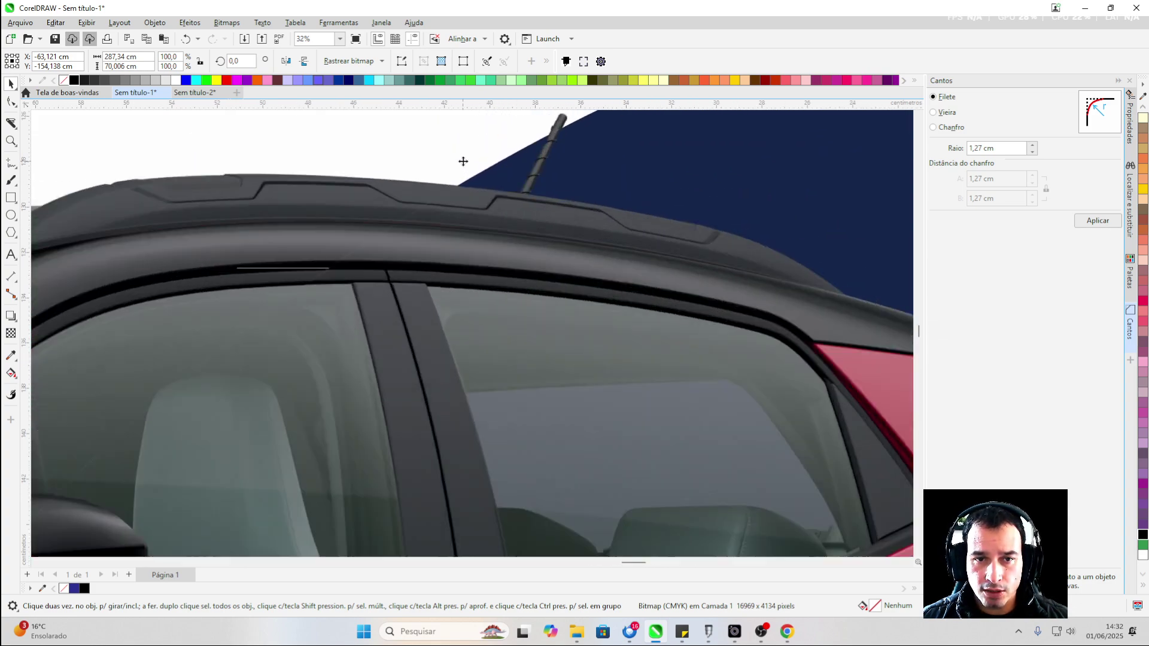
scroll(609, 141, "down", 5)
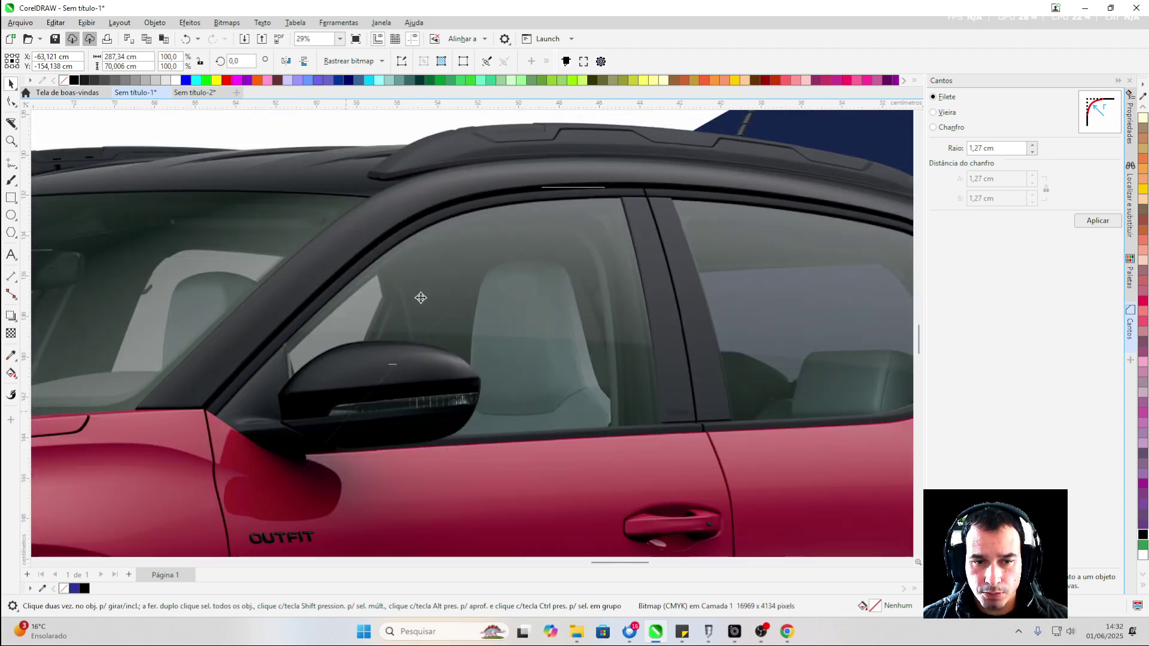
scroll(420, 297, "down", 3)
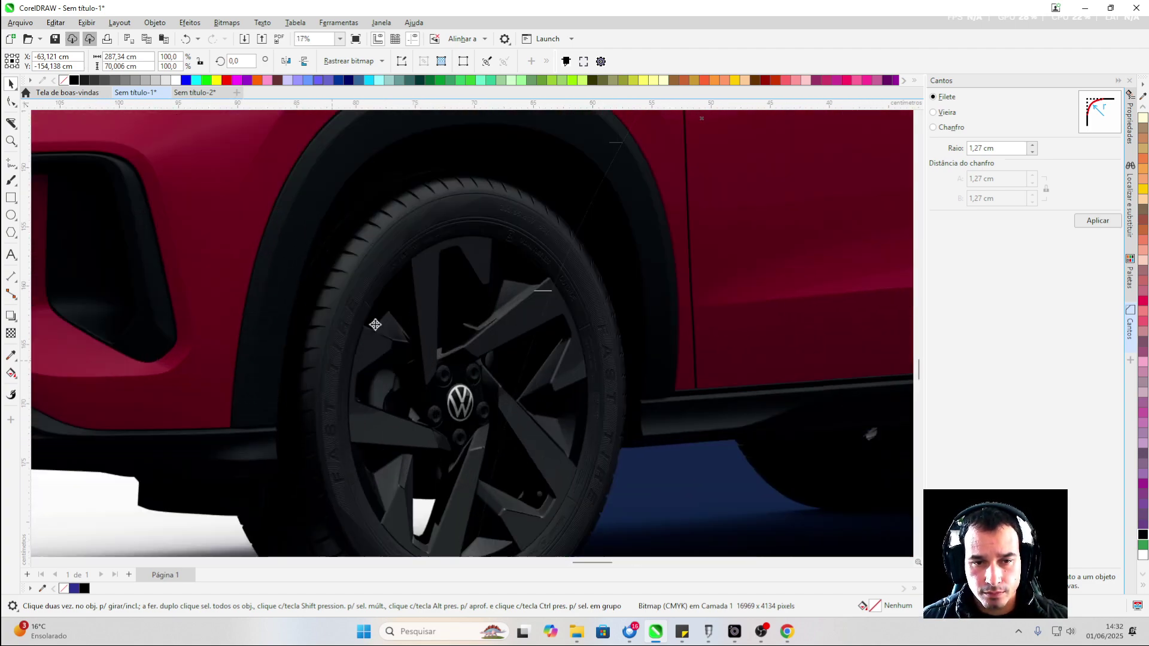
scroll(375, 324, "down", 1)
scroll(463, 368, "up", 2)
scroll(446, 458, "down", 1)
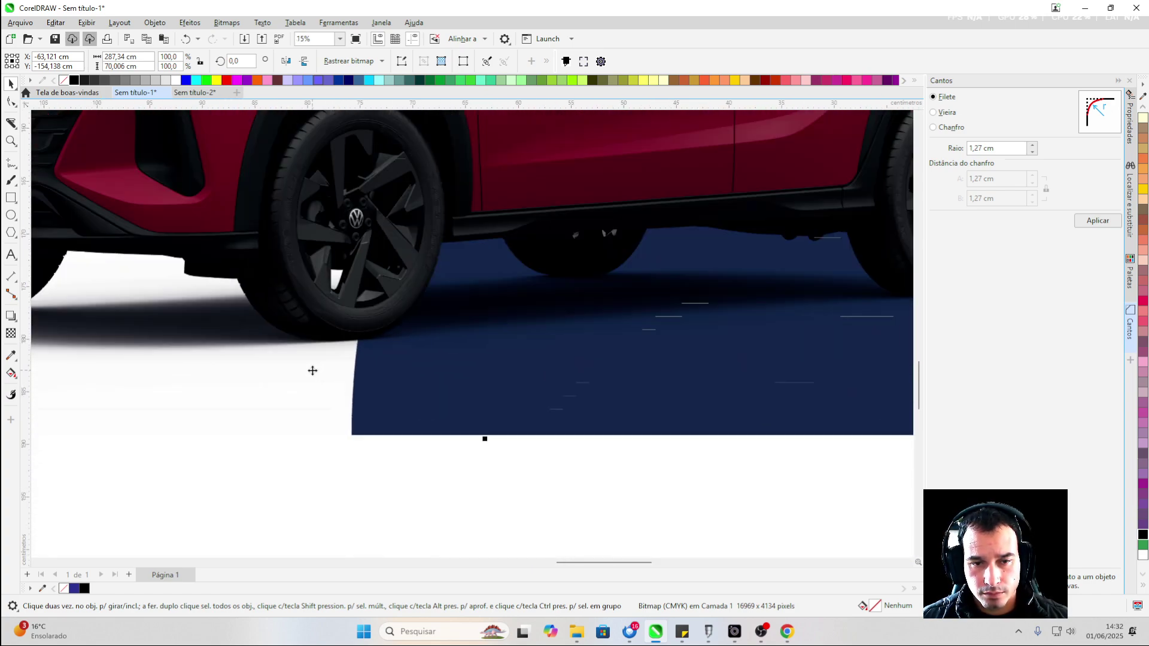
scroll(493, 349, "down", 1)
scroll(526, 333, "up", 4)
scroll(266, 375, "down", 1)
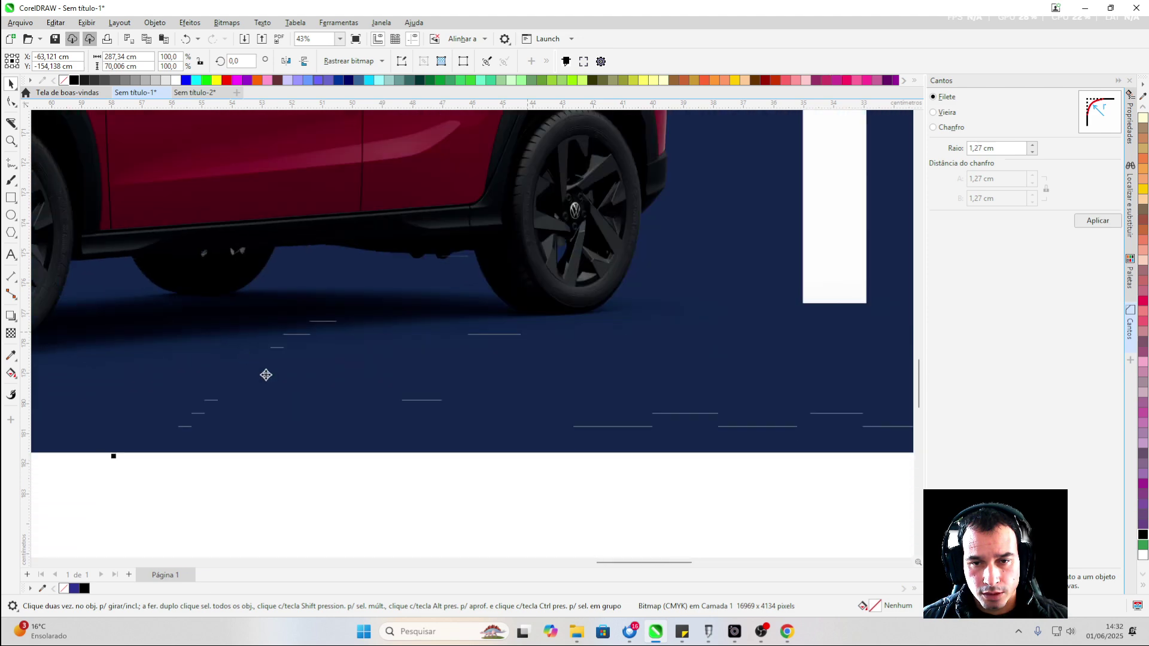
Move the 150 dpi Tera banner to about X -88.156 cm, Y -144.871 cm, beneath the "bitmap" text
scroll(266, 375, "down", 3)
scroll(599, 328, "up", 1)
scroll(505, 337, "down", 2)
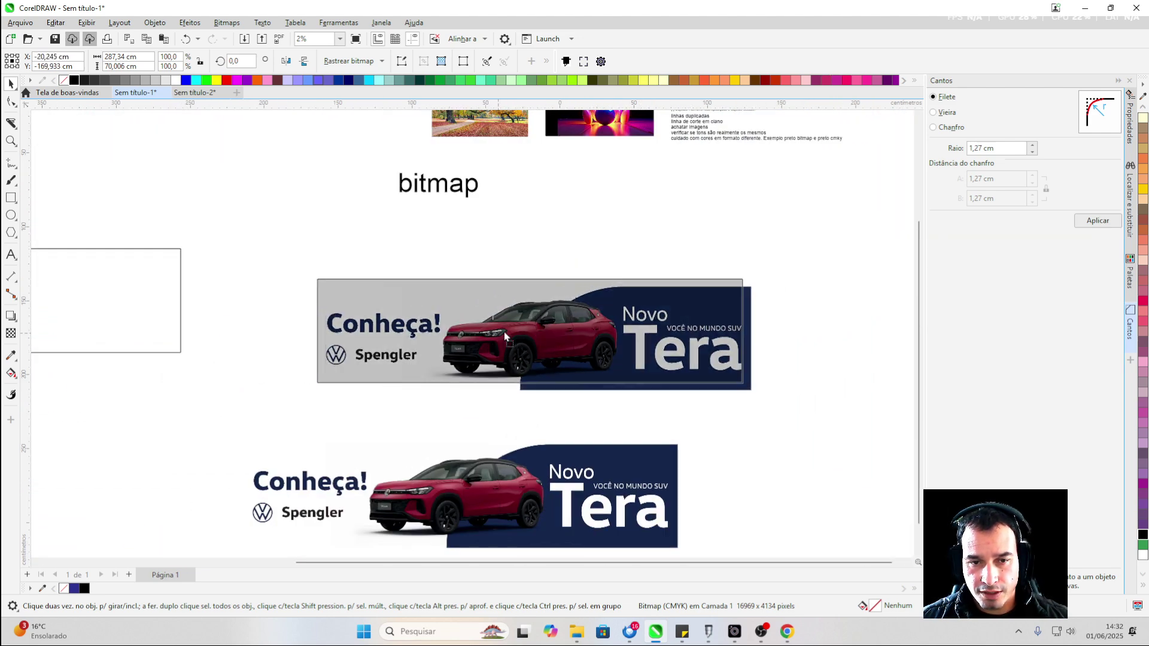
left_click_drag(505, 337, 393, 302)
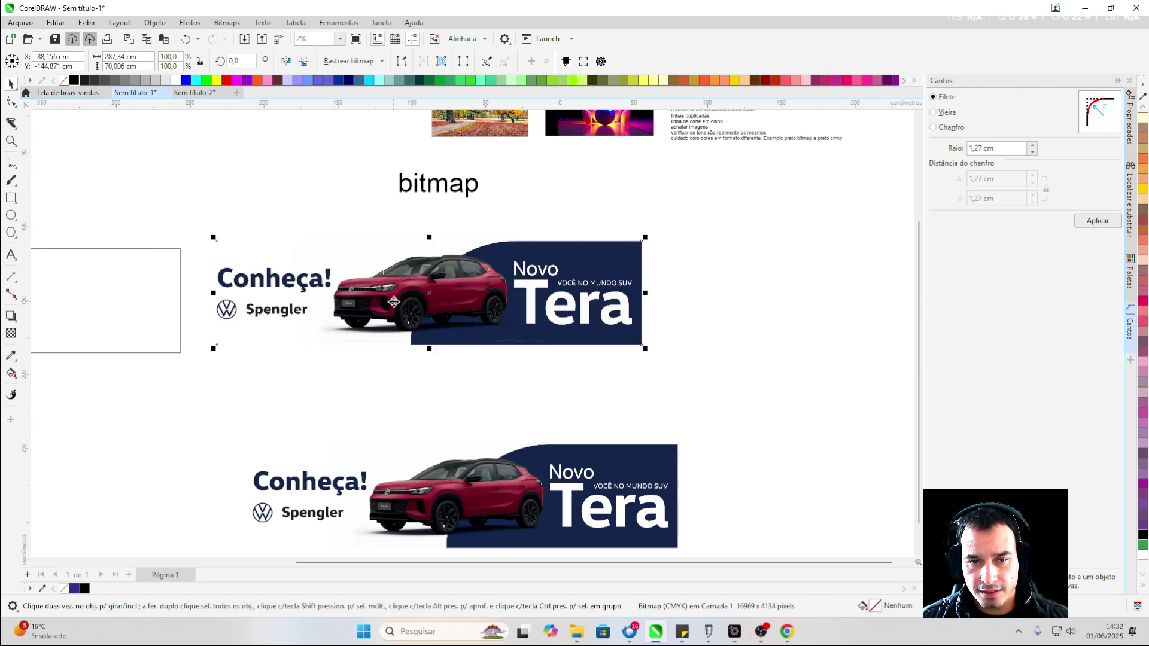
Check the moved banner's front wheel, doors and blue lower area for line artifacts at several magnifications
scroll(393, 302, "up", 5)
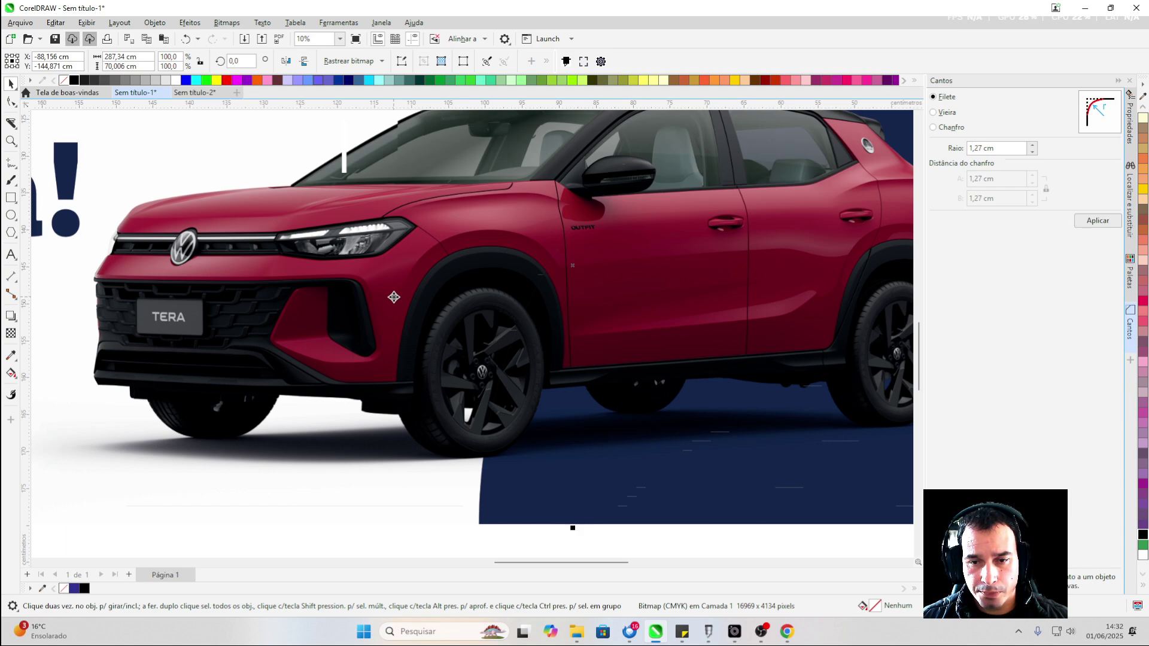
scroll(492, 258, "up", 3)
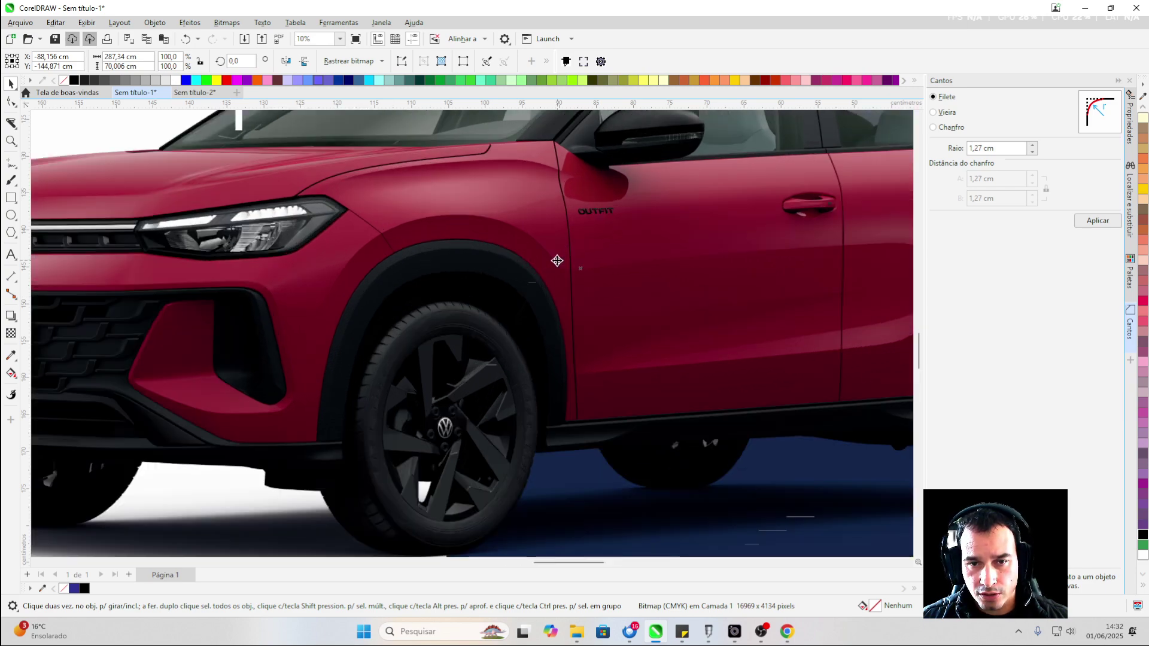
scroll(518, 297, "down", 1)
scroll(465, 259, "up", 2)
scroll(498, 403, "down", 2)
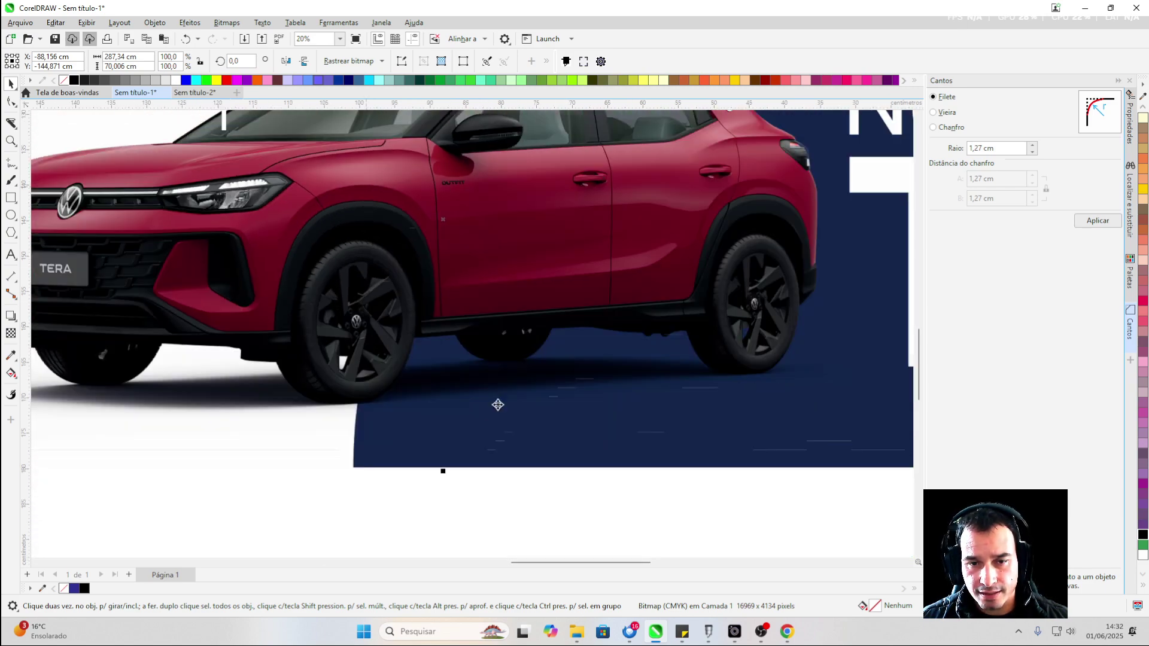
scroll(618, 313, "up", 5)
scroll(402, 369, "down", 5)
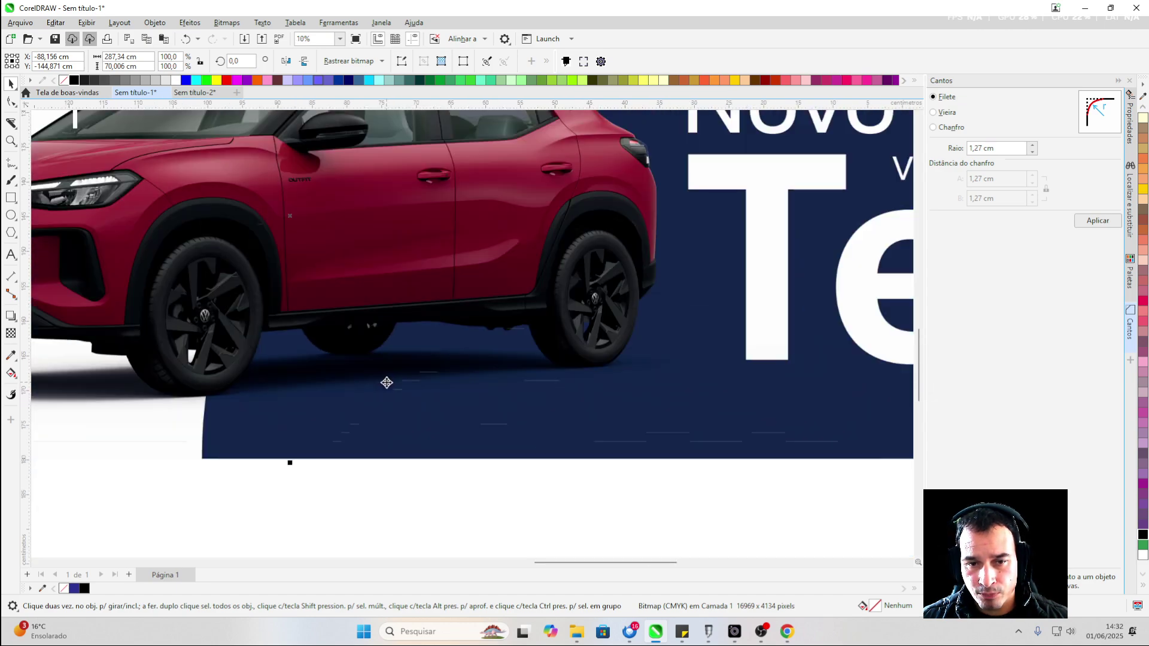
scroll(317, 354, "down", 2)
scroll(224, 304, "up", 2)
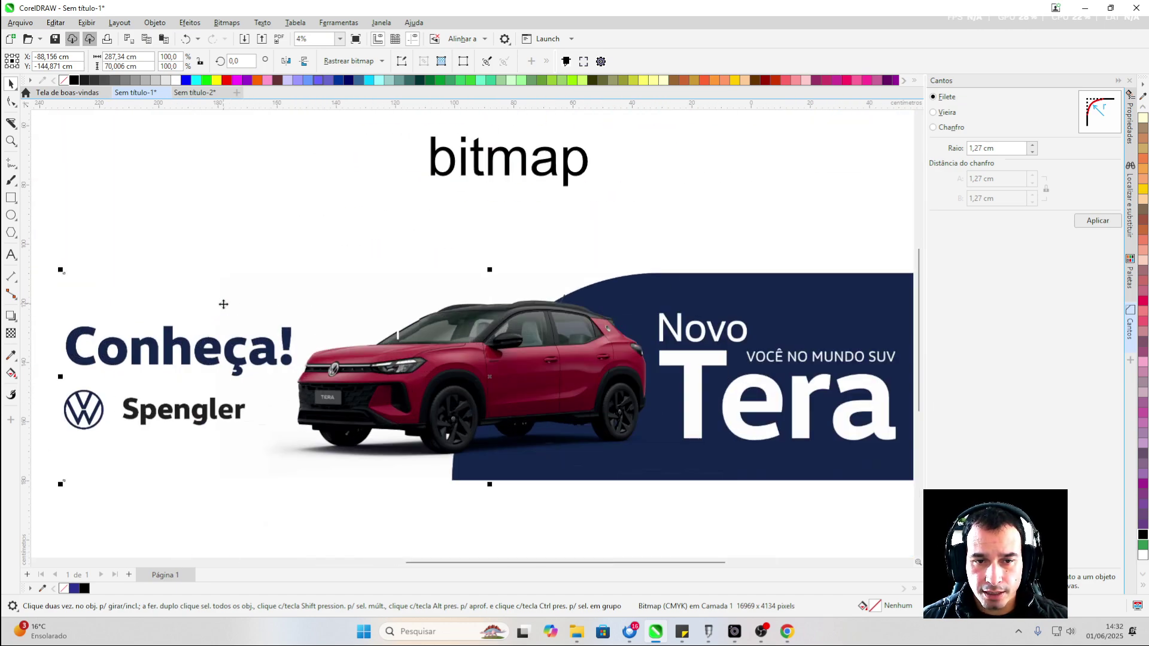
Move the 150 dpi Tera banner to about X -68.175 cm, Y -135.389 cm
left_click_drag(358, 304, 383, 311)
scroll(407, 305, "down", 3)
scroll(438, 289, "up", 3)
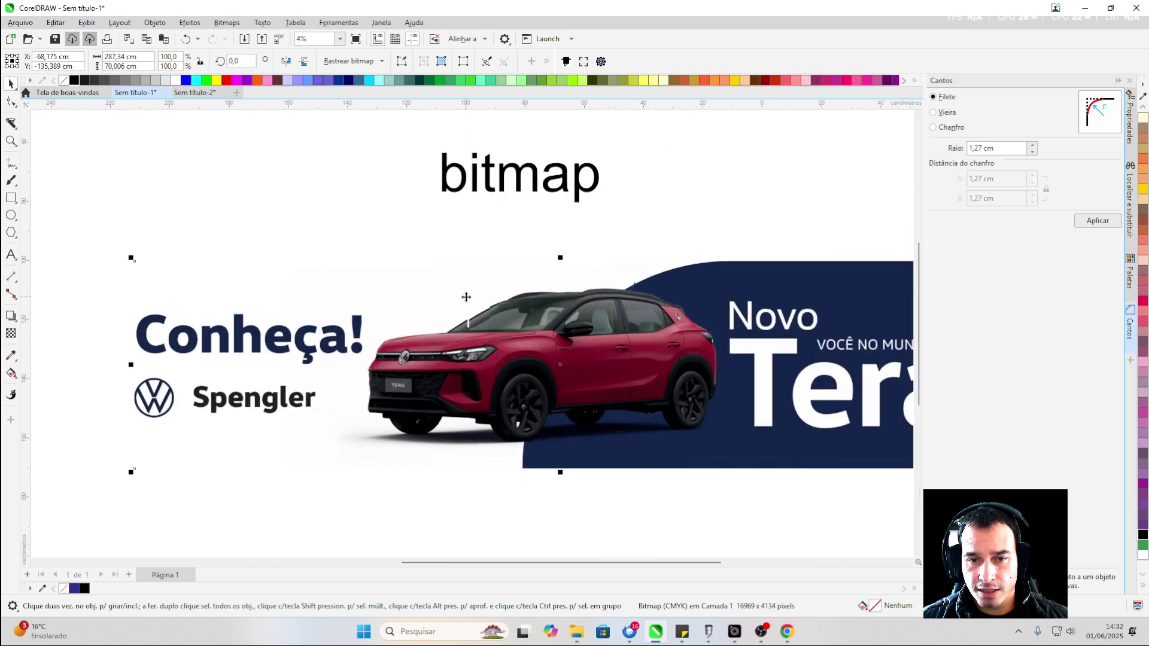
Undo the Tera banner's recent moves and bitmap conversion to restore the grouped vector artwork beneath the "bitmap" text
key("ctrl+z")
scroll(264, 239, "down", 3)
key("ctrl+z")
key("ctrl+z")
key("ctrl+z")
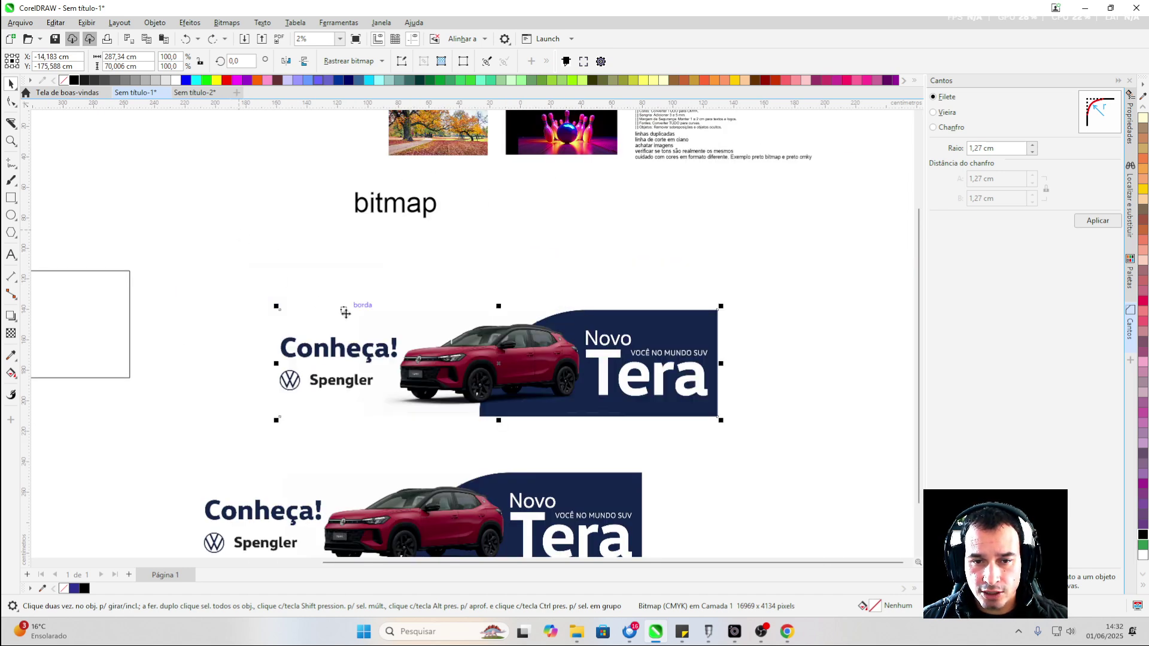
scroll(501, 372, "up", 2)
scroll(469, 272, "down", 2)
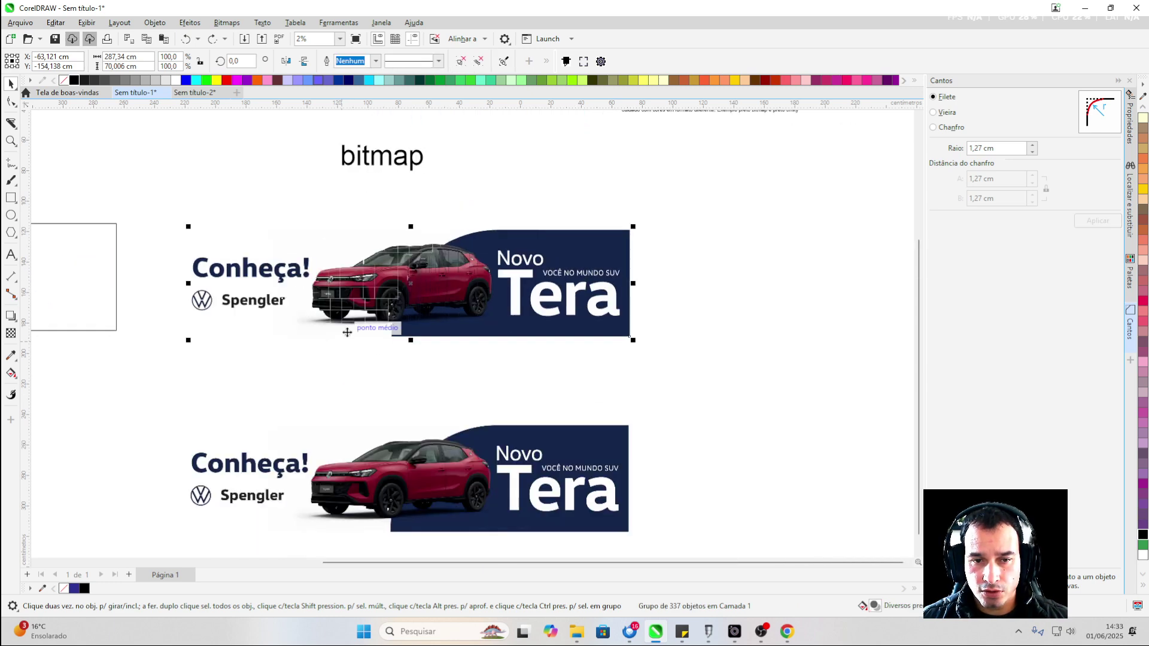
scroll(413, 311, "up", 4)
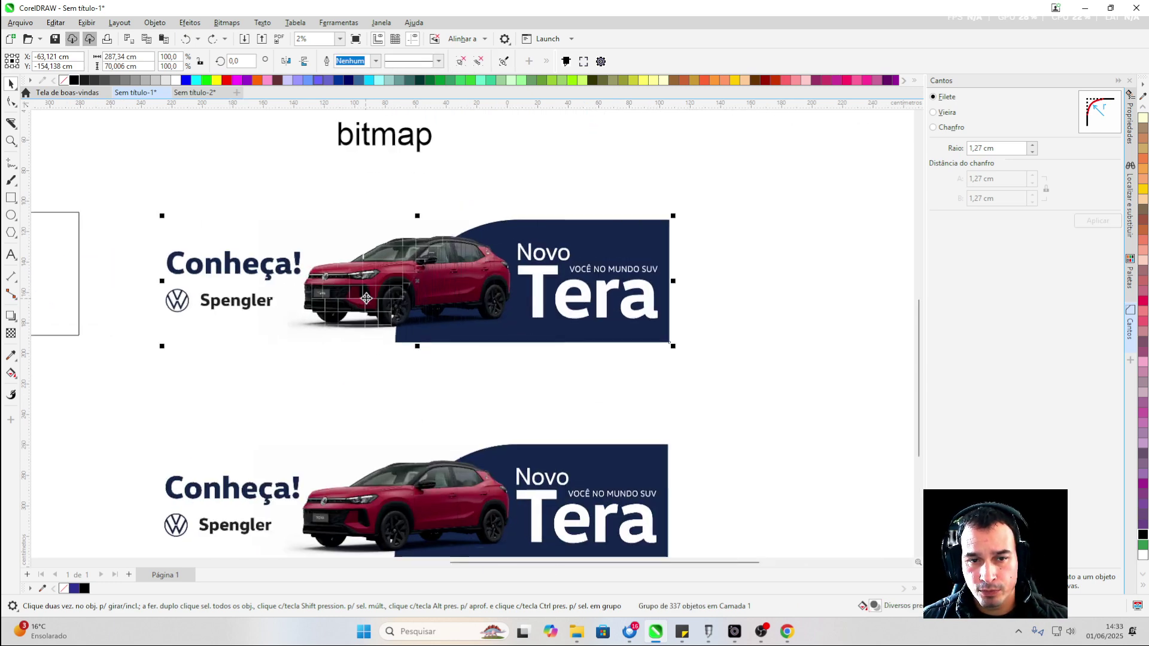
scroll(467, 326, "down", 2)
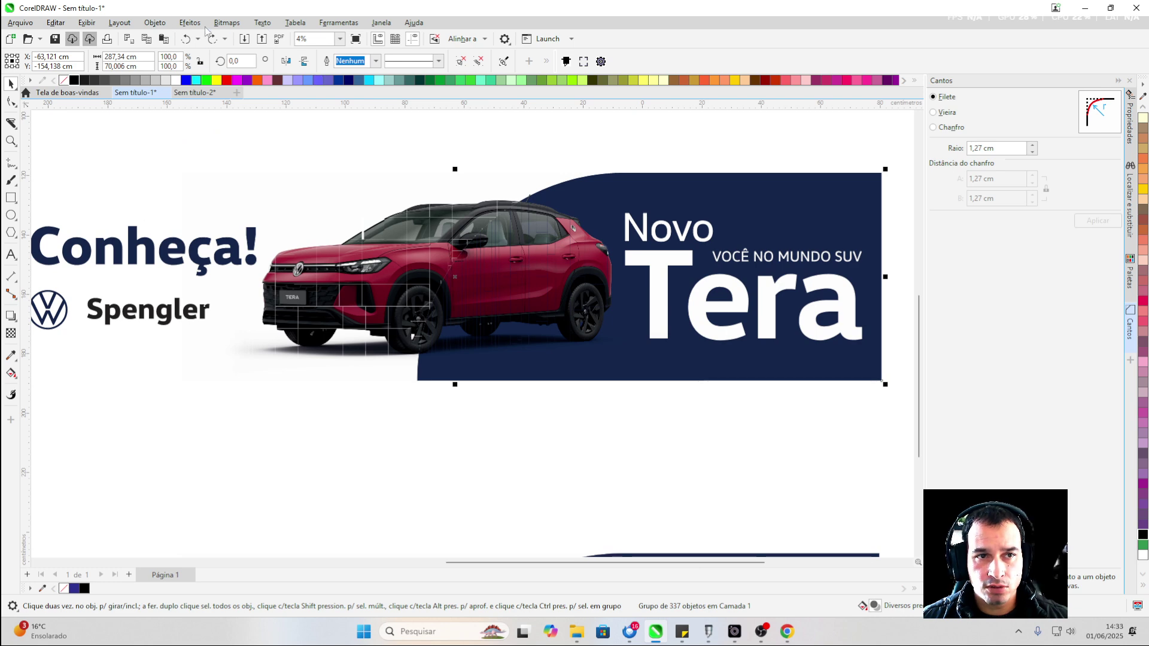
Convert the upper Tera banner group to a 150 dpi, 32-bit CMYK bitmap and check the car for stray lines
left_click(226, 23)
left_click(233, 38)
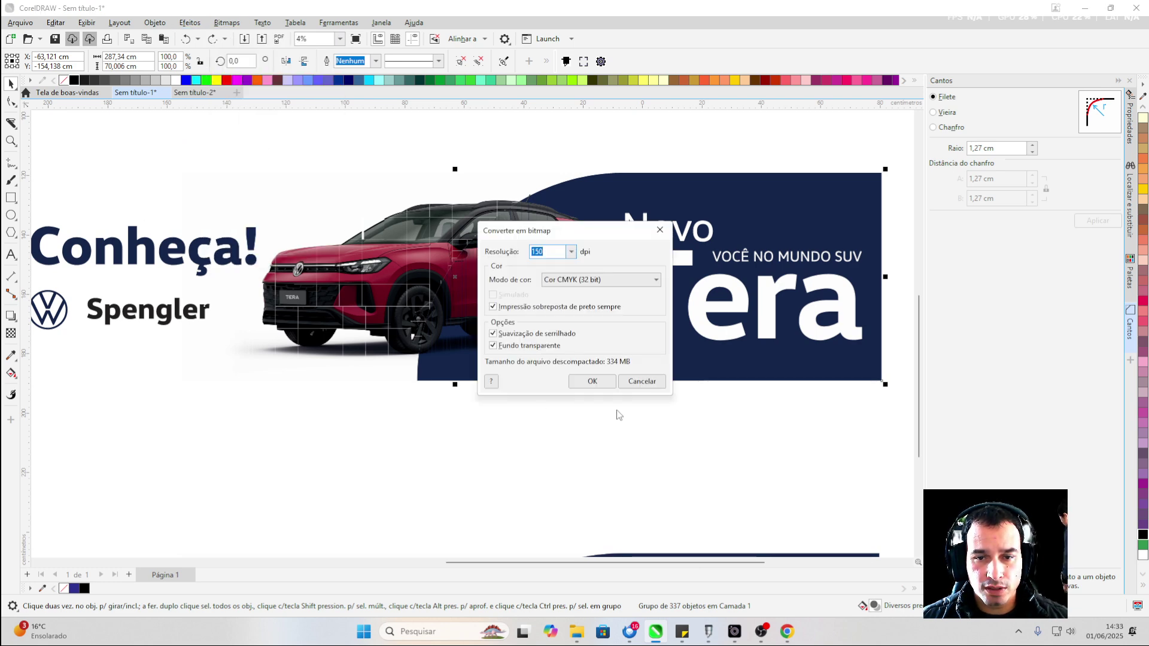
left_click(591, 381)
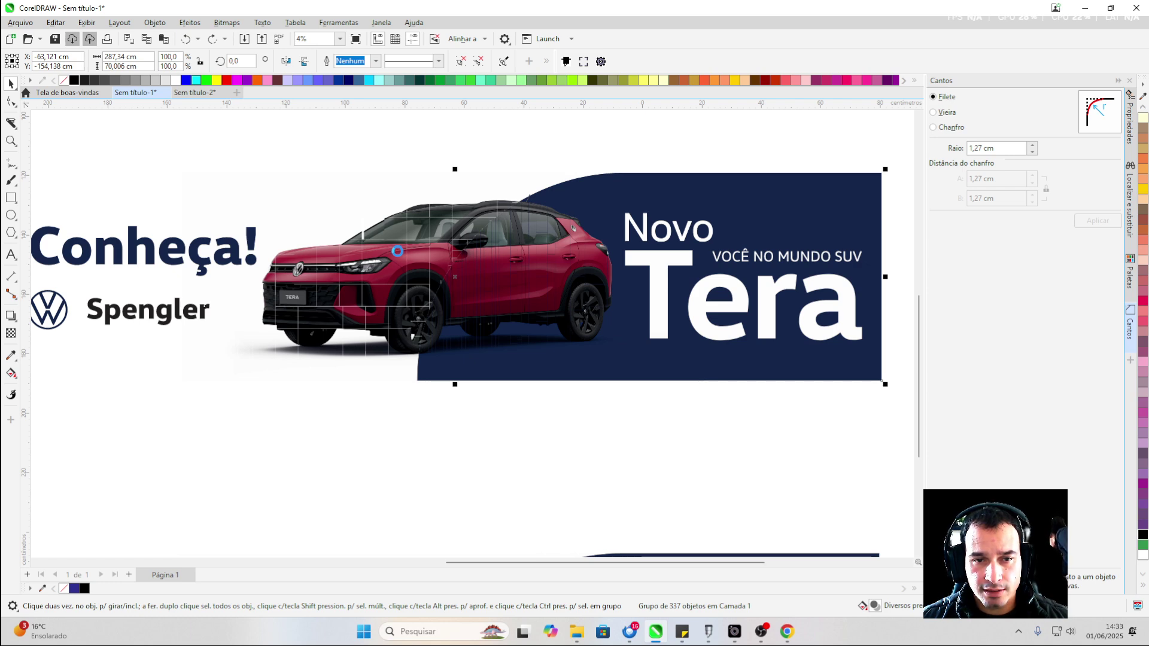
scroll(586, 288, "up", 2)
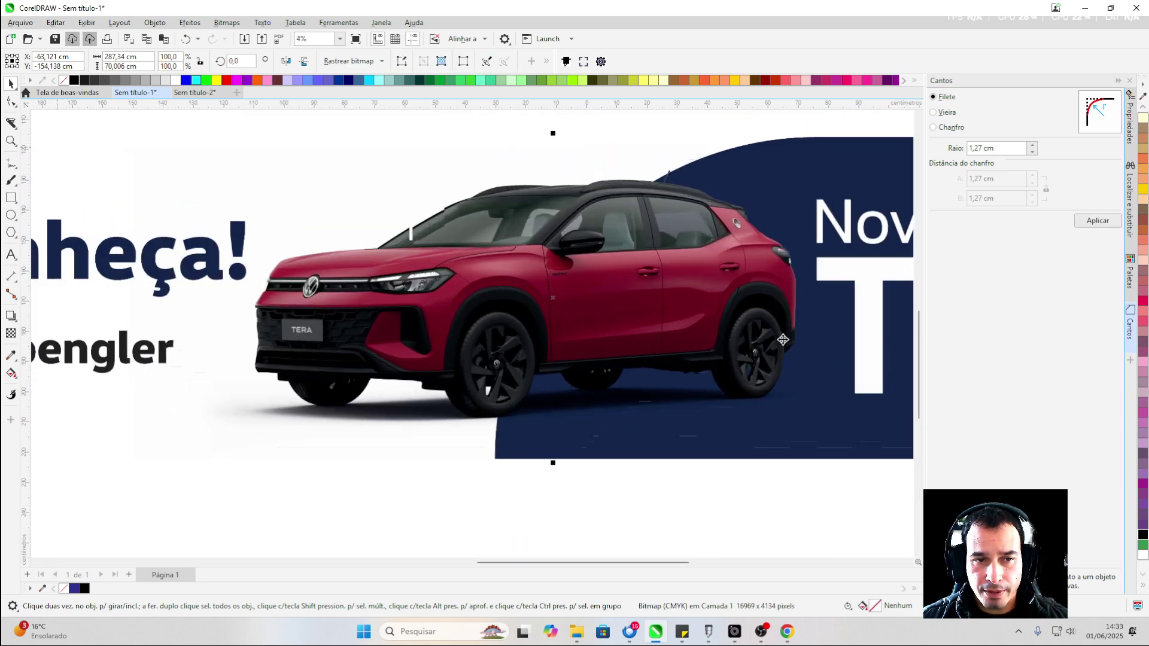
scroll(782, 339, "down", 3)
left_click(197, 287)
scroll(656, 336, "down", 1)
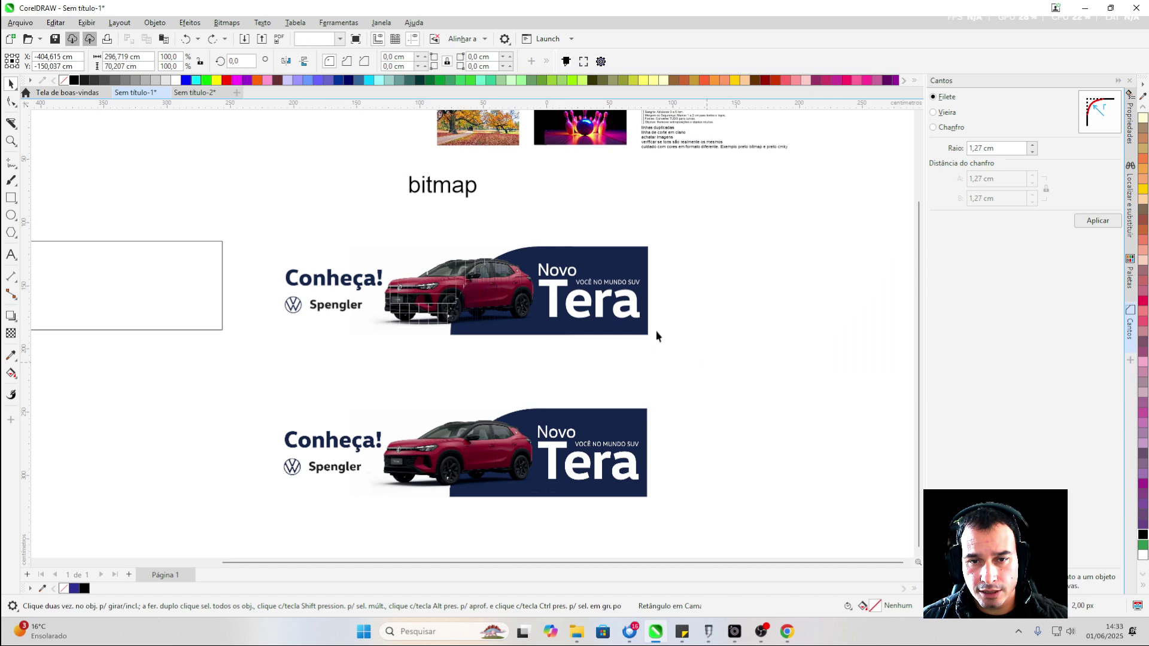
Draw an ellipse about 13.7 by 10.4 cm on the upper banner's blue area, above "Novo"
left_click(50, 205)
left_click(11, 215)
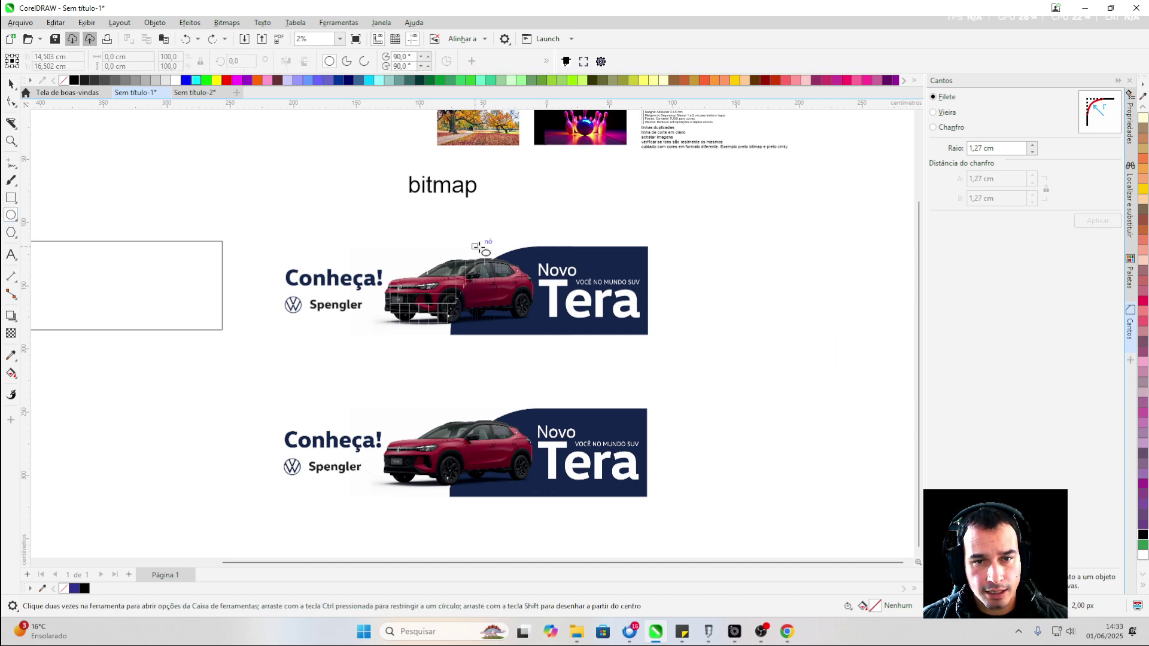
scroll(542, 248, "up", 3)
left_click_drag(554, 314, 477, 254)
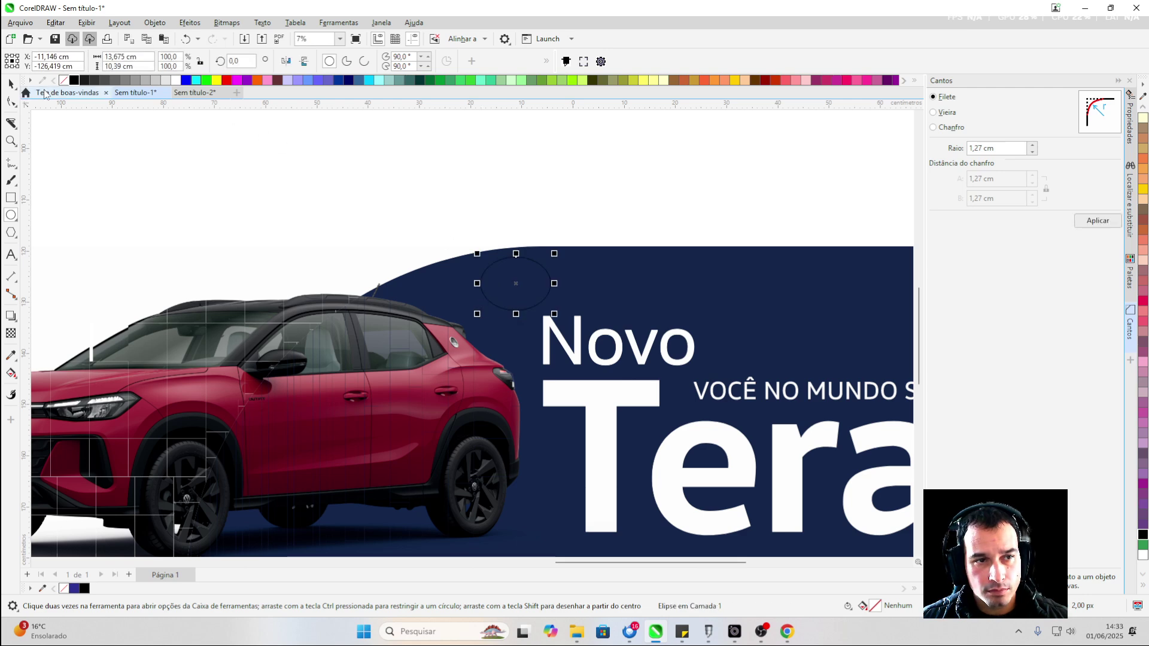
left_click(12, 84)
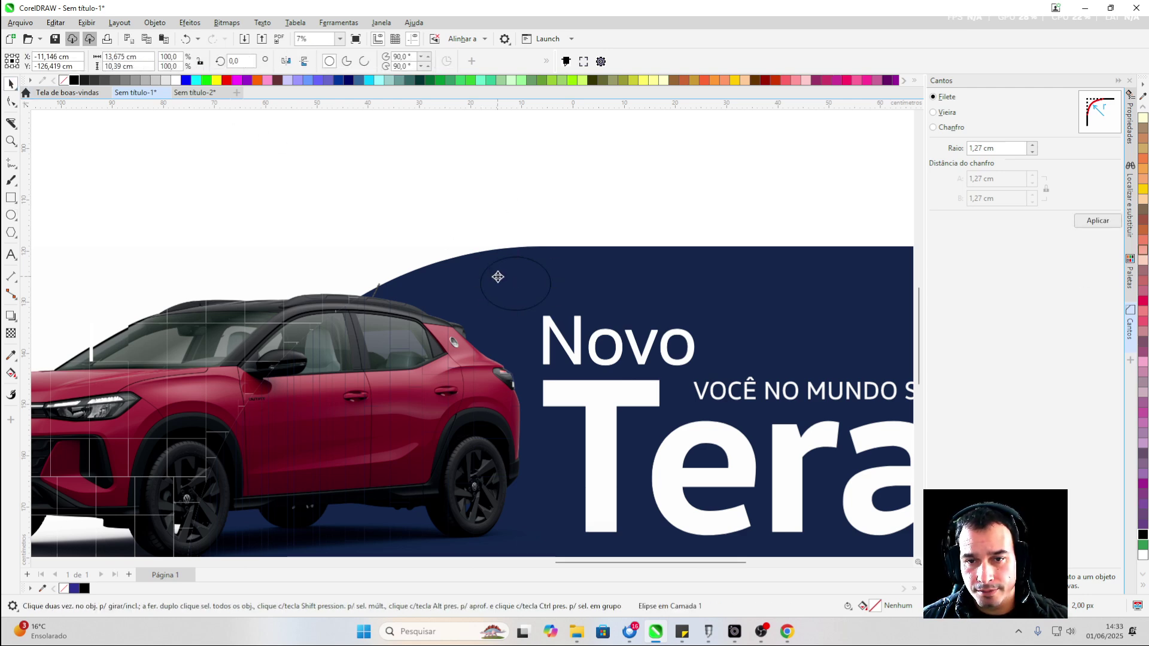
Duplicate the ellipse to about X 35.091 cm, Y -126.419 cm, and again directly below at about Y -141.888 cm
left_click_drag(504, 310, 737, 310)
right_click(736, 310)
scroll(337, 222, "down", 1)
scroll(337, 222, "down", 2)
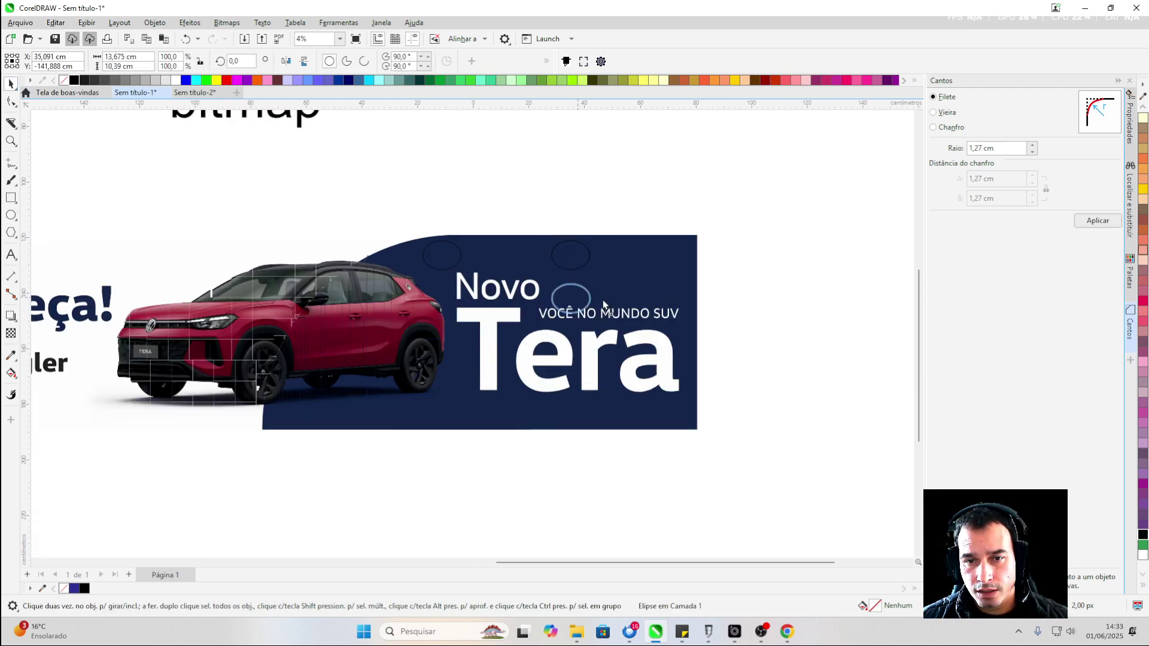
left_click_drag(604, 305, 582, 262)
scroll(869, 201, "down", 1)
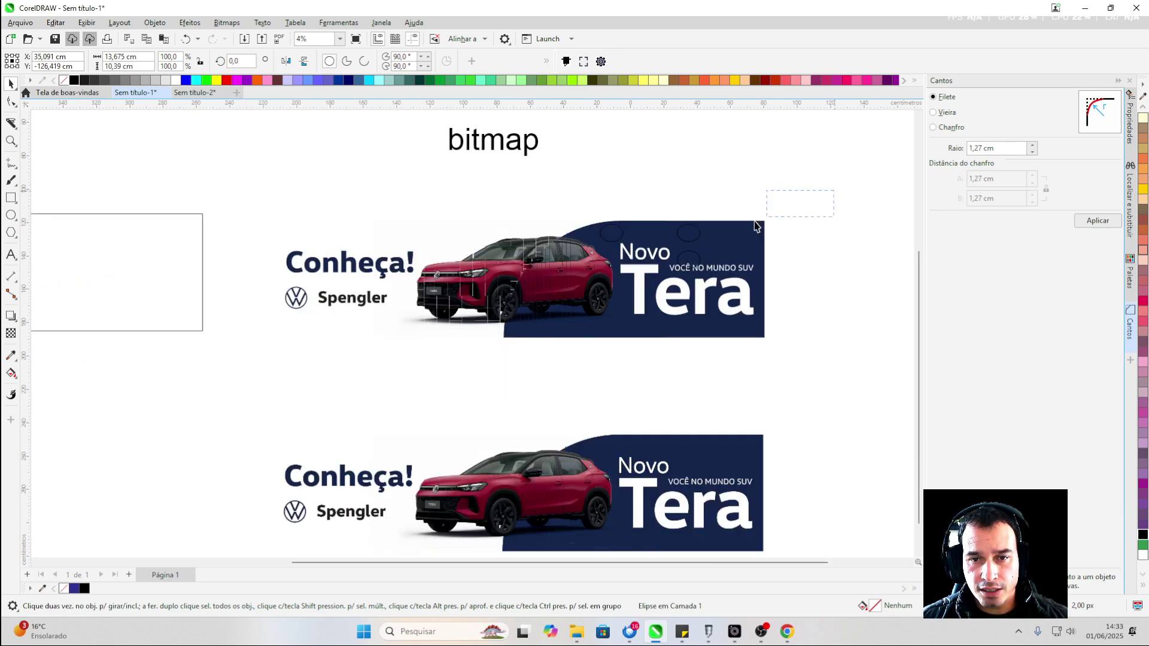
Fill the higher of the two ellipses above "VOCÊ NO MUNDO SUV" with yellow
scroll(617, 218, "up", 1)
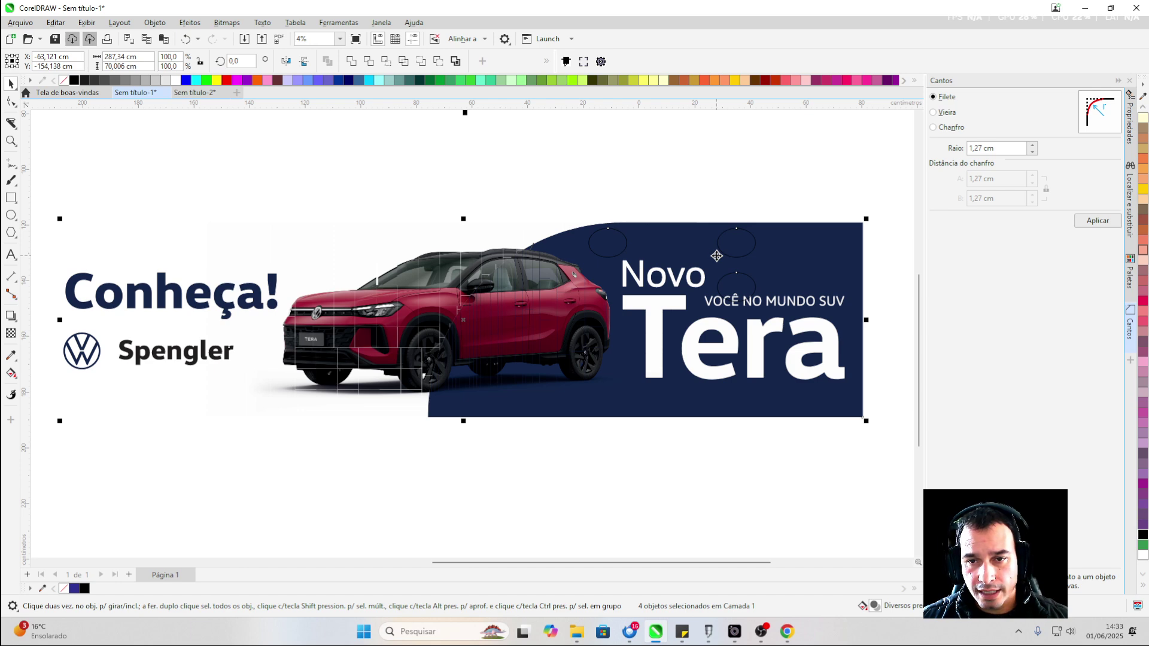
left_click(723, 182)
scroll(739, 181, "down", 1)
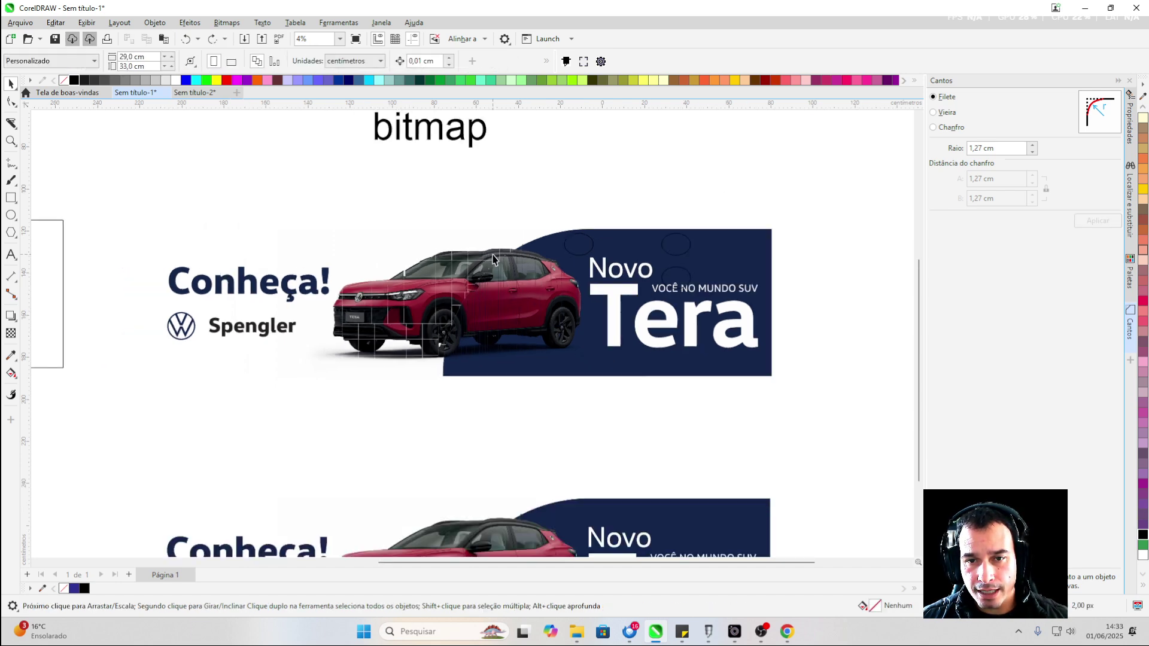
left_click(687, 249)
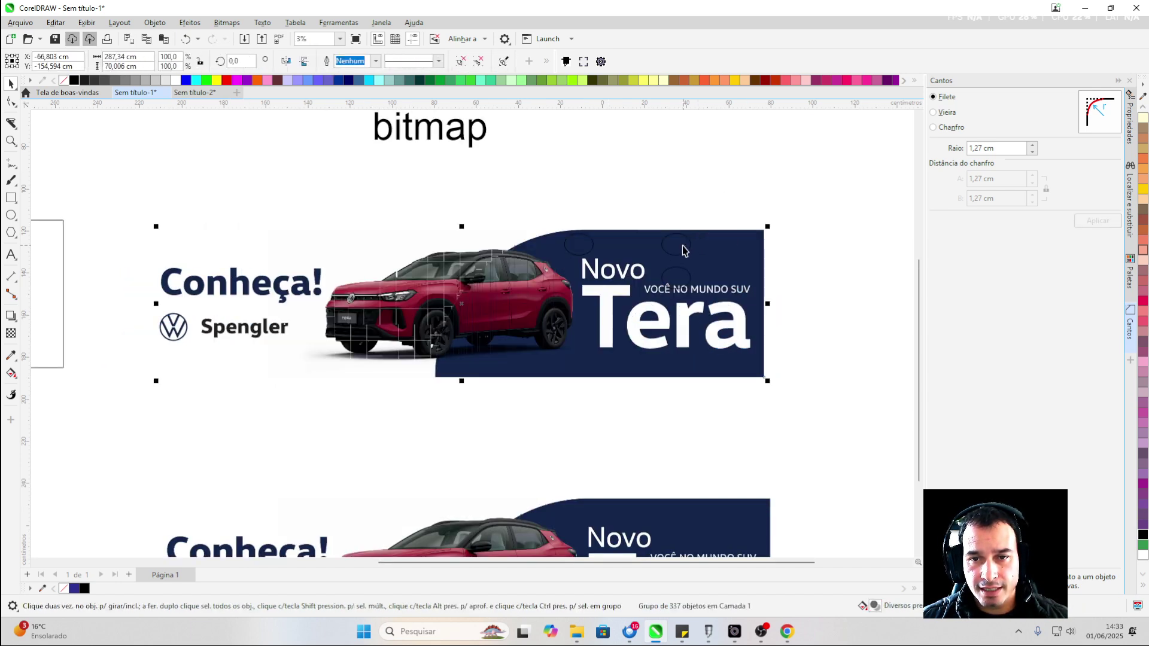
left_click(673, 246)
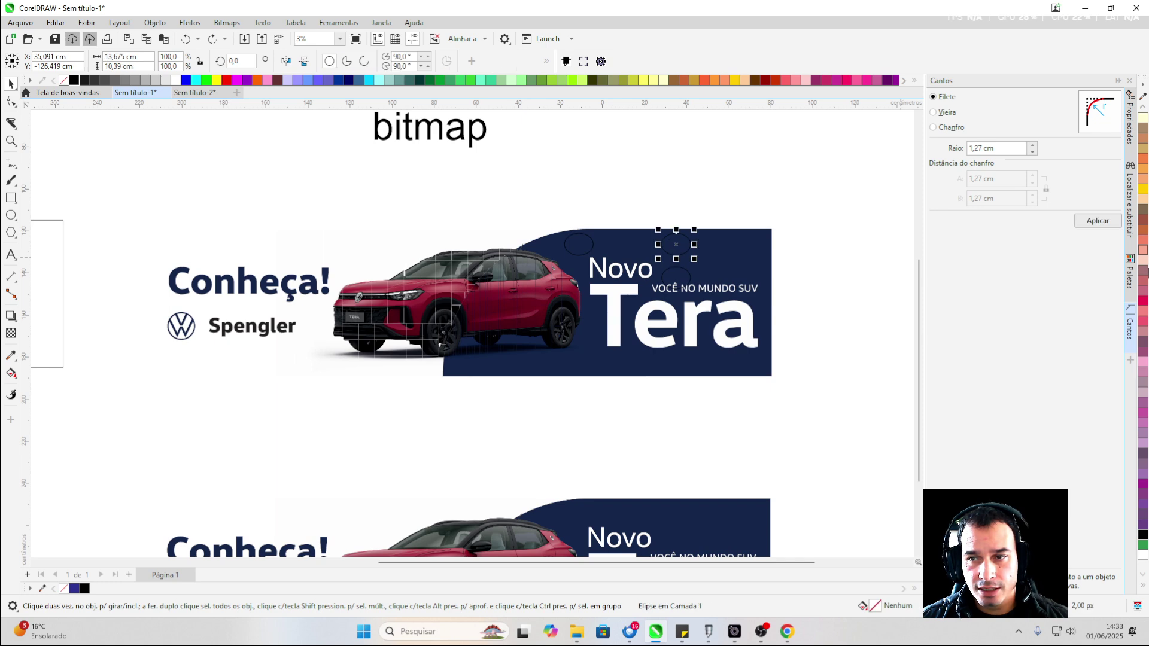
left_click(1143, 188)
left_click(723, 212)
Send the yellow ellipse behind the upper Tera banner
scroll(723, 235, "up", 1)
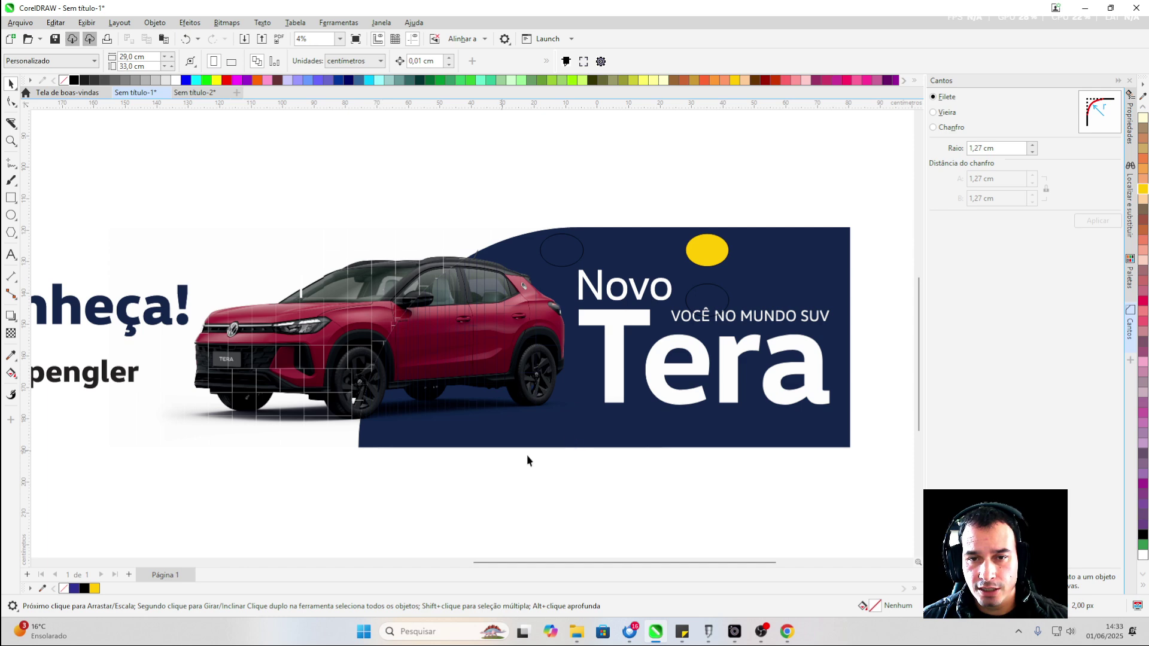
scroll(577, 256, "down", 1)
scroll(698, 277, "up", 1)
scroll(597, 246, "up", 1)
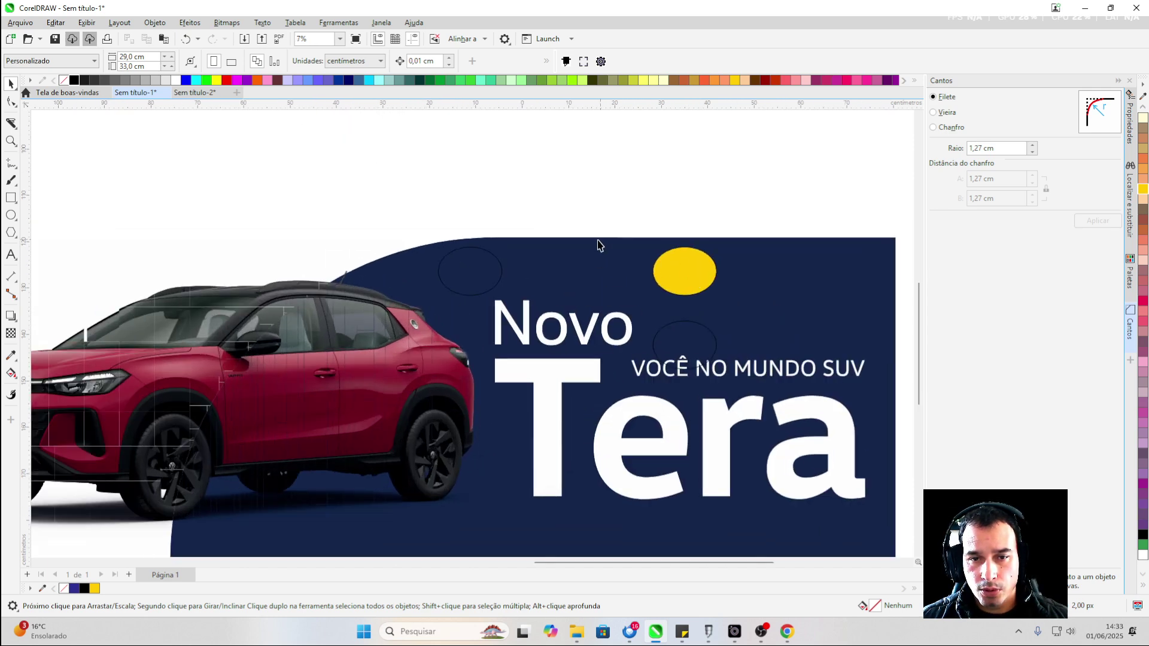
scroll(763, 240, "down", 2)
left_click(651, 255)
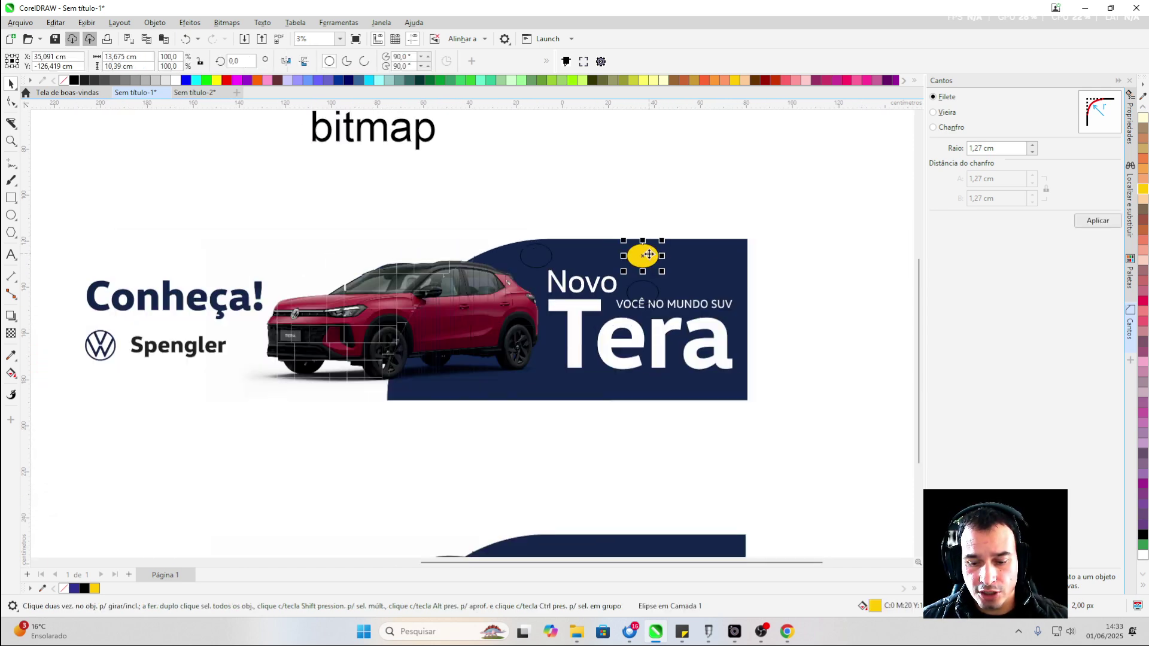
left_click(774, 205)
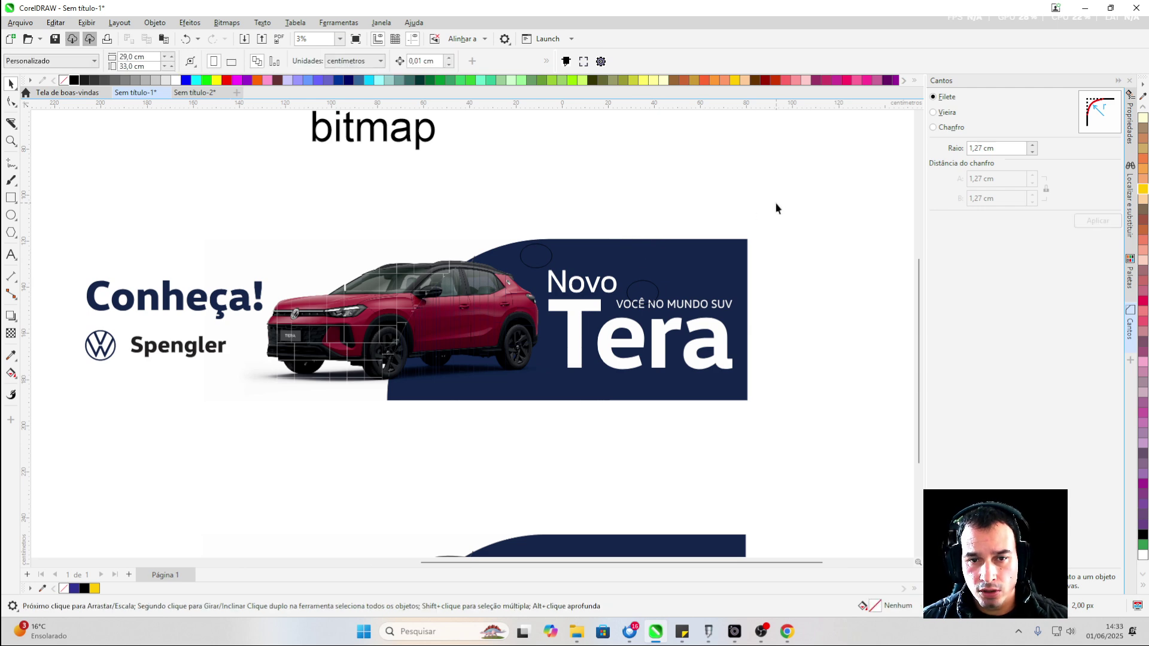
Group the upper Tera banner together with the three ellipses
scroll(774, 206, "down", 1)
left_click_drag(775, 206, 178, 342)
key("ctrl+g")
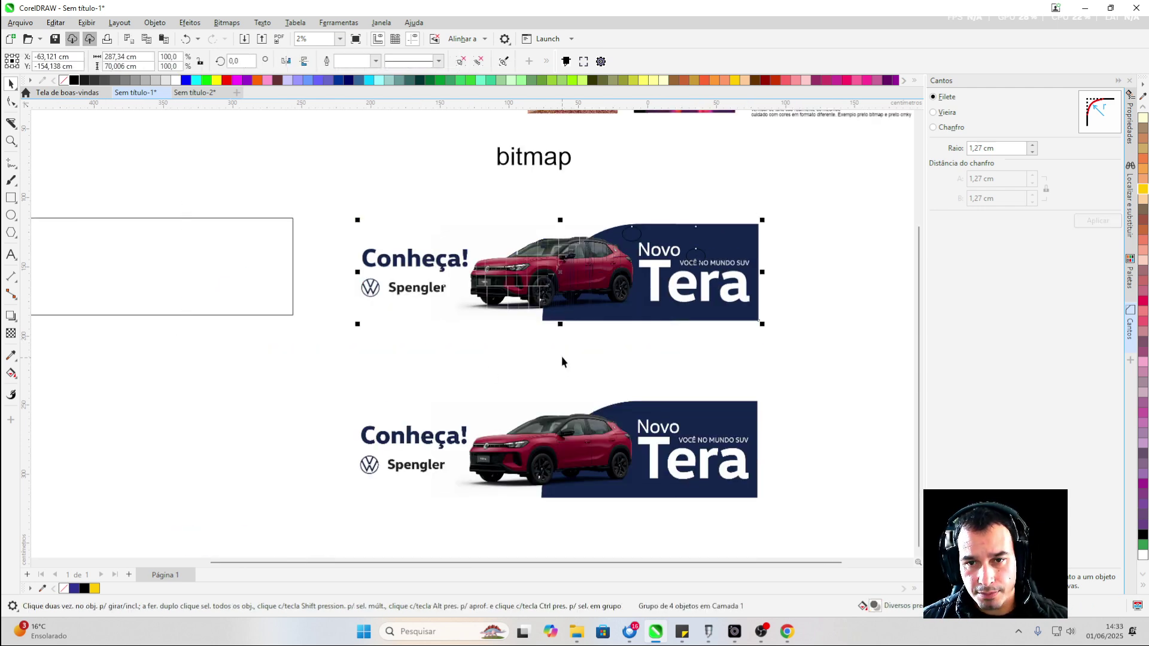
scroll(562, 359, "up", 3)
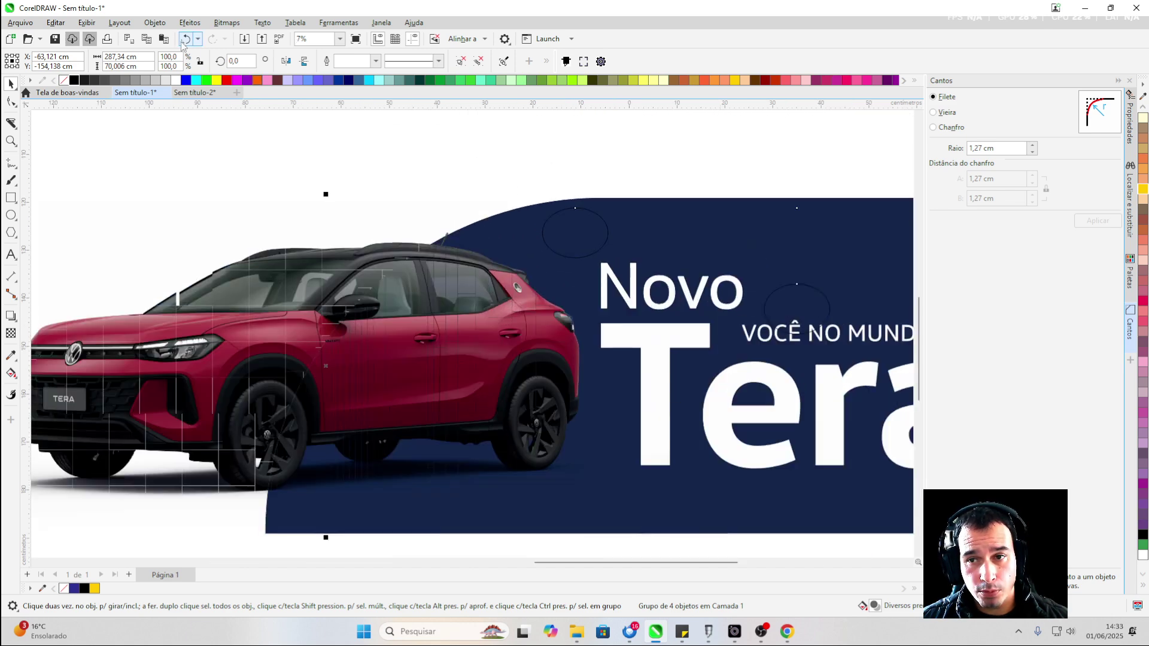
scroll(516, 233, "down", 2)
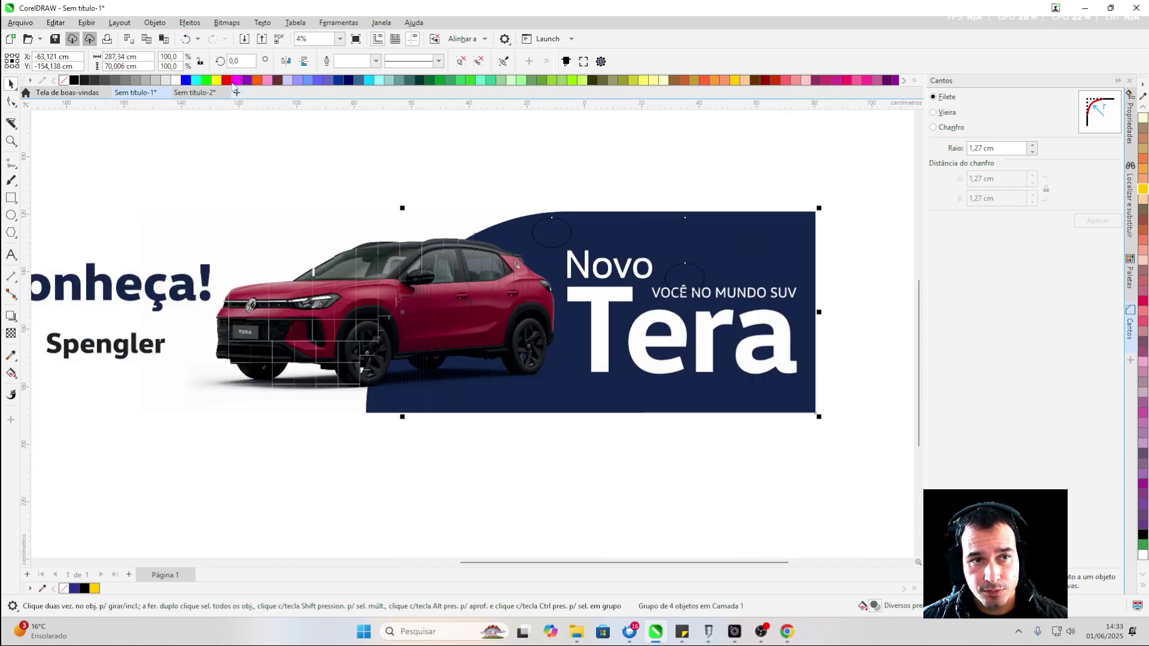
Try to move the banner within the group of four objects, and undo the move
left_click(177, 28)
left_click(481, 172)
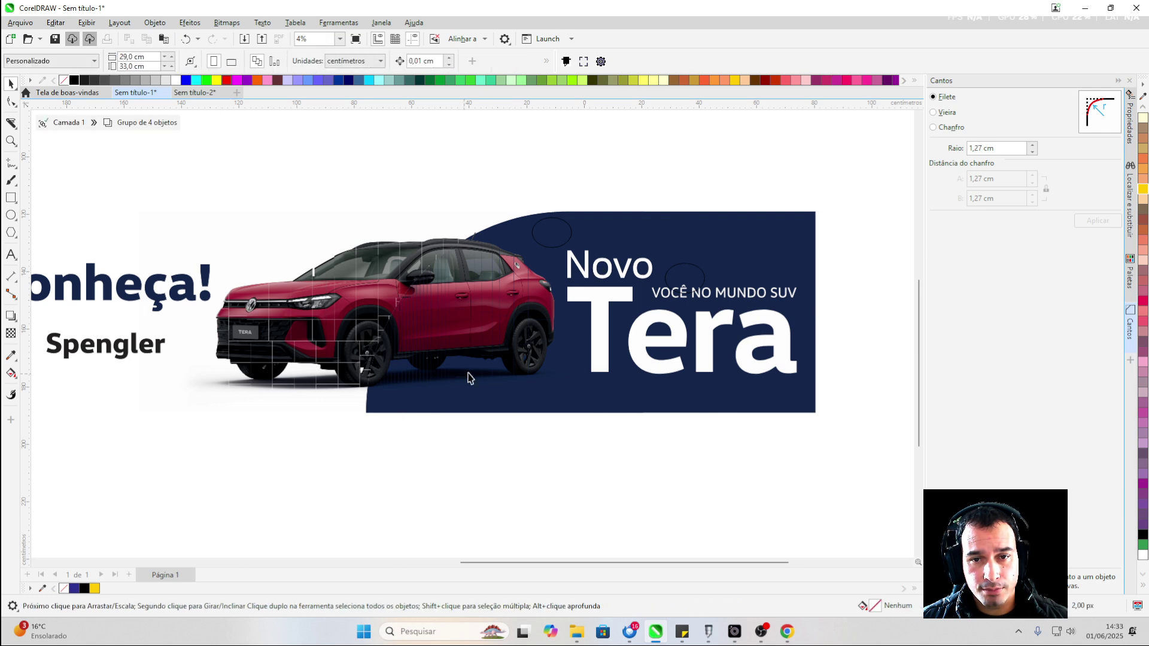
left_click_drag(664, 214, 573, 275)
key("ctrl+z")
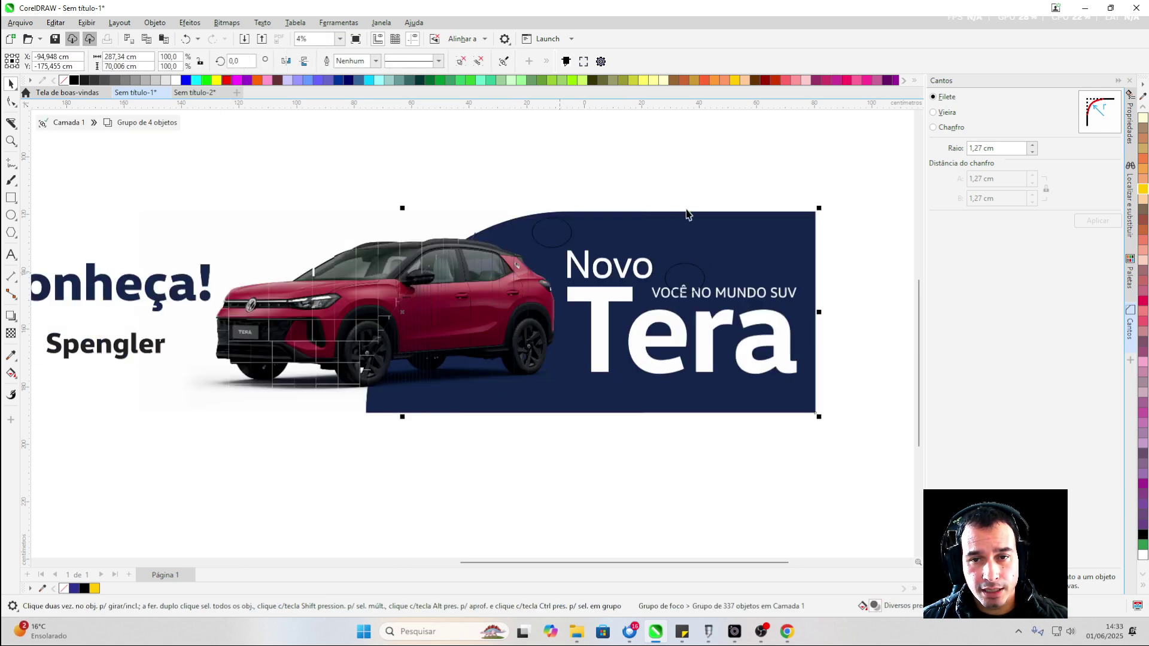
scroll(634, 275, "down", 1)
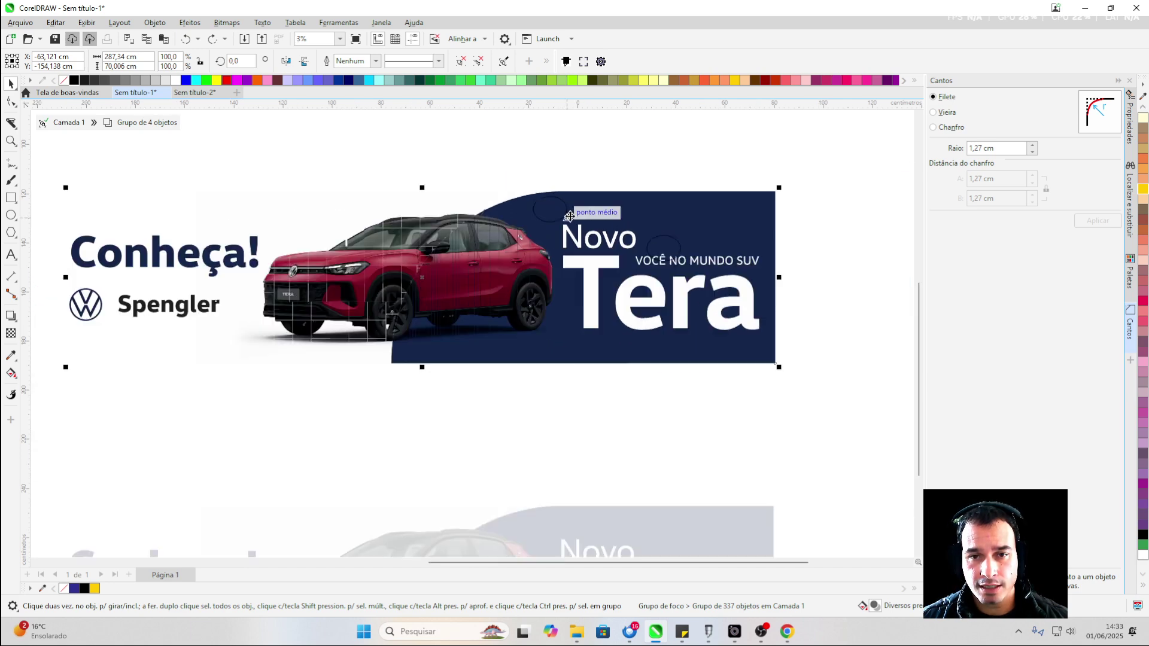
Undo the grouping and bring the yellow ellipse back in front of the banner
key("Tab")
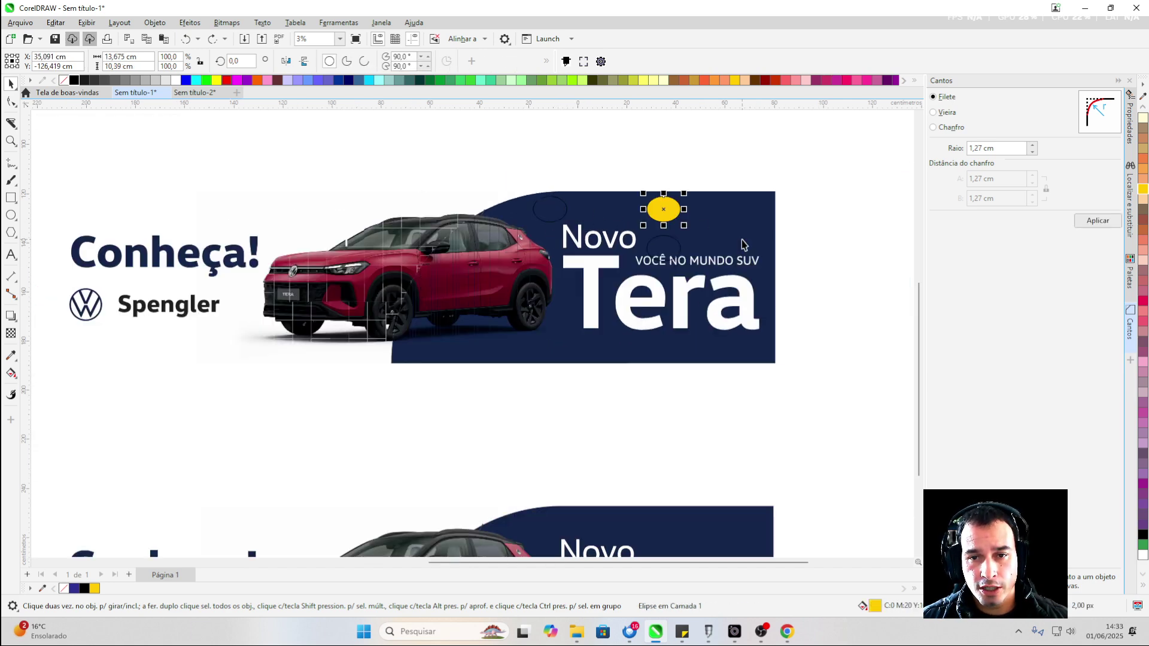
left_click(815, 221)
scroll(392, 191, "up", 1)
scroll(428, 207, "down", 2)
scroll(424, 217, "up", 1)
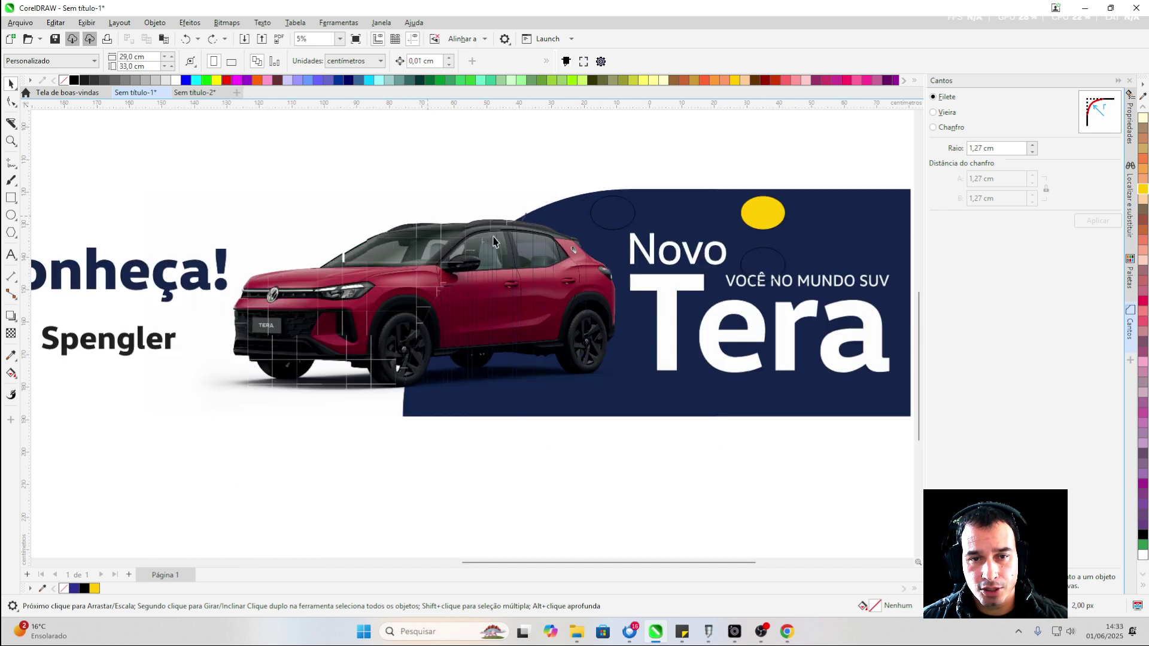
Group the upper banner with its three ellipses again, and ungroup them
scroll(494, 241, "down", 1)
scroll(762, 180, "down", 1)
left_click_drag(855, 171, 154, 351)
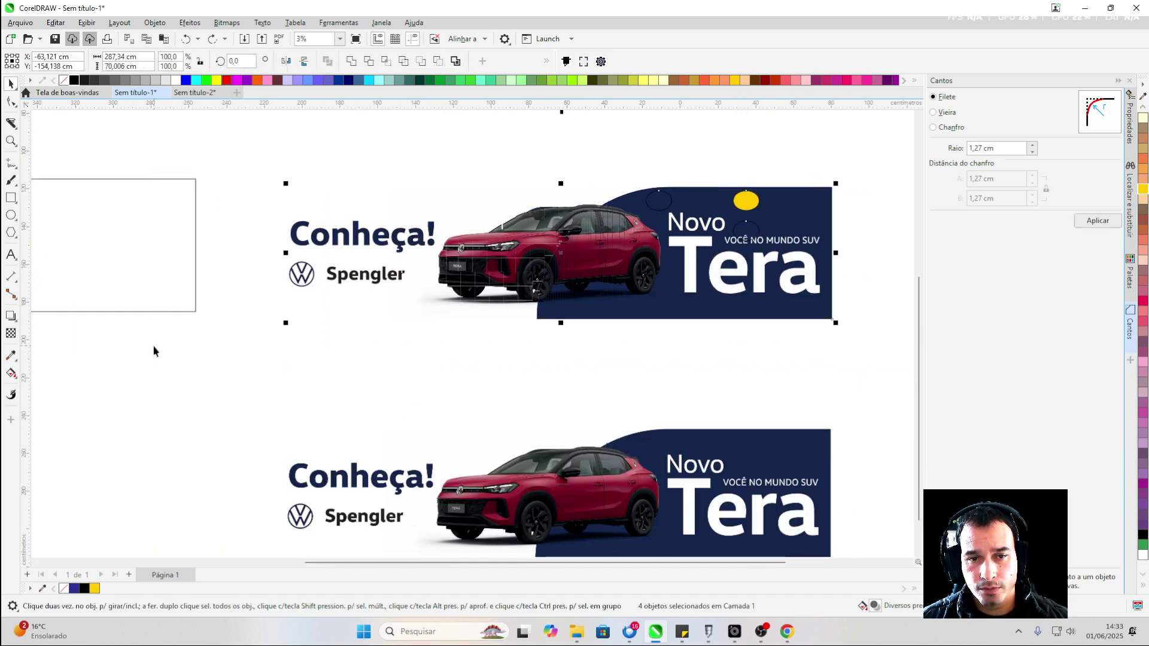
key("ctrl+g")
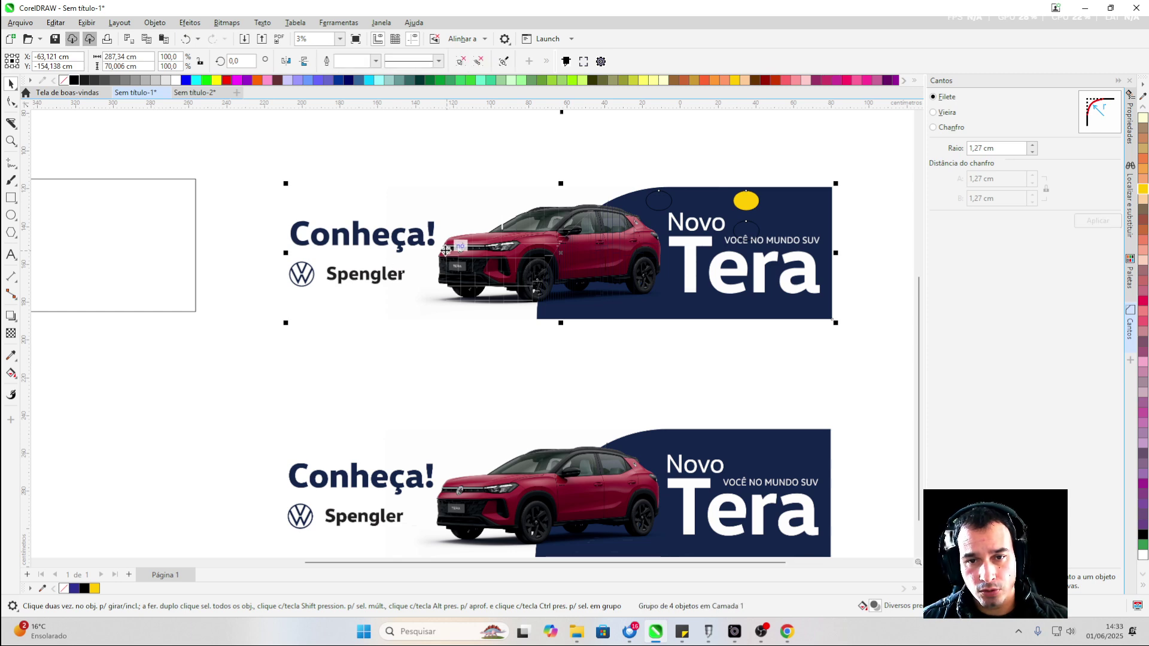
key("ctrl+u")
Switch the document view to wireframe and check the outlines within the upper Tera banner group
scroll(661, 192, "up", 2)
left_click(87, 22)
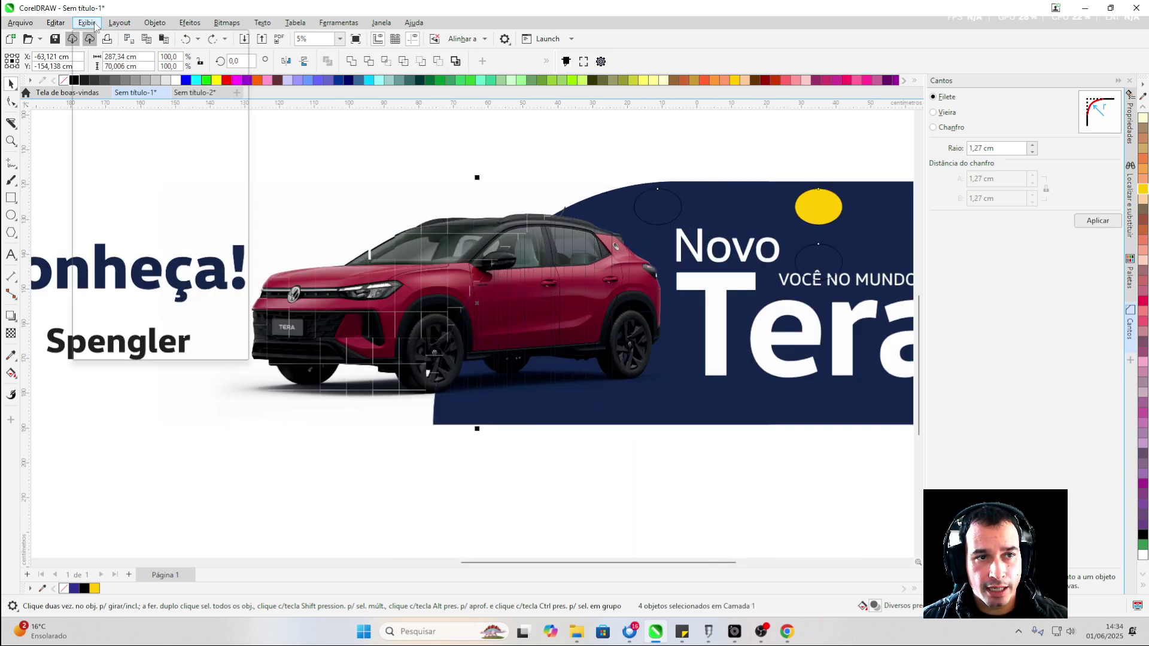
left_click(90, 38)
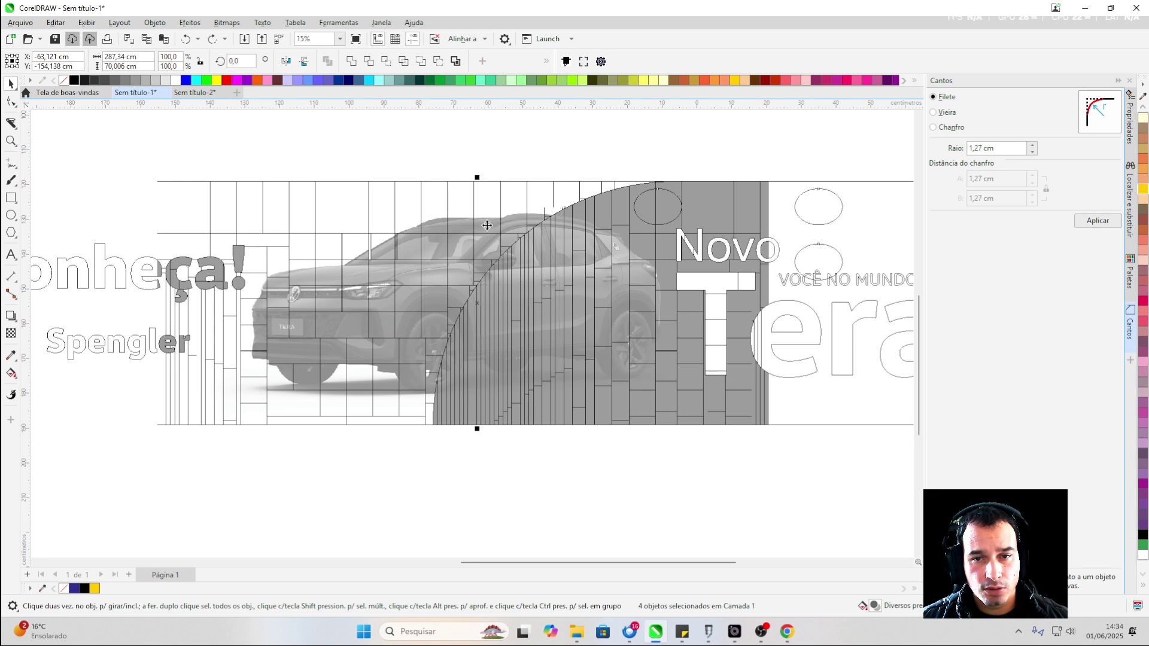
scroll(487, 225, "down", 2)
left_click(396, 219)
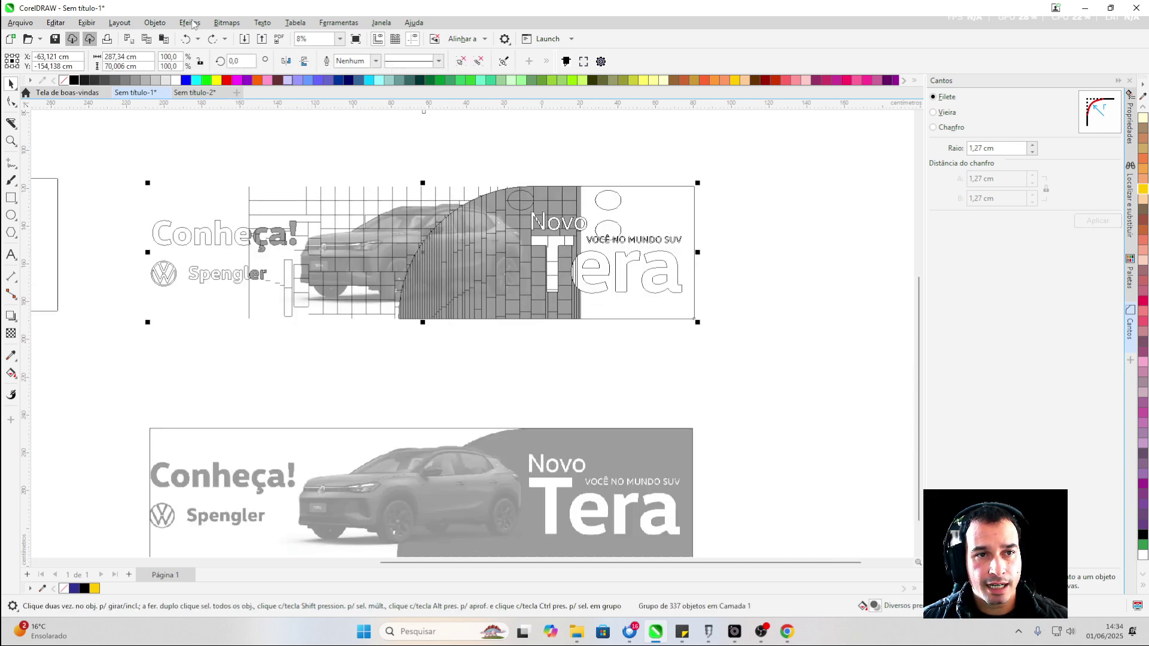
left_click(227, 175)
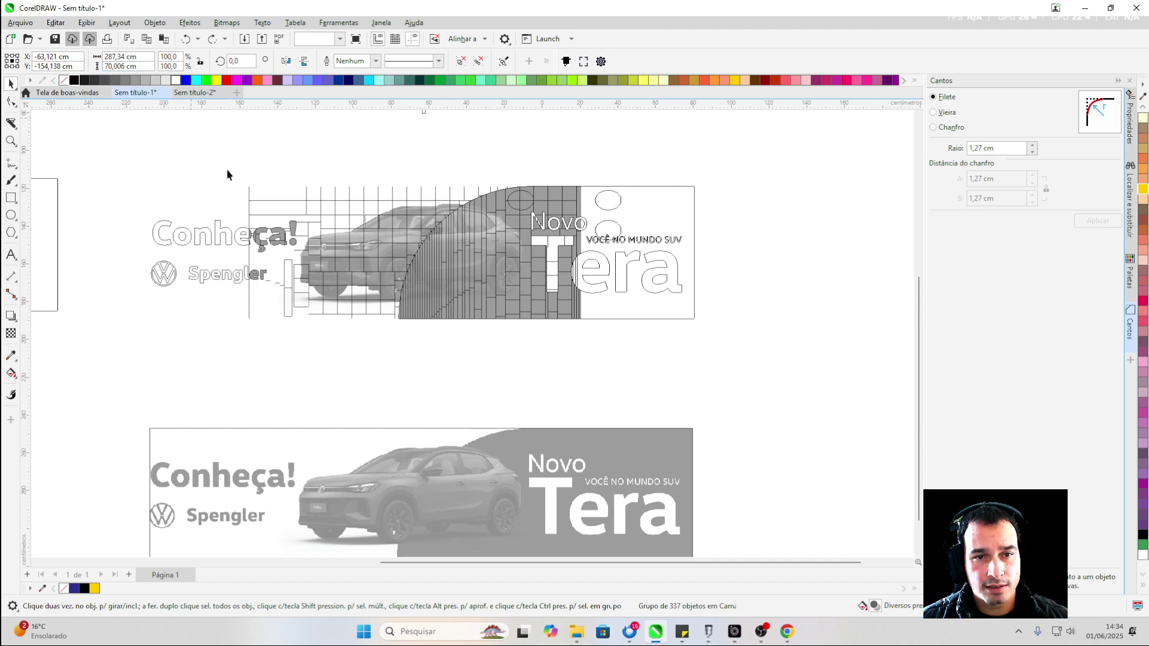
Convert the upper Tera banner group to a 300 dpi CMYK bitmap with a transparent background
left_click(419, 248)
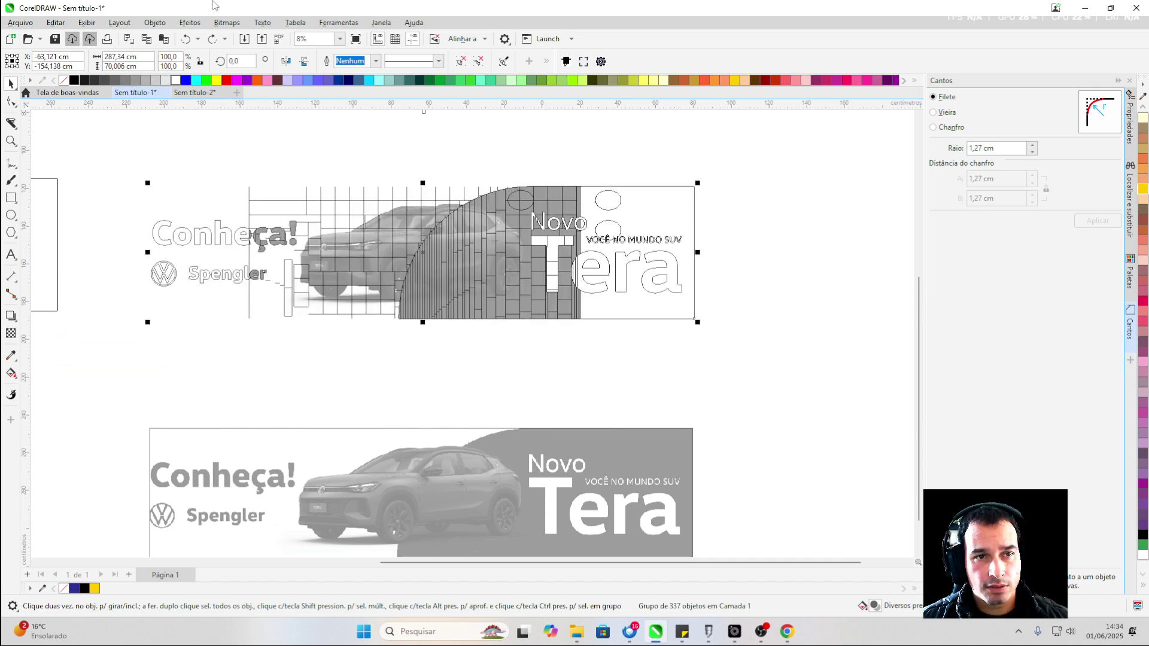
left_click(225, 22)
left_click(226, 37)
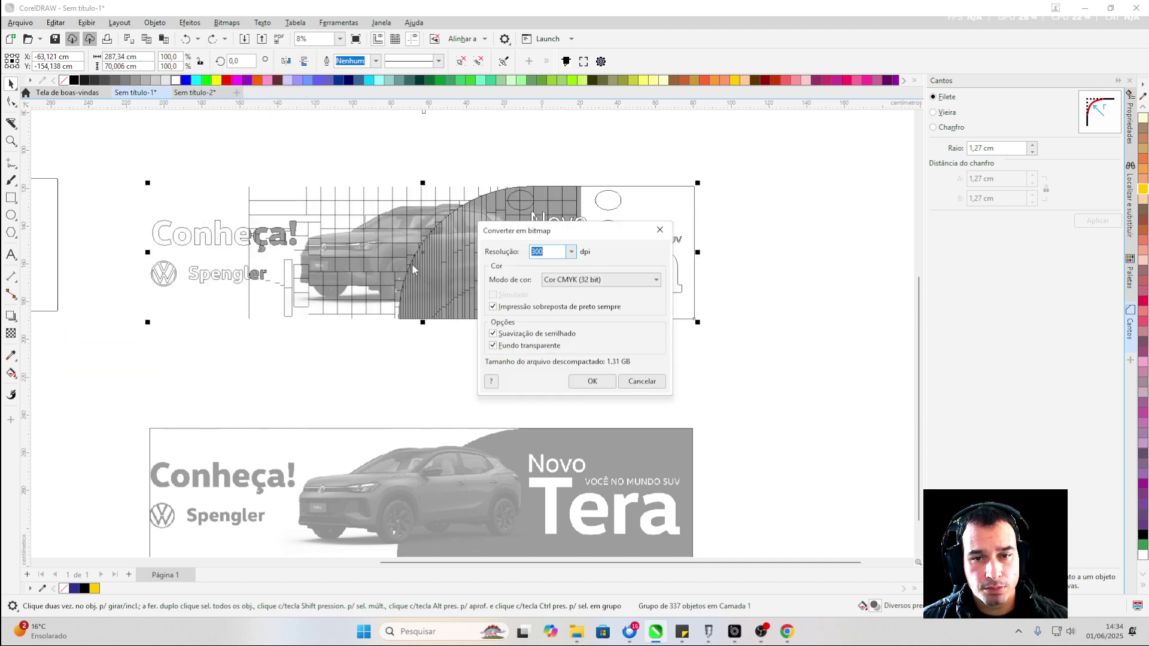
left_click(590, 385)
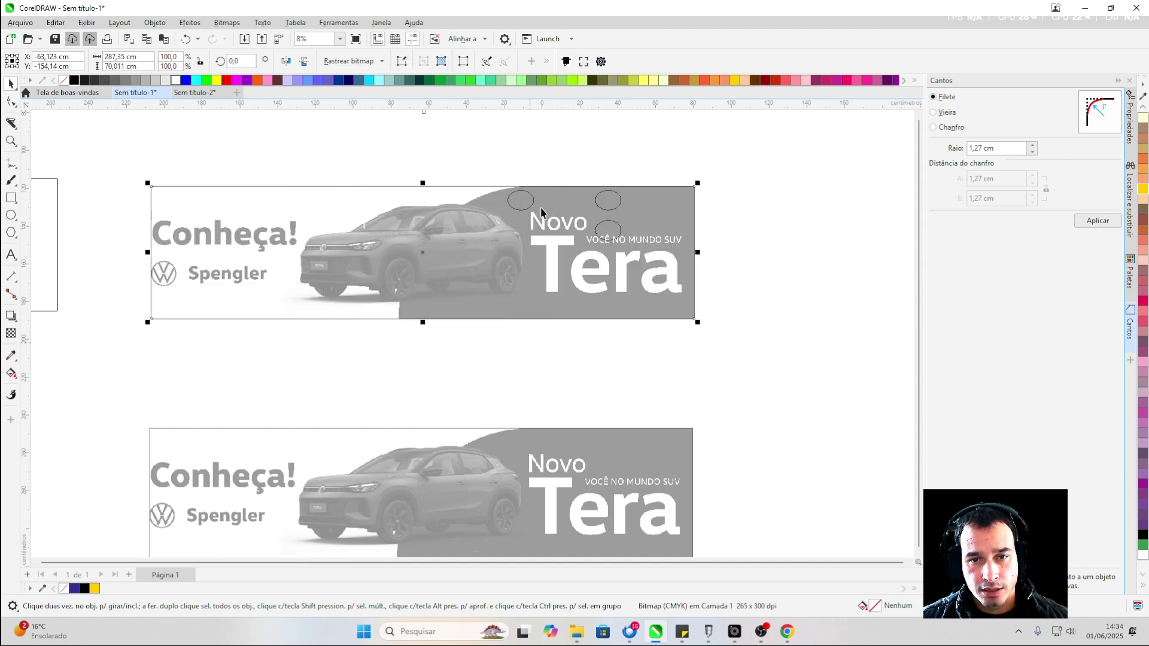
Check the three ellipses over the banner bitmap in wireframe and shift the one above the car's rear slightly
scroll(529, 201, "up", 2)
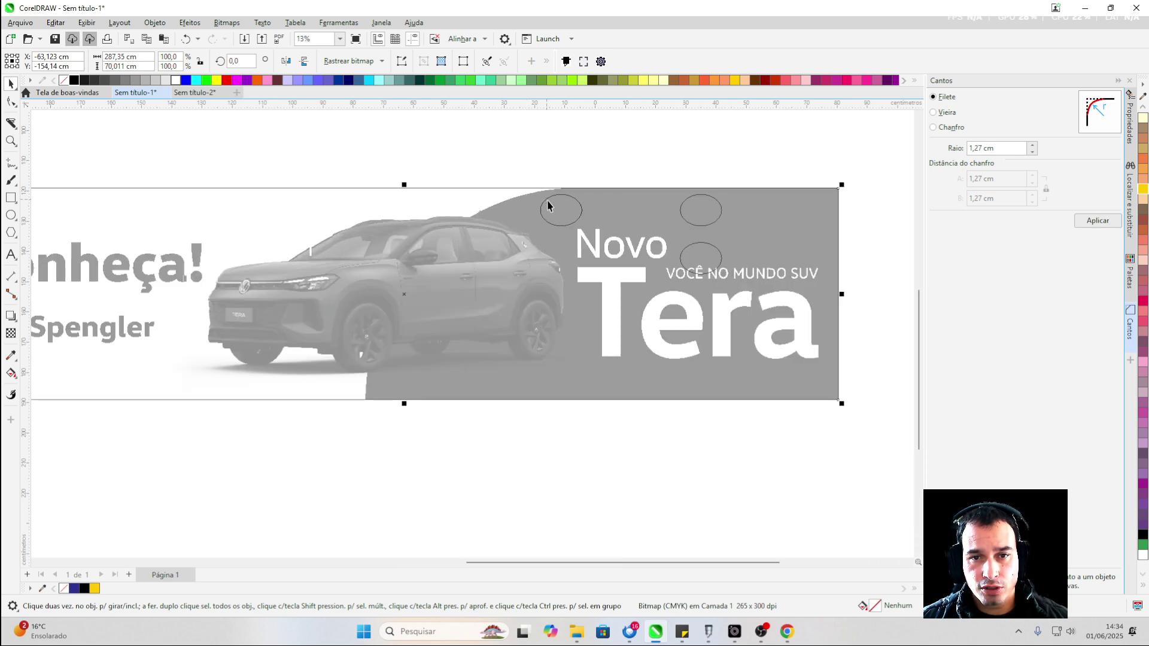
left_click(546, 205)
left_click(698, 242)
left_click(624, 201)
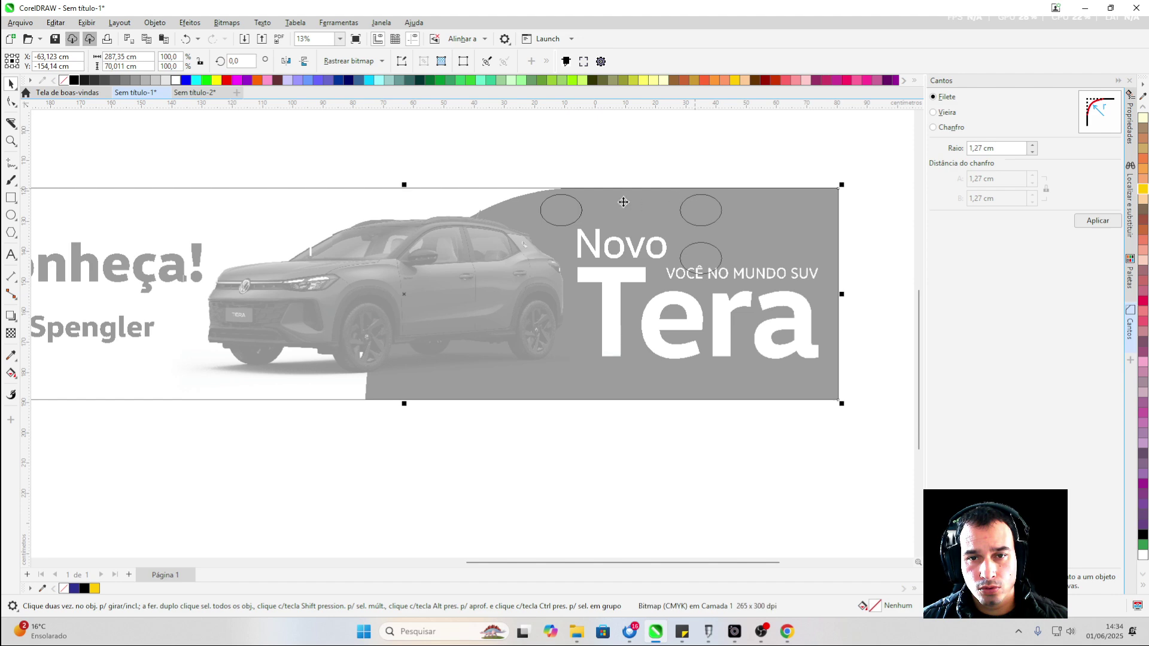
left_click_drag(567, 198, 562, 205)
left_click(699, 203)
left_click_drag(701, 272, 698, 272)
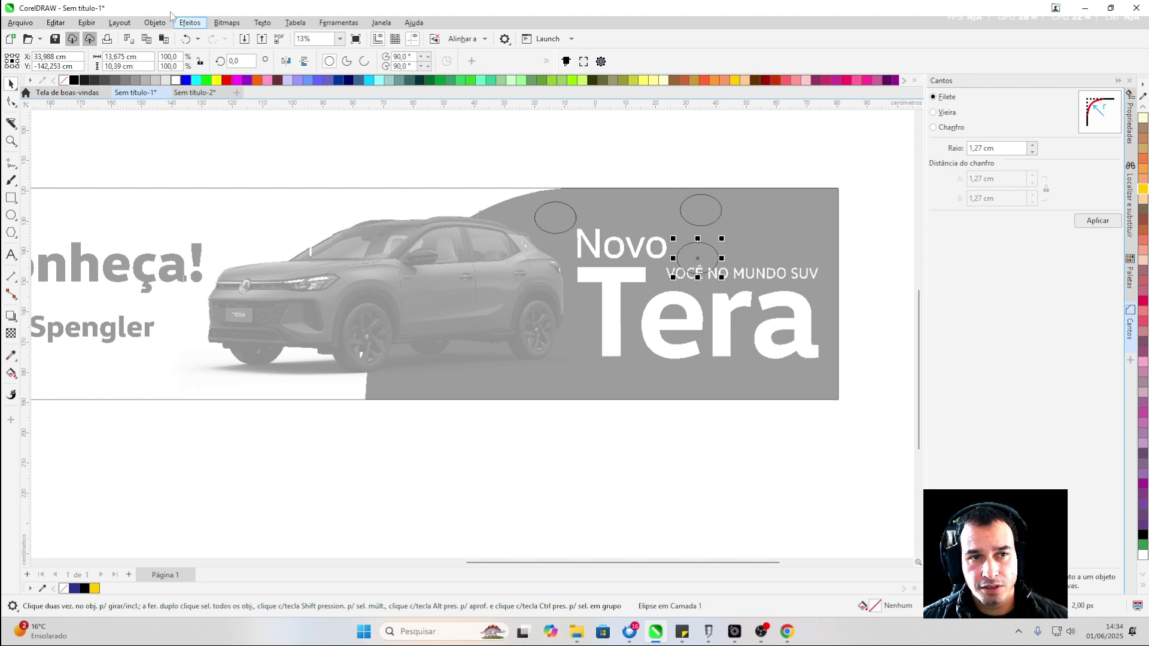
Switch the document view from wireframe back to full-colour display
left_click(88, 22)
left_click(114, 65)
scroll(258, 128, "down", 3)
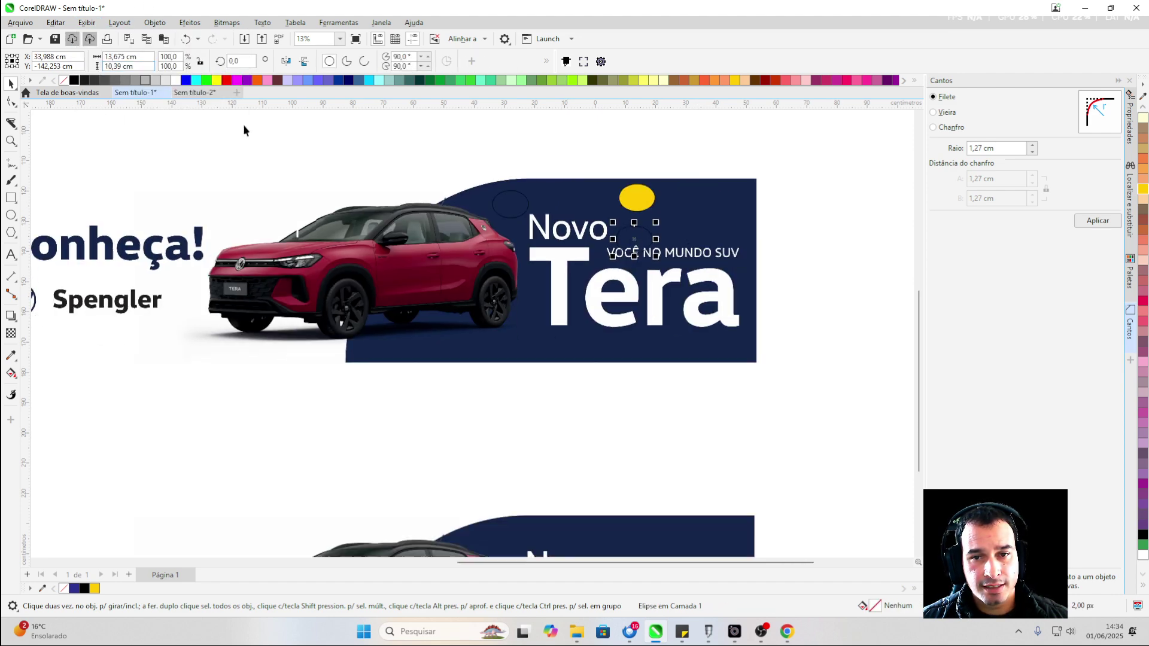
Select the upper banner bitmap together with its three ellipses and delete them
left_click_drag(551, 133, 438, 277)
left_click_drag(707, 123, 695, 130)
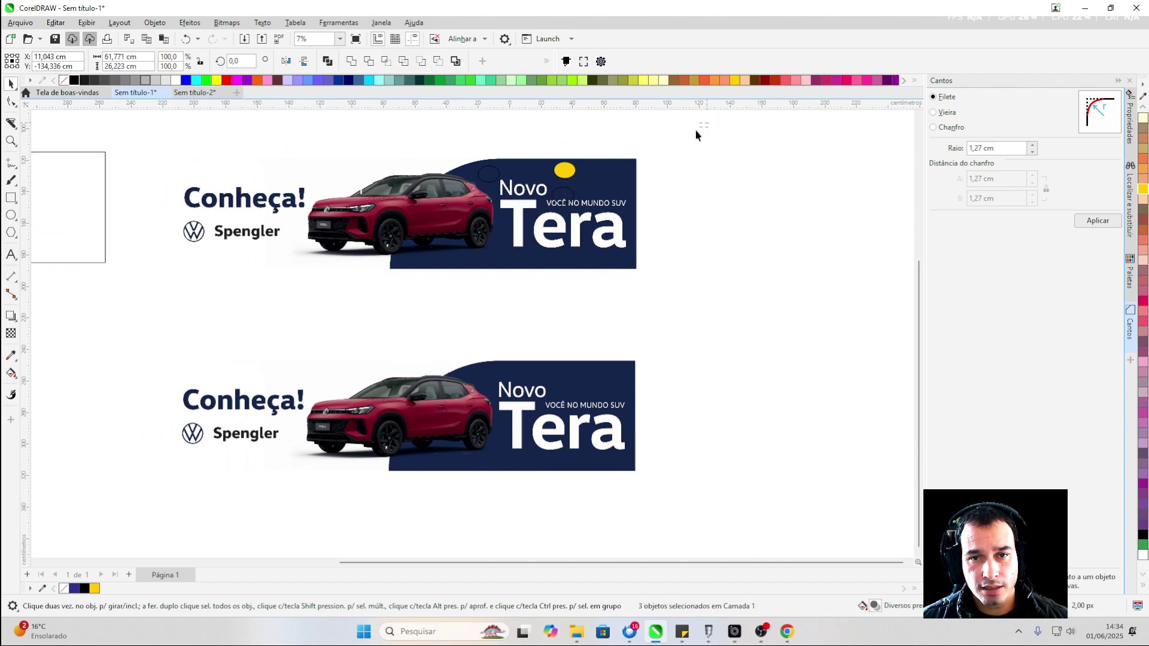
left_click_drag(139, 352, 139, 351)
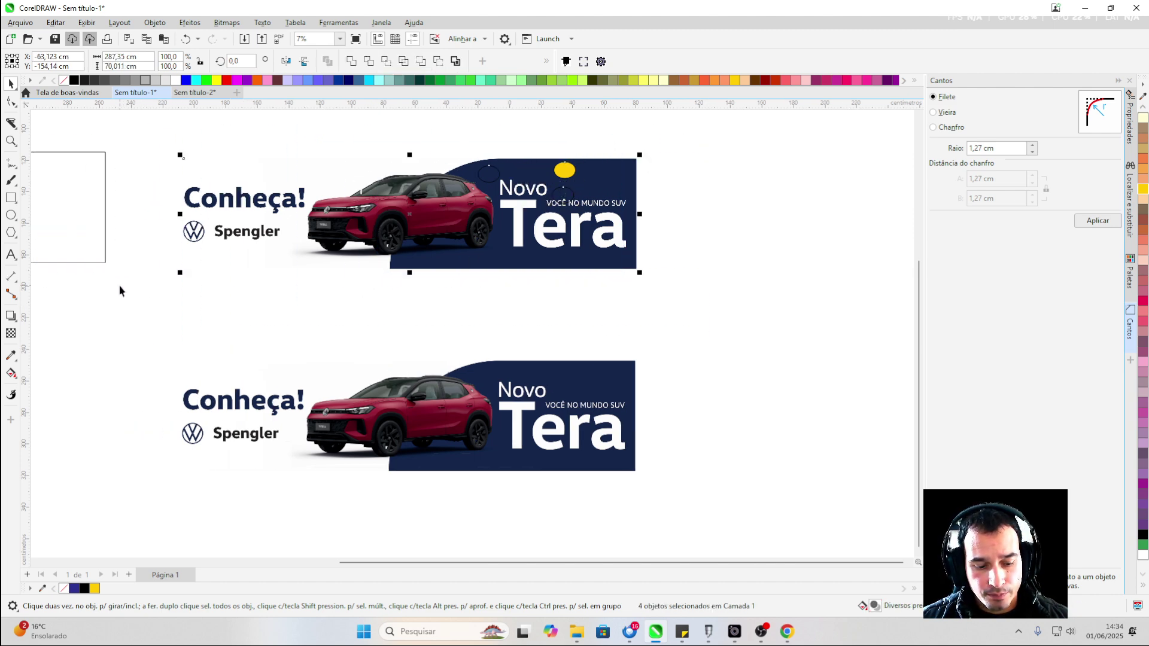
scroll(497, 117, "up", 3)
scroll(481, 228, "down", 4)
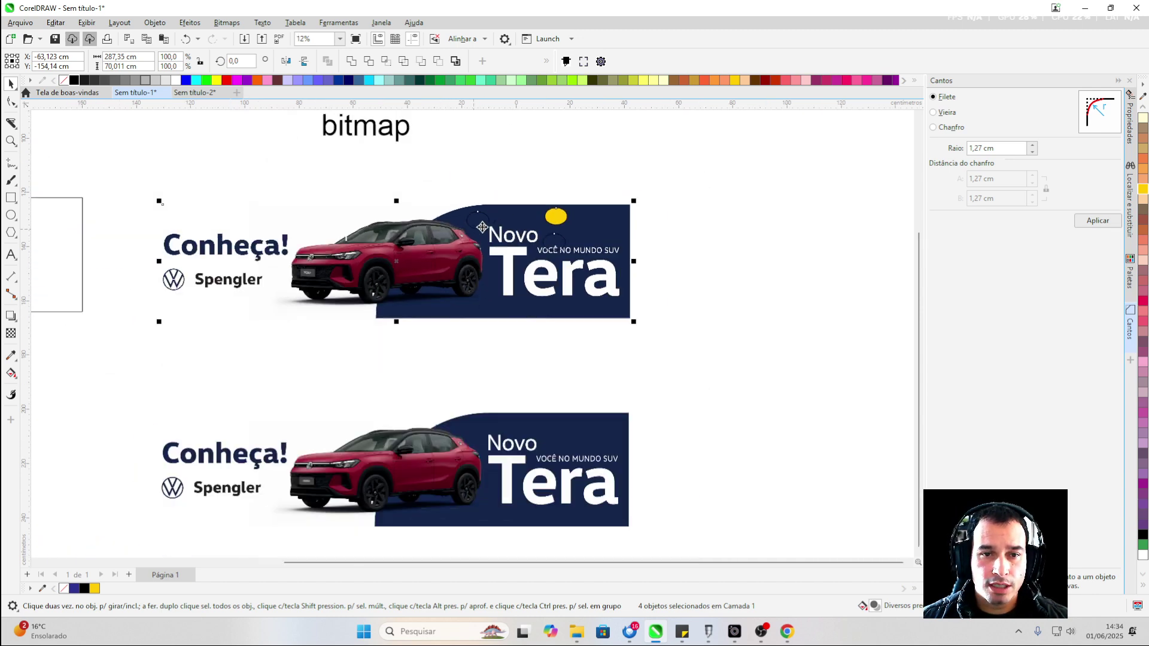
scroll(211, 240, "up", 3)
scroll(200, 223, "down", 3)
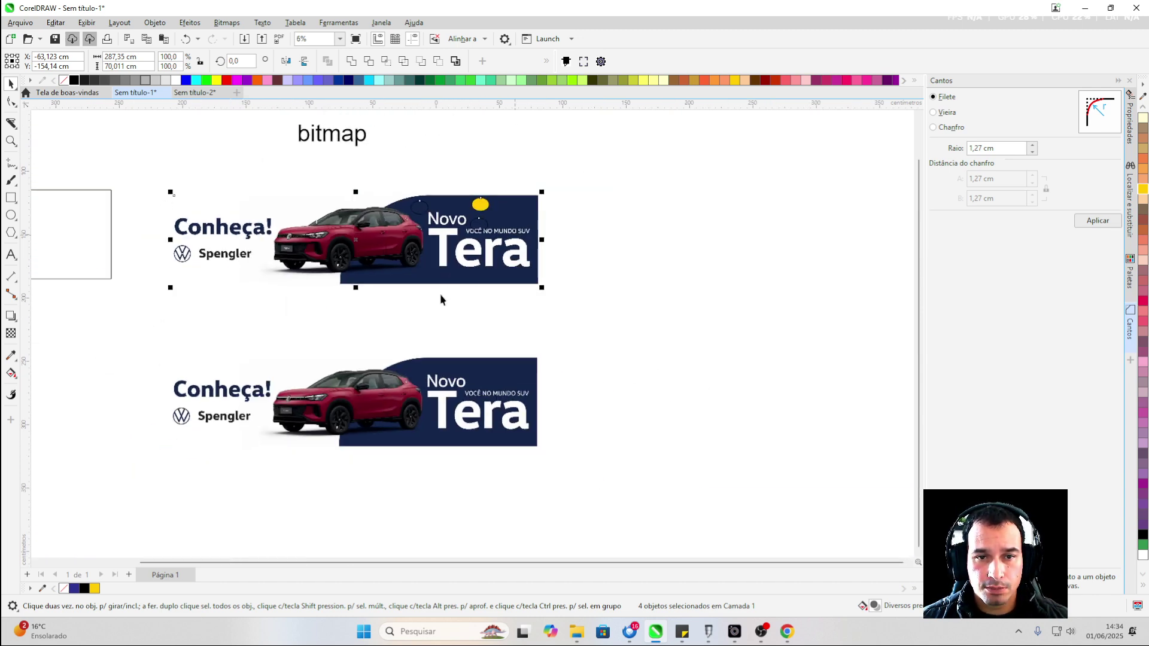
scroll(441, 300, "down", 3)
key("Delete")
scroll(359, 207, "up", 2)
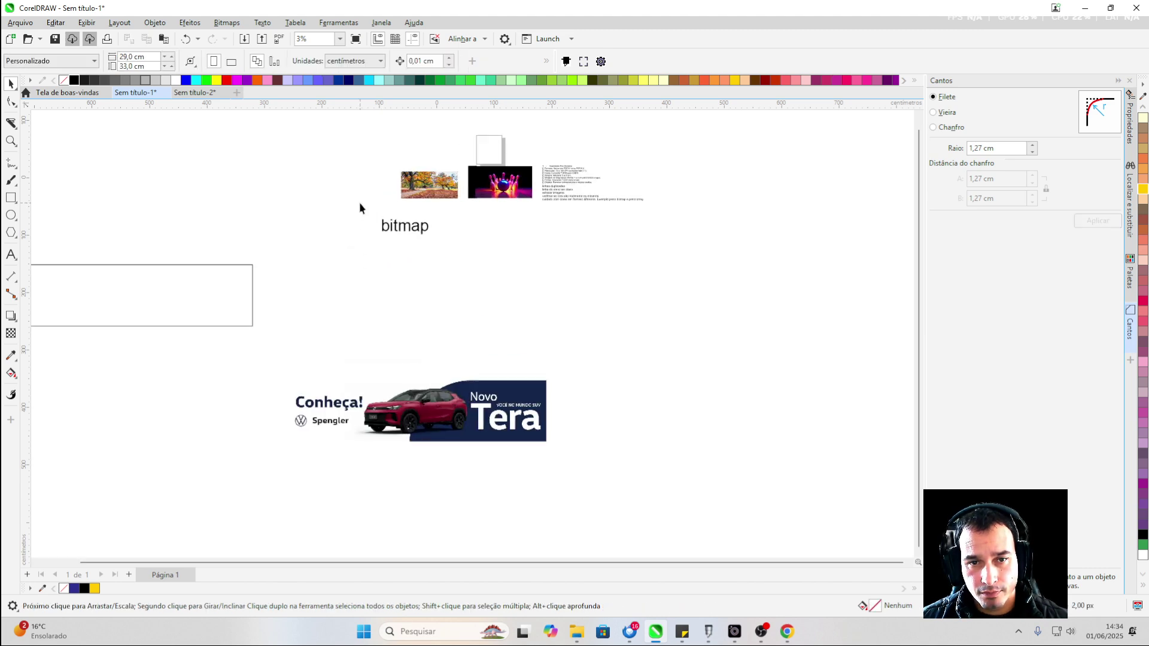
Undo the deletion, the bitmap conversion and the test ellipses on the upper banner
key("ctrl+z")
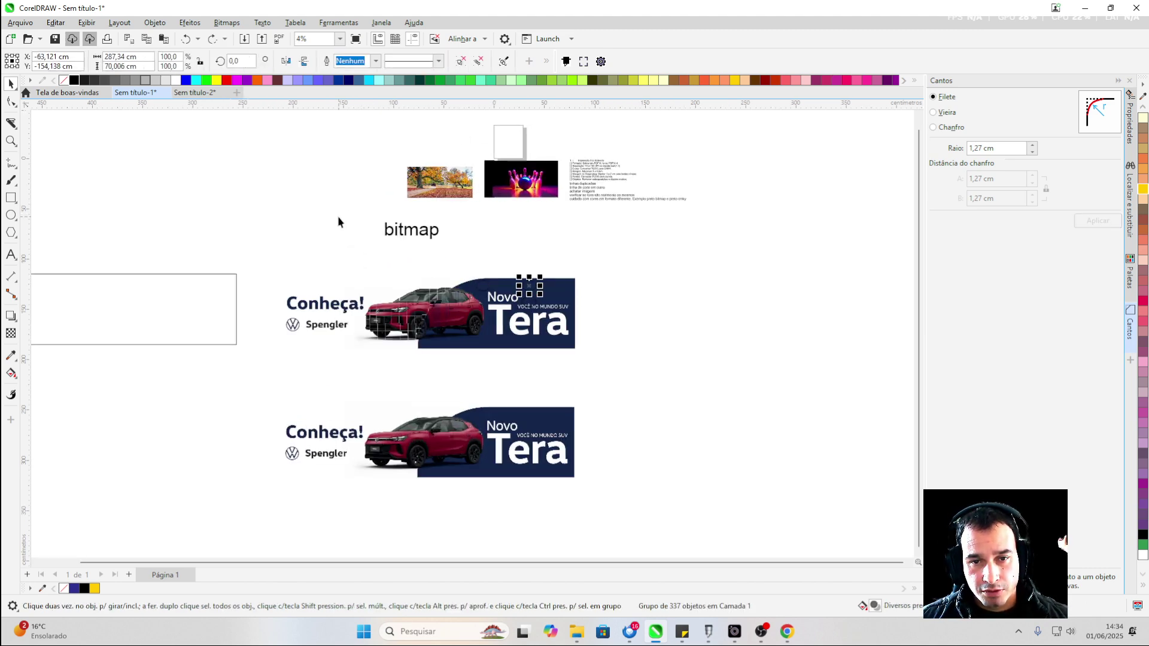
key("ctrl+z")
key("ctrl+z")
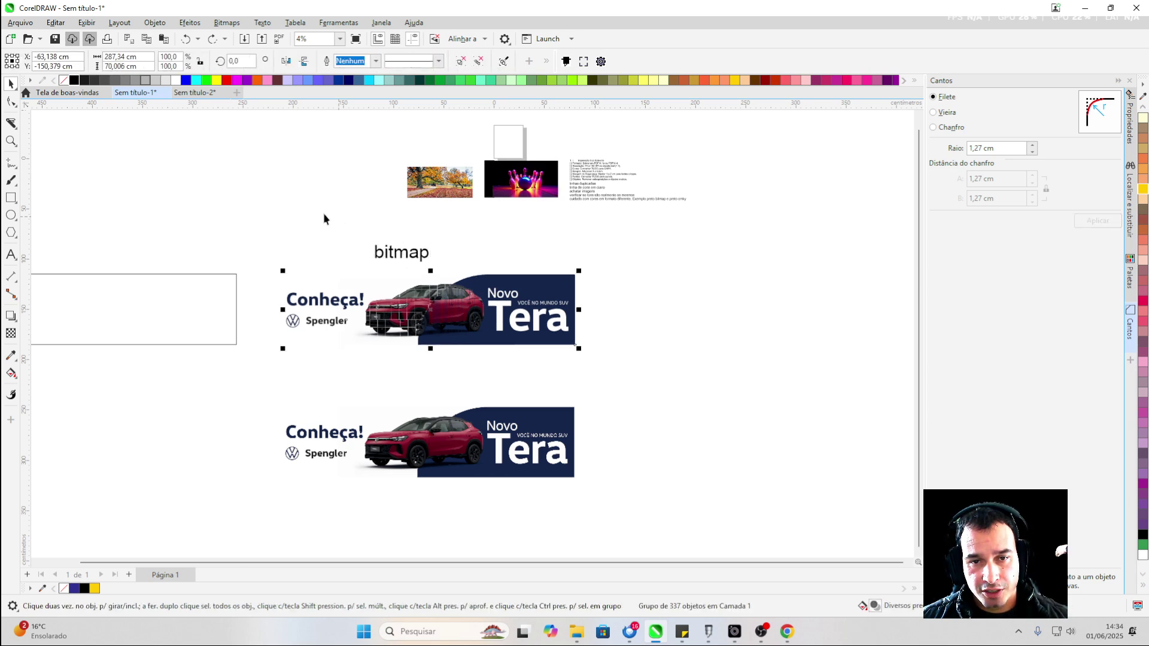
Examine the Impressão Eco Solvente checklist beside the bowling image, including the format, resolution and colour items
key("z")
scroll(569, 158, "up", 2)
scroll(581, 157, "up", 4)
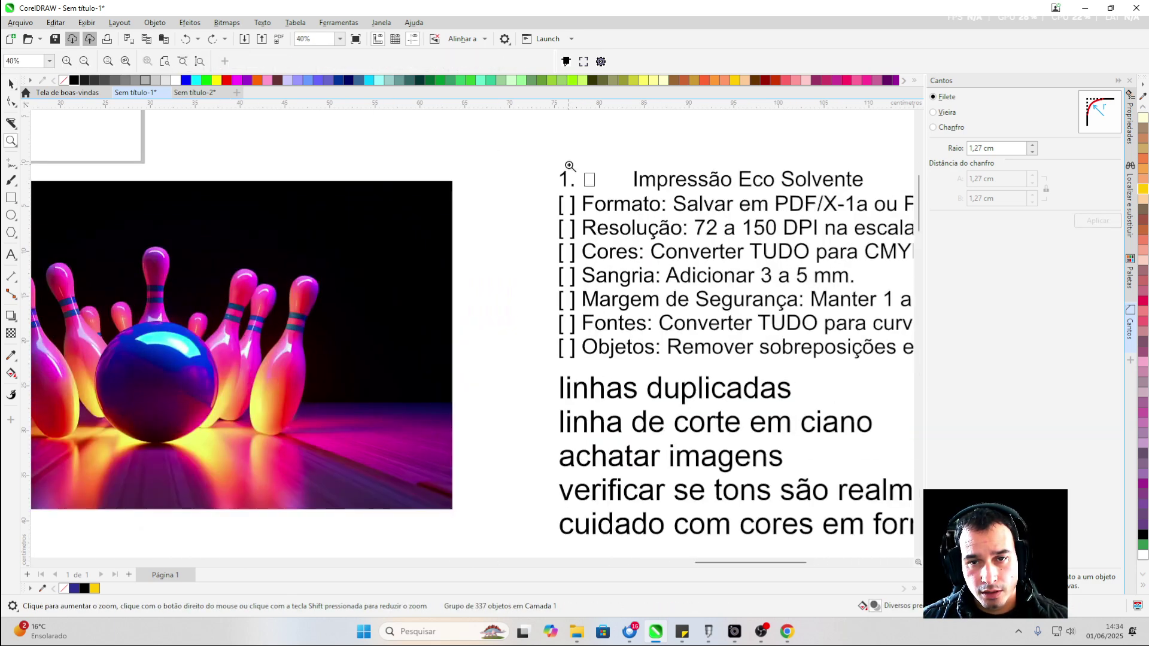
scroll(302, 144, "down", 2)
scroll(672, 256, "up", 3)
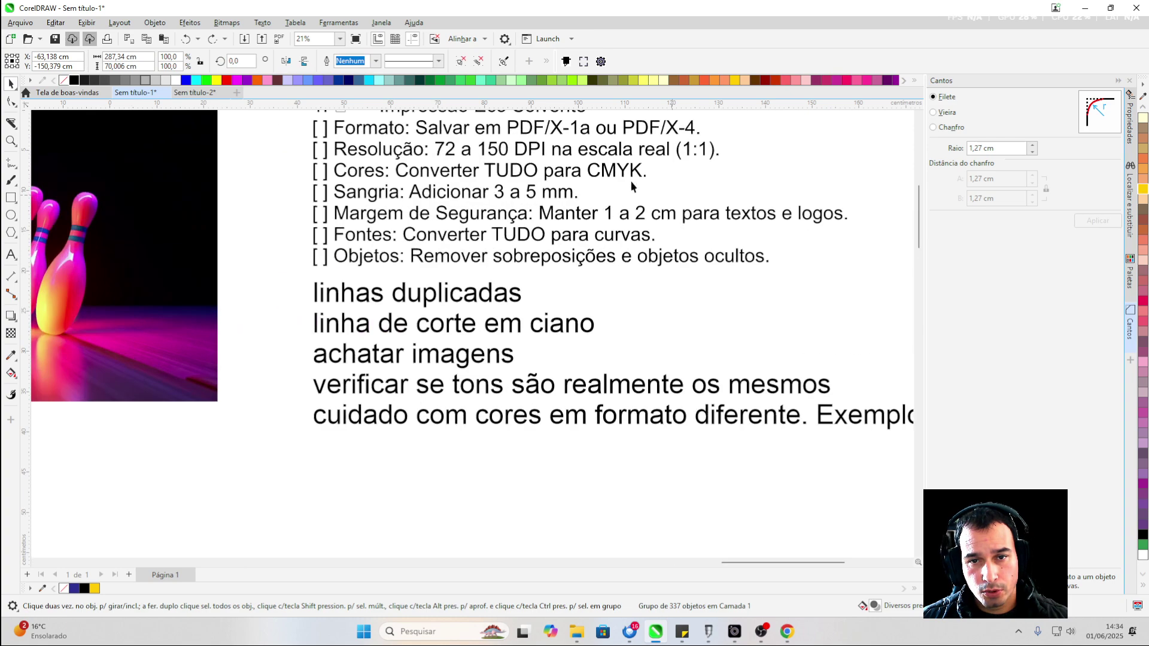
scroll(628, 187, "down", 3)
scroll(456, 172, "up", 2)
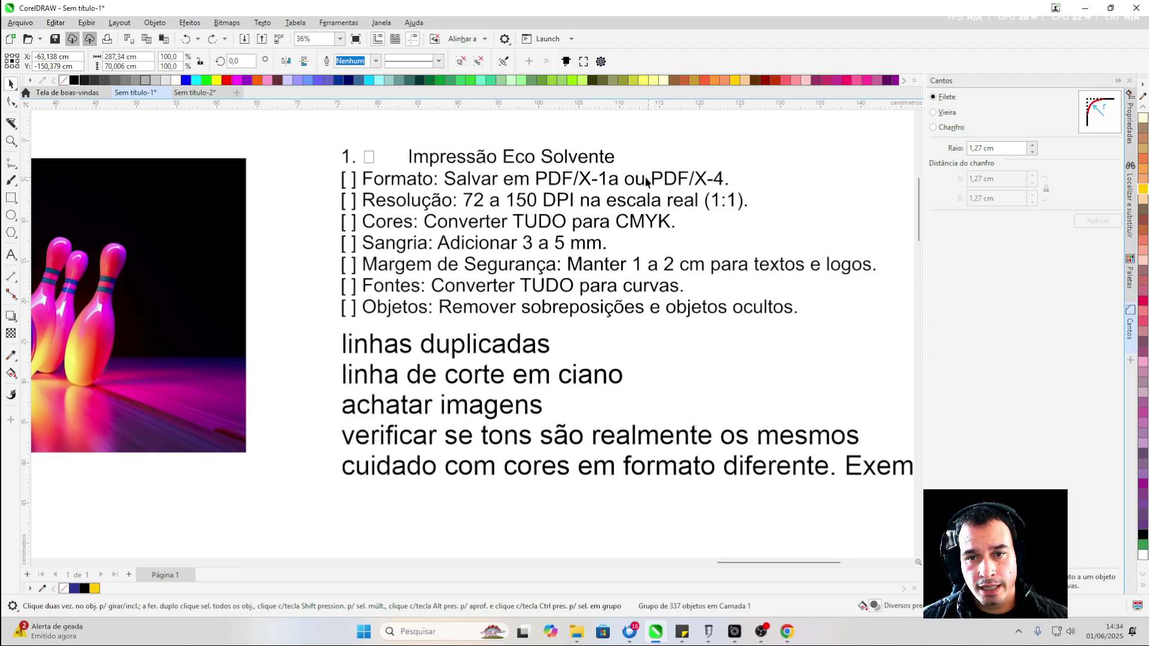
scroll(646, 181, "down", 5)
Copy the autumn tree photo into a new document and centre it on the page
left_click(446, 271)
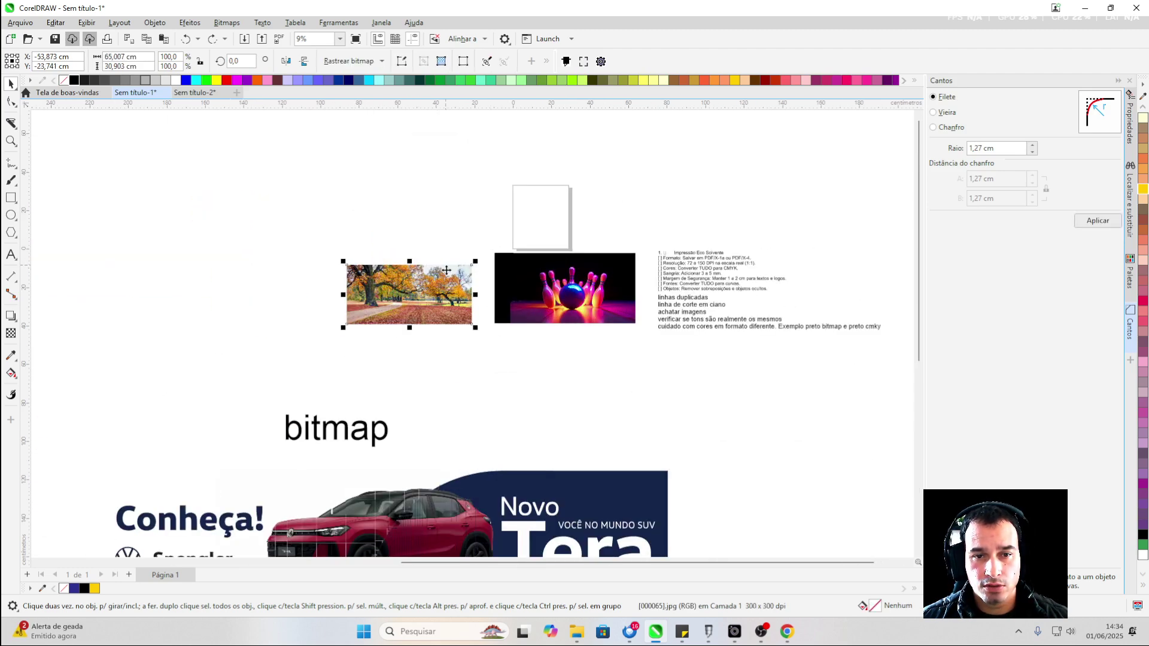
left_click(237, 92)
left_click(769, 493)
scroll(380, 267, "down", 4)
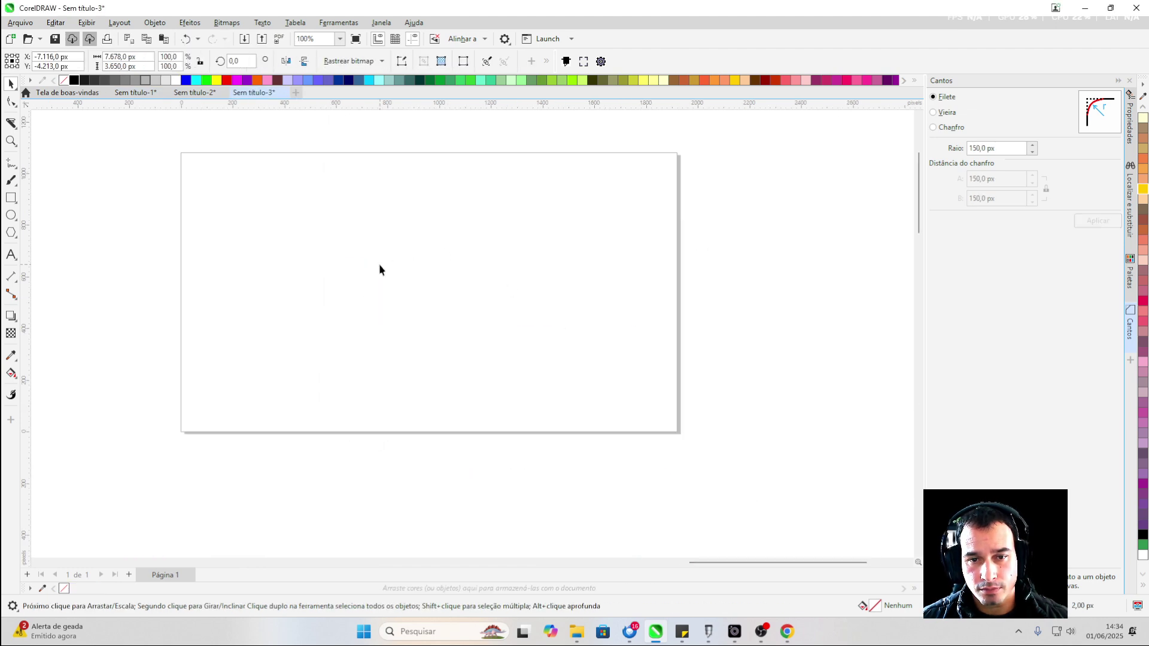
key("ctrl+v")
key("p")
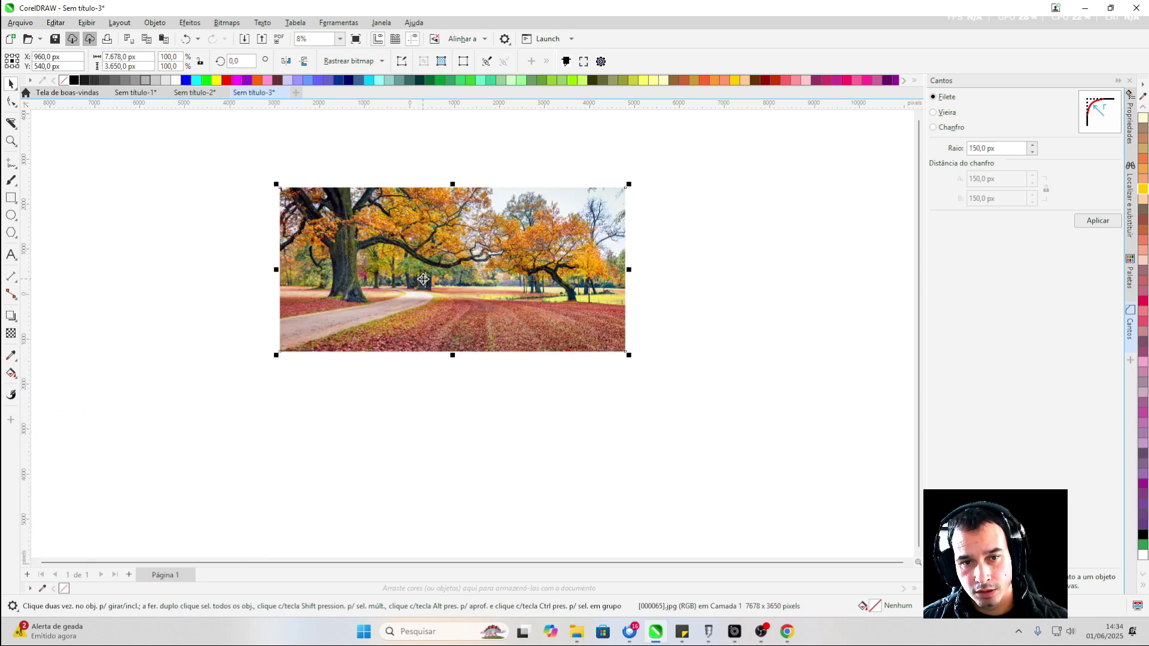
Scale the autumn photo down proportionally about its centre to about 1,684 × 801 px so it fits within the page
left_click_drag(627, 184, 486, 253)
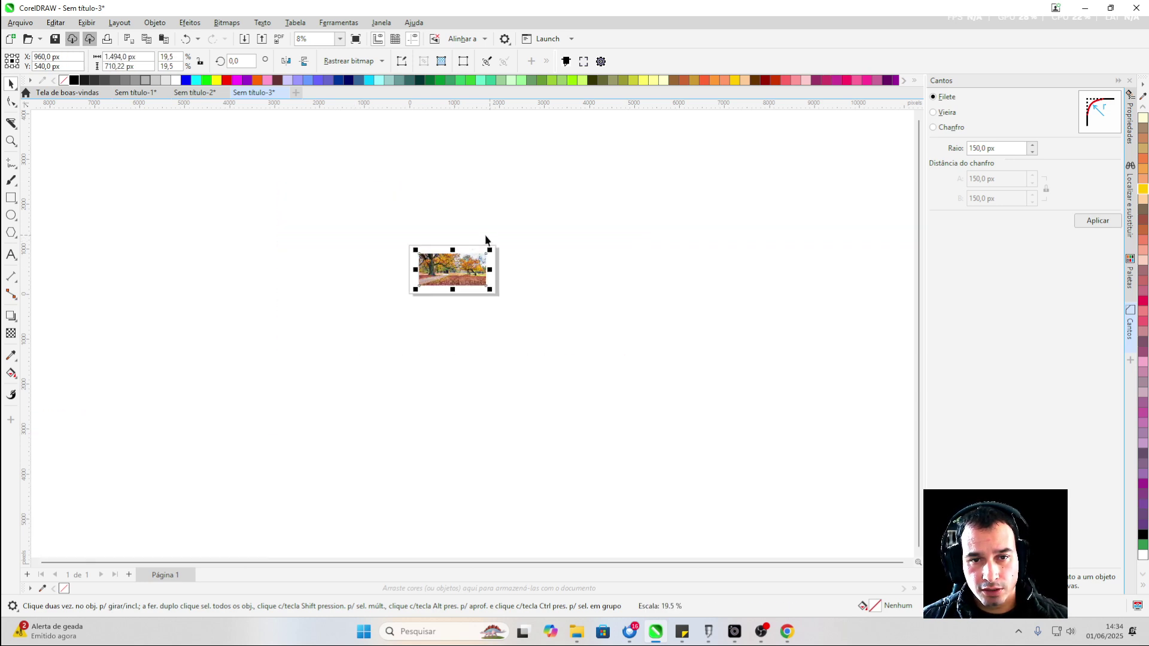
scroll(487, 253, "up", 5)
left_click_drag(570, 247, 591, 238)
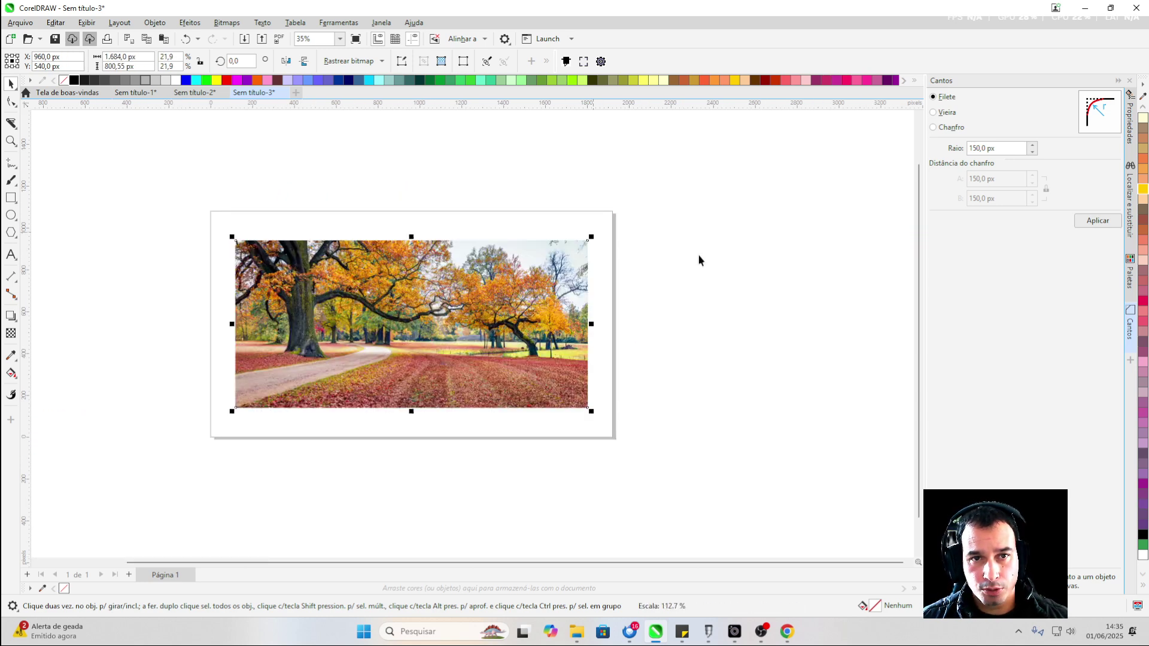
Select the autumn photo, review the presets for publishing it as PDF, including PDF/X-4:2010 (CMYK), and close without saving
left_click(697, 257)
scroll(435, 175, "down", 2)
left_click_drag(500, 149, 102, 423)
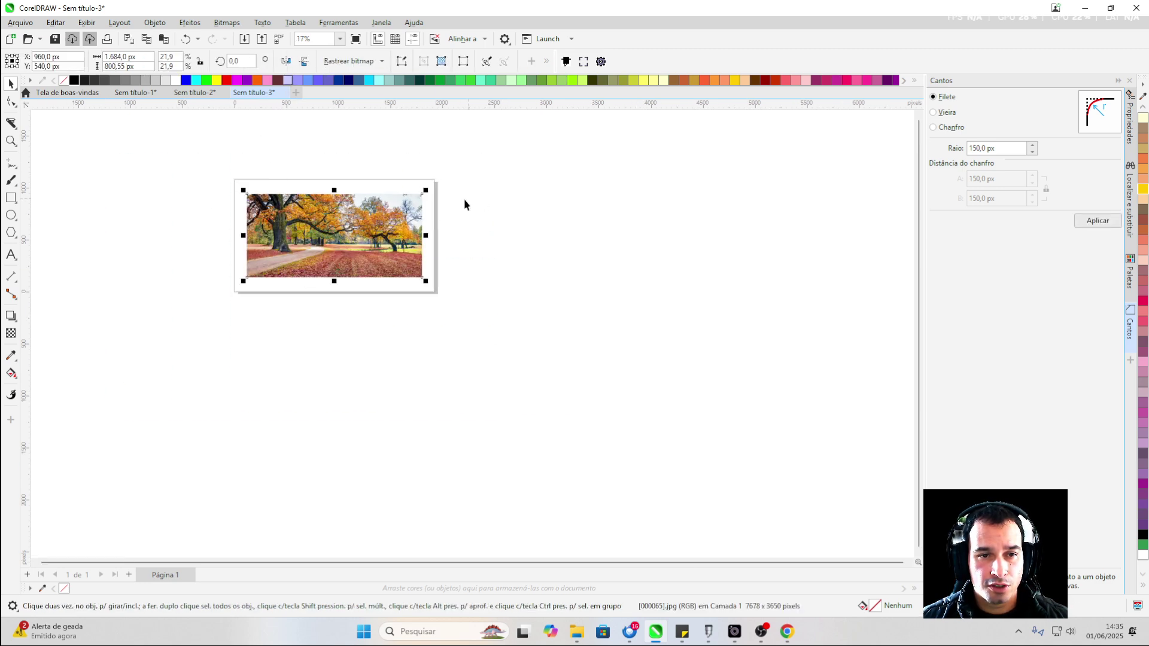
scroll(330, 154, "up", 3)
scroll(330, 155, "up", 1)
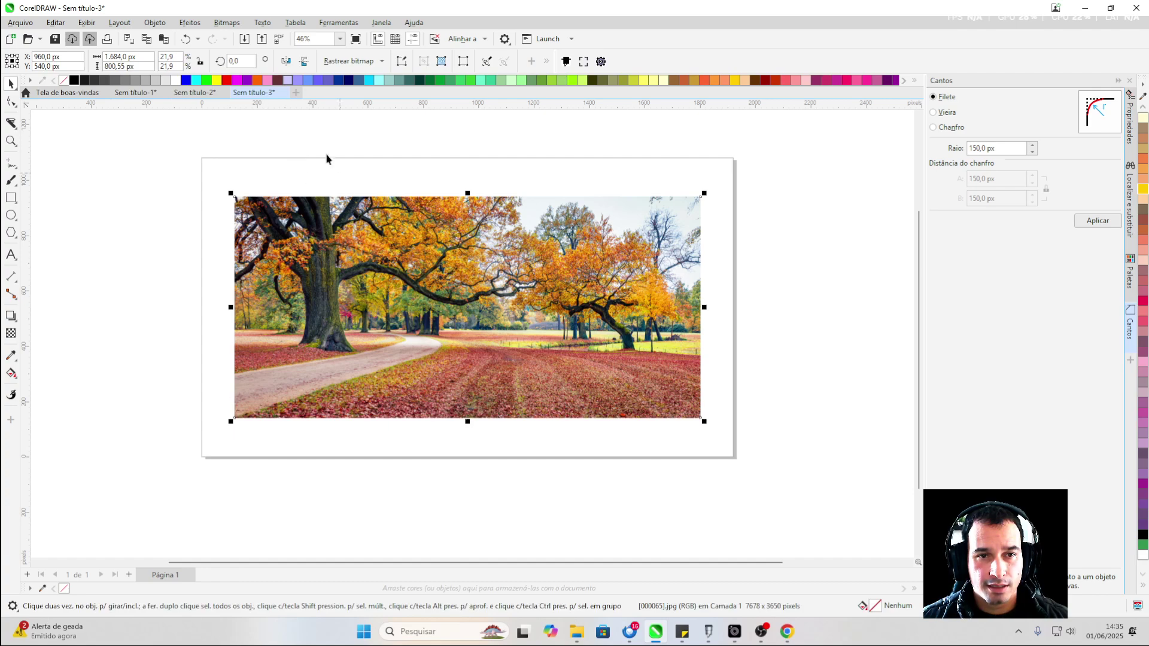
left_click(278, 39)
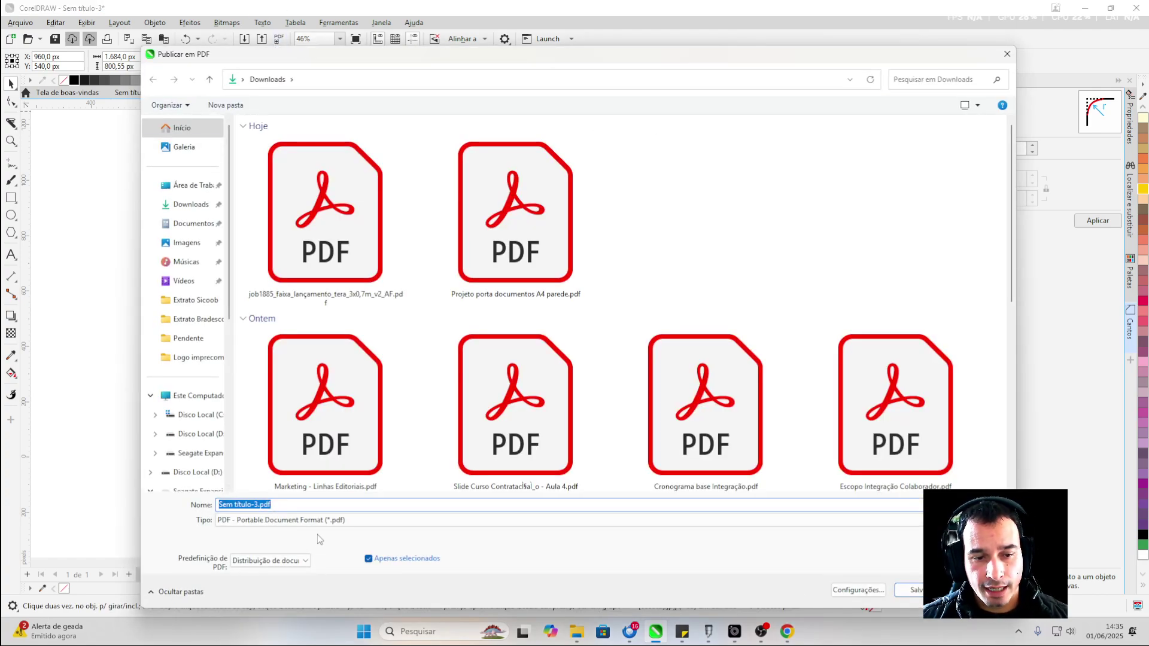
left_click(292, 560)
left_click(409, 532)
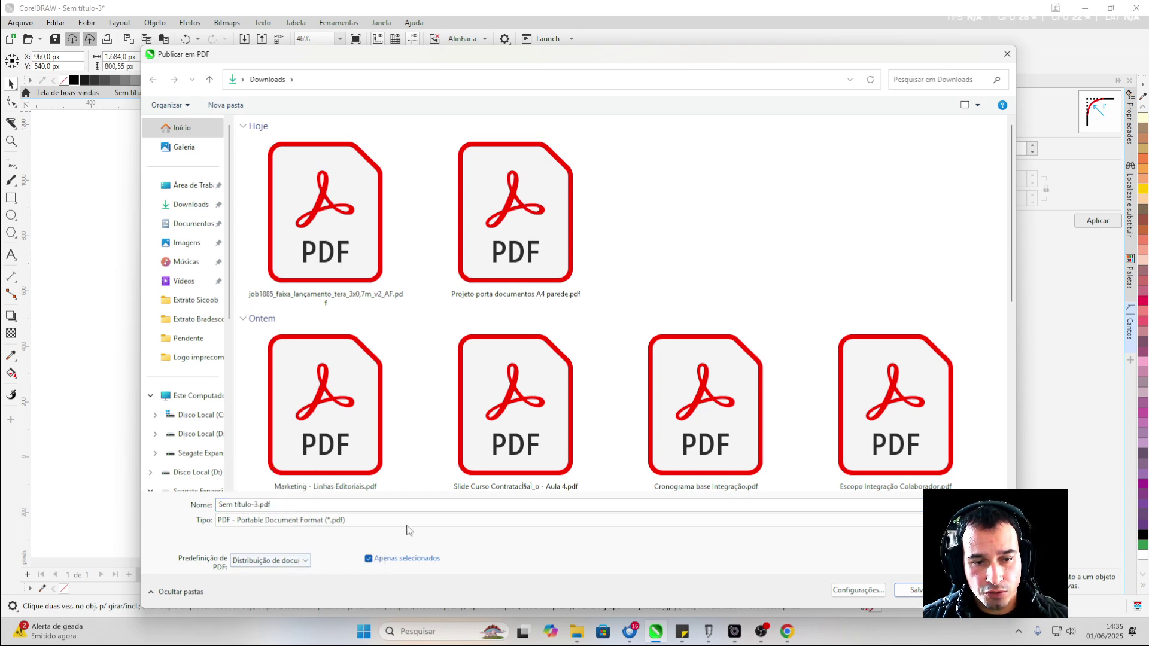
left_click(278, 562)
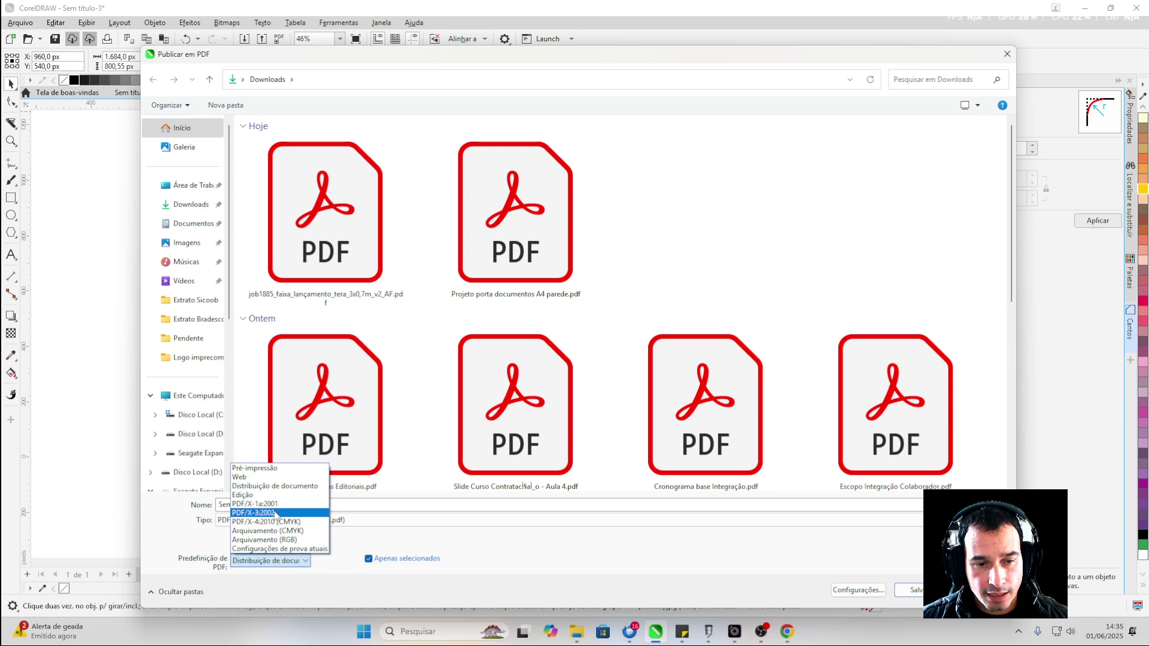
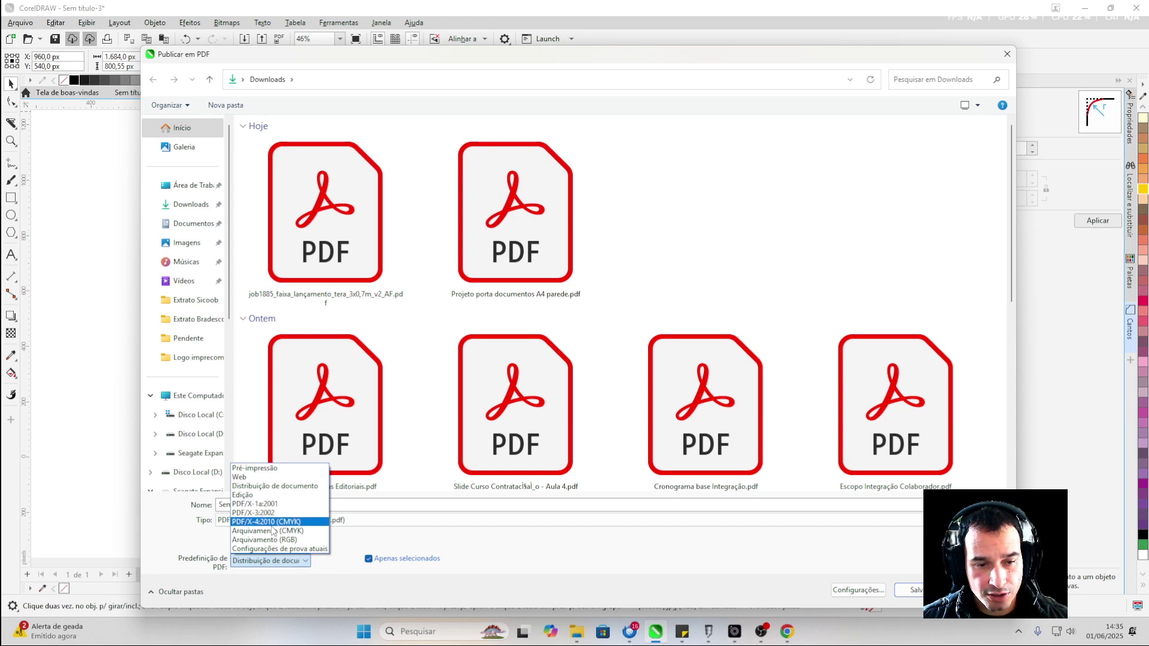
left_click(274, 530)
left_click(1007, 54)
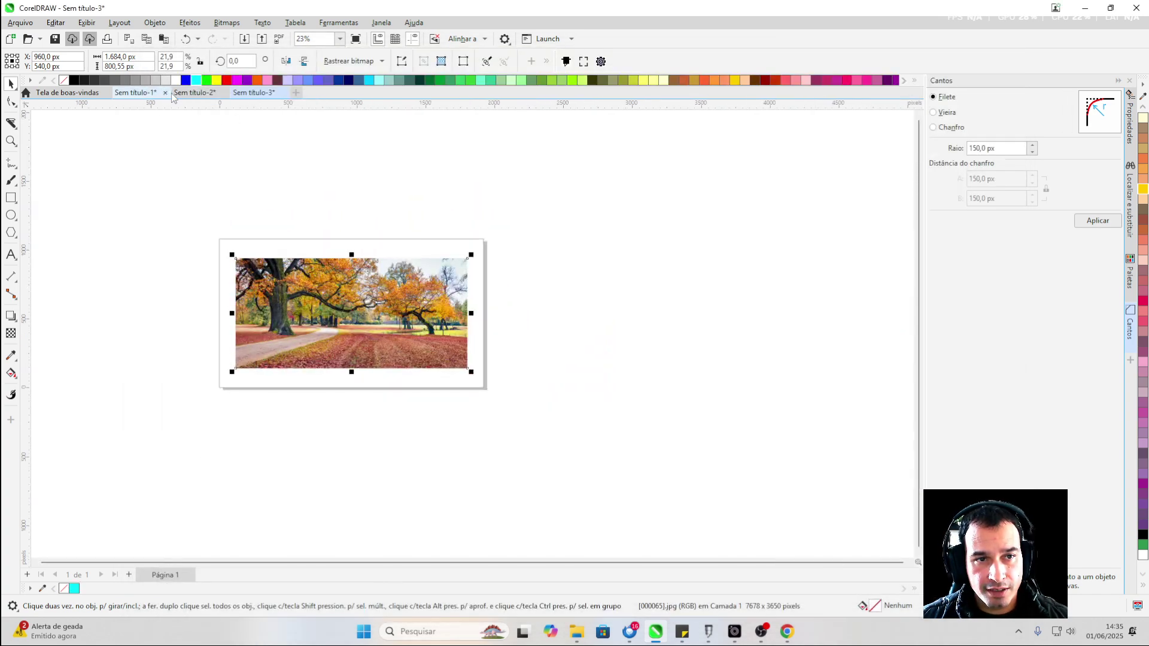
Review the PDF format item of the checklist and the images in Sem título-1, and return to Sem título-3
left_click(195, 93)
left_click(135, 93)
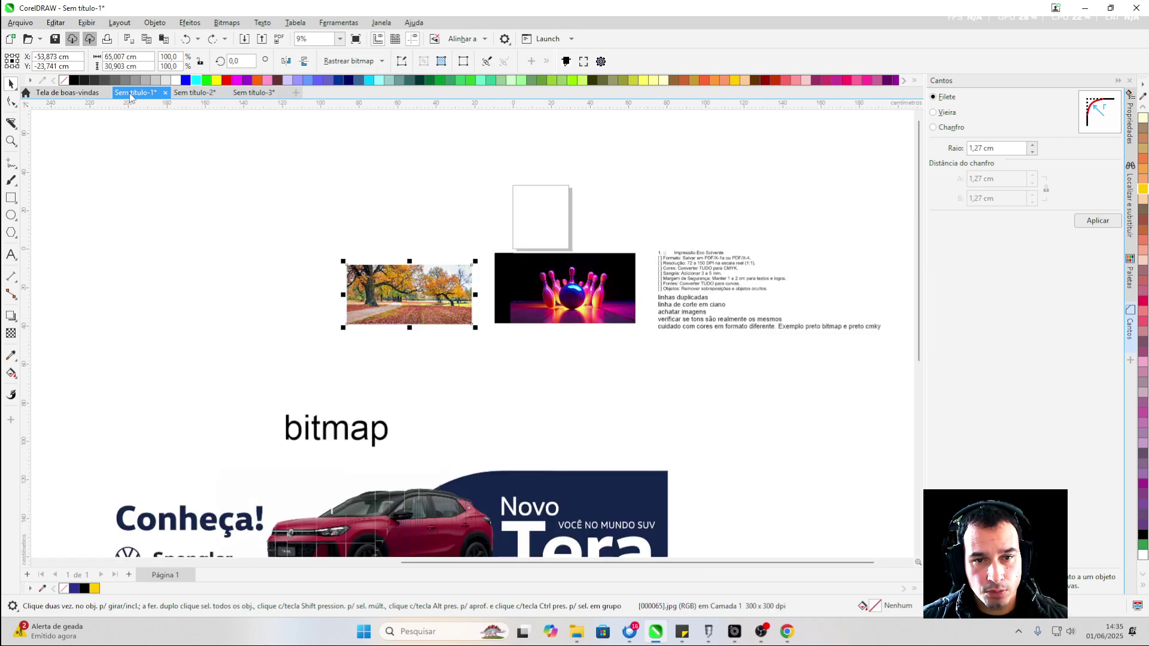
scroll(722, 293, "up", 5)
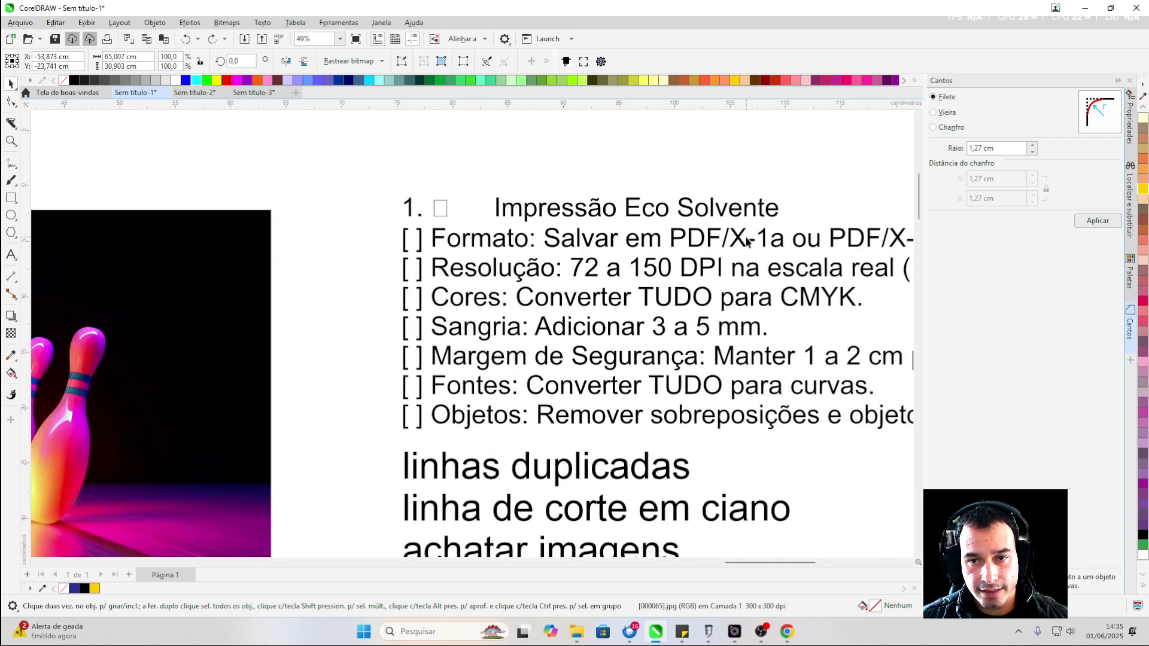
scroll(762, 247, "down", 4)
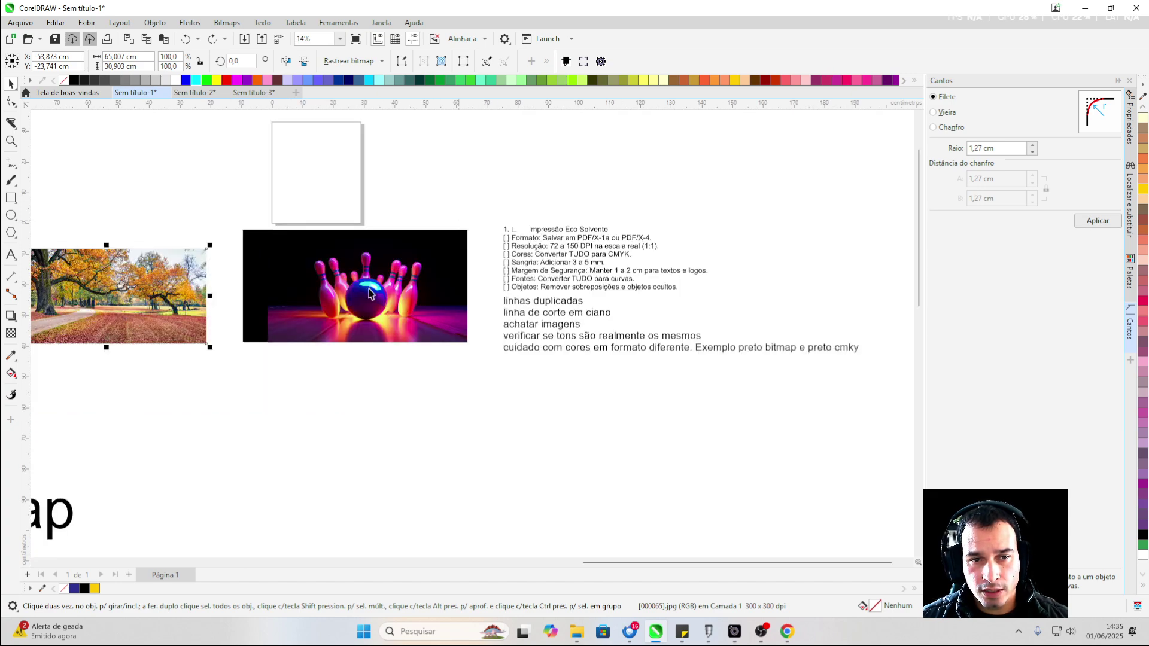
scroll(223, 248, "down", 1)
scroll(179, 266, "up", 4)
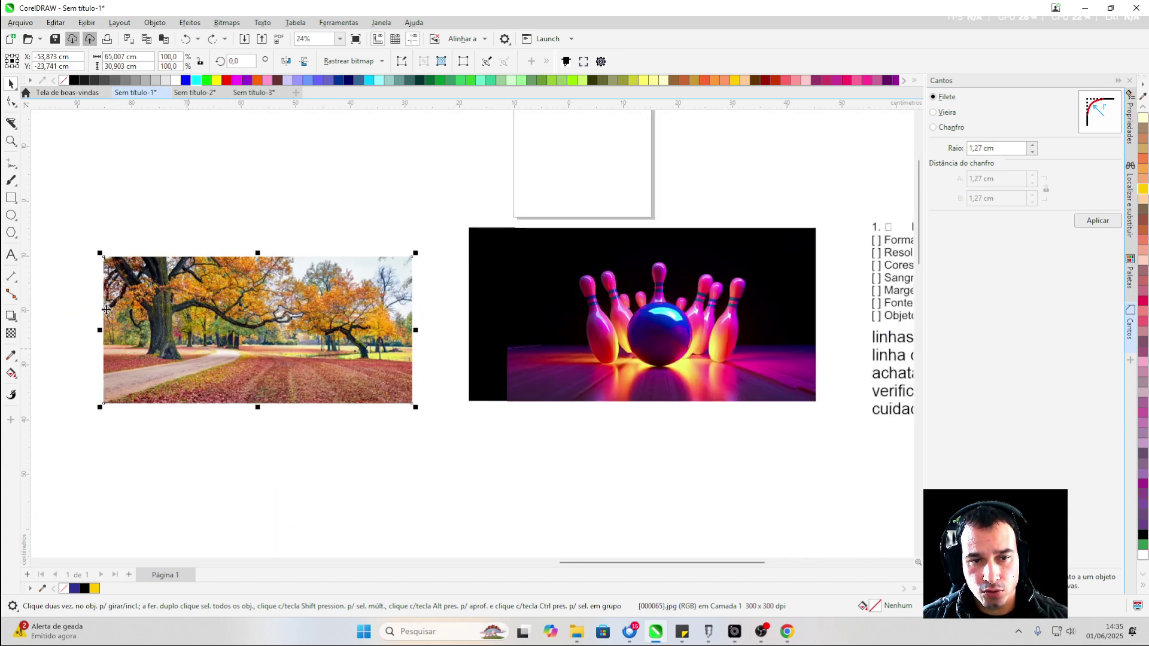
scroll(106, 309, "down", 2)
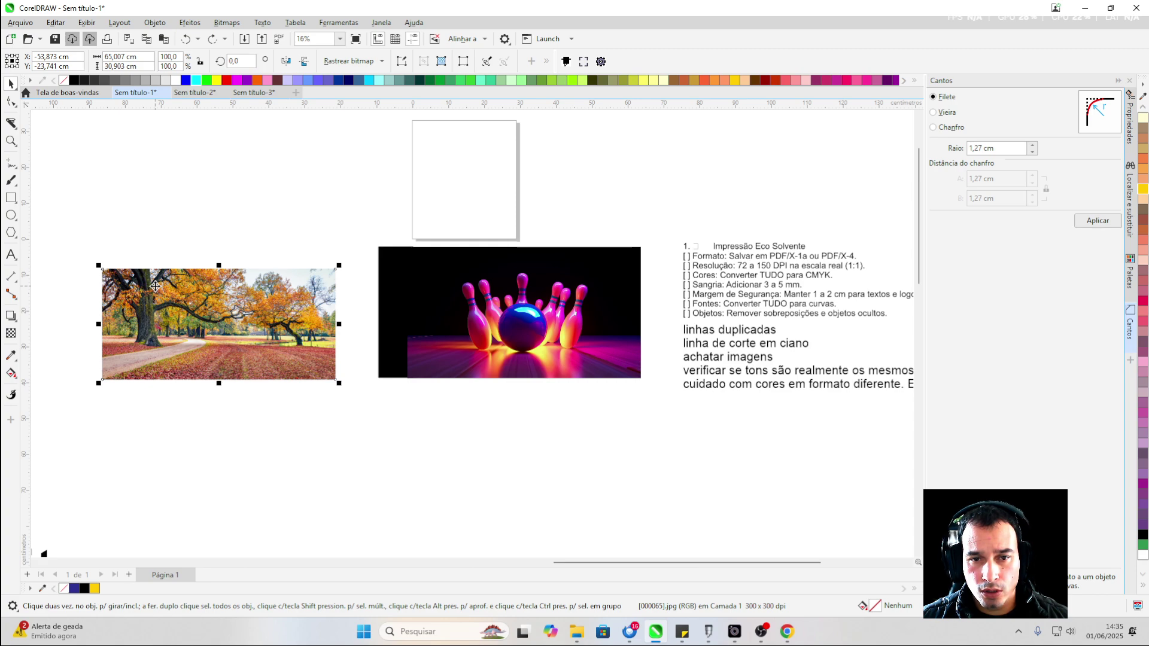
scroll(292, 195, "down", 3)
scroll(317, 256, "up", 1)
left_click(253, 93)
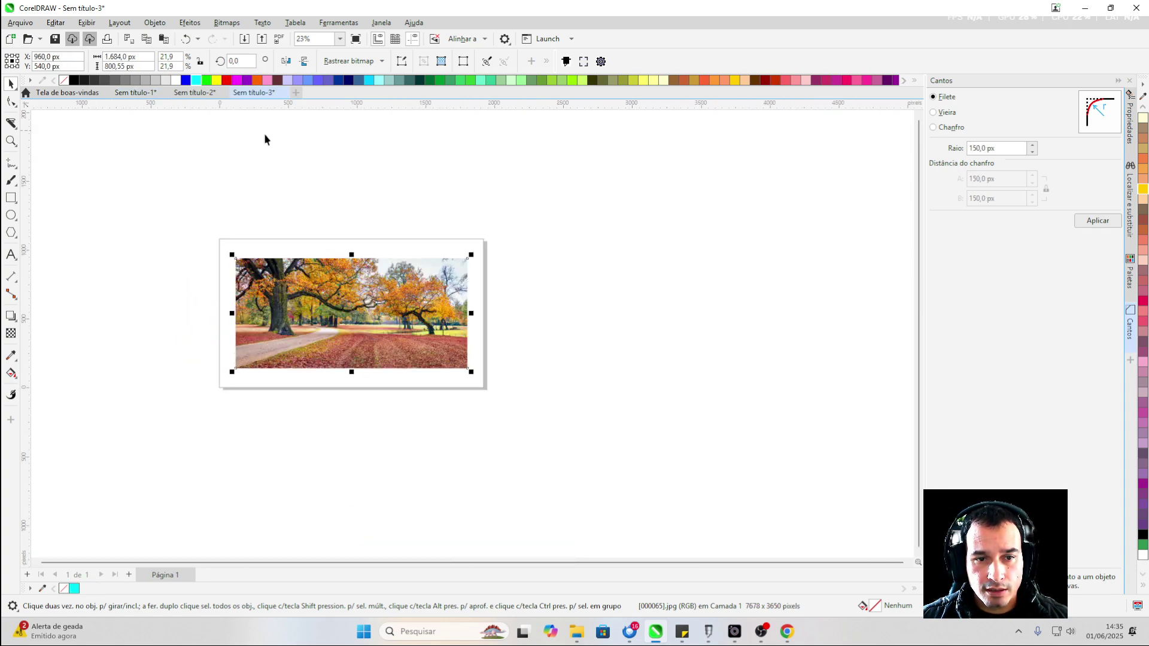
Draw four overlapping circles across the autumn photo, the last one about 430 px in diameter
scroll(274, 315, "up", 1)
key("Escape")
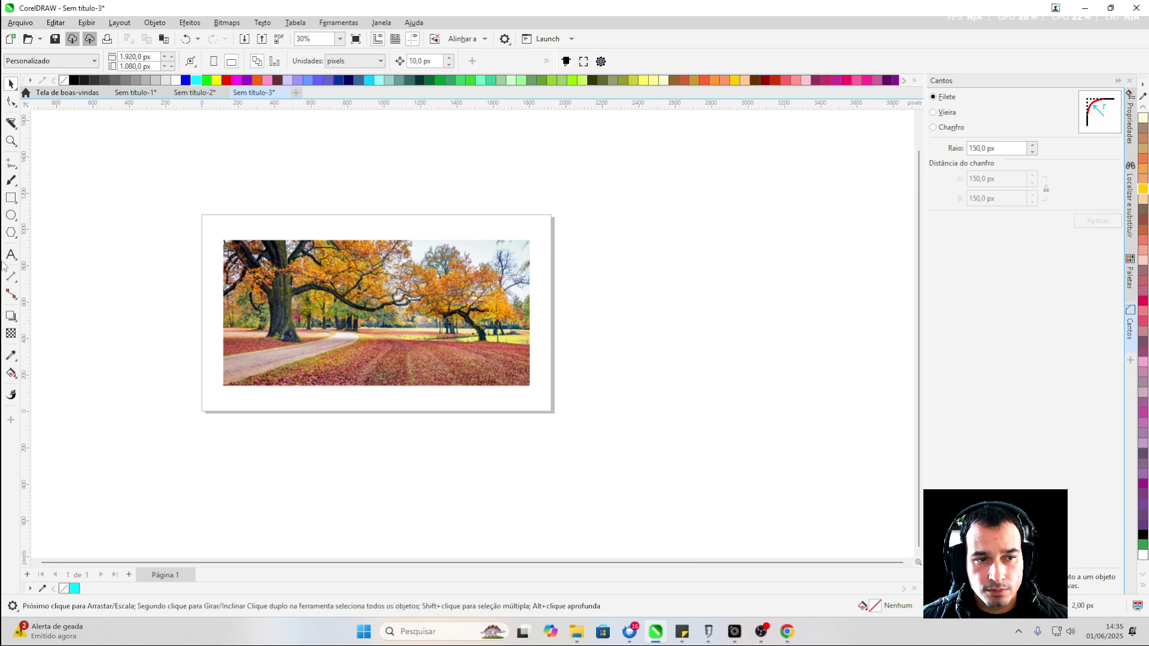
left_click(10, 215)
scroll(286, 322, "up", 2)
left_click_drag(278, 288, 354, 365)
left_click_drag(420, 281, 517, 378)
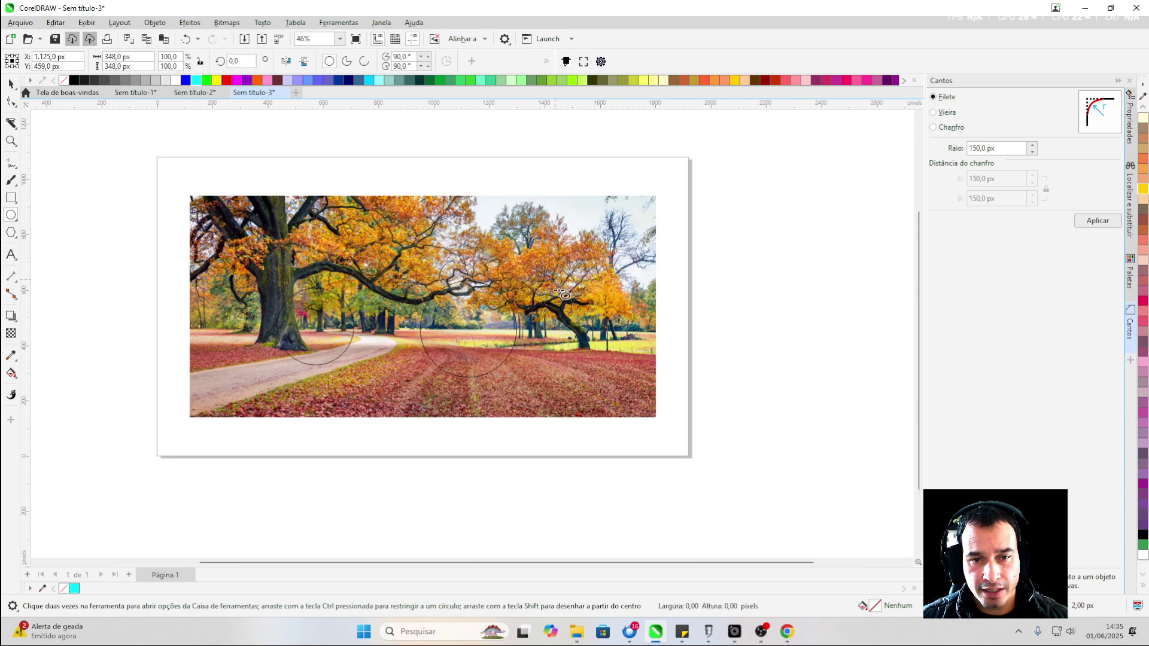
left_click_drag(558, 290, 653, 378)
left_click_drag(452, 217, 577, 344)
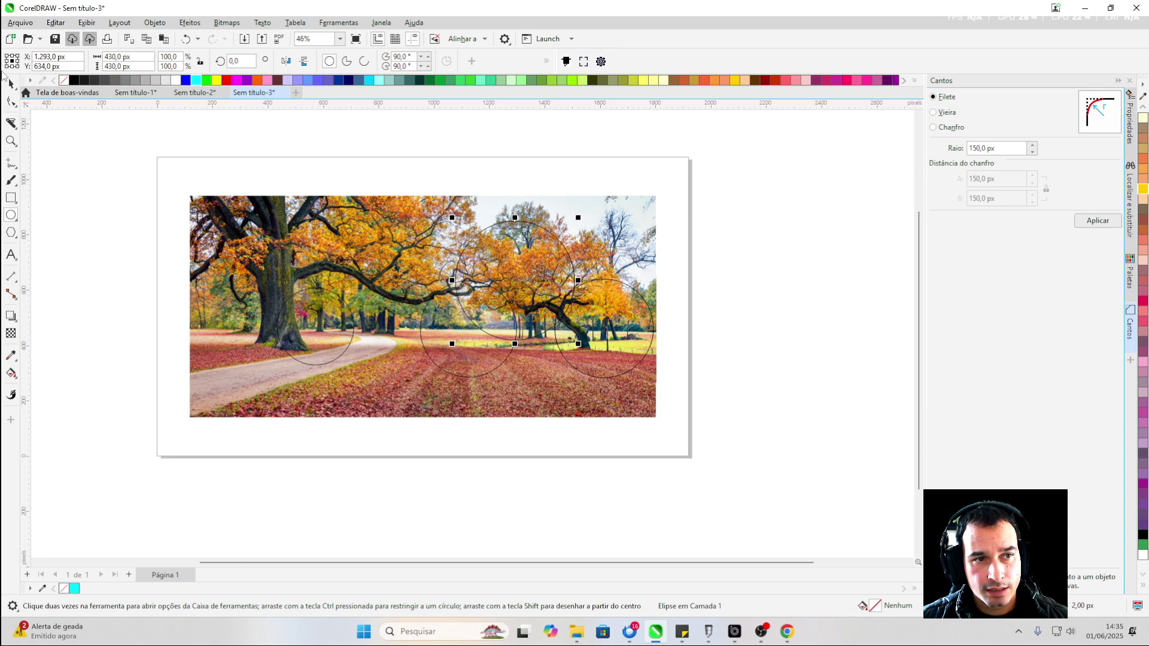
Select the autumn photo together with the four circles and group them
left_click(13, 86)
scroll(569, 232, "down", 3)
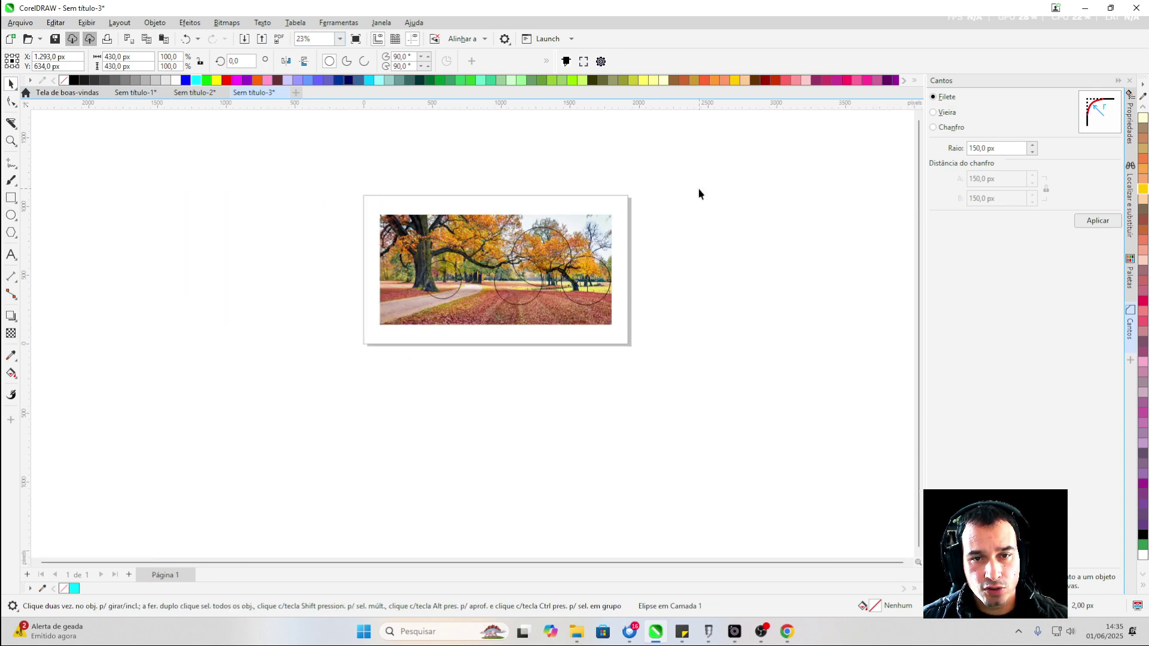
left_click_drag(697, 190, 290, 387)
key("ctrl+g")
scroll(610, 265, "up", 3)
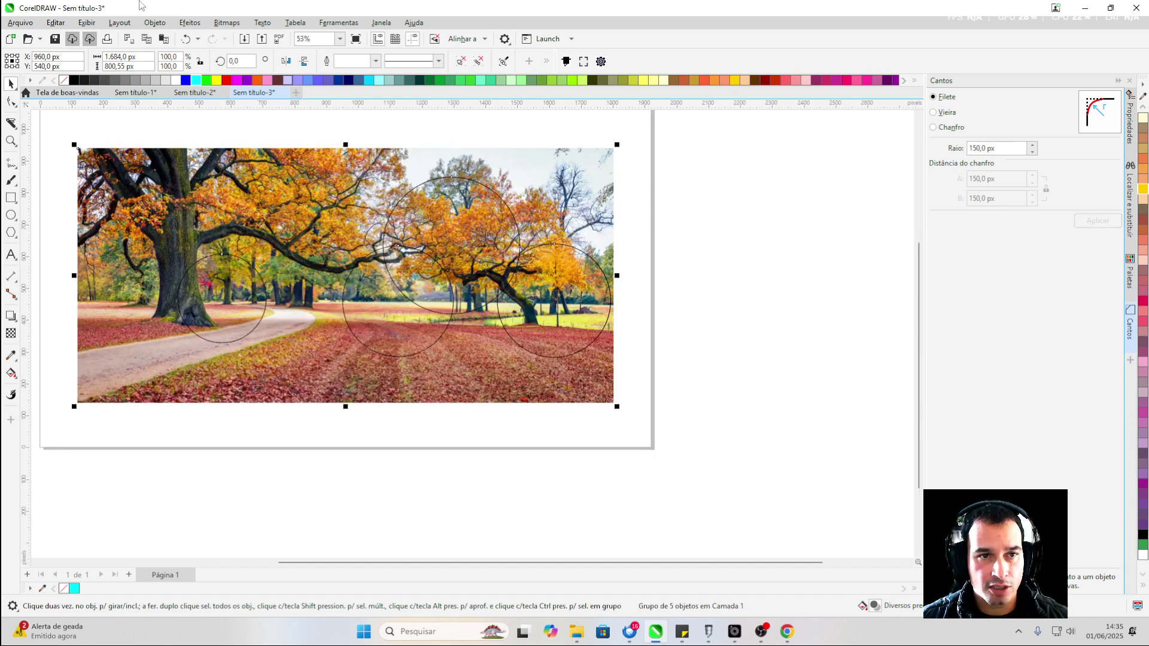
Convert the photo group to an RGB (24-bit) bitmap with anti-aliasing and a transparent background
left_click(227, 22)
left_click(238, 38)
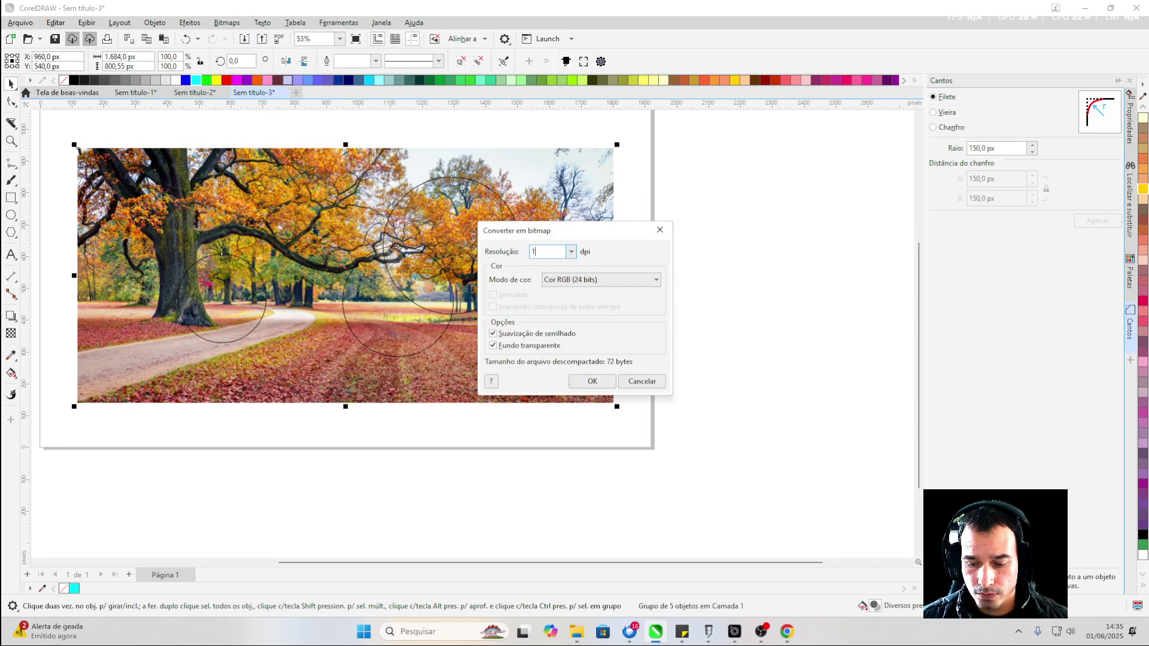
left_click(592, 382)
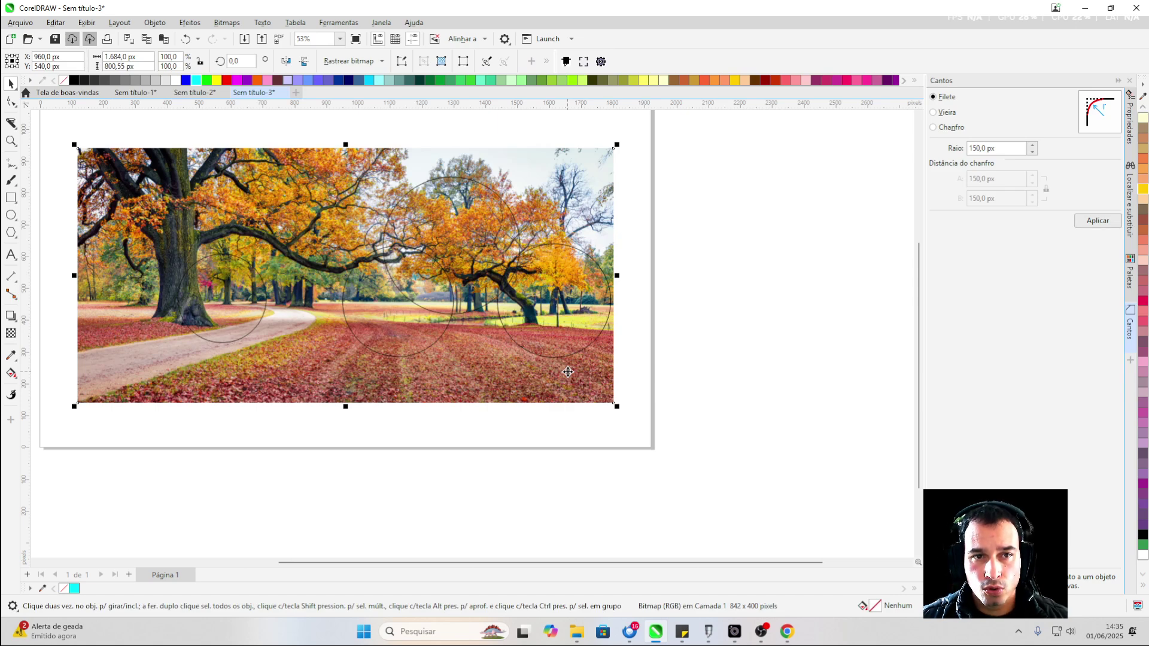
Review the eco-solvent checklist in Sem título-1, covering PDF format, resolution and colour items, alongside the bowling image
left_click(195, 93)
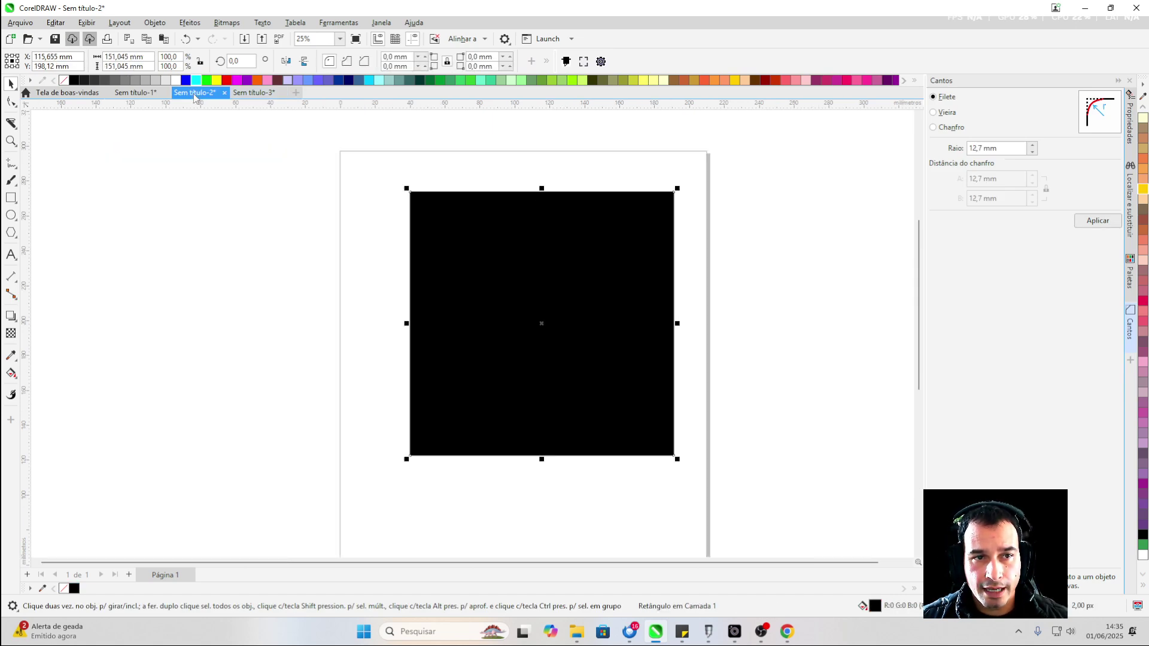
left_click(131, 93)
scroll(554, 306, "down", 1)
scroll(524, 254, "up", 4)
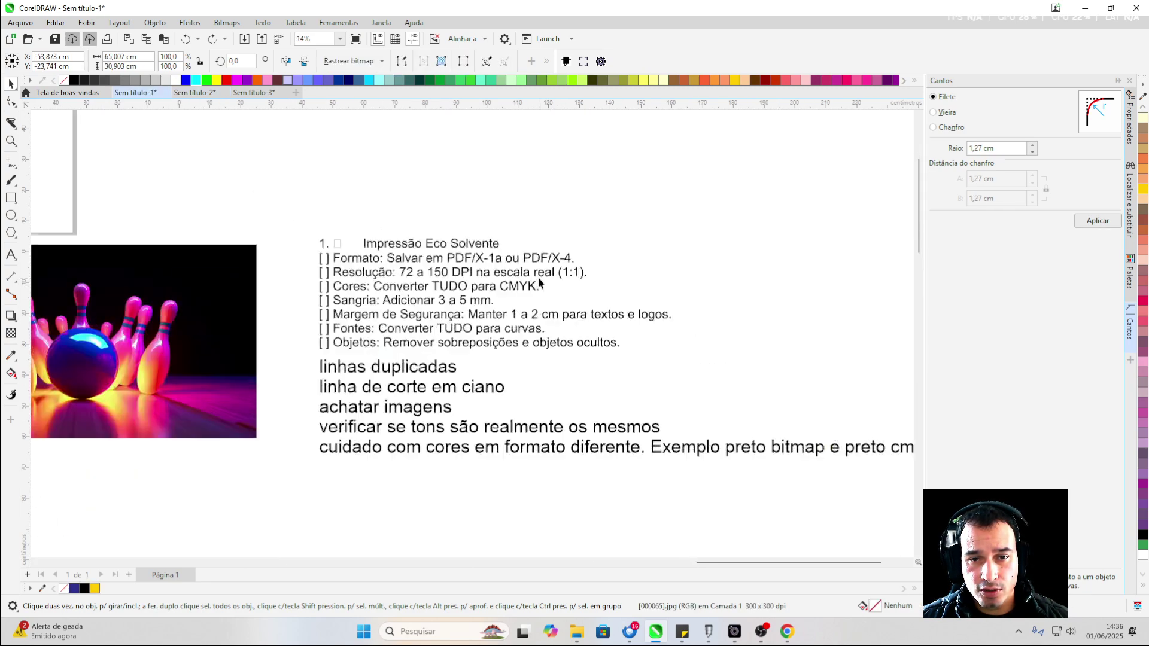
scroll(524, 254, "up", 1)
scroll(538, 246, "down", 3)
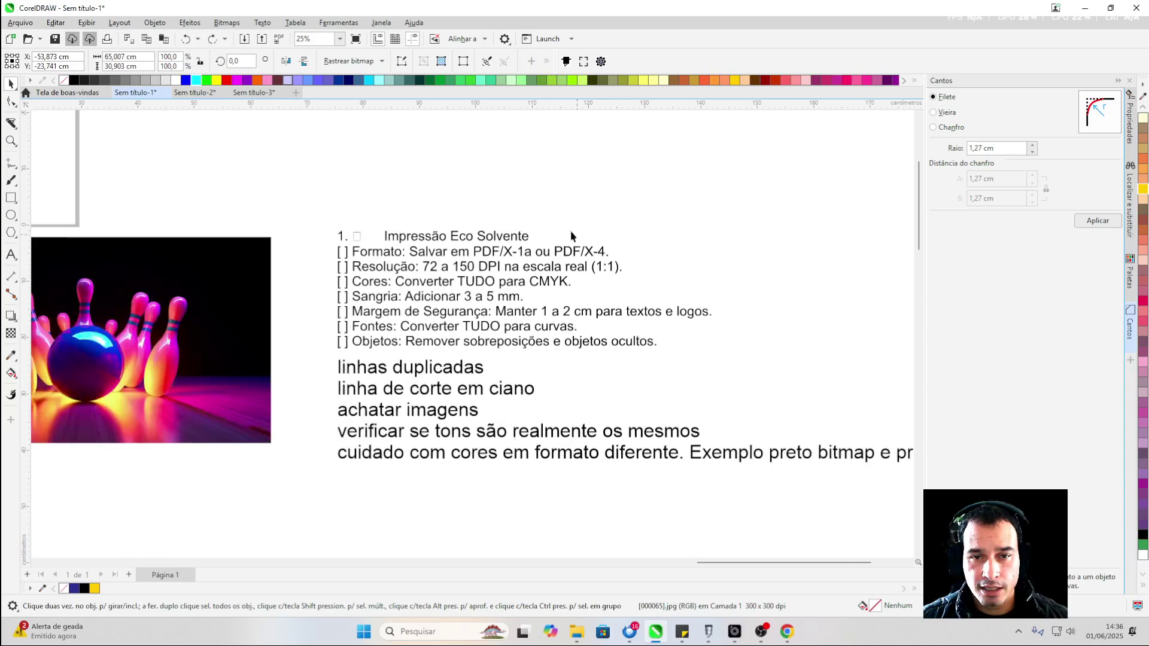
scroll(569, 231, "up", 1)
scroll(554, 213, "down", 2)
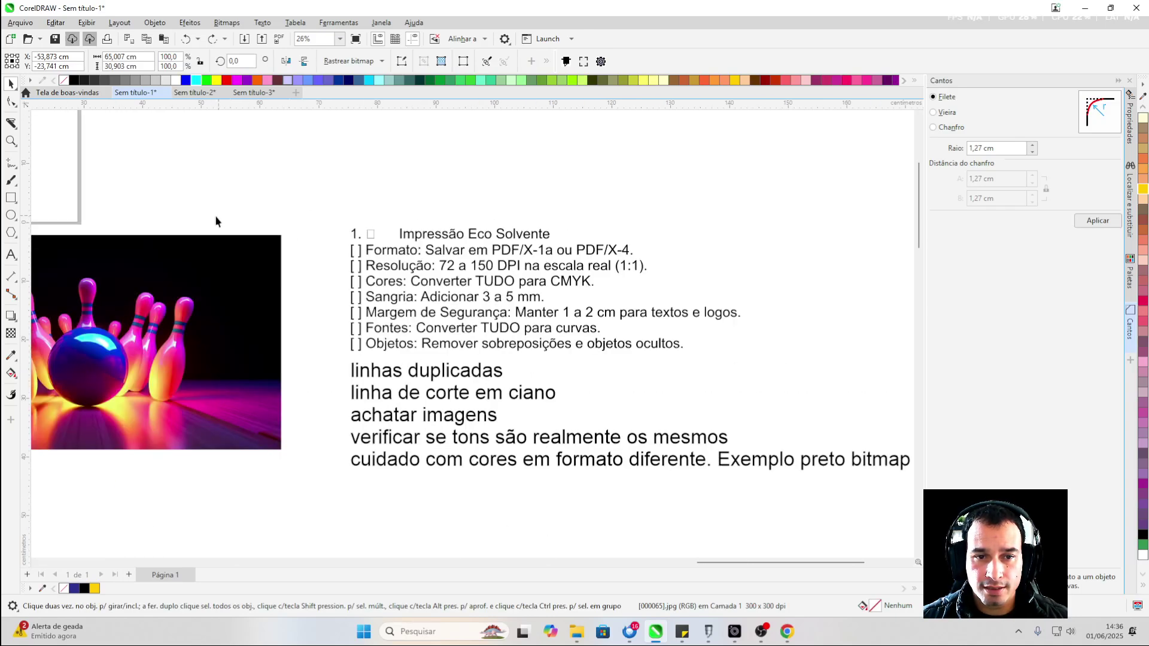
scroll(442, 295, "down", 1)
scroll(293, 248, "up", 1)
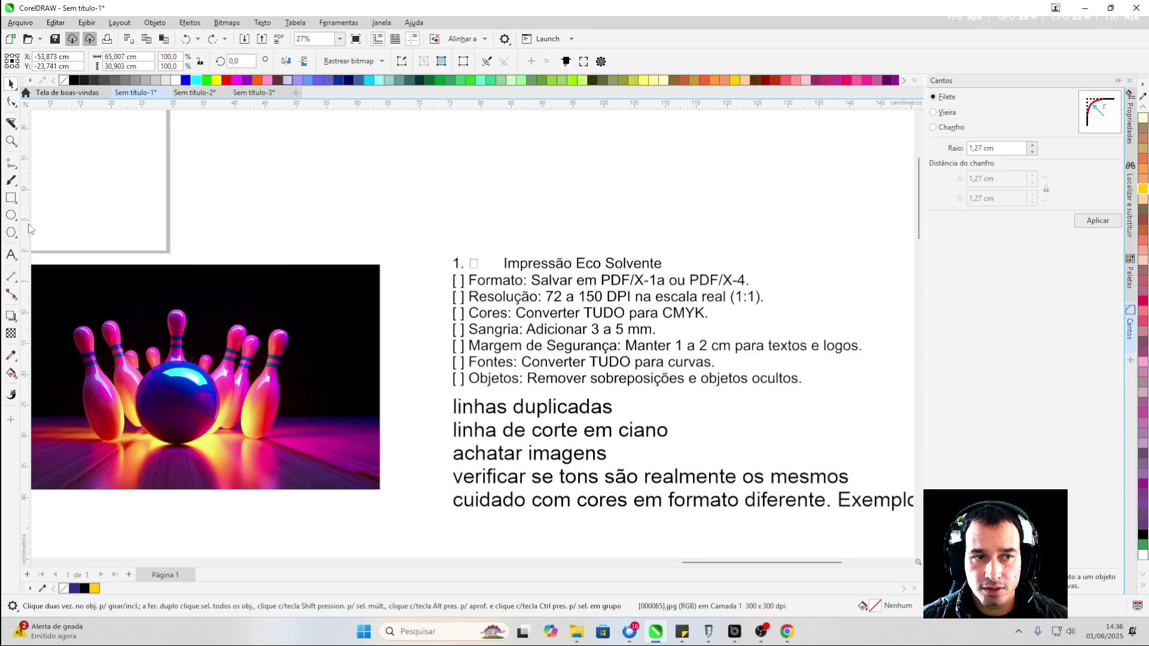
scroll(784, 287, "down", 1)
scroll(385, 333, "up", 1)
scroll(138, 278, "down", 2)
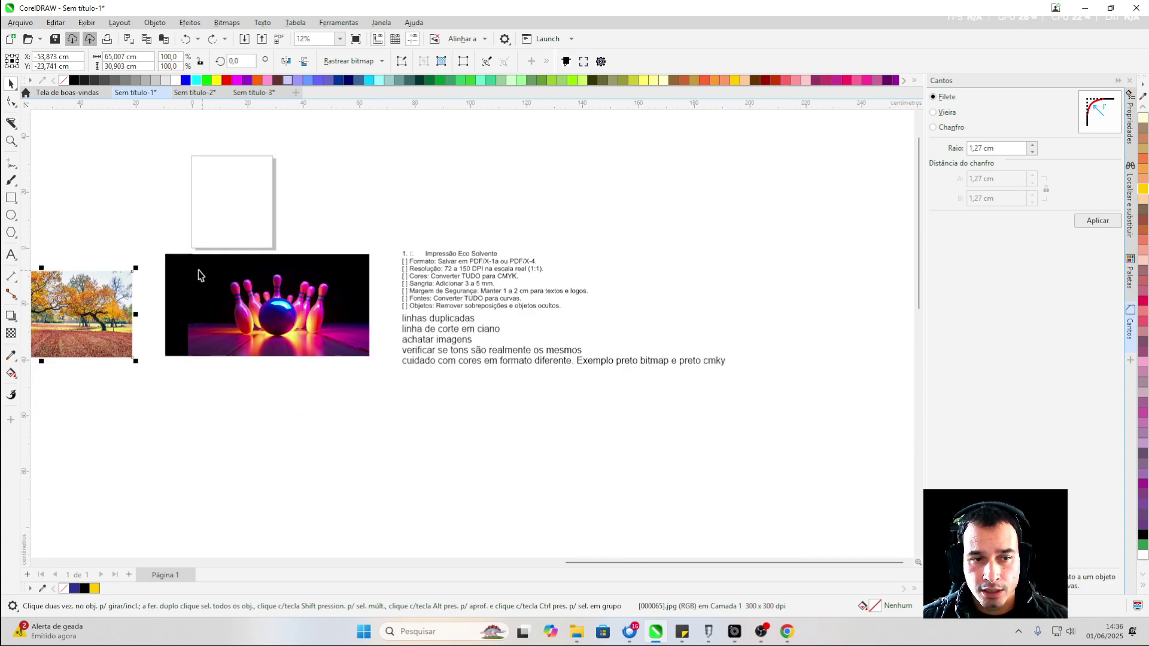
left_click(11, 198)
scroll(507, 264, "up", 3)
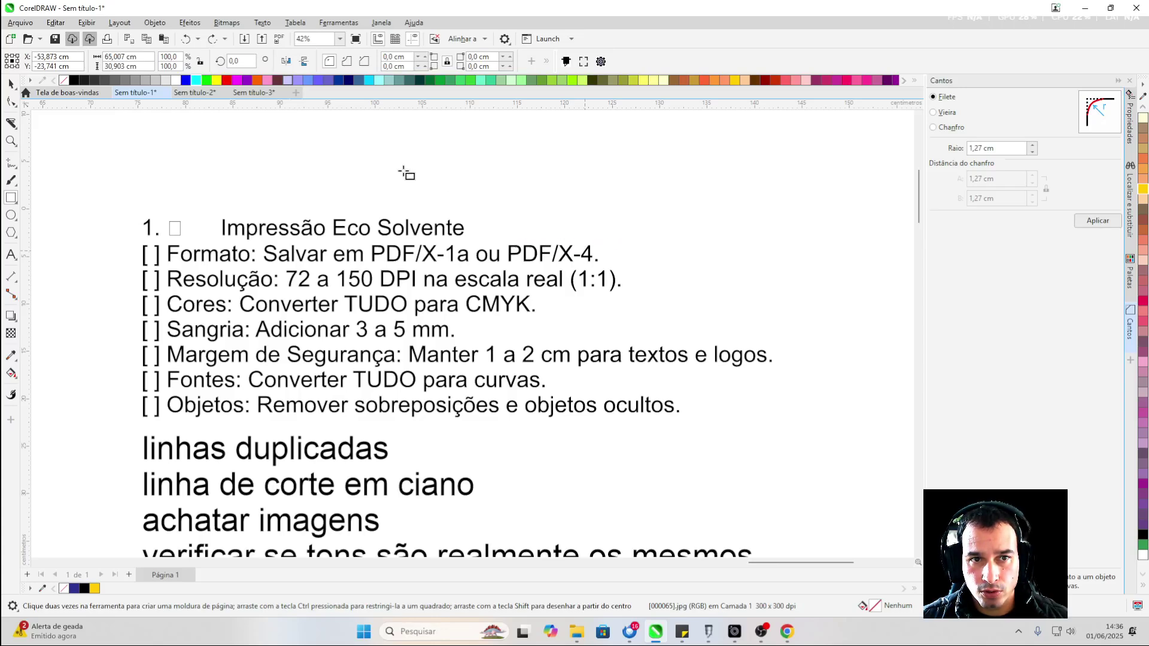
Publish only the selected flattened bitmap in Sem título-3 as Sem título-3.pdf with the PDF/X-4:2010 (CMYK) preset
left_click(254, 93)
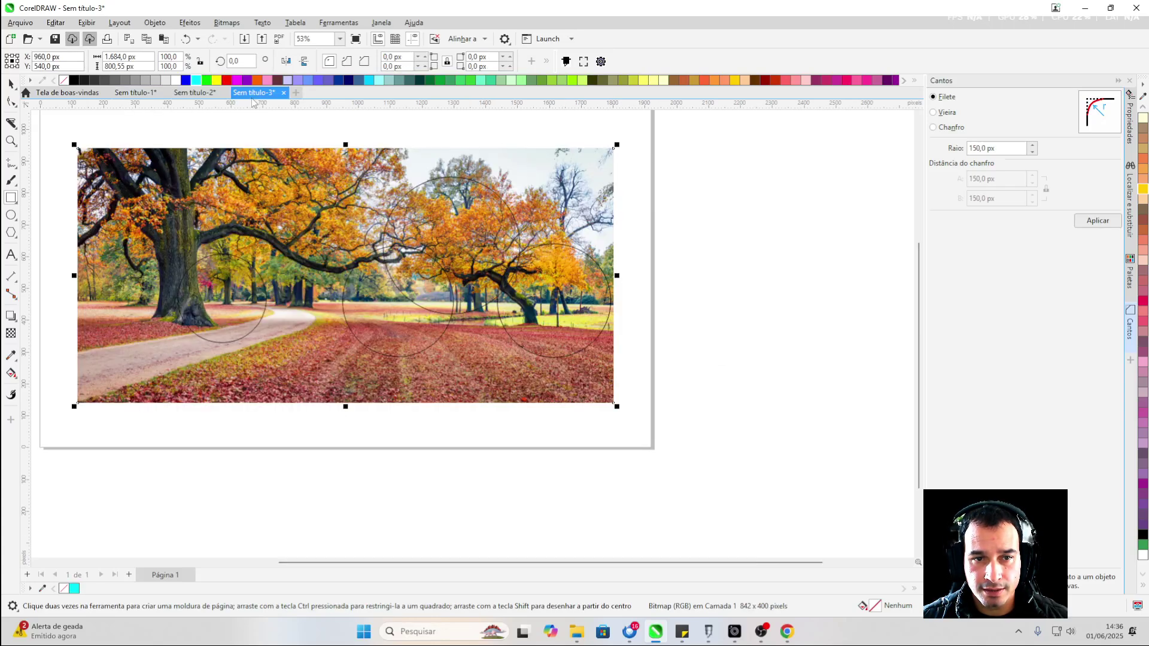
left_click(279, 40)
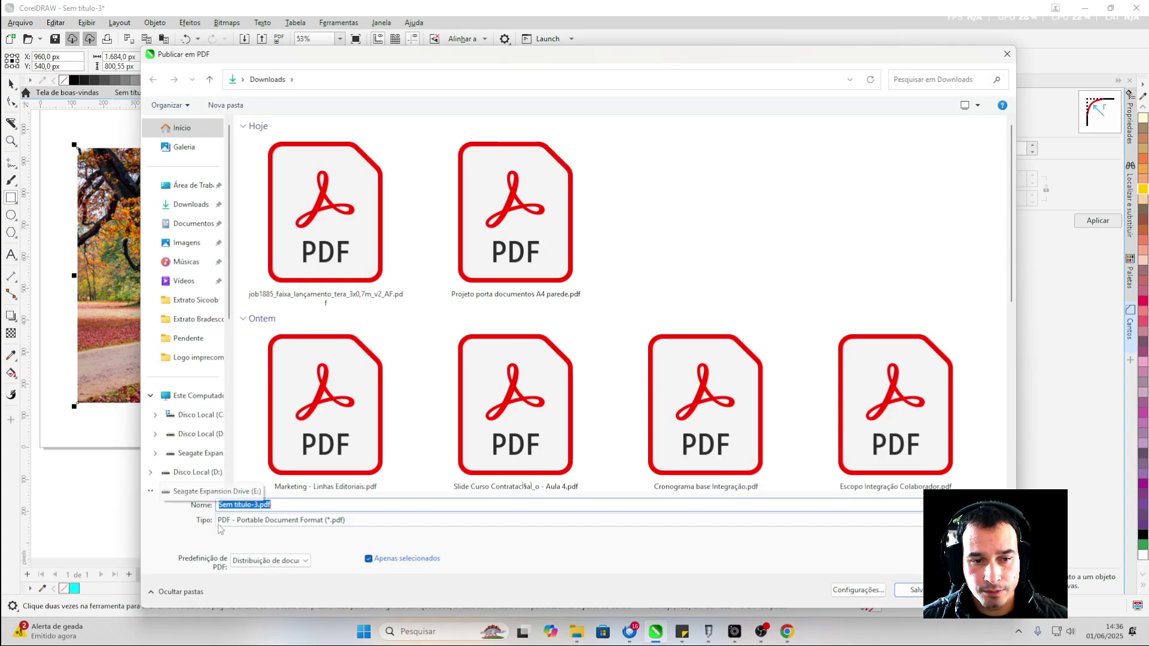
left_click(244, 561)
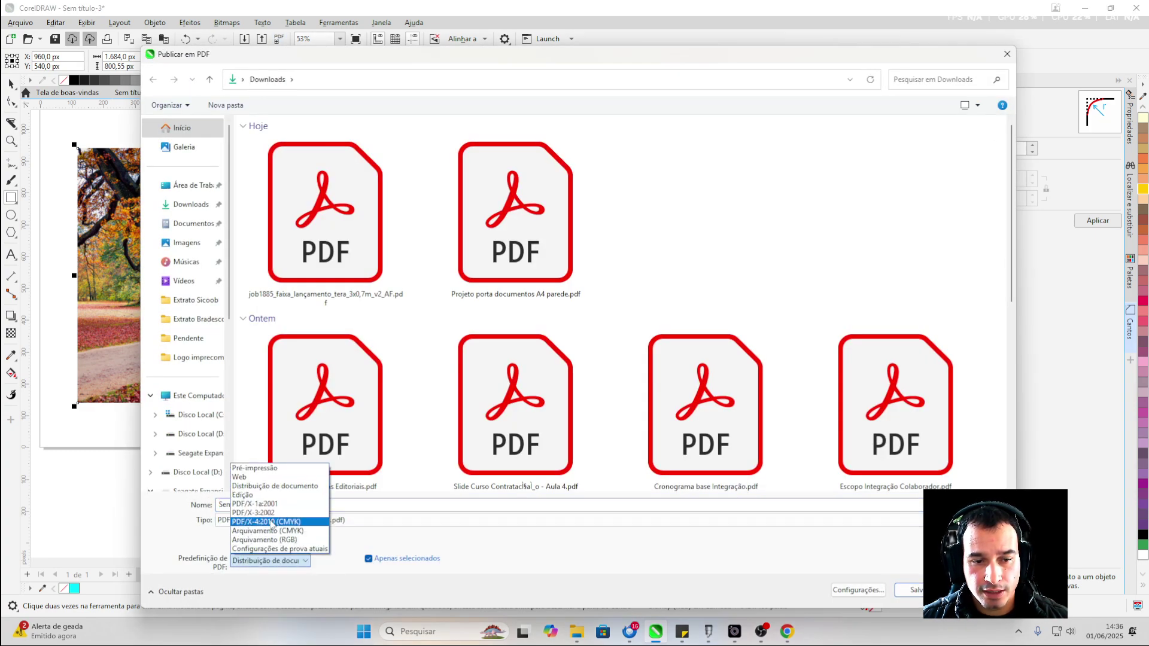
left_click(268, 523)
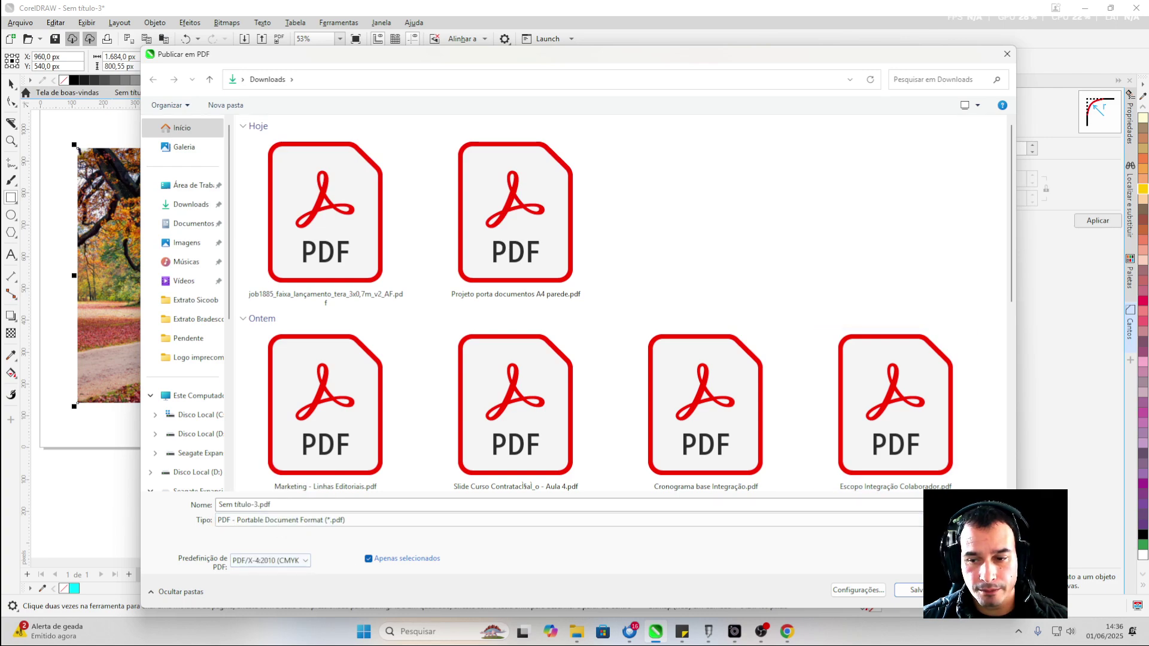
key("Return")
Return to Sem título-1 and examine the resolution item of the eco-solvent checklist
scroll(478, 309, "down", 5)
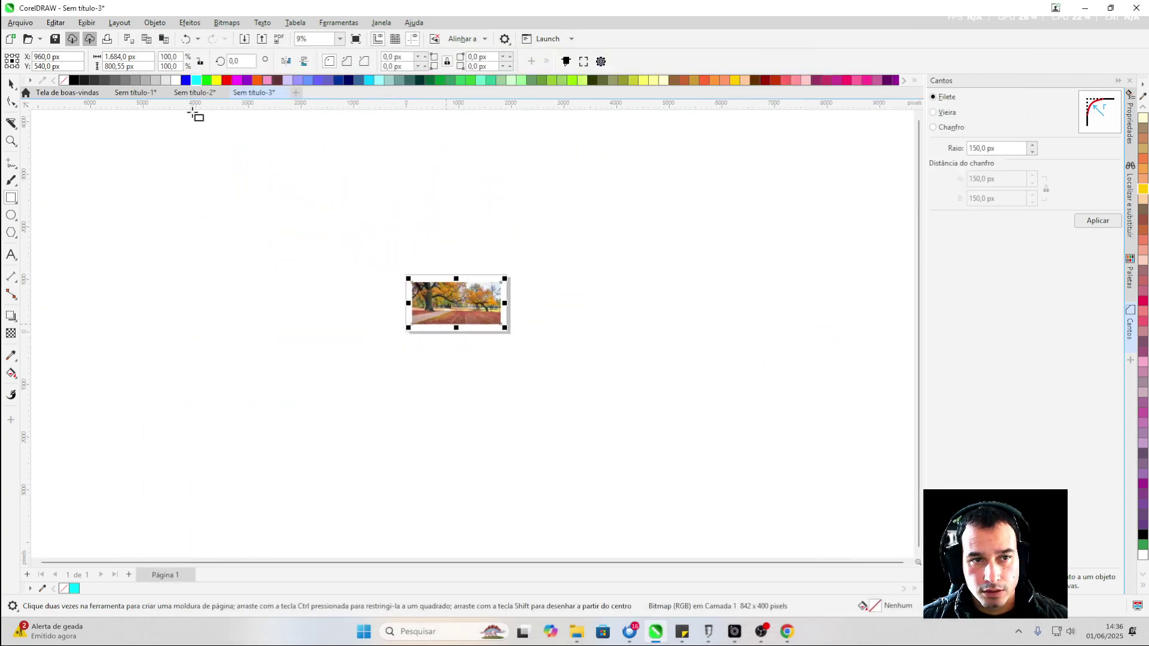
left_click(195, 93)
left_click(136, 93)
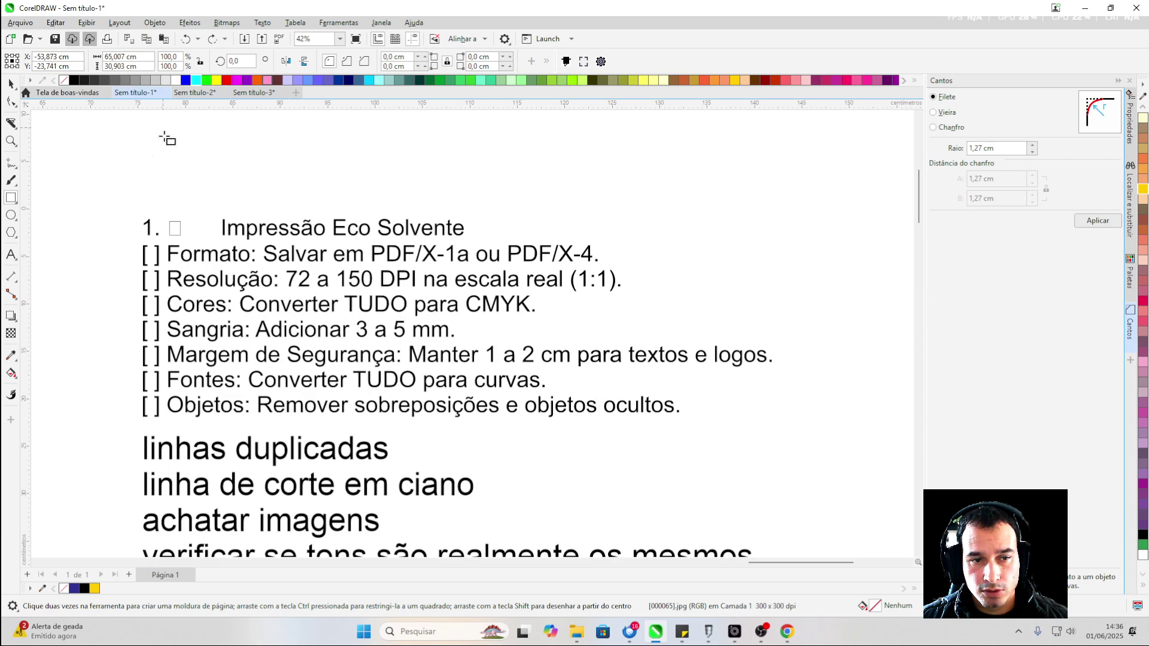
scroll(118, 232, "up", 1)
scroll(194, 250, "down", 2)
scroll(315, 276, "up", 3)
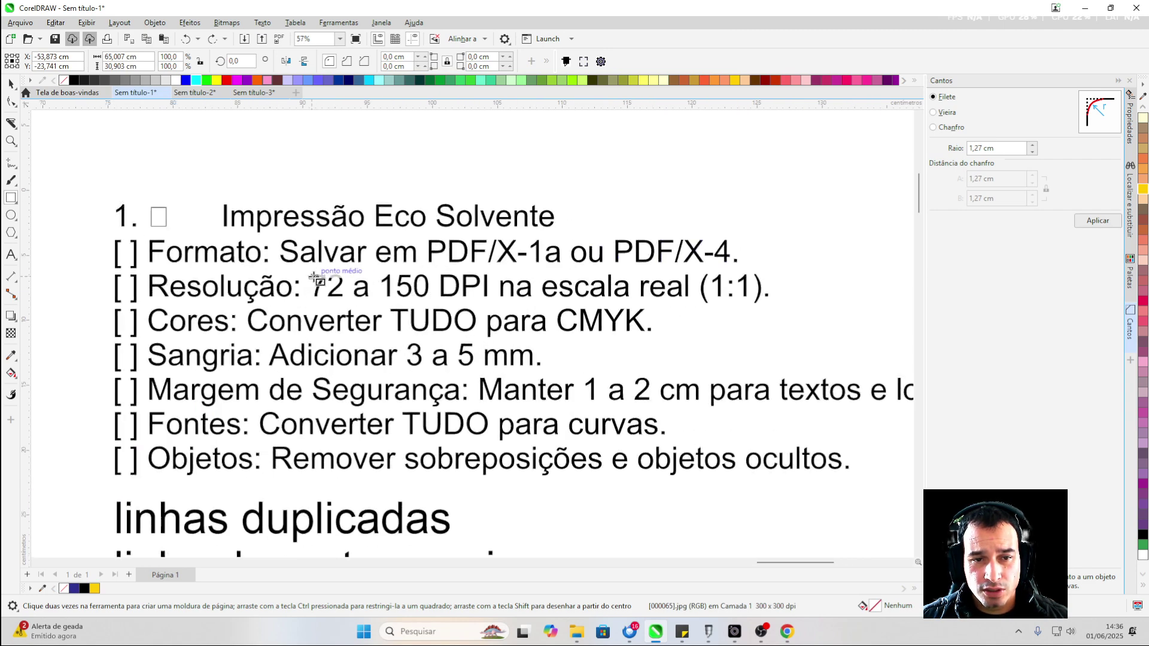
Move the grouped Tera banner below the "bitmap" label slightly to the right and down
scroll(315, 277, "down", 2)
scroll(679, 223, "down", 4)
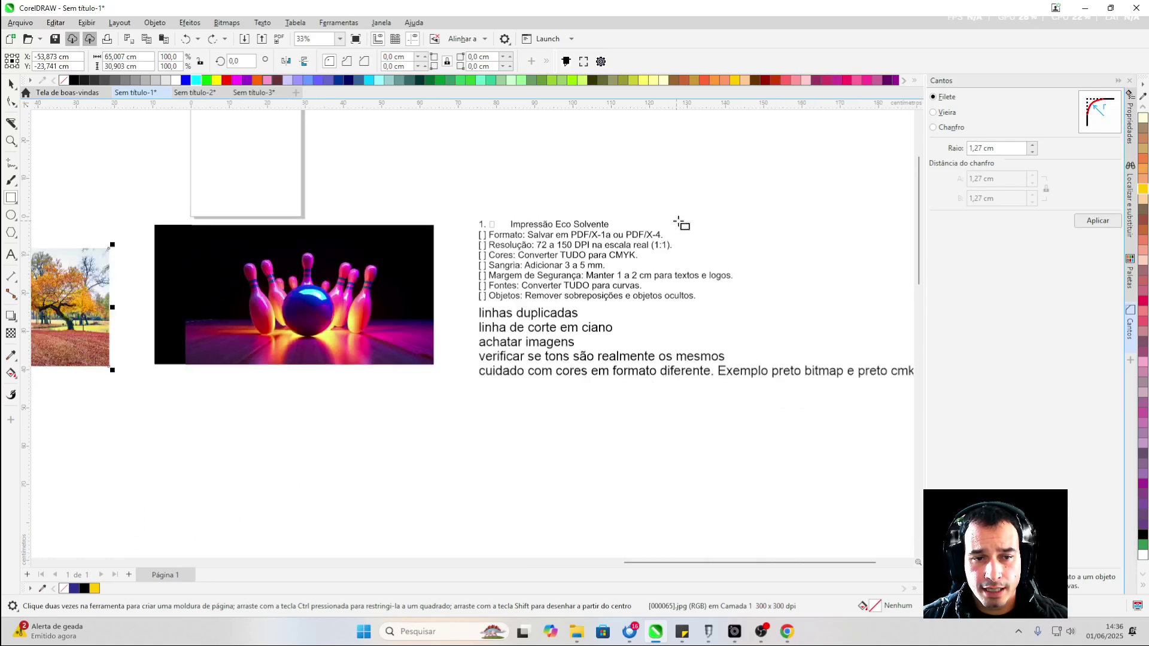
scroll(391, 372, "down", 1)
scroll(392, 372, "up", 2)
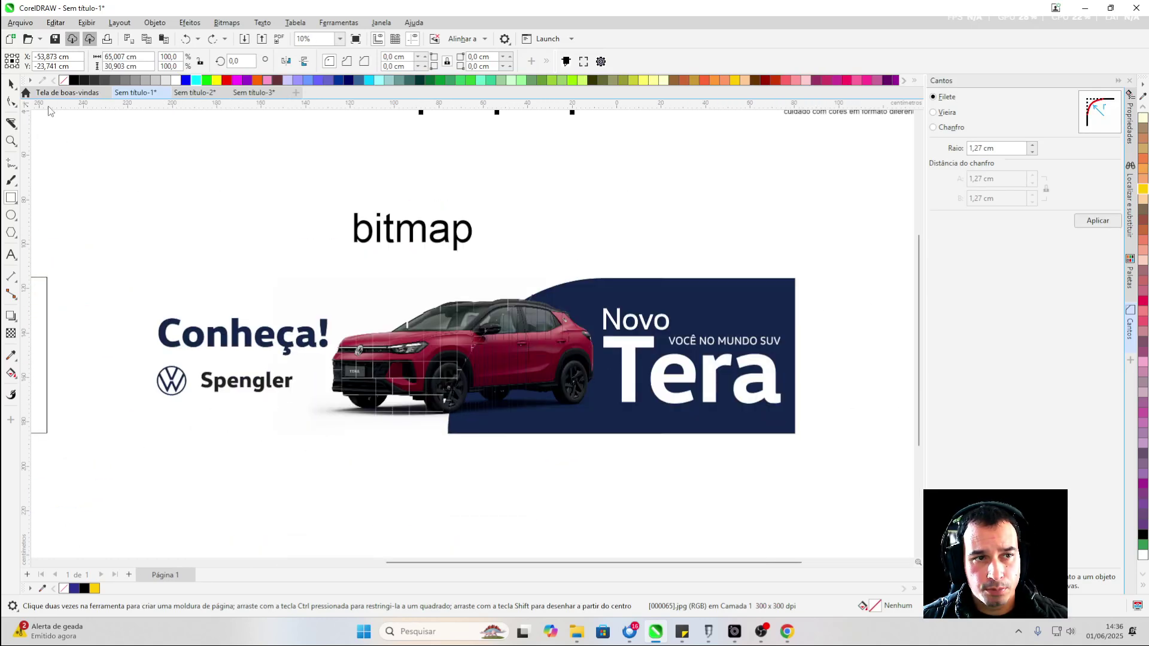
left_click_drag(452, 331, 501, 346)
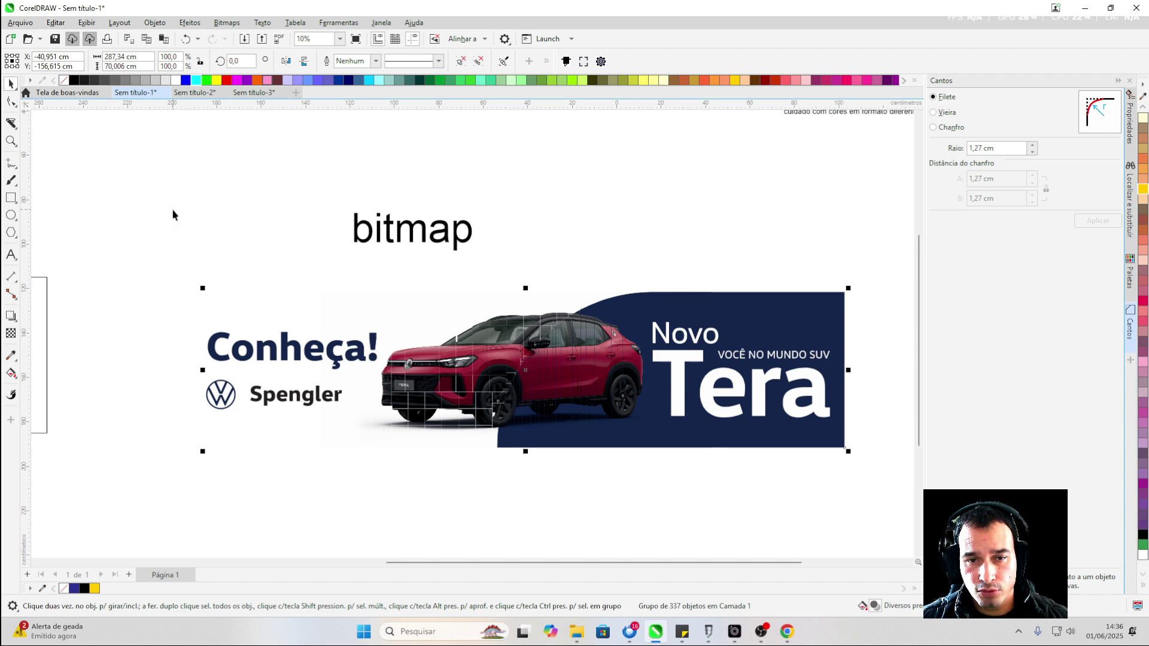
Draw a circle about 2.43 cm in diameter just below the bowling image
scroll(173, 215, "down", 3)
scroll(250, 216, "up", 5)
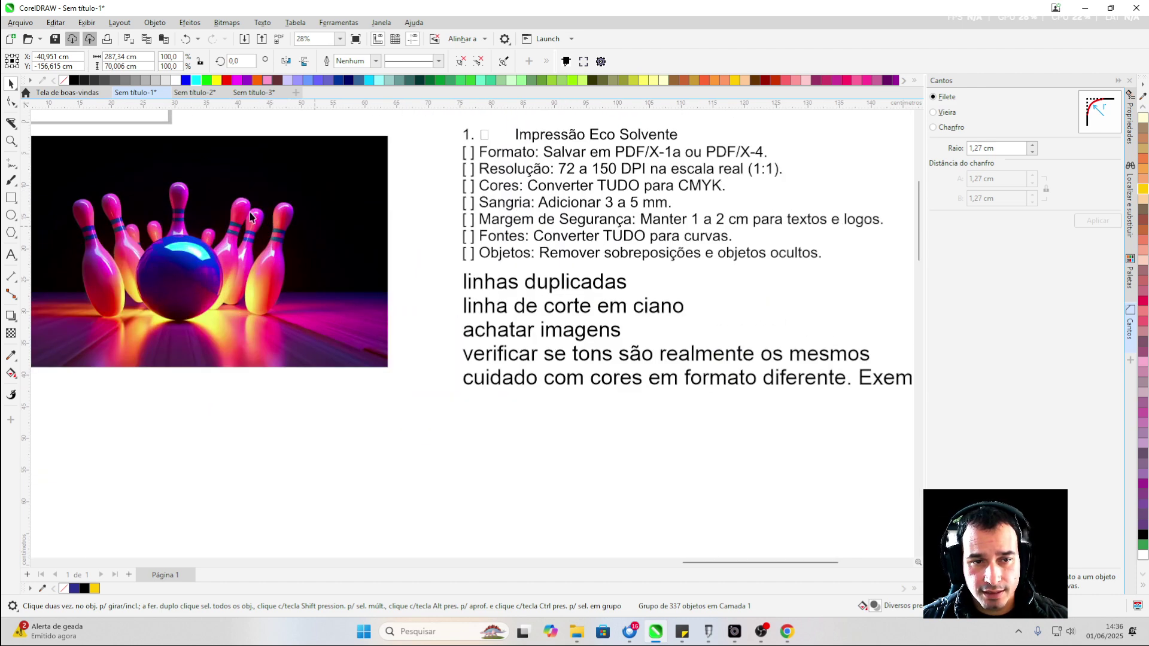
left_click(8, 215)
scroll(261, 384, "up", 2)
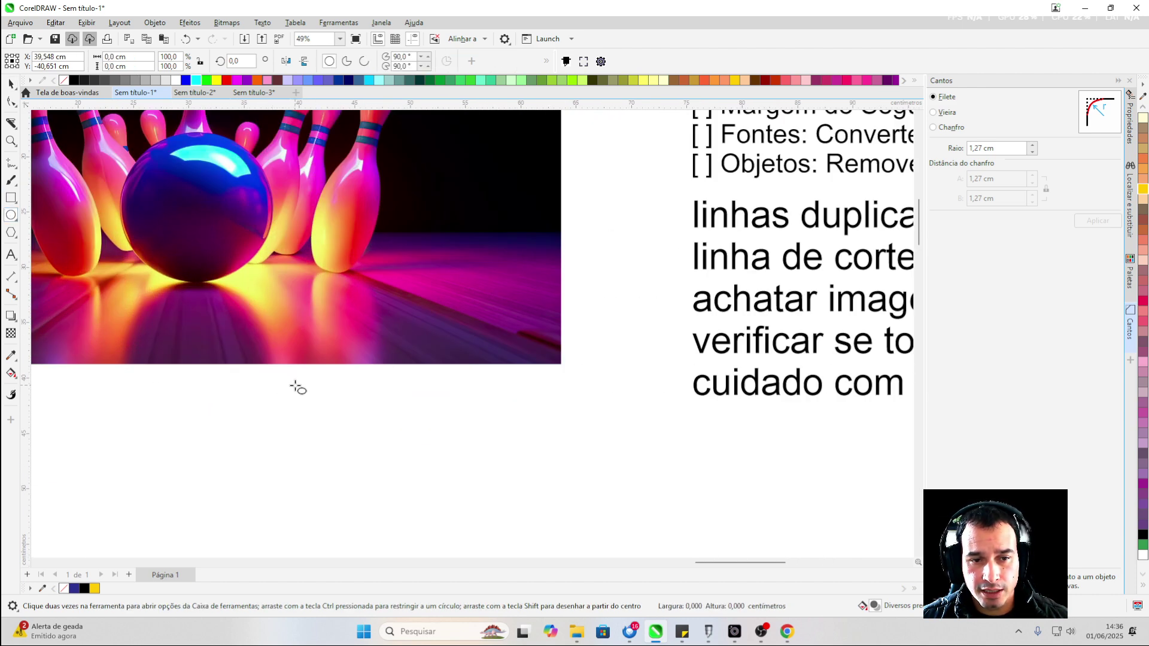
left_click_drag(294, 385, 308, 415)
scroll(301, 467, "up", 2)
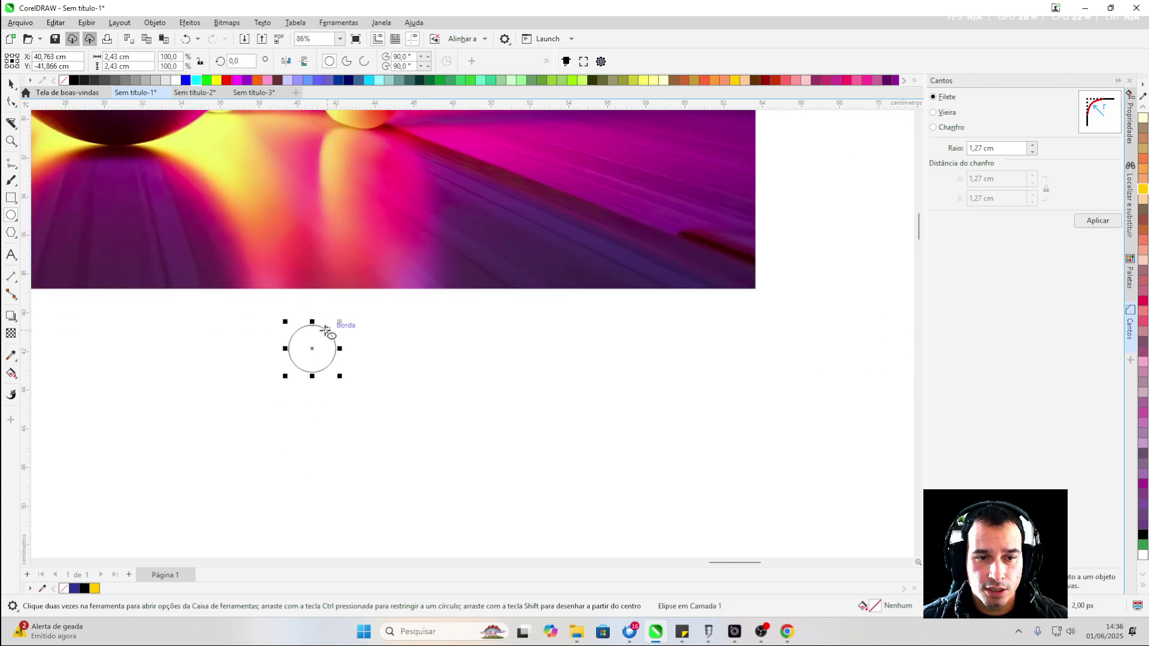
Add two Arial text objects reading "asas", one above the other, inside the small circle
left_click(11, 86)
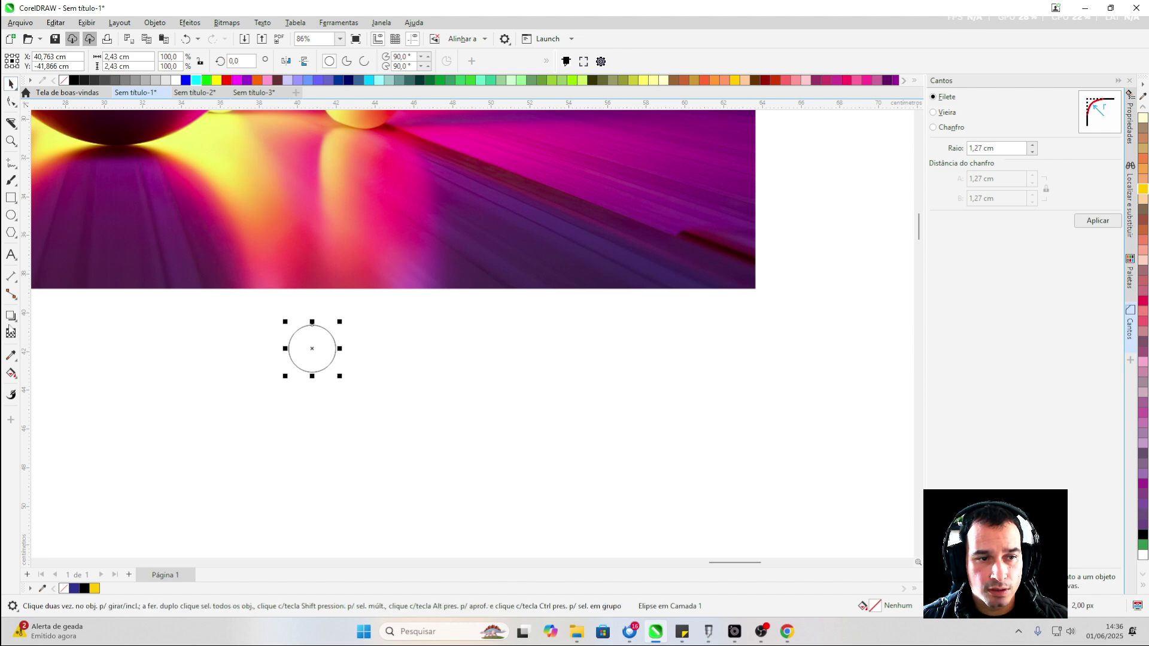
left_click(11, 254)
scroll(460, 473, "up", 2)
scroll(250, 282, "up", 1)
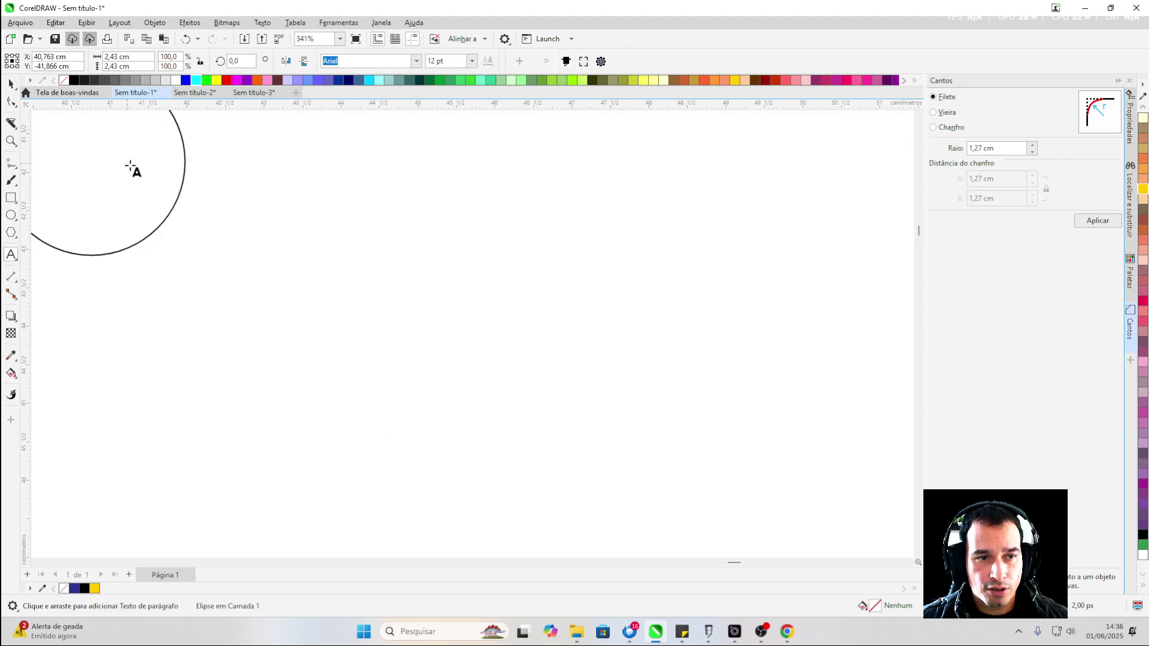
scroll(193, 286, "up", 2)
left_click(264, 209)
type("asas")
key("Return")
type("asas")
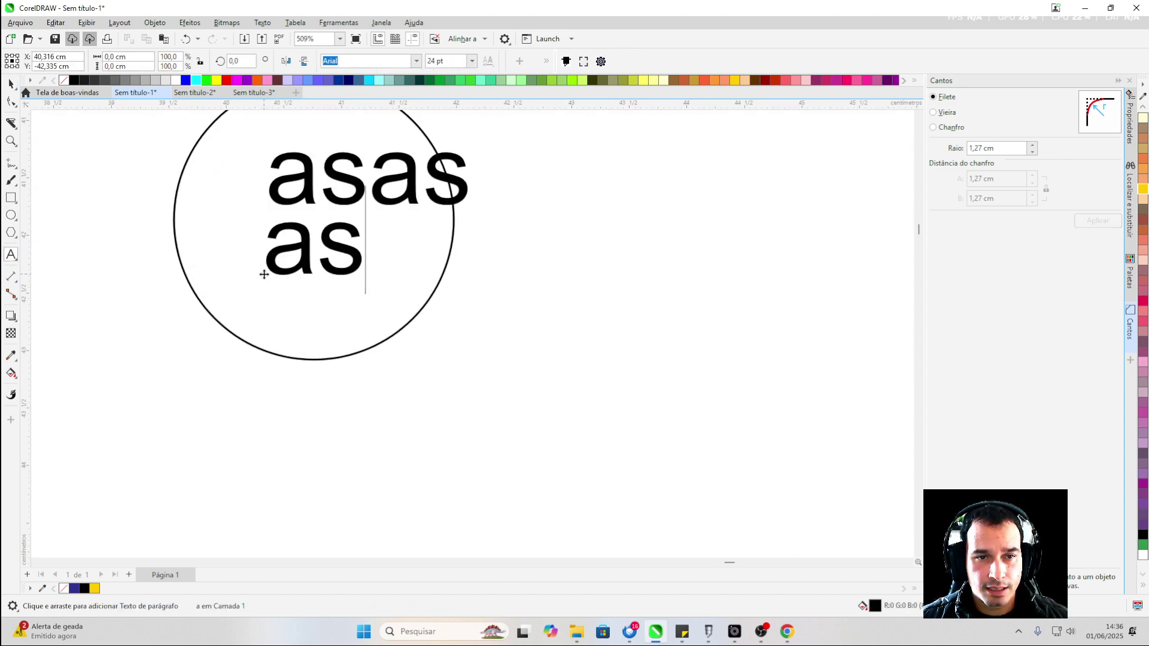
left_click(11, 85)
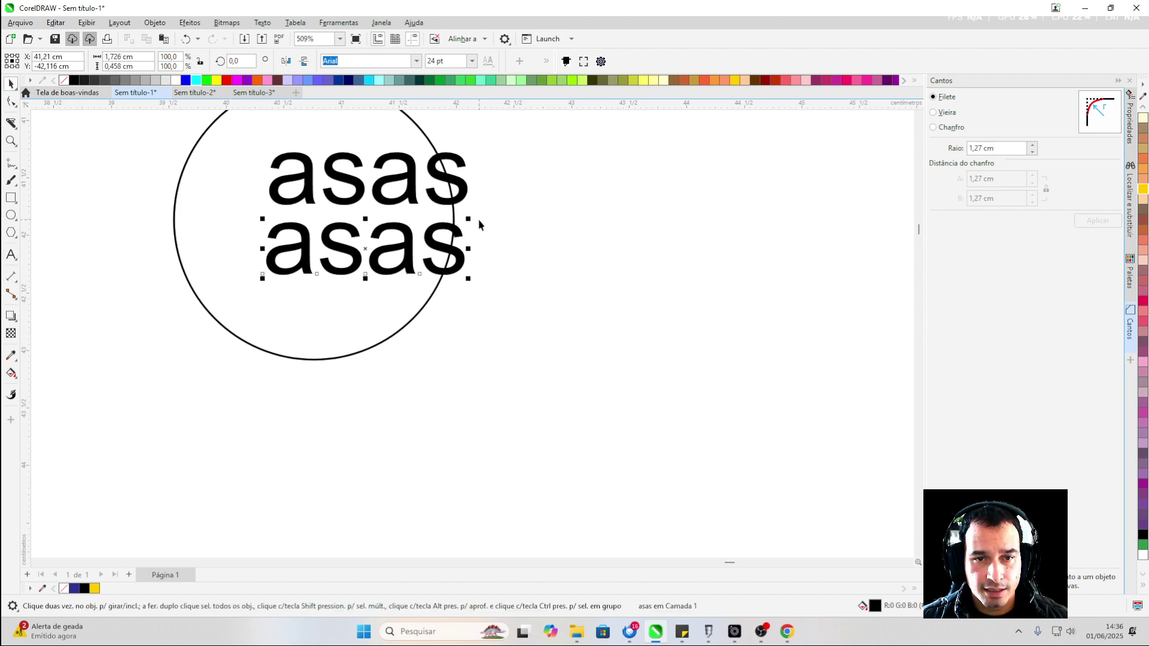
Scale down both "asas" texts to fit inside the circle, the upper one to about 14.91 pt
left_click_drag(468, 219, 370, 245)
left_click(418, 189)
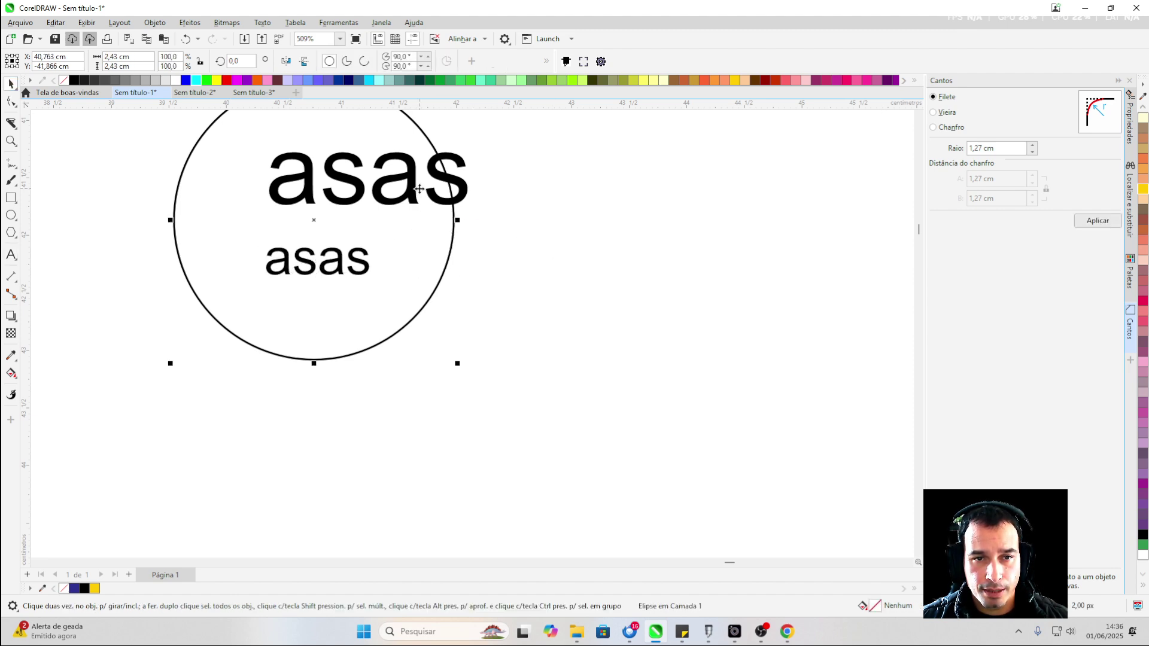
left_click(455, 186)
scroll(407, 236, "down", 2)
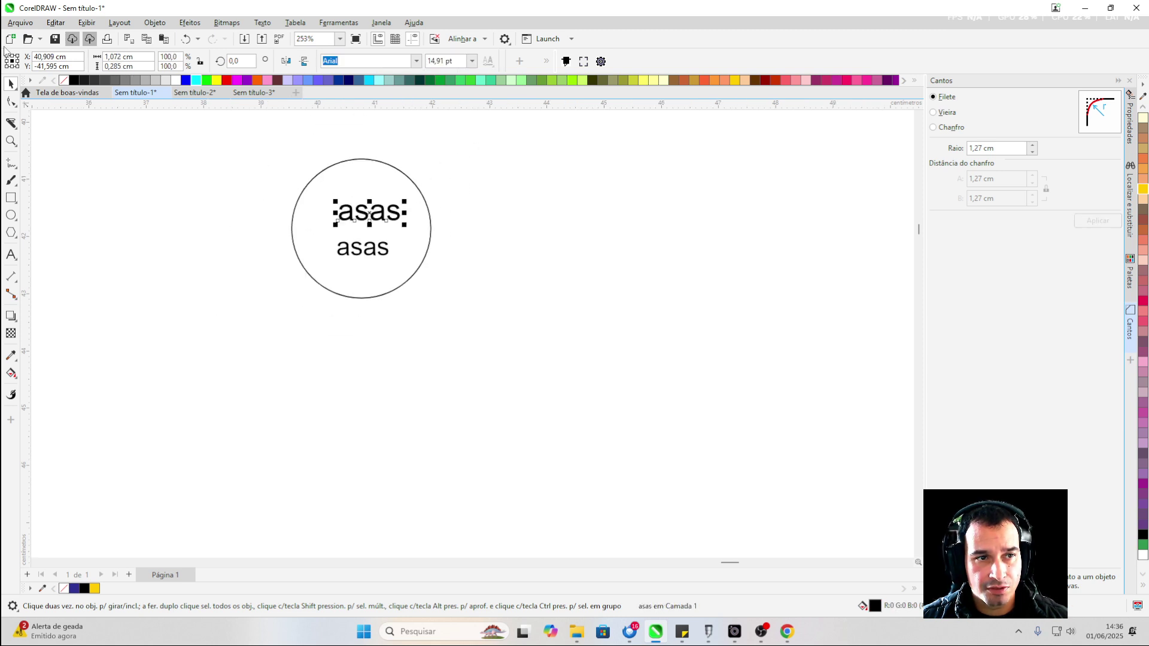
Select the small circle with its two texts and group them
scroll(344, 382, "down", 2)
left_click_drag(490, 257, 177, 403)
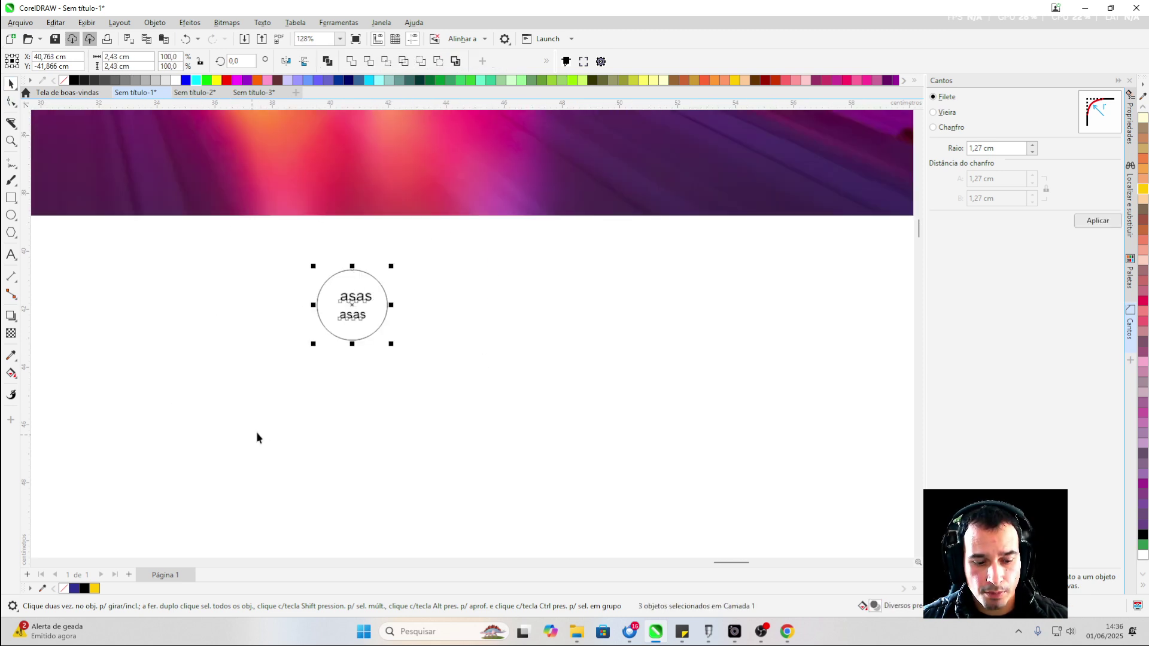
key("ctrl+g")
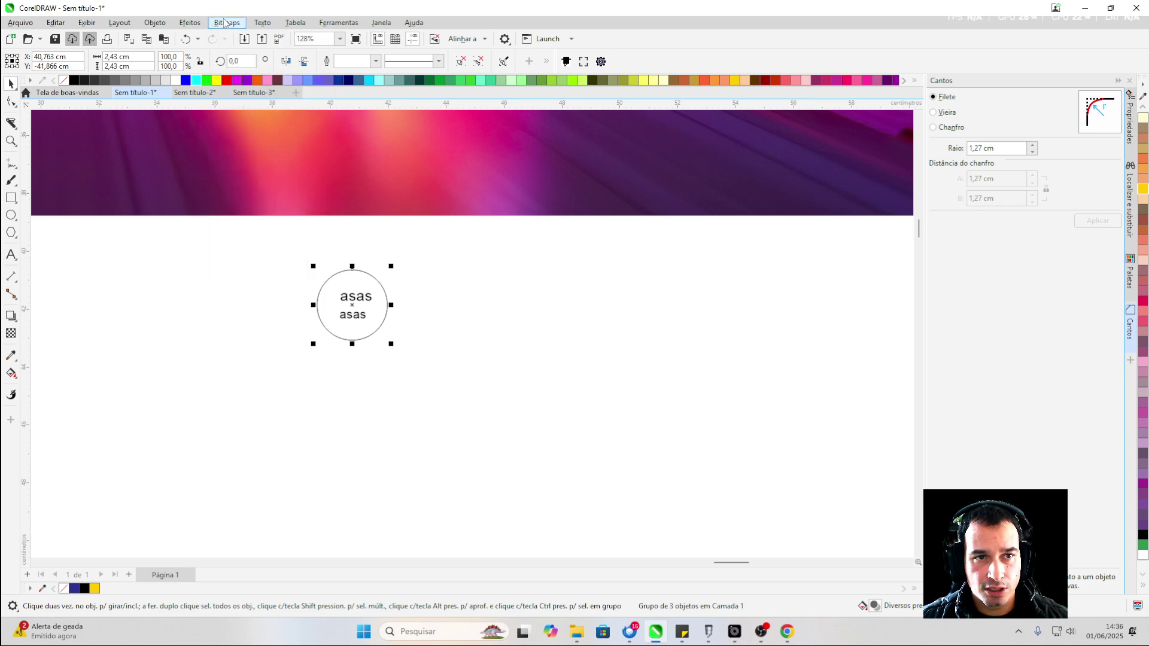
Convert the grouped small circle and texts to a 300 dpi CMYK bitmap with a transparent background
left_click(225, 24)
left_click(251, 37)
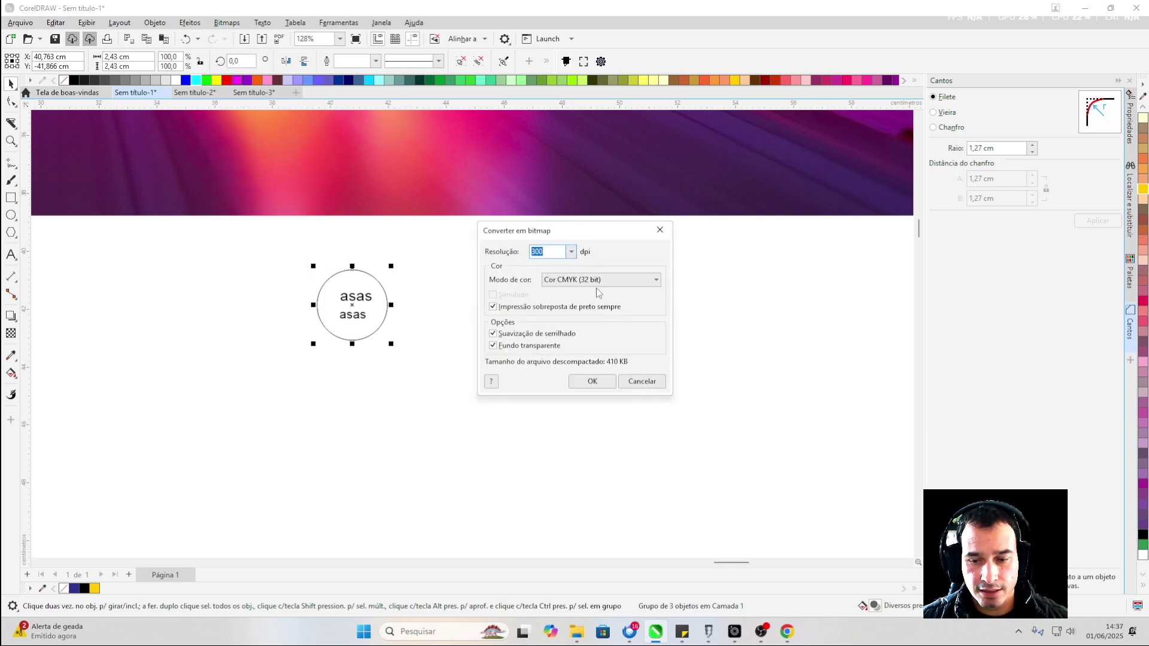
left_click(604, 389)
left_click(586, 392)
Examine the eco-solvent print checklist beside the bowling artwork, including its format and resolution items
scroll(225, 269, "up", 2)
scroll(267, 350, "down", 3)
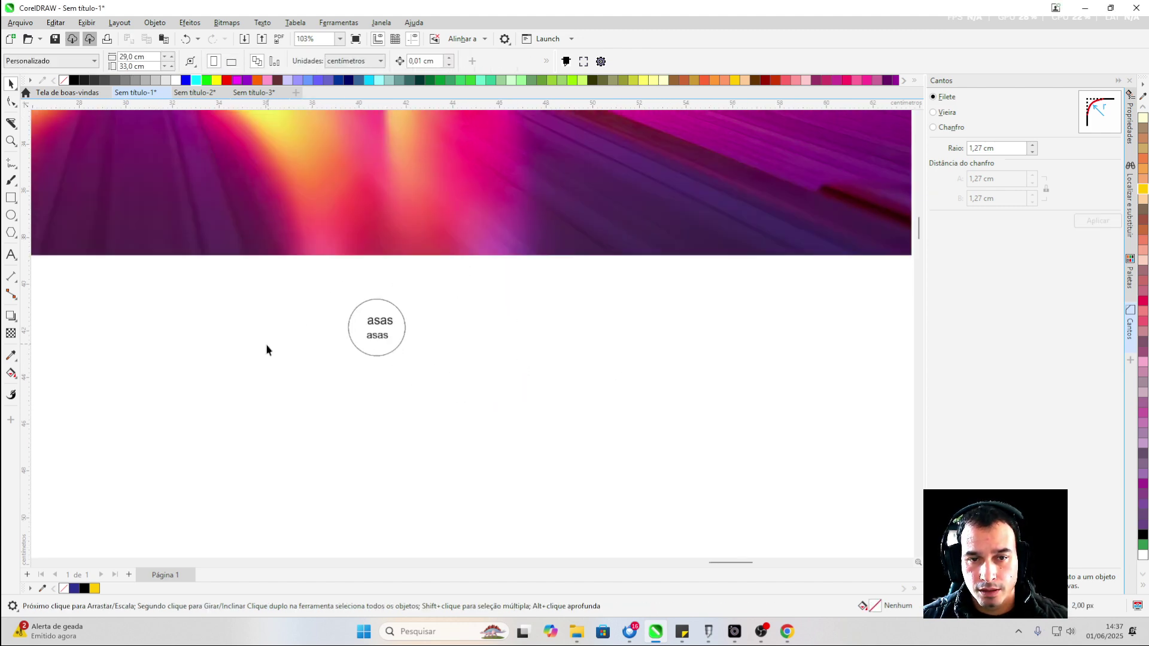
scroll(268, 350, "down", 3)
scroll(578, 192, "up", 2)
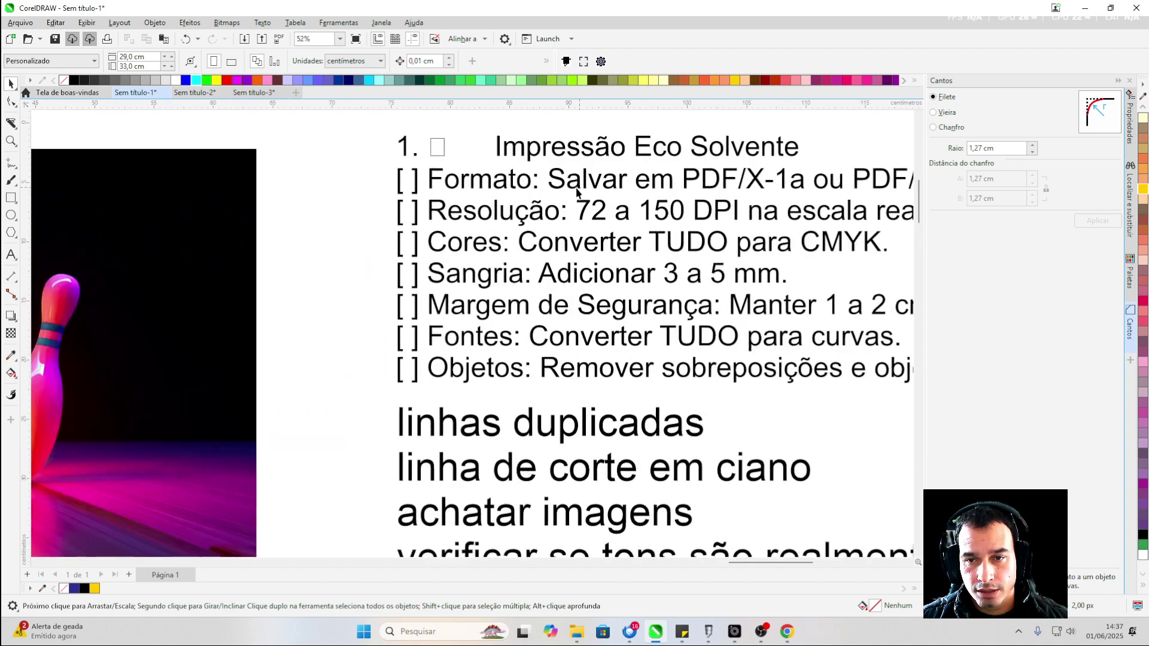
scroll(546, 195, "down", 5)
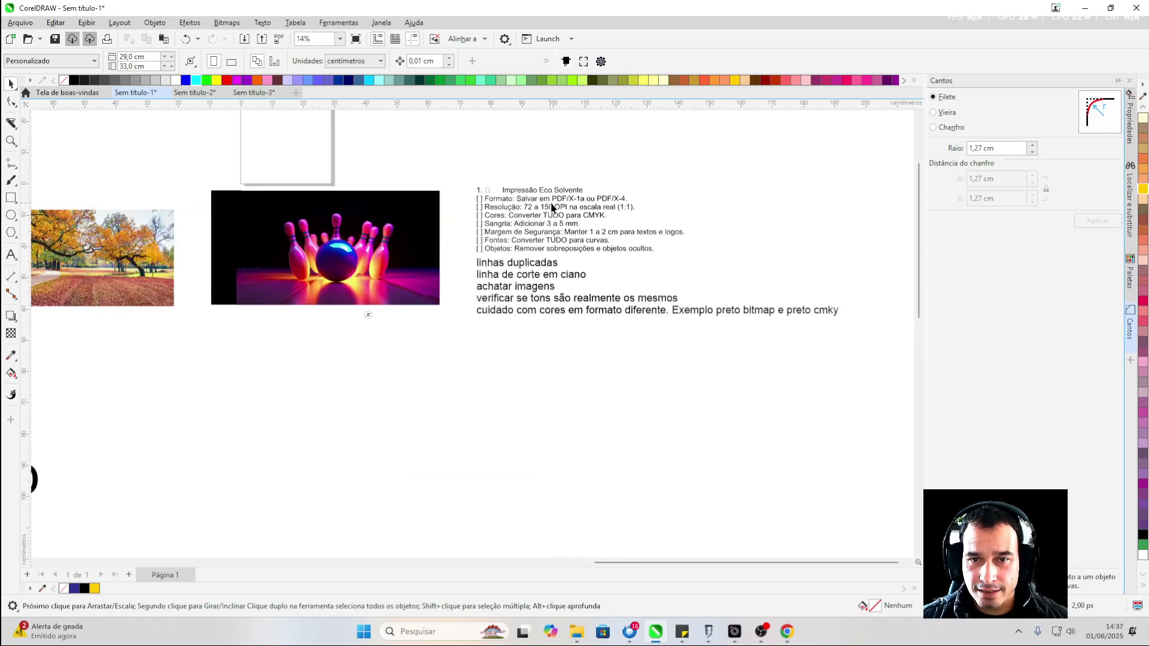
scroll(552, 206, "up", 2)
scroll(559, 226, "down", 1)
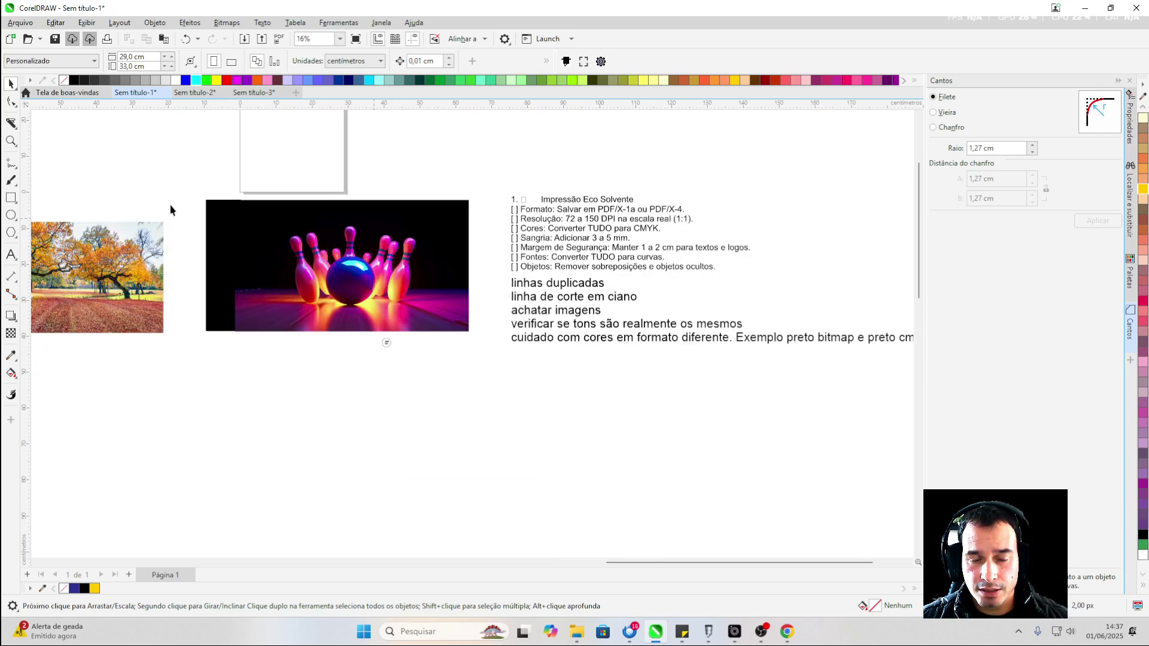
scroll(71, 178, "up", 1)
Move the bowling image and the black rectangle aside in turn, undoing each move
left_click(312, 234)
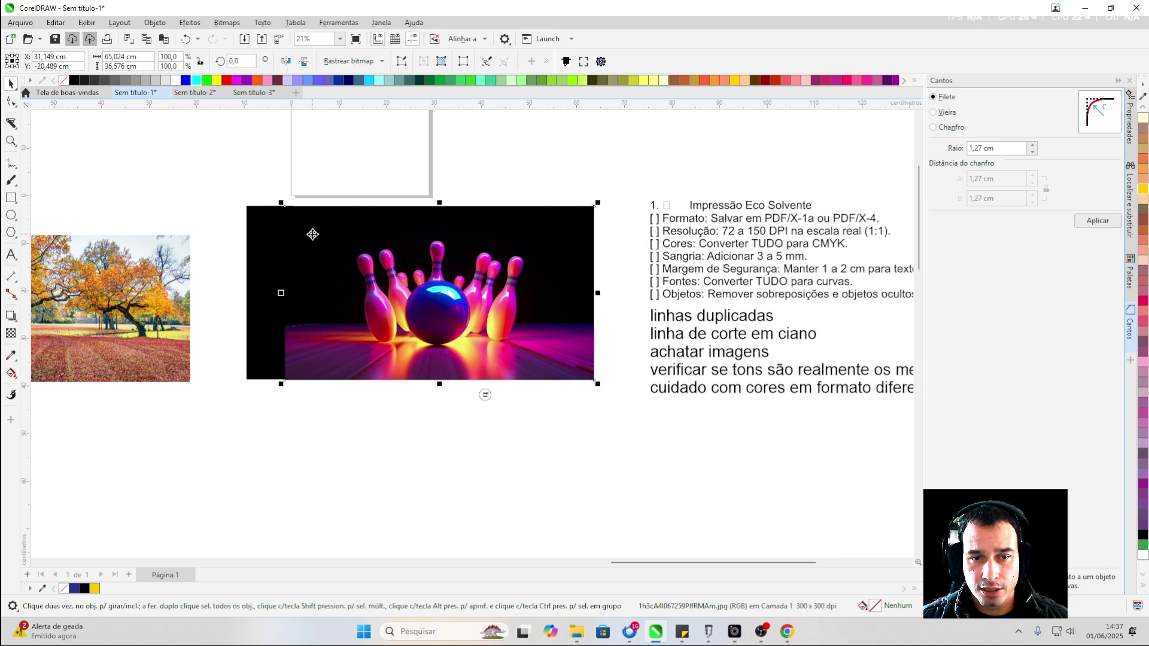
left_click_drag(312, 236, 271, 331)
key("ctrl+z")
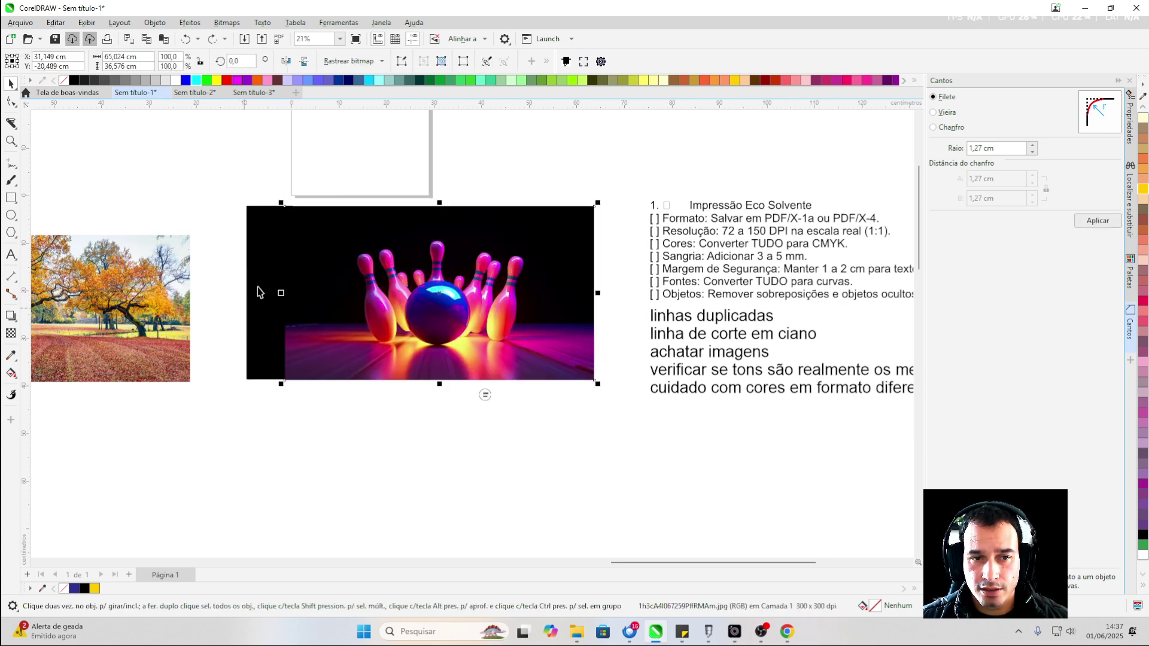
left_click_drag(269, 254, 207, 307)
key("ctrl+z")
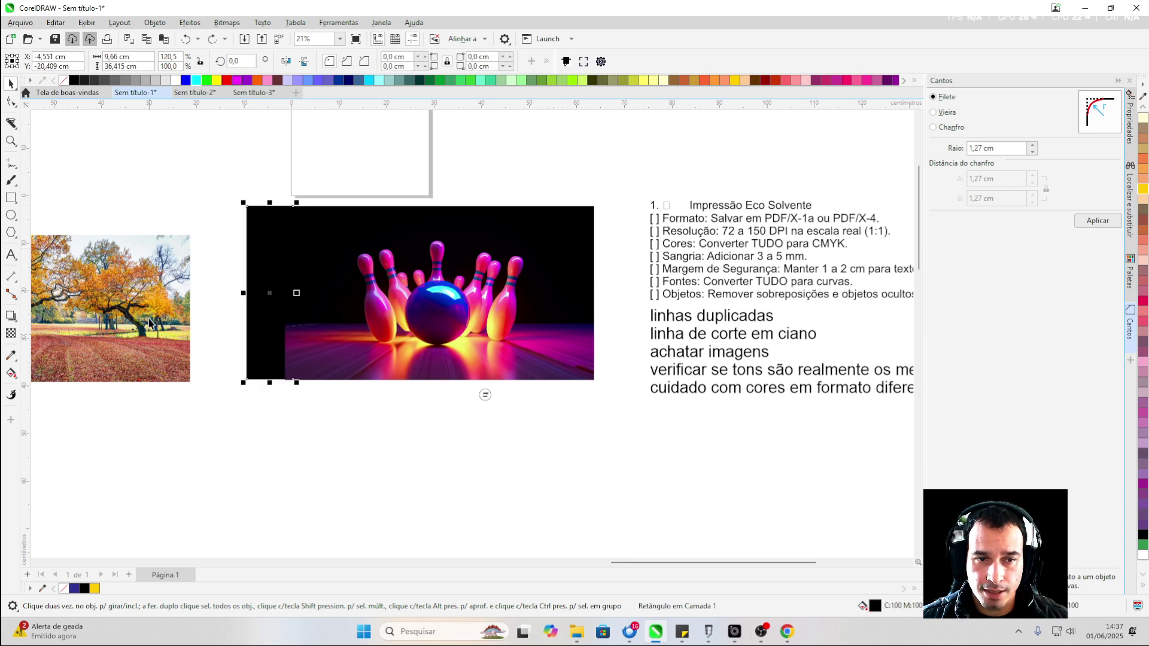
Draw an ellipse about 16.73 cm by 8.97 cm over the right-hand pins of the bowling image
scroll(356, 253, "up", 1)
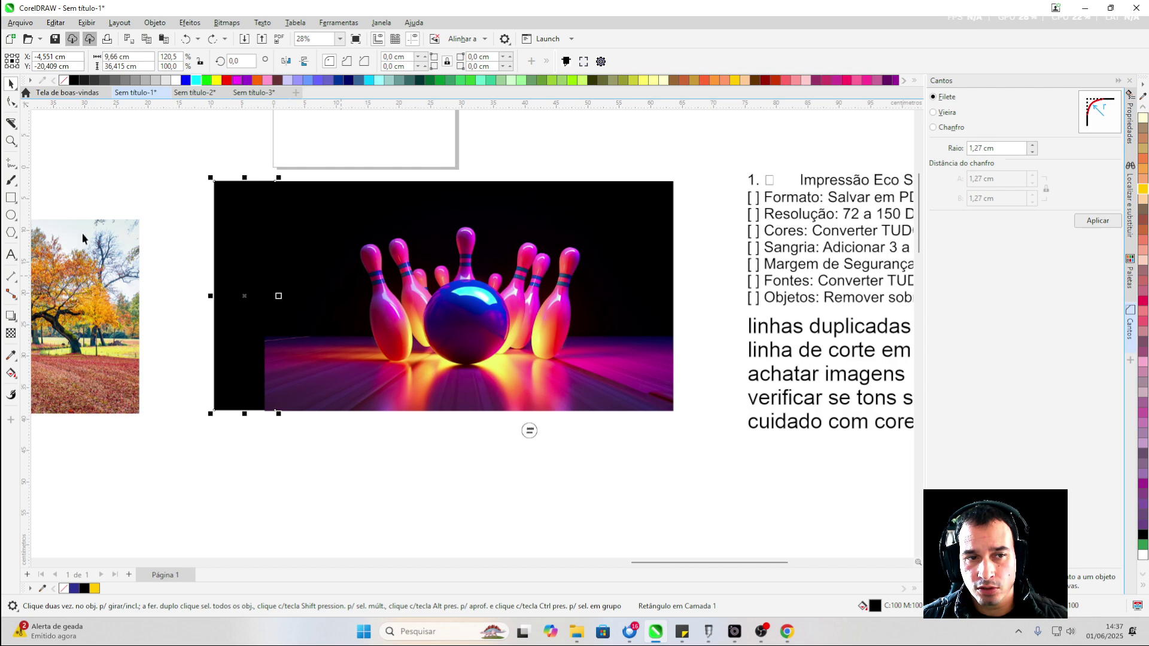
left_click(11, 215)
scroll(56, 282, "up", 2)
scroll(705, 287, "down", 2)
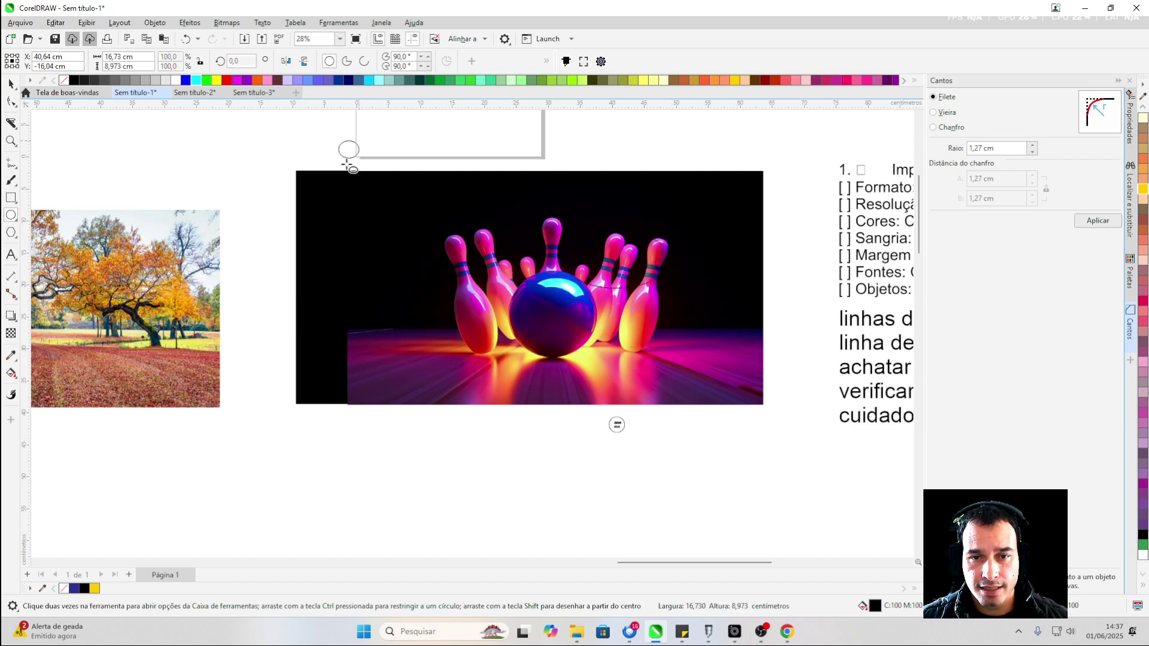
left_click_drag(346, 162, 346, 163)
left_click(12, 84)
scroll(564, 376, "down", 2)
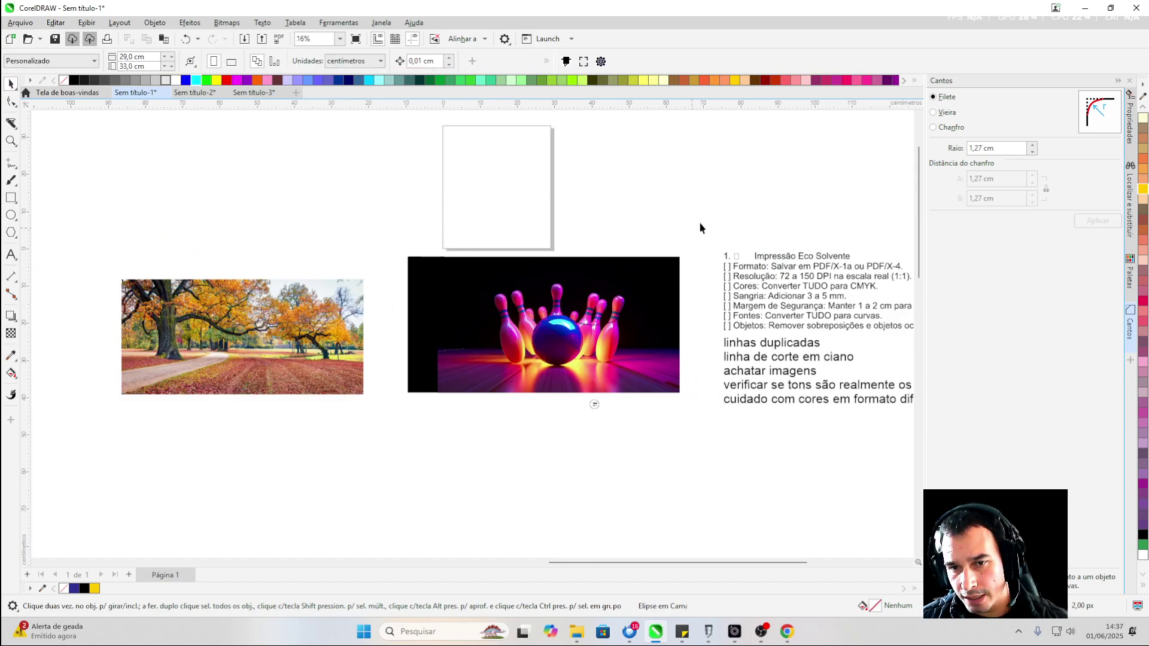
Select the bowling artwork with all its overlapping objects and review the bitmap conversion settings
left_click_drag(727, 207, 323, 472)
scroll(559, 264, "up", 2)
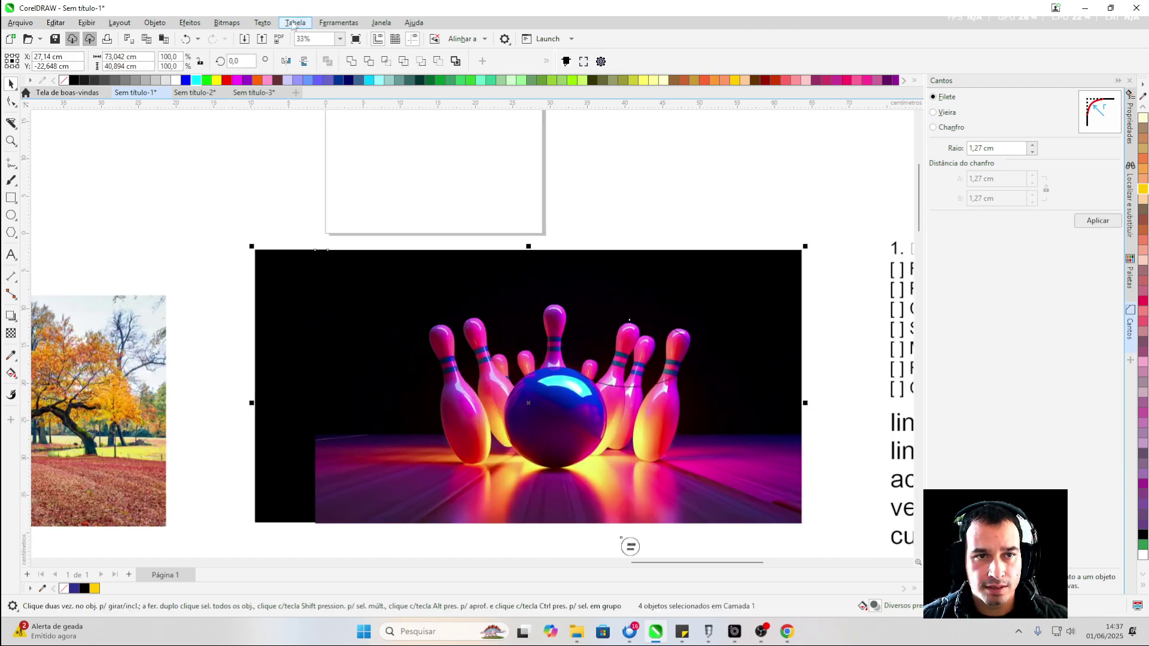
left_click(227, 23)
left_click(254, 36)
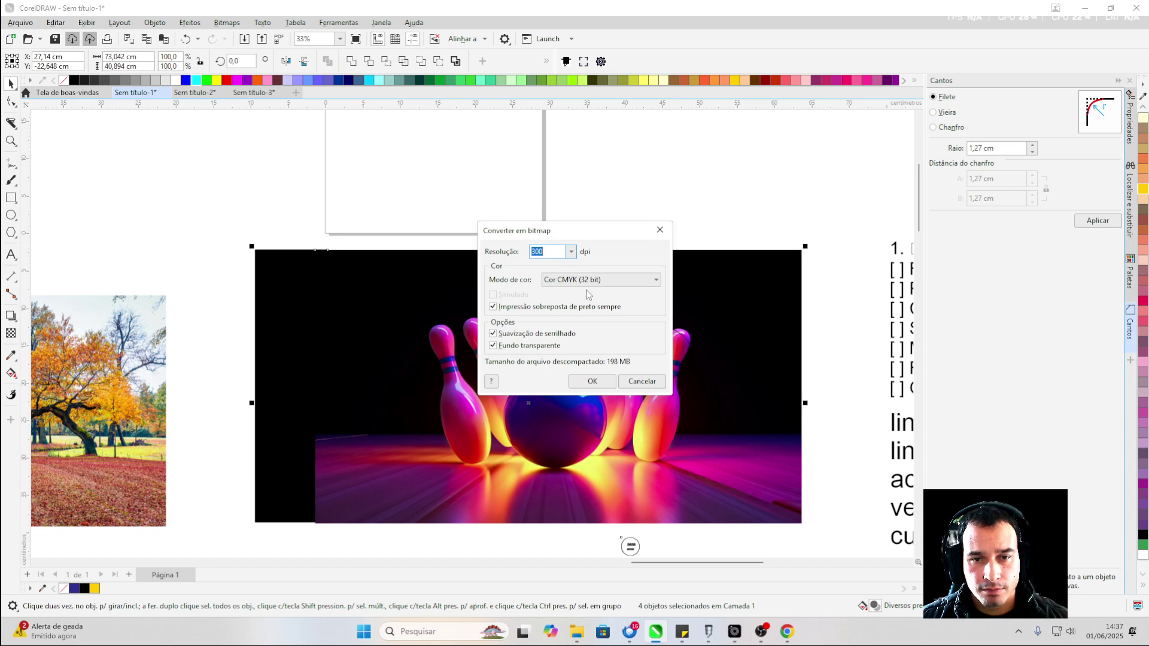
left_click(660, 230)
scroll(551, 242, "down", 2)
left_click(486, 327)
left_click_drag(486, 328, 557, 274)
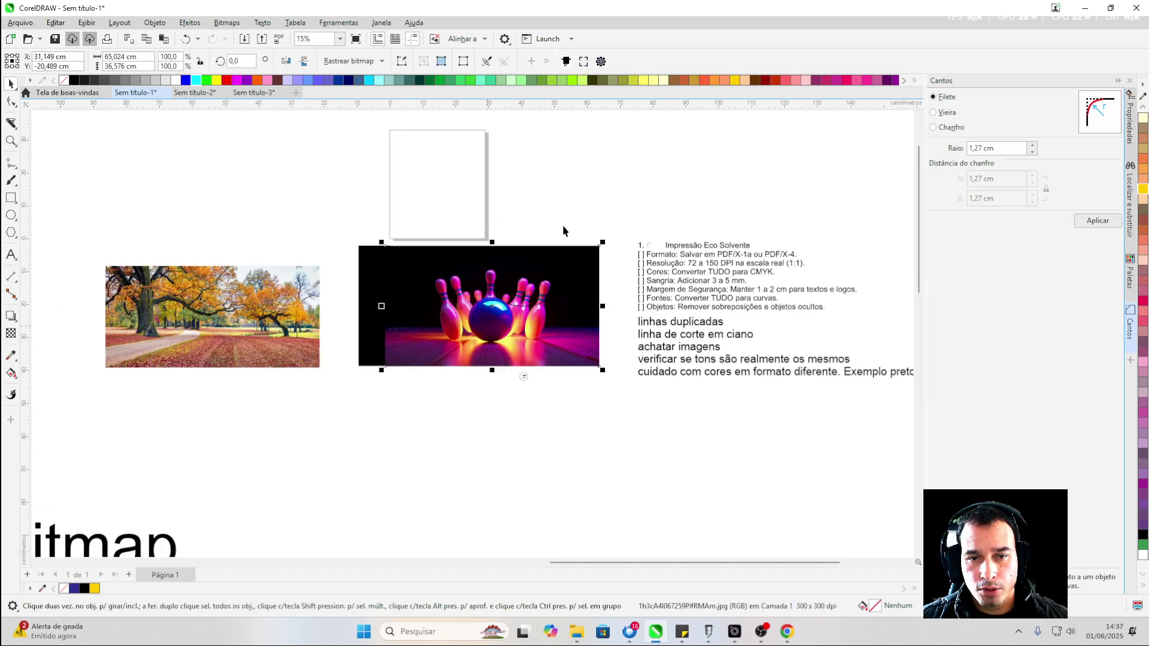
key("Tab")
left_click(358, 359)
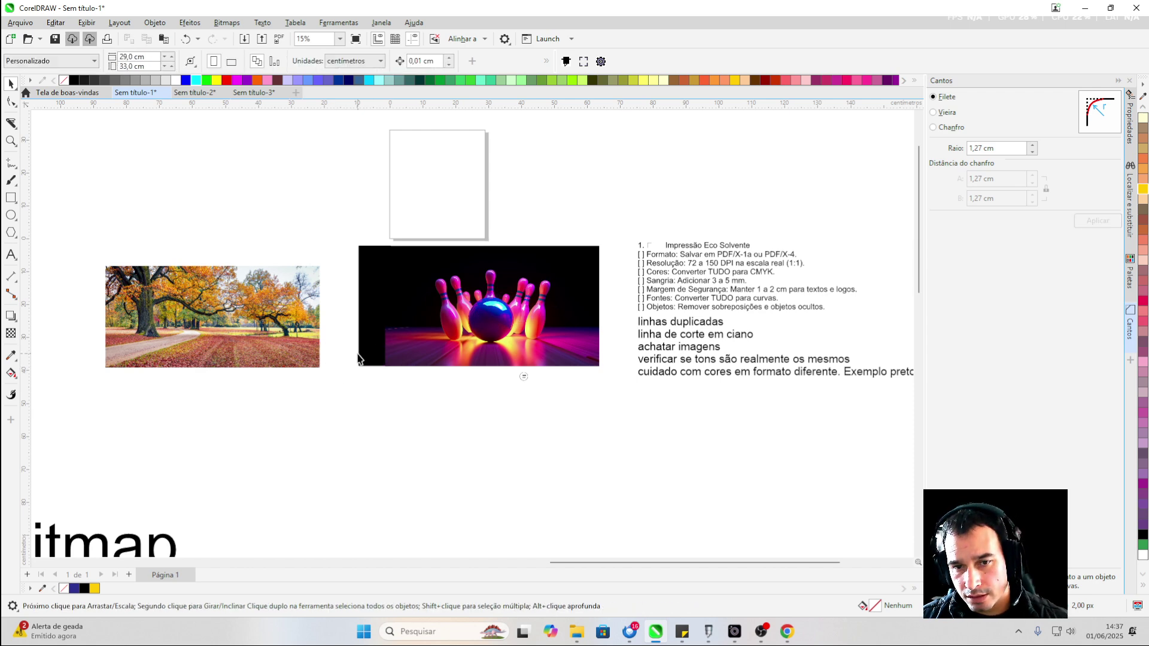
scroll(432, 314, "up", 2)
scroll(410, 258, "down", 2)
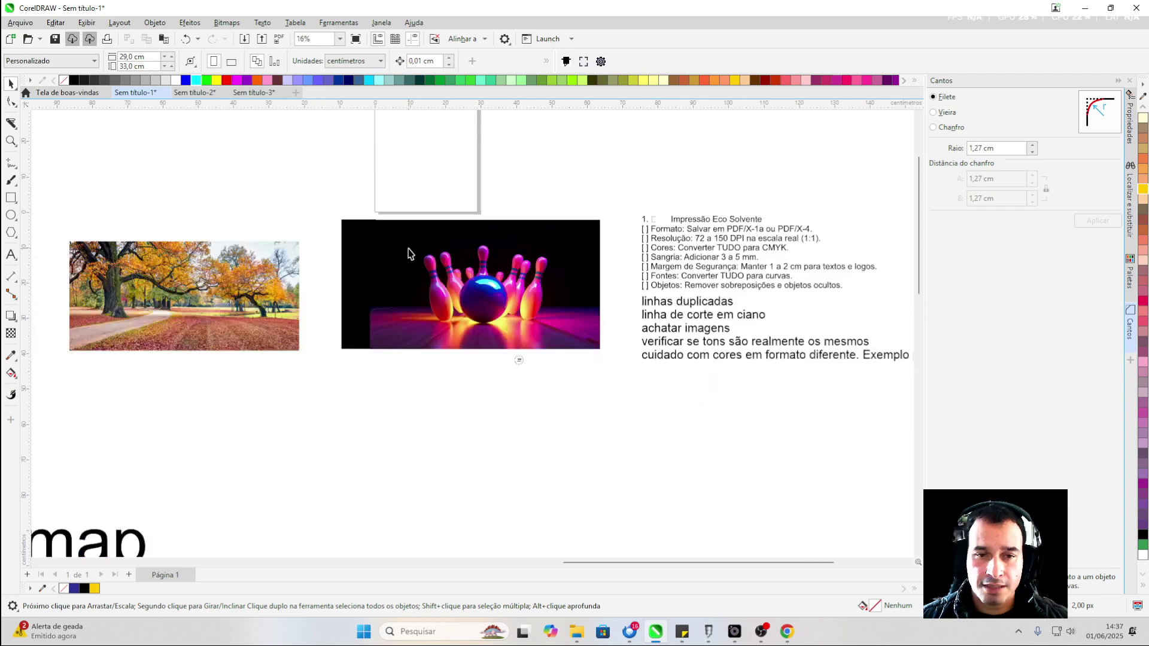
Move the black rectangle off the bowling image to the area up and left of it
scroll(400, 253, "up", 2)
scroll(397, 252, "down", 2)
left_click(263, 384)
left_click_drag(263, 385, 292, 237)
scroll(292, 237, "up", 4)
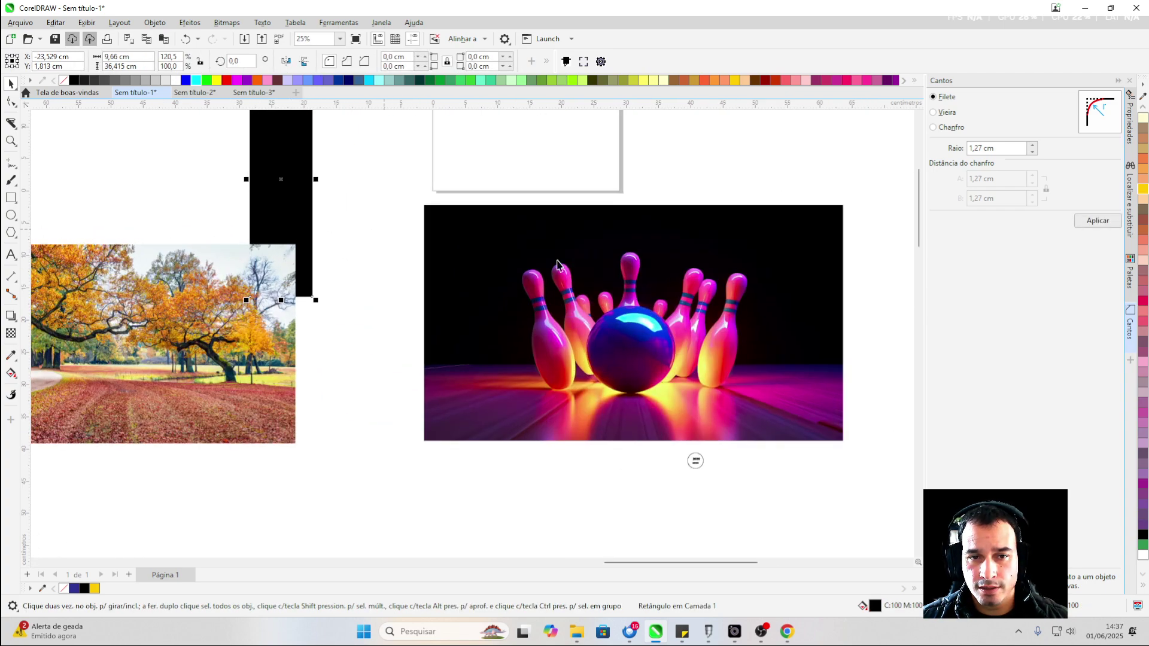
scroll(647, 270, "down", 5)
Move the autumn landscape image further down and left, clear of the black rectangle
left_click_drag(466, 298, 340, 357)
scroll(608, 248, "up", 2)
scroll(608, 253, "up", 2)
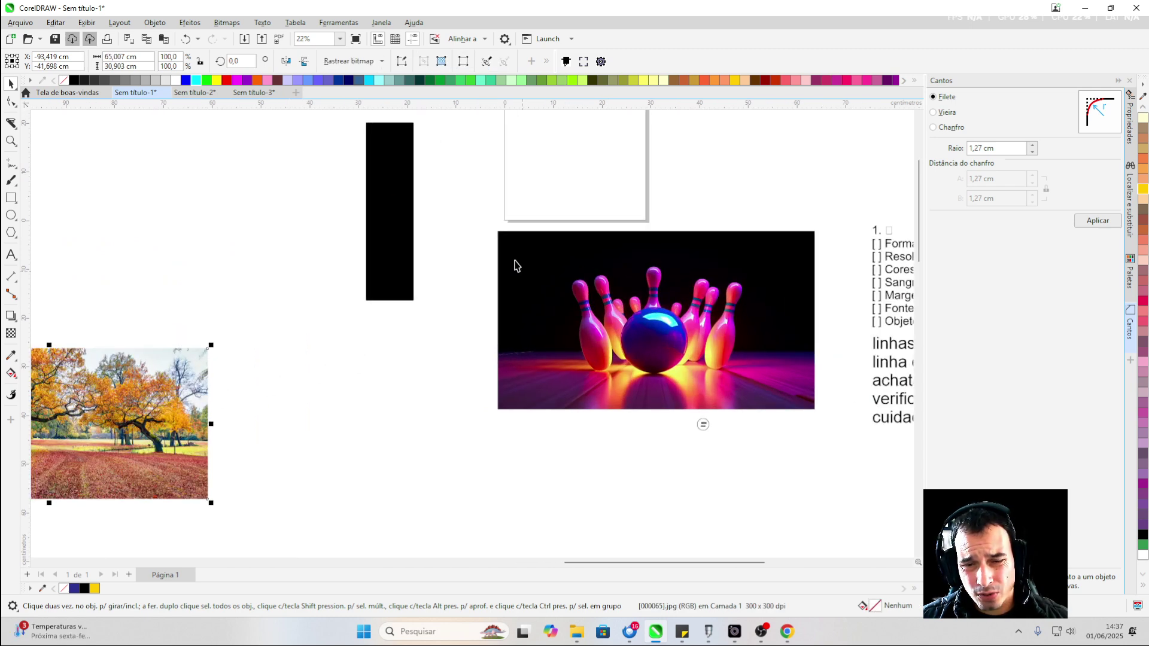
scroll(479, 246, "up", 3)
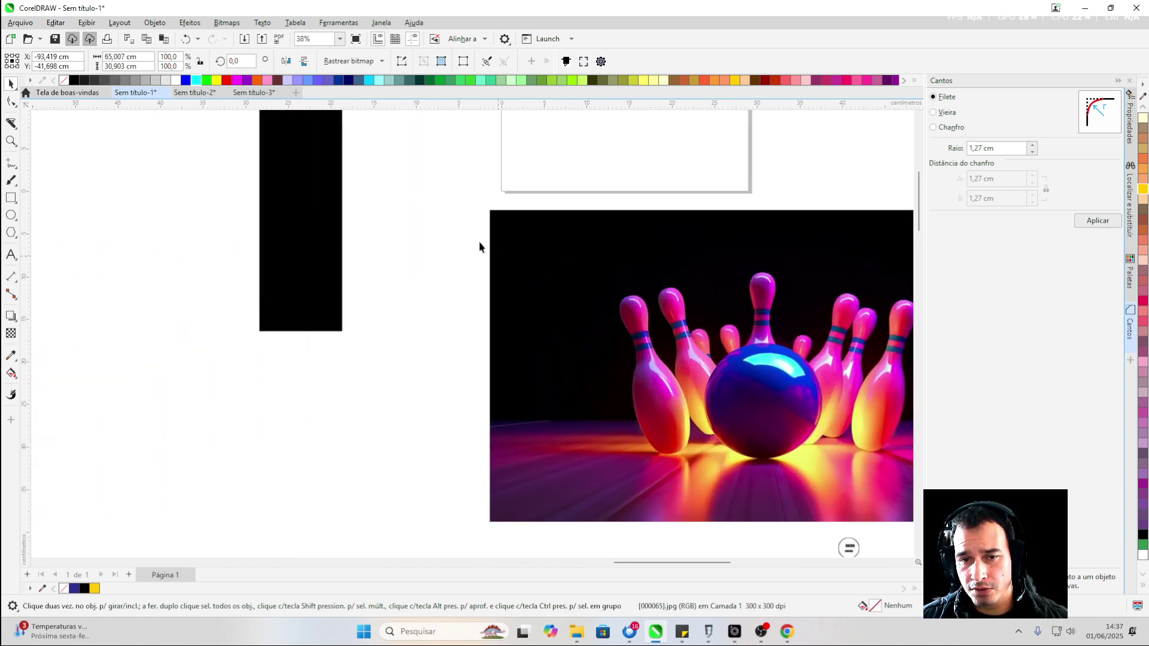
Move the bowling image slightly down and left, and place the black rectangle overlapping its left edge
scroll(393, 210, "down", 5)
scroll(392, 210, "up", 3)
left_click_drag(522, 247, 497, 301)
scroll(361, 236, "down", 2)
scroll(395, 228, "up", 2)
scroll(395, 228, "down", 3)
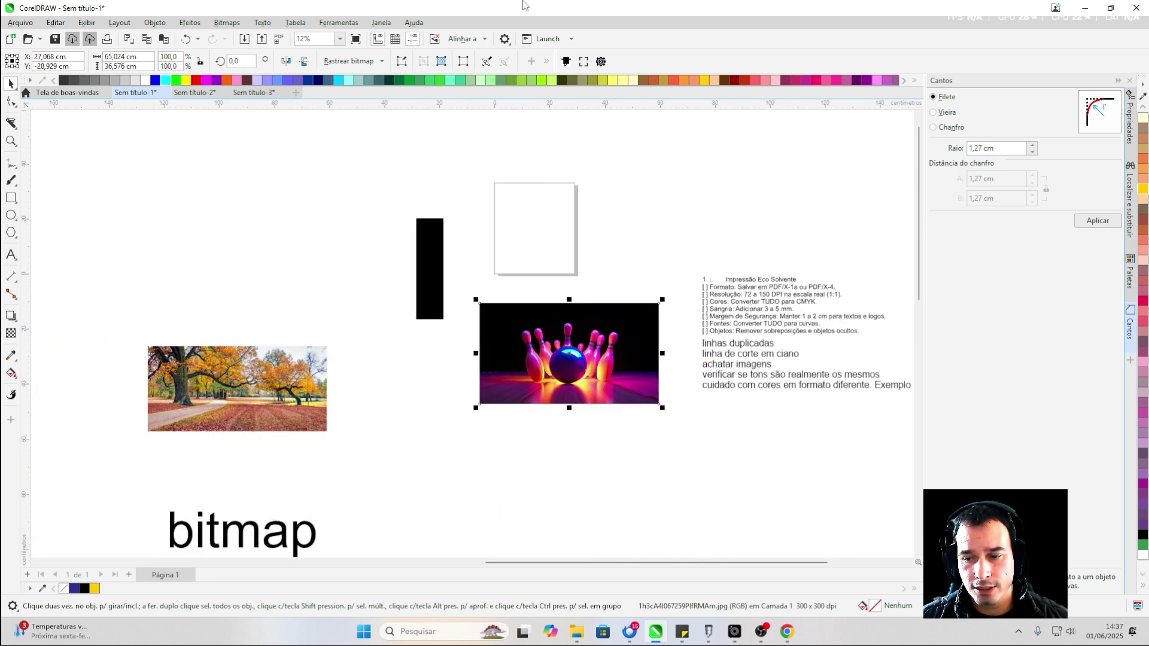
scroll(454, 278, "up", 3)
scroll(666, 114, "down", 1)
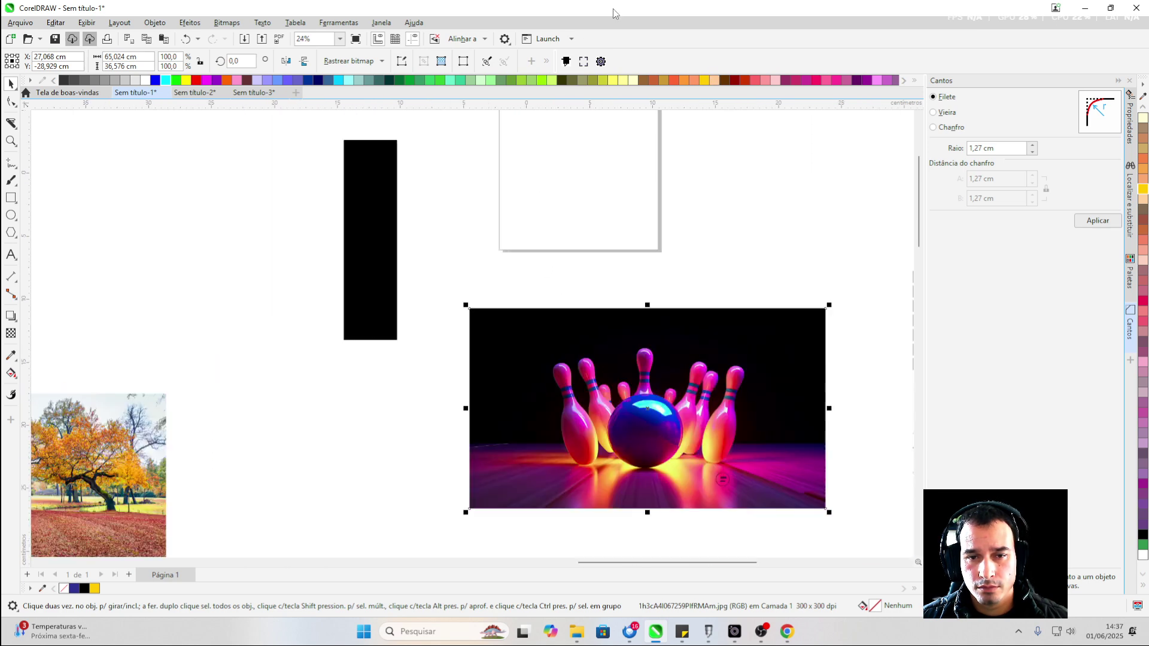
left_click_drag(397, 210, 470, 383)
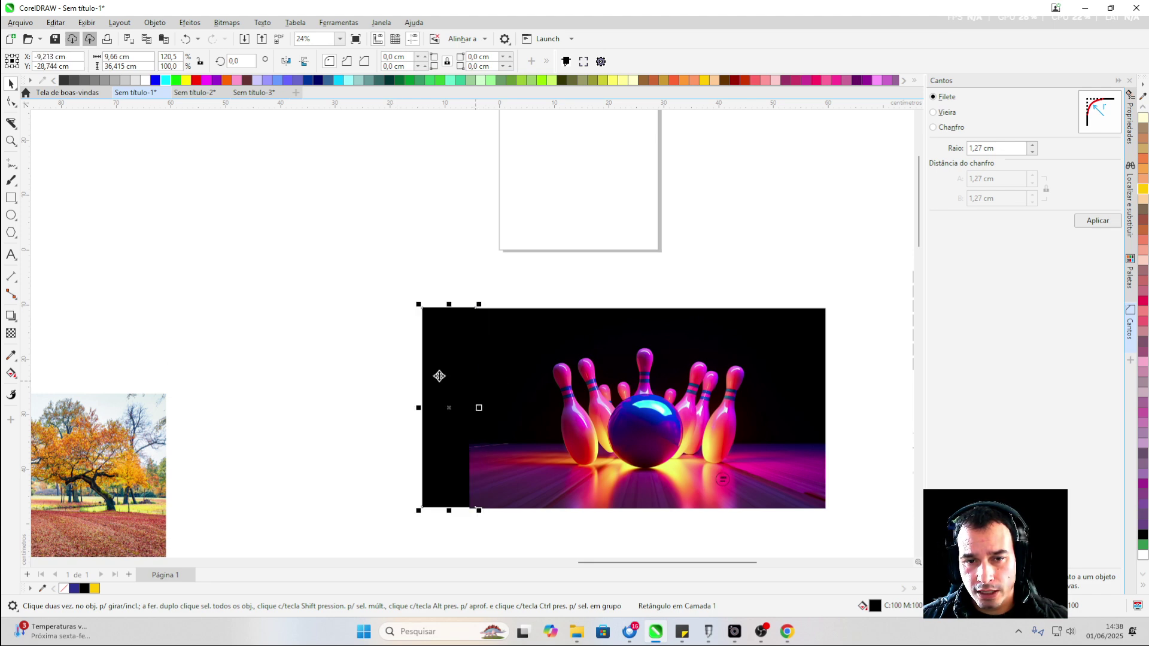
Inspect the black colour values where the rectangle and the bowling image meet using the Color Eyedropper
left_click(10, 356)
scroll(488, 328, "up", 2)
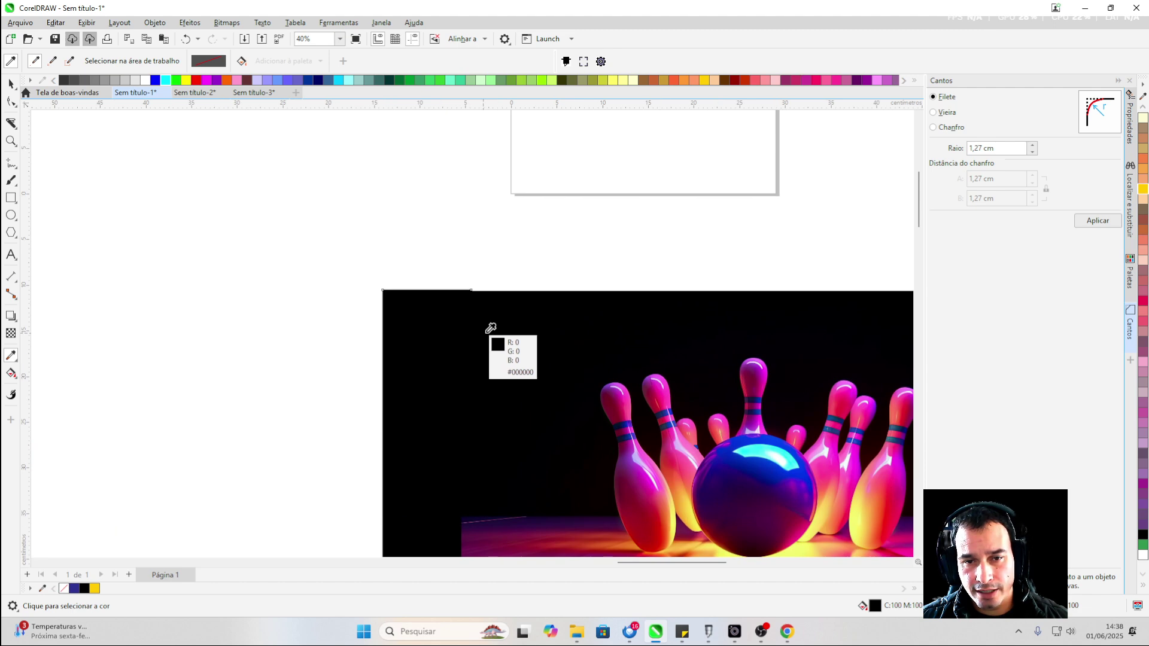
left_click(11, 86)
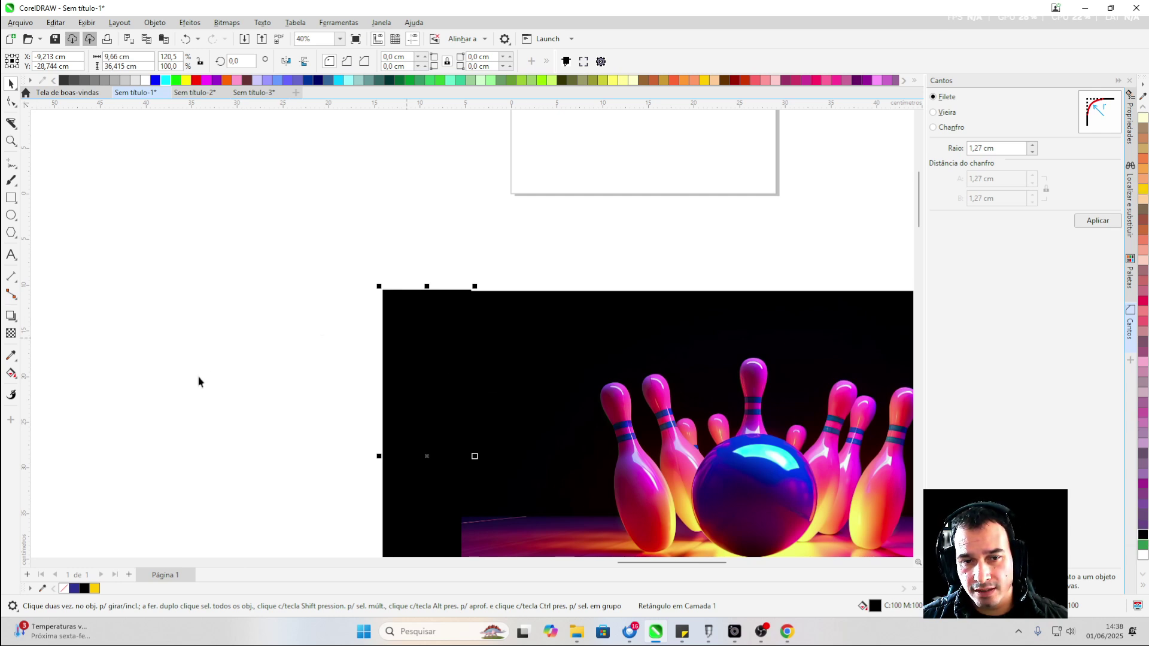
left_click(13, 356)
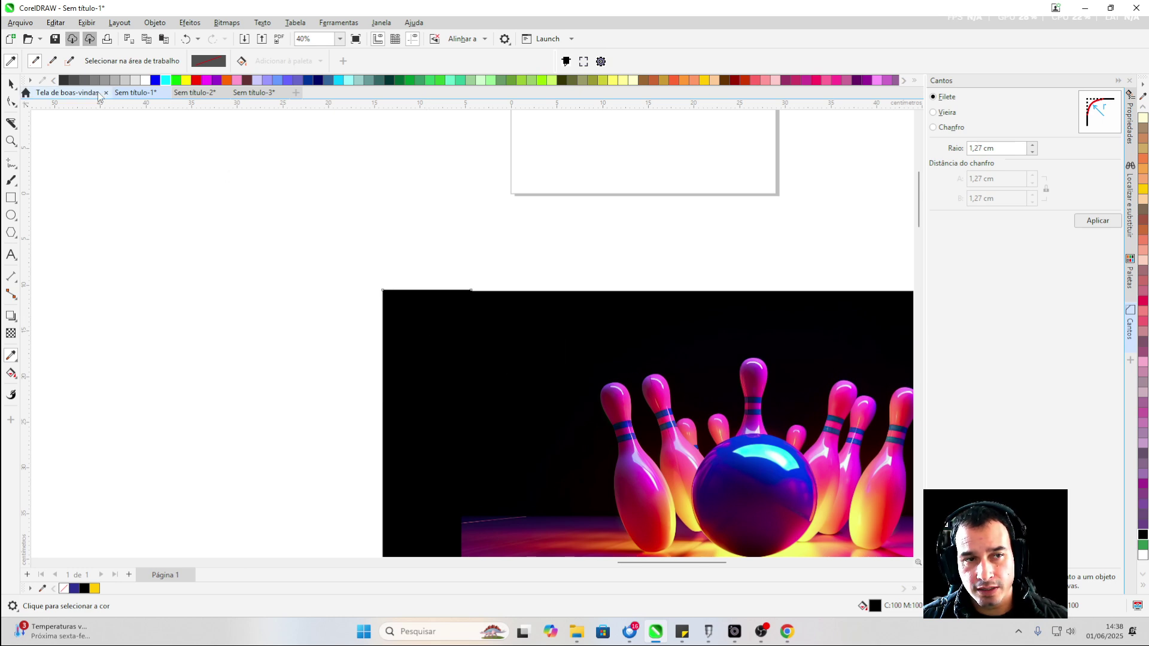
left_click(10, 82)
Shift the black rectangle slightly down against the bowling image and select both objects together
scroll(397, 228, "down", 2)
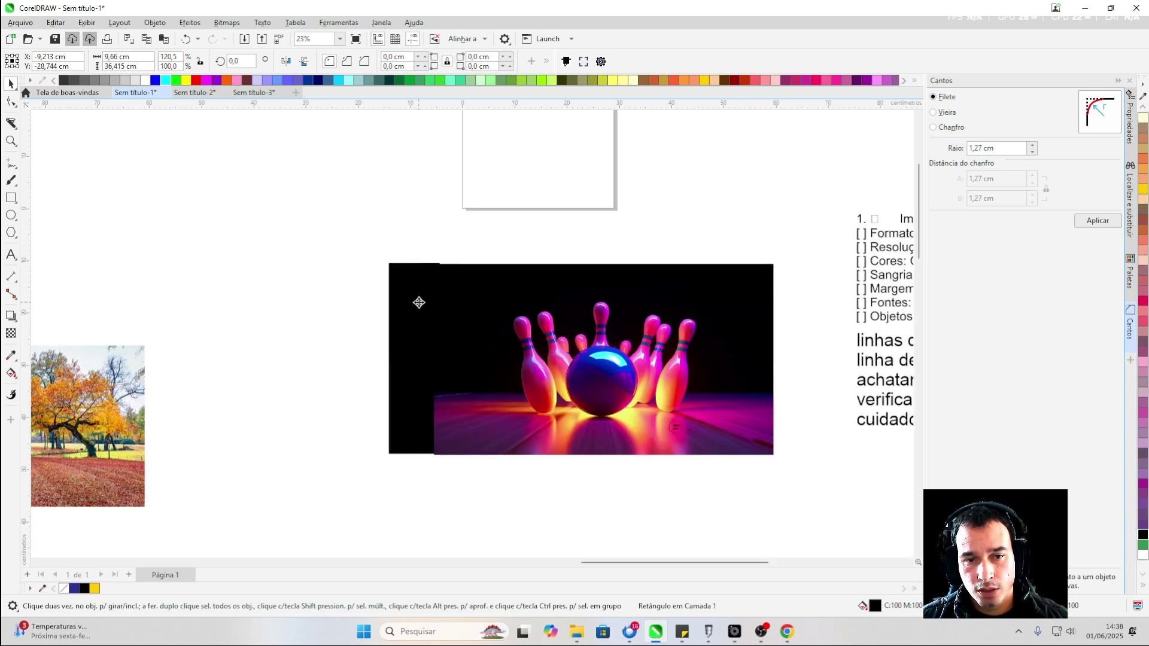
left_click(438, 311)
left_click(476, 296, "shift")
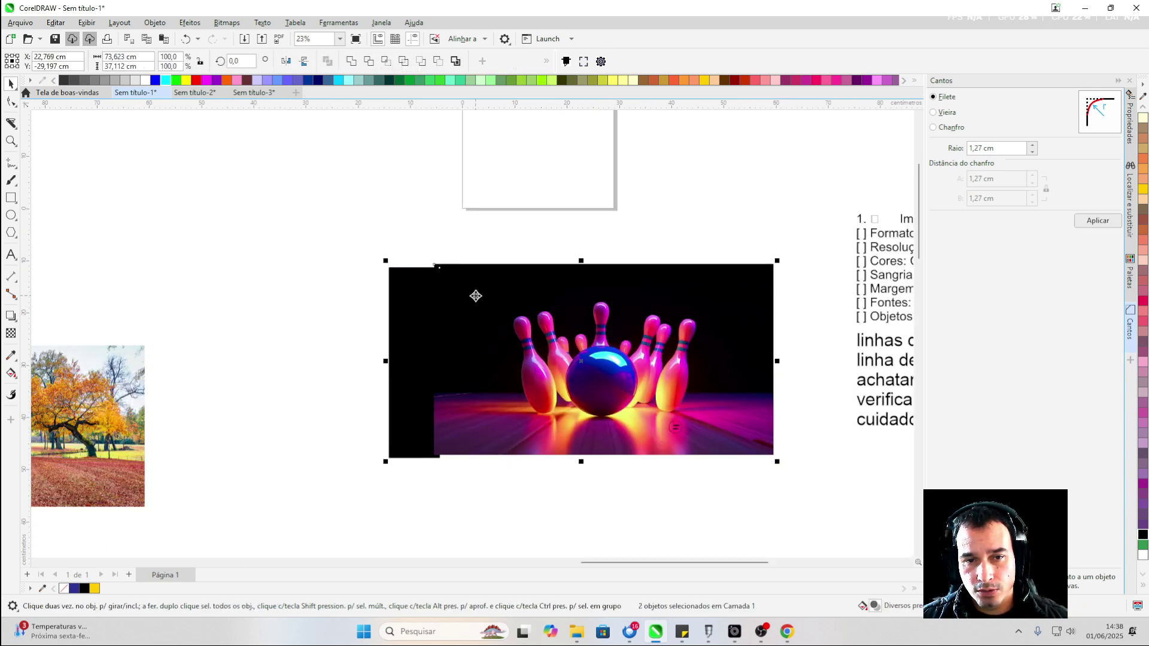
key("ctrl+z")
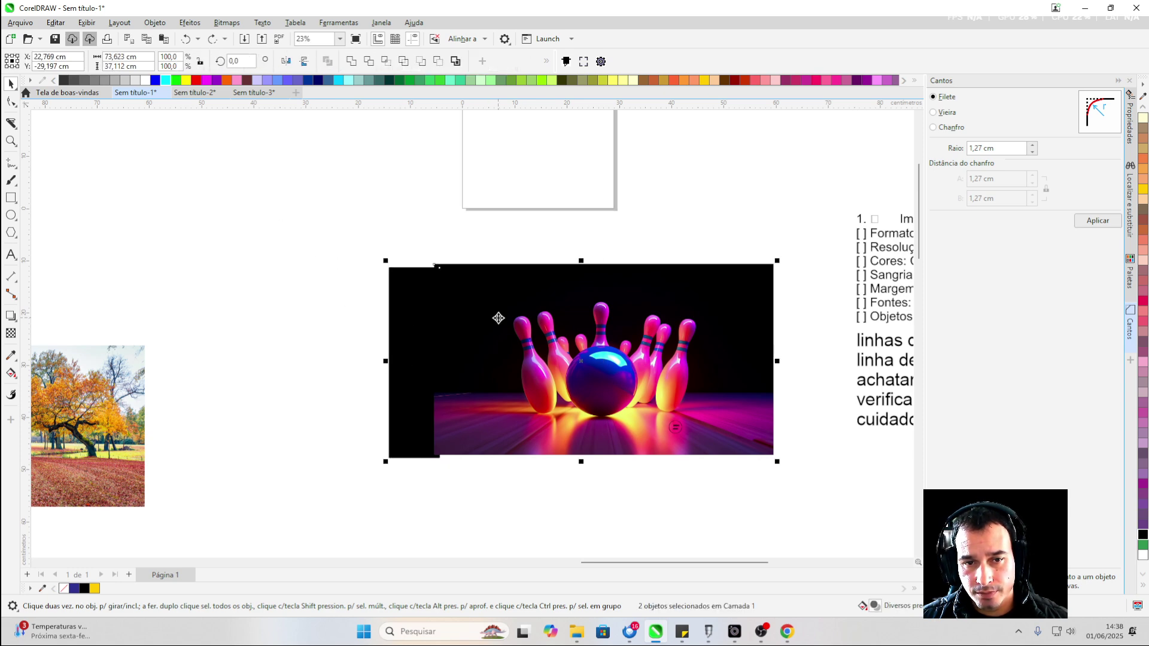
left_click(273, 222)
scroll(331, 209, "down", 2)
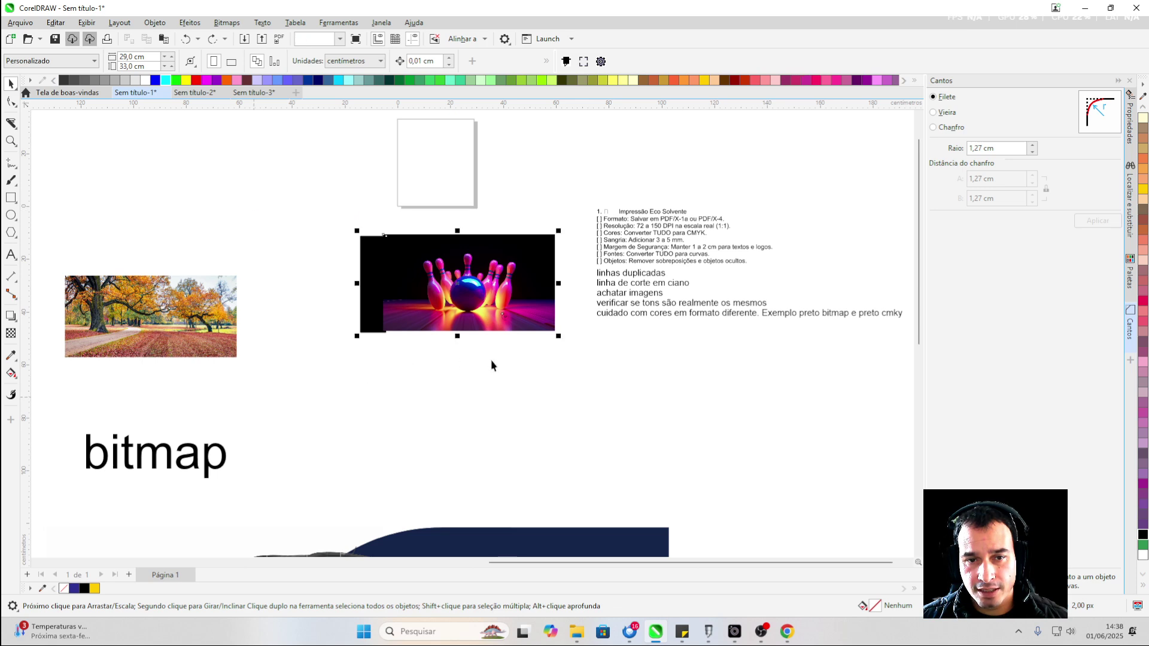
Select only the bowling image and examine its dark area's colour values with the Color Eyedropper
scroll(491, 361, "down", 2)
mouse_move(468, 288)
left_mouse_down()
mouse_move(464, 242)
mouse_move(460, 288)
left_mouse_up()
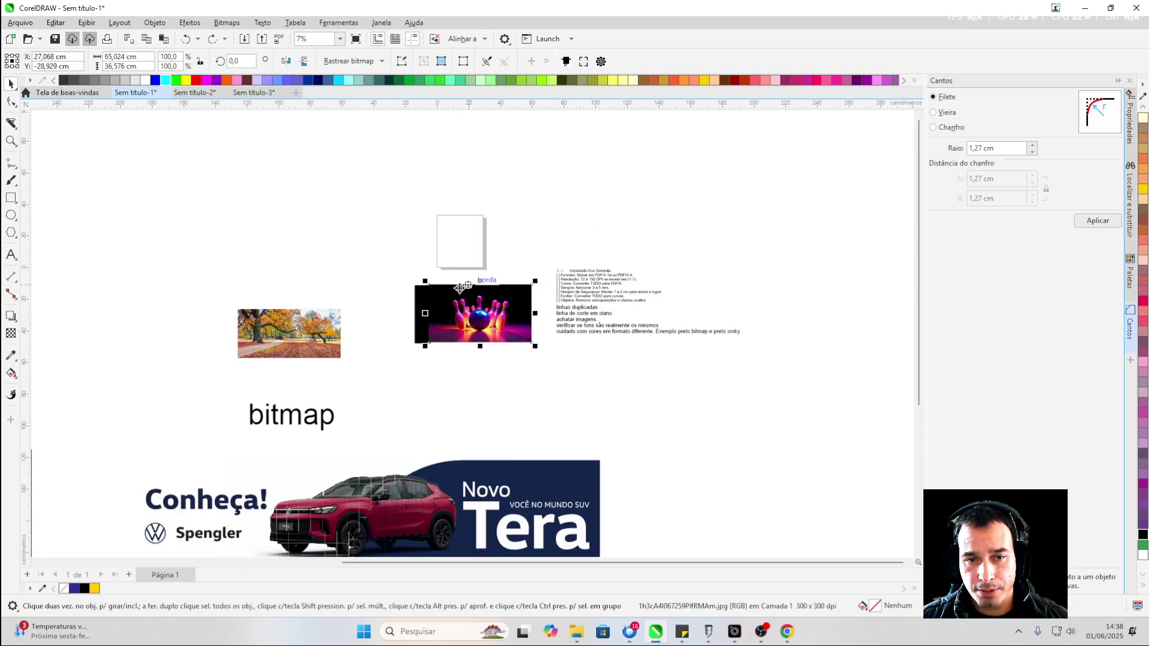
scroll(454, 294, "up", 8)
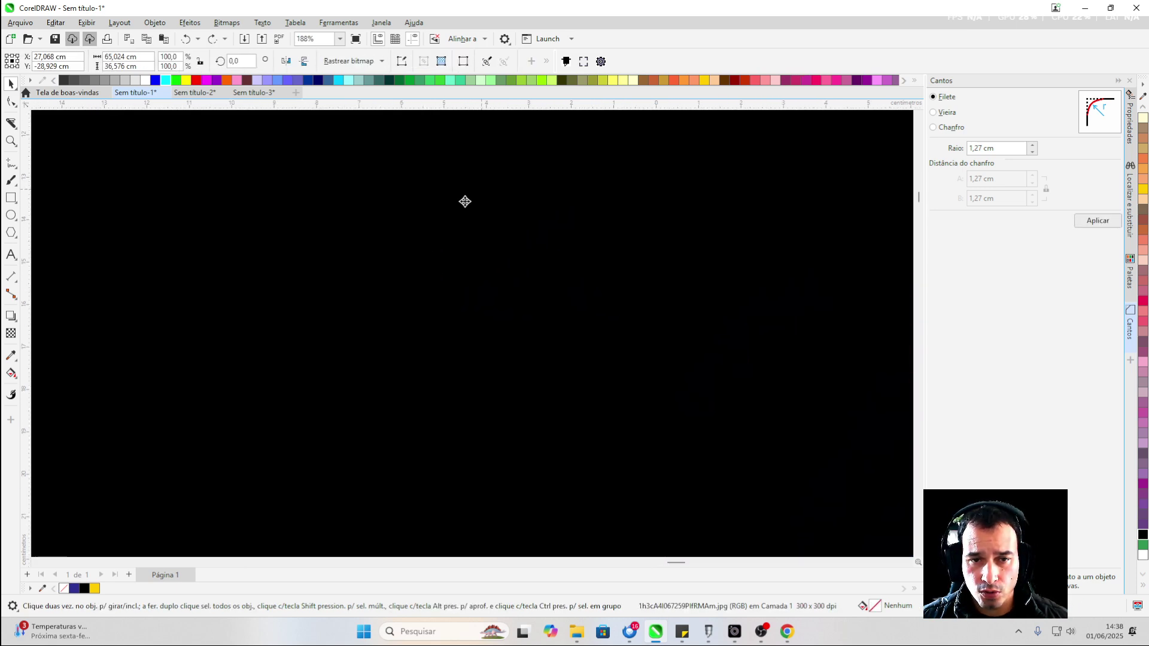
scroll(379, 285, "up", 1)
scroll(432, 293, "down", 5)
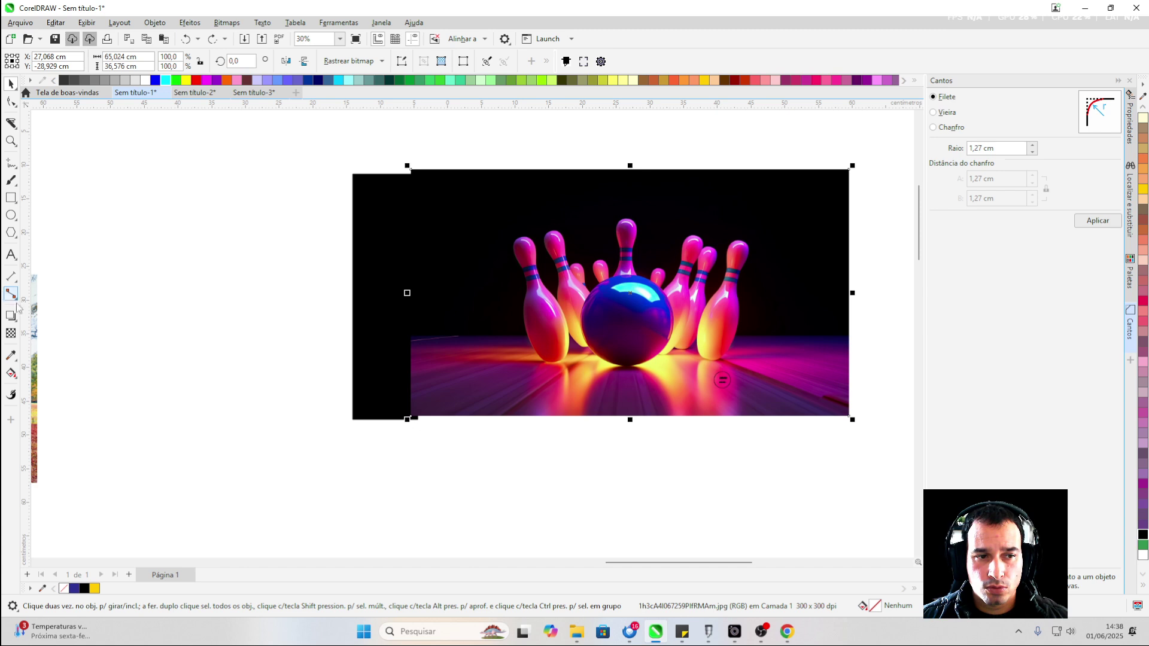
left_click(11, 355)
scroll(427, 225, "up", 1)
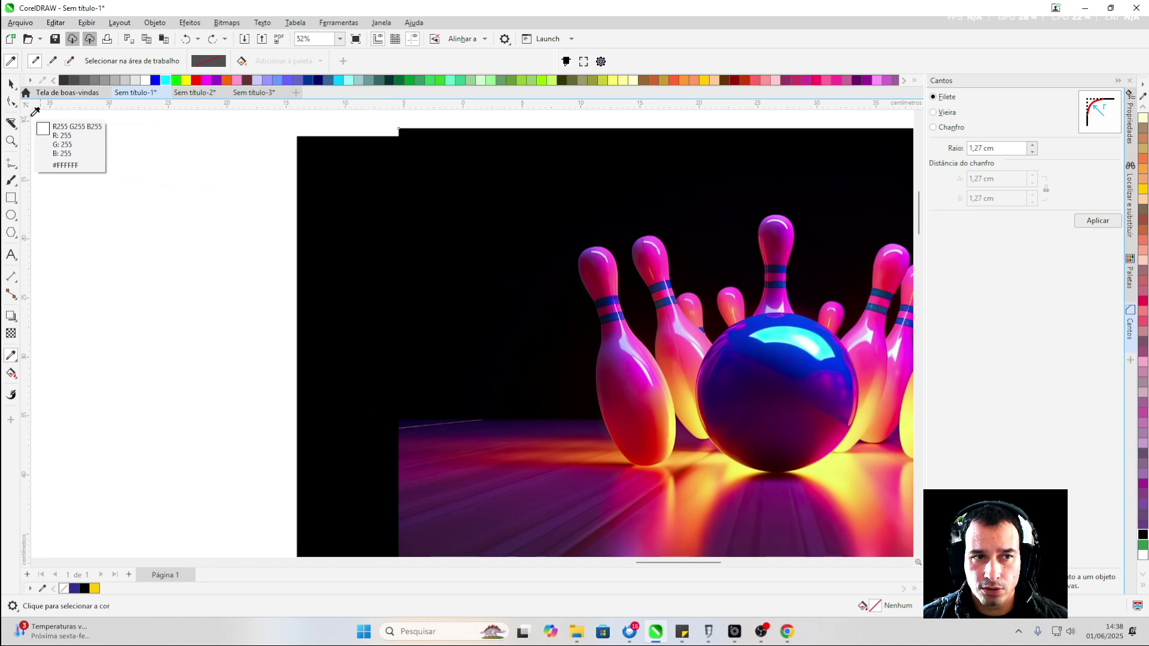
left_click(11, 84)
Move the black rectangle off the bowling image, leaving a narrow gap beside its left edge
scroll(417, 265, "down", 2)
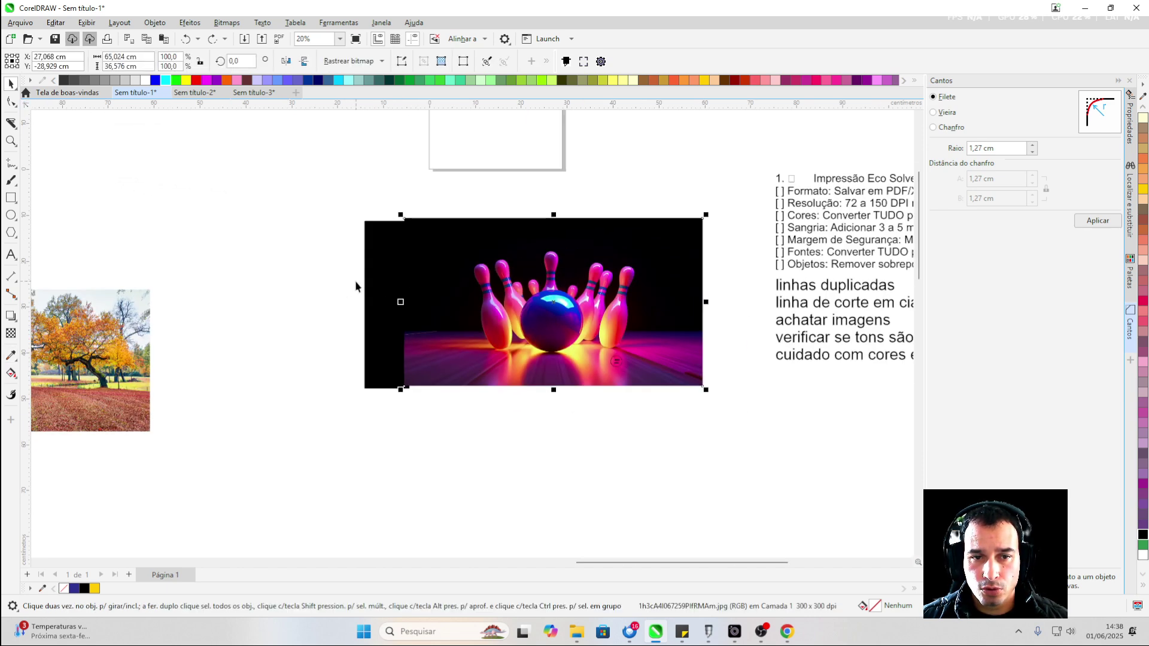
left_click_drag(393, 282, 346, 287)
scroll(346, 287, "up", 2)
left_click_drag(354, 248, 402, 239)
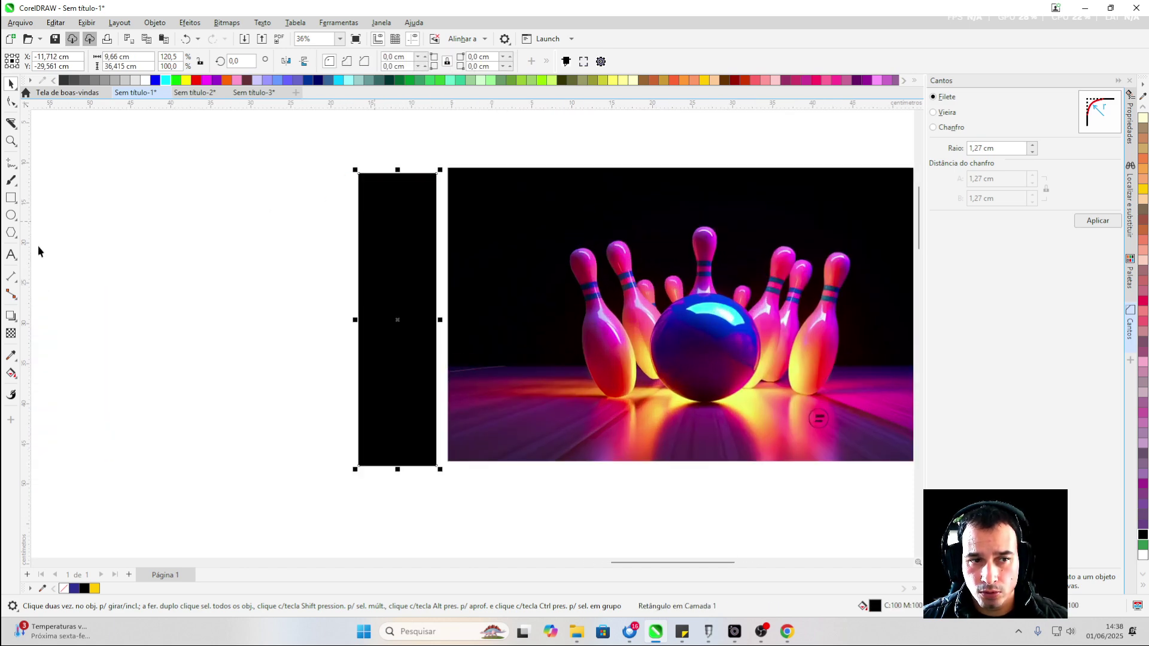
Move the black rectangle against the bowling image so it overlaps its side edge and lines up with its height
left_click(11, 255)
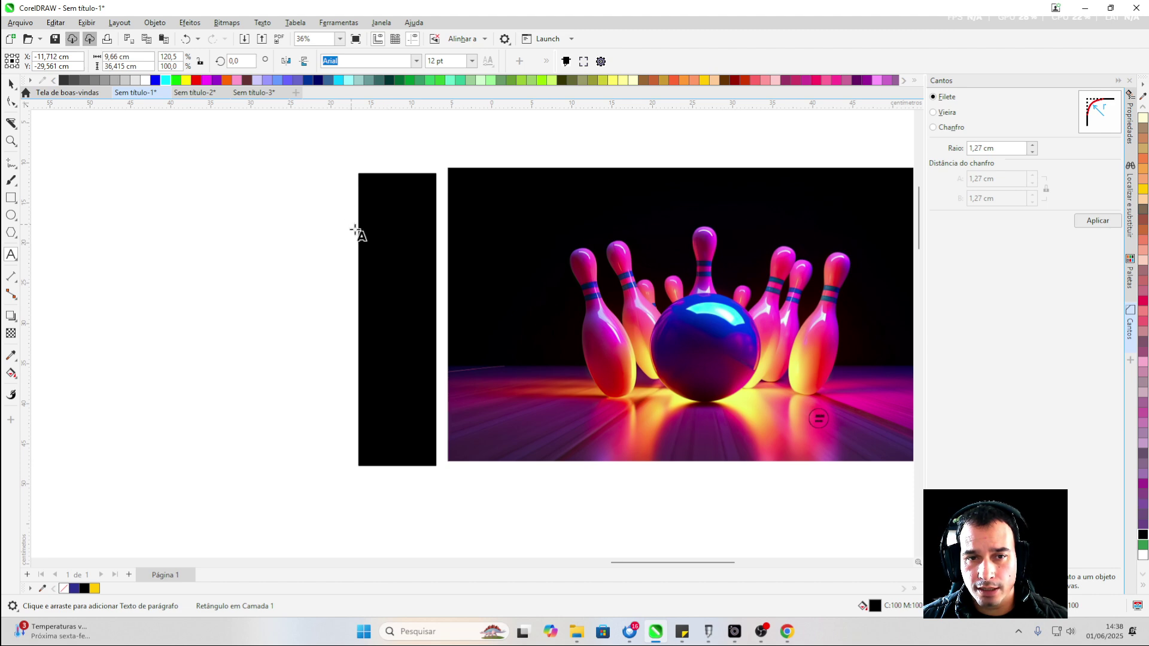
left_click(11, 84)
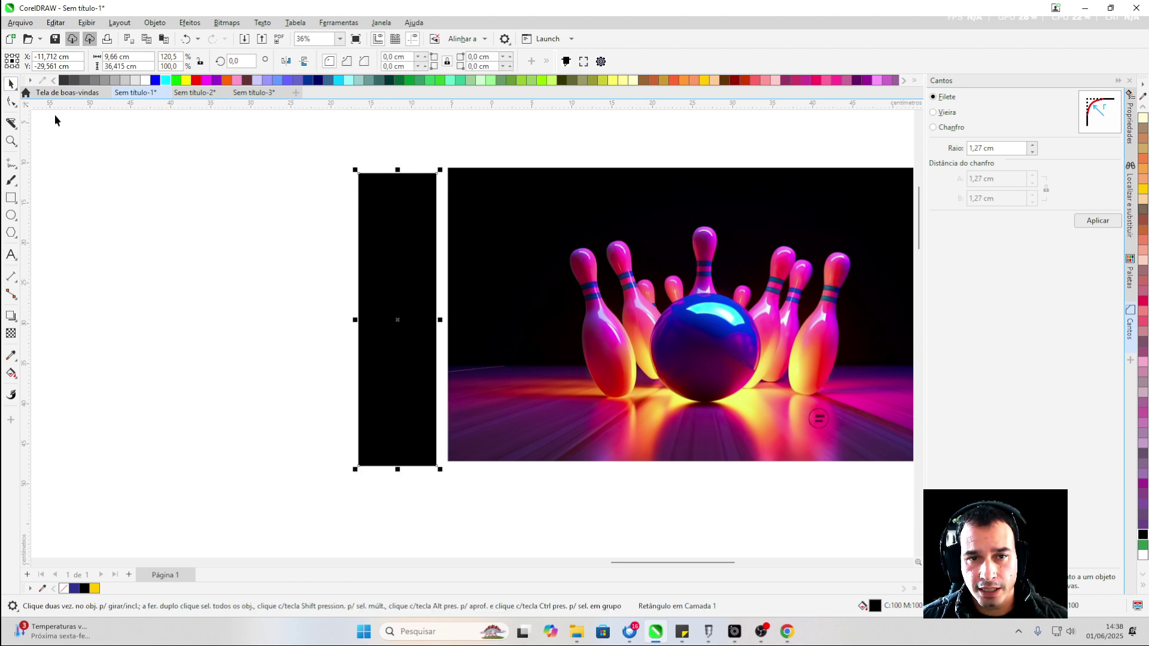
mouse_move(374, 204)
left_mouse_down()
mouse_move(390, 205)
mouse_move(374, 199)
mouse_move(387, 193)
left_mouse_up()
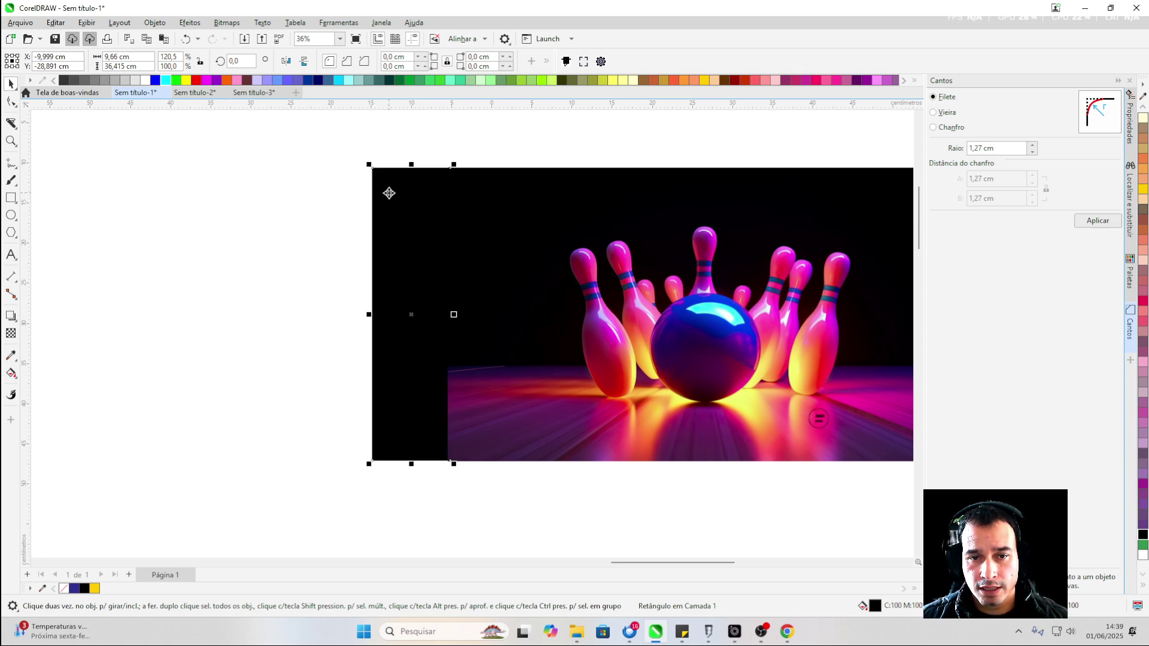
Compare the black values of the rectangle and the bowling image beside their seam and sample the image's black with the Color Eyedropper
scroll(418, 182, "up", 1)
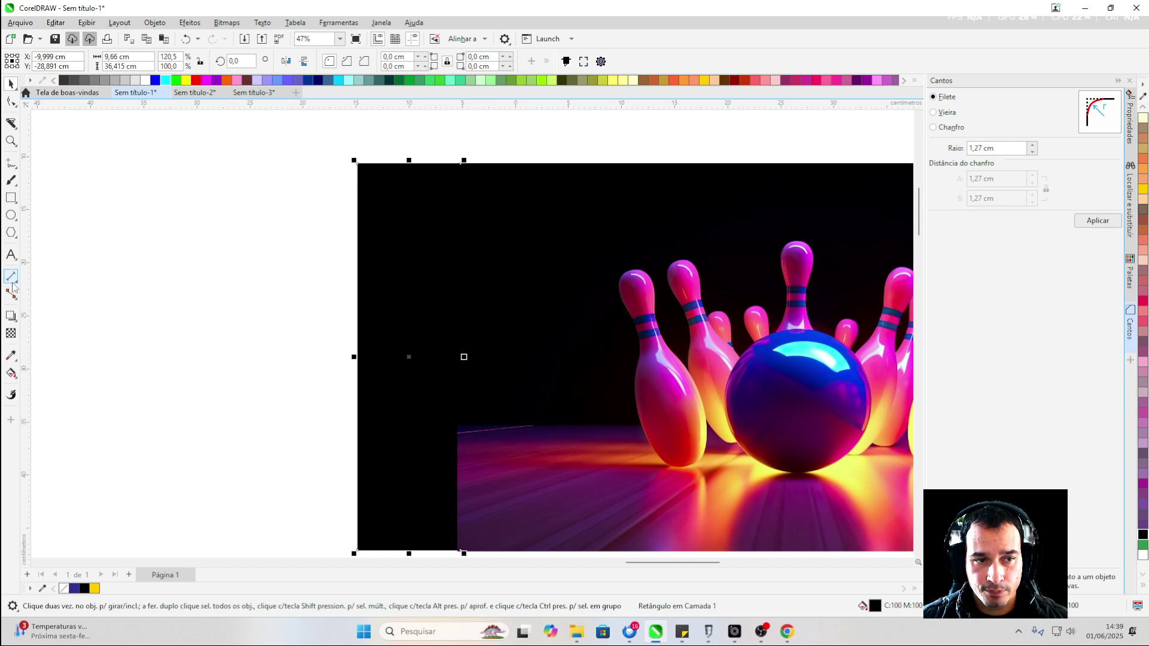
left_click(10, 356)
scroll(439, 161, "up", 2)
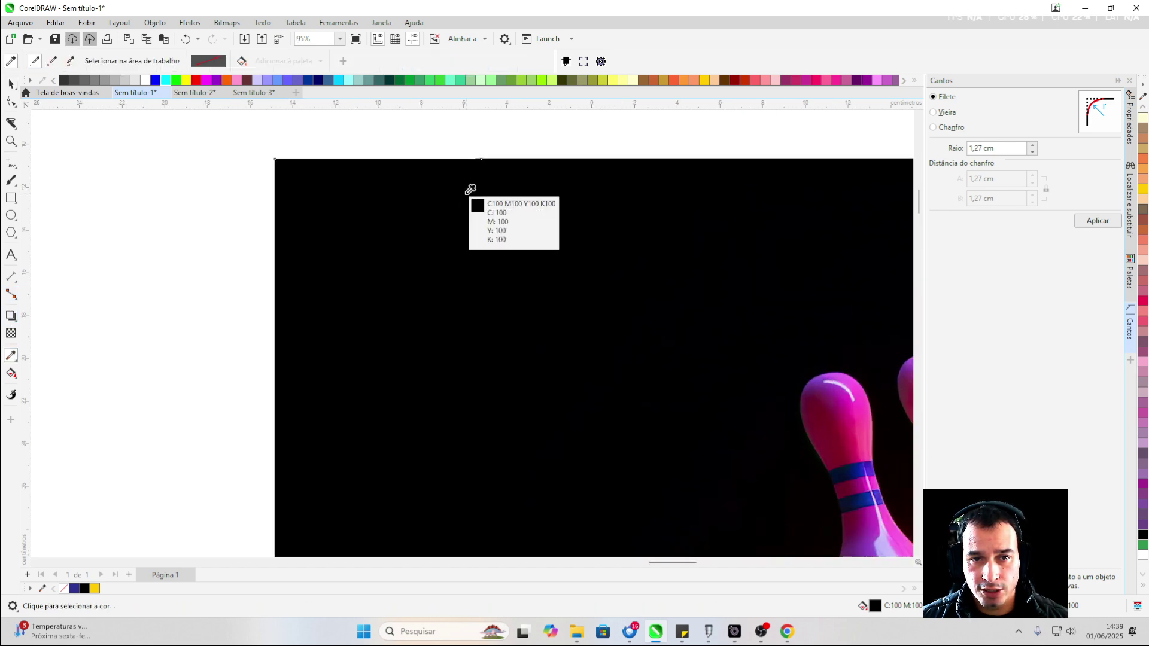
left_click(507, 174)
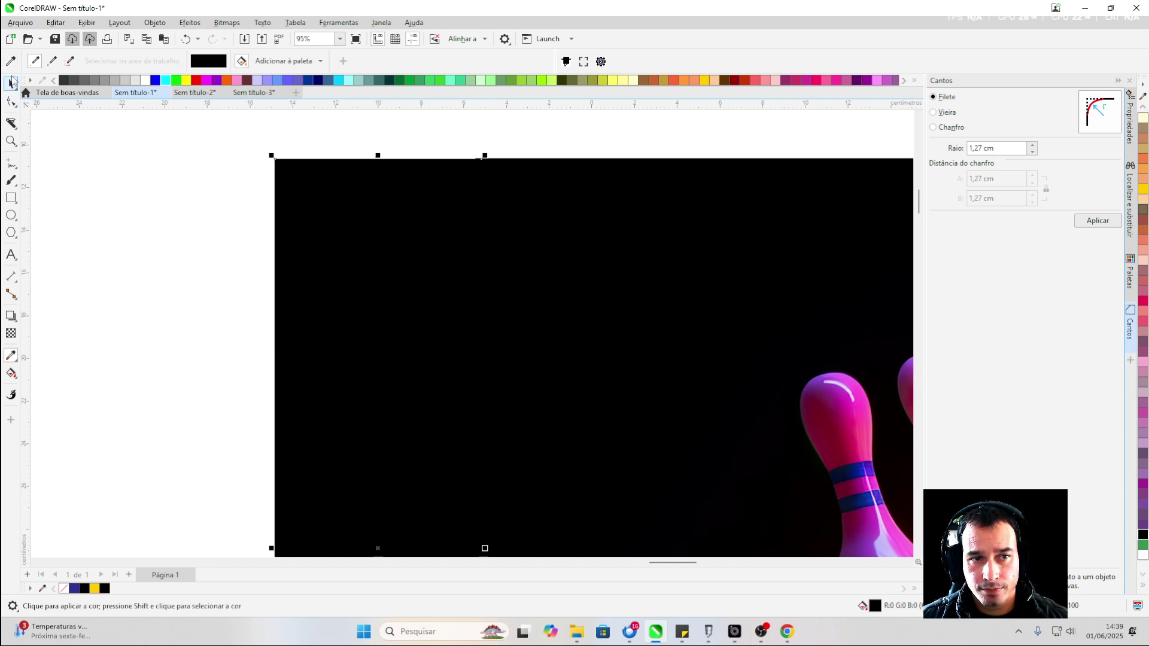
left_click(10, 82)
Try moving the black rectangle away from and across the bowling image, undoing each move
scroll(281, 197, "down", 2)
left_click_drag(341, 202, 313, 223)
key("ctrl+z")
key("ctrl+z")
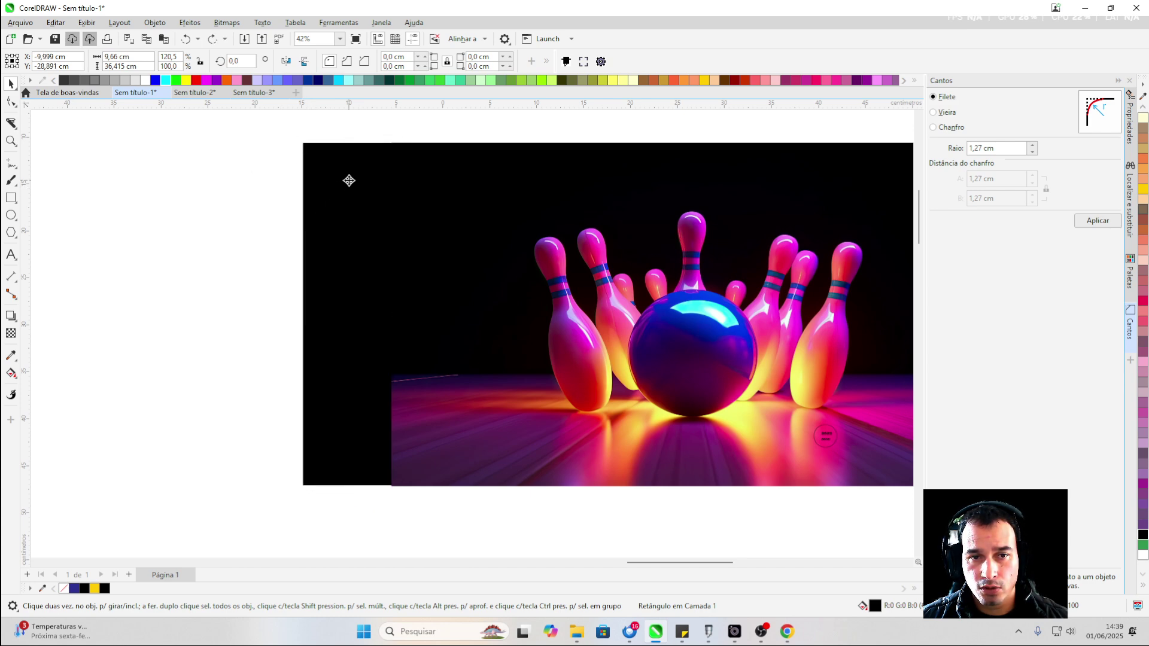
left_click_drag(349, 180, 253, 172)
key("ctrl+z")
left_click_drag(335, 155, 238, 187)
key("ctrl+z")
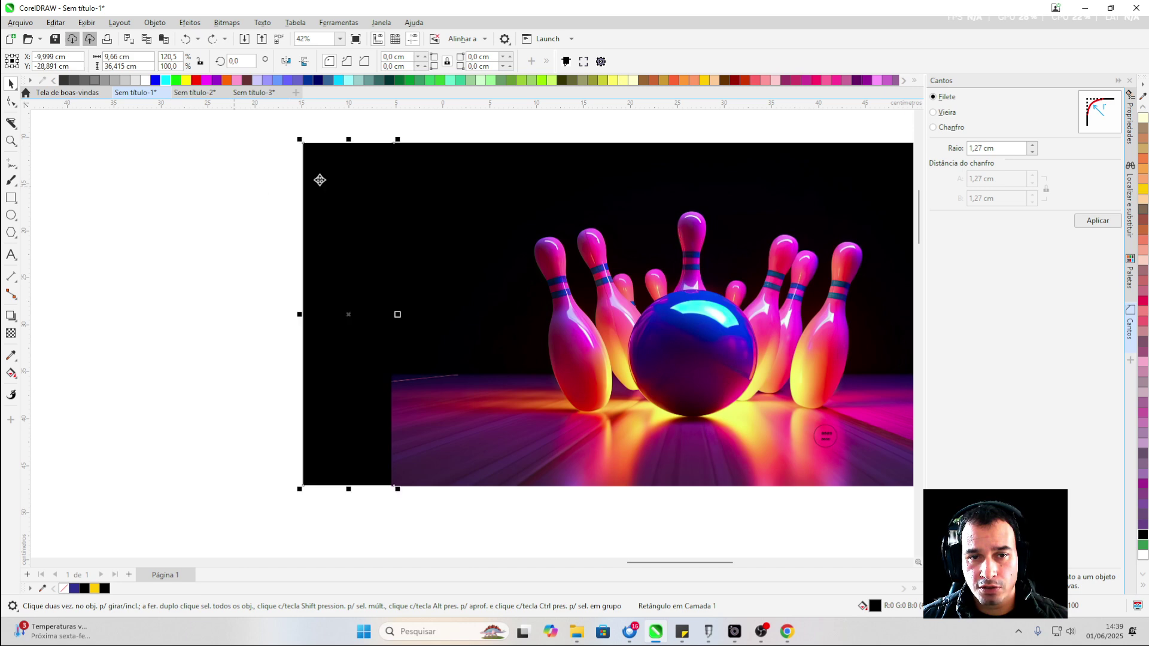
left_click_drag(319, 181, 618, 224)
key("ctrl+z")
Select the black rectangle and the bowling image together with a surrounding marquee
scroll(335, 165, "down", 3)
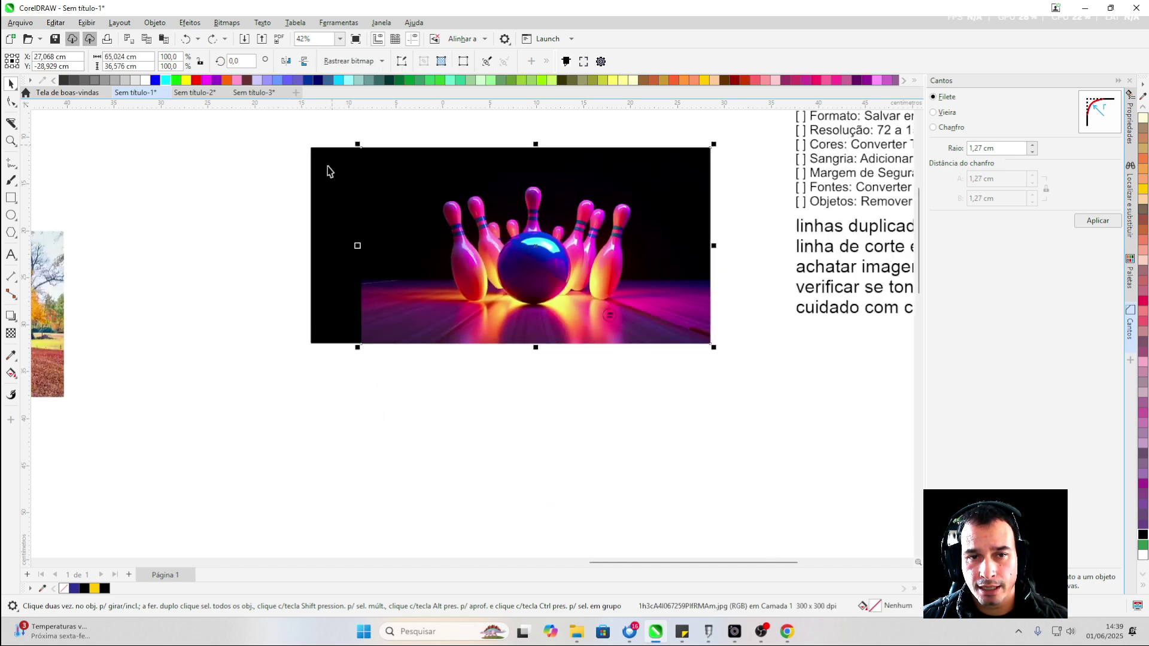
scroll(333, 174, "up", 3)
scroll(299, 150, "down", 1)
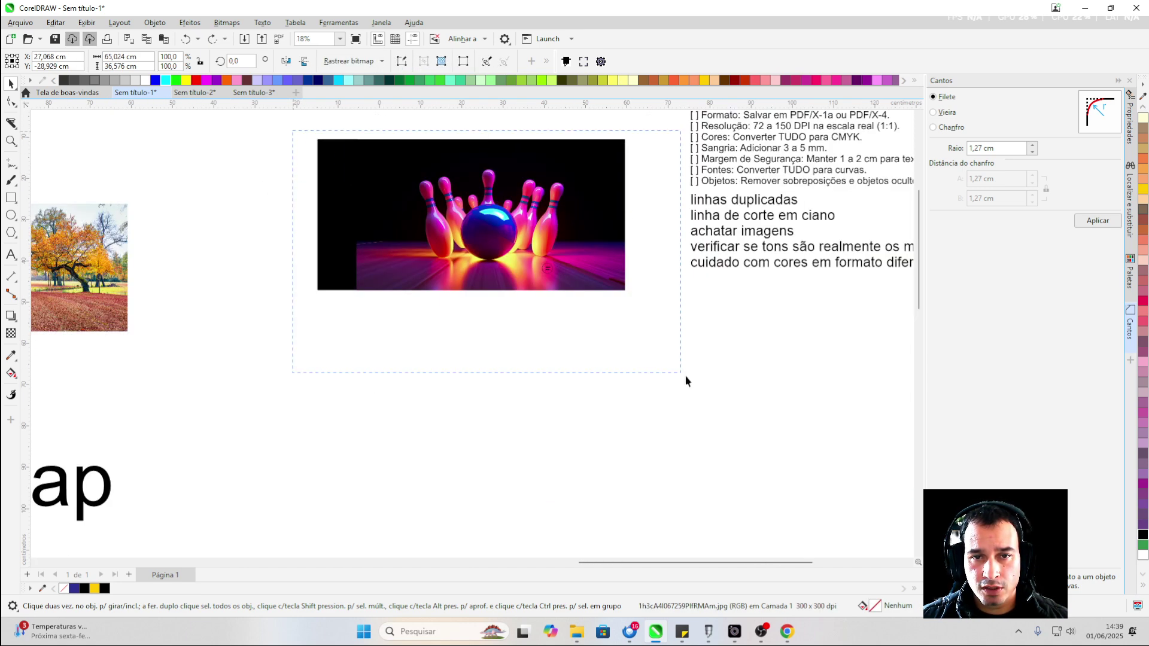
left_click_drag(682, 392, 683, 389)
Examine the black values on both sides of the seam between rectangle and bowling image with the Color Eyedropper
scroll(264, 134, "up", 7)
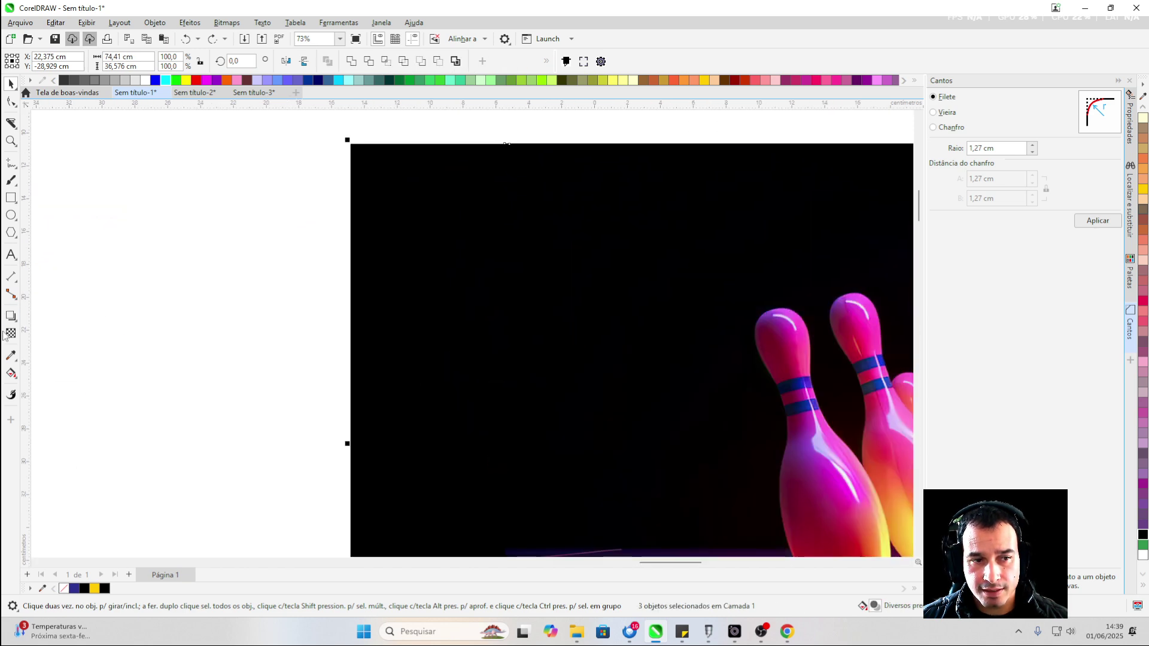
left_click(11, 355)
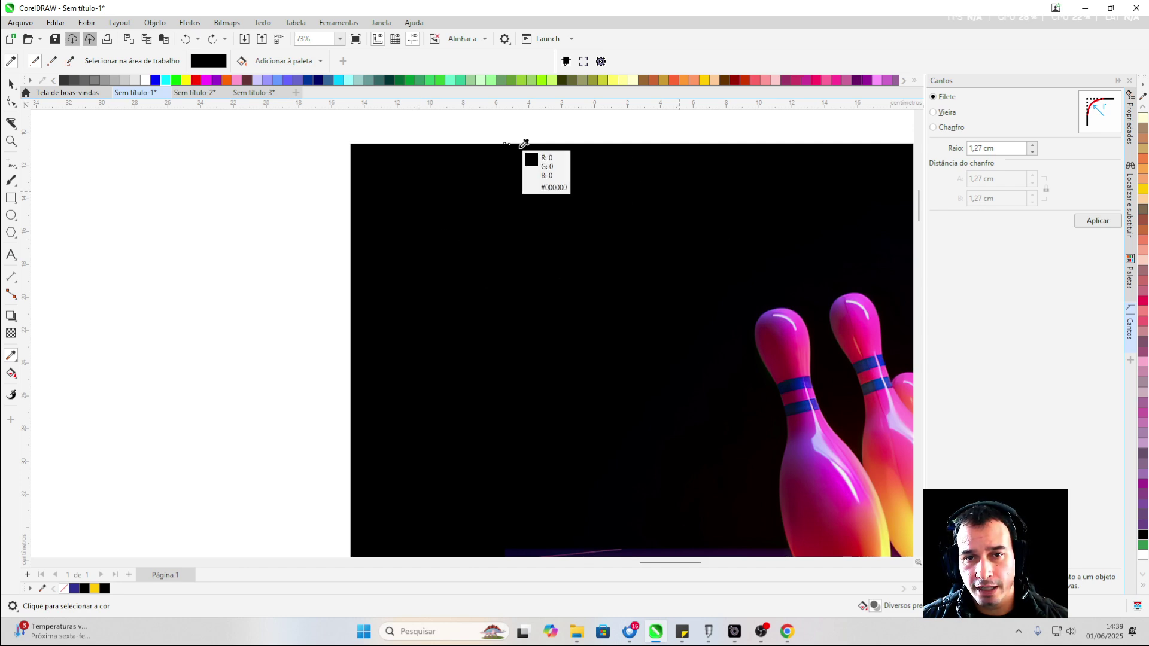
left_click(11, 85)
scroll(464, 200, "down", 2)
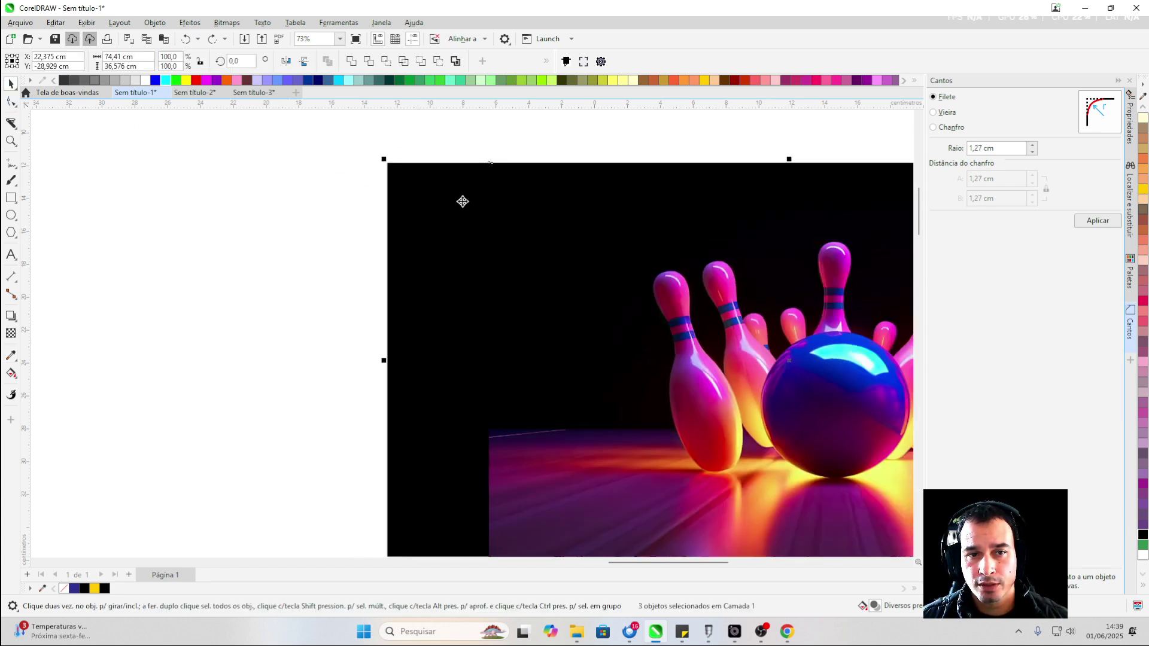
scroll(463, 200, "up", 1)
left_click(10, 354)
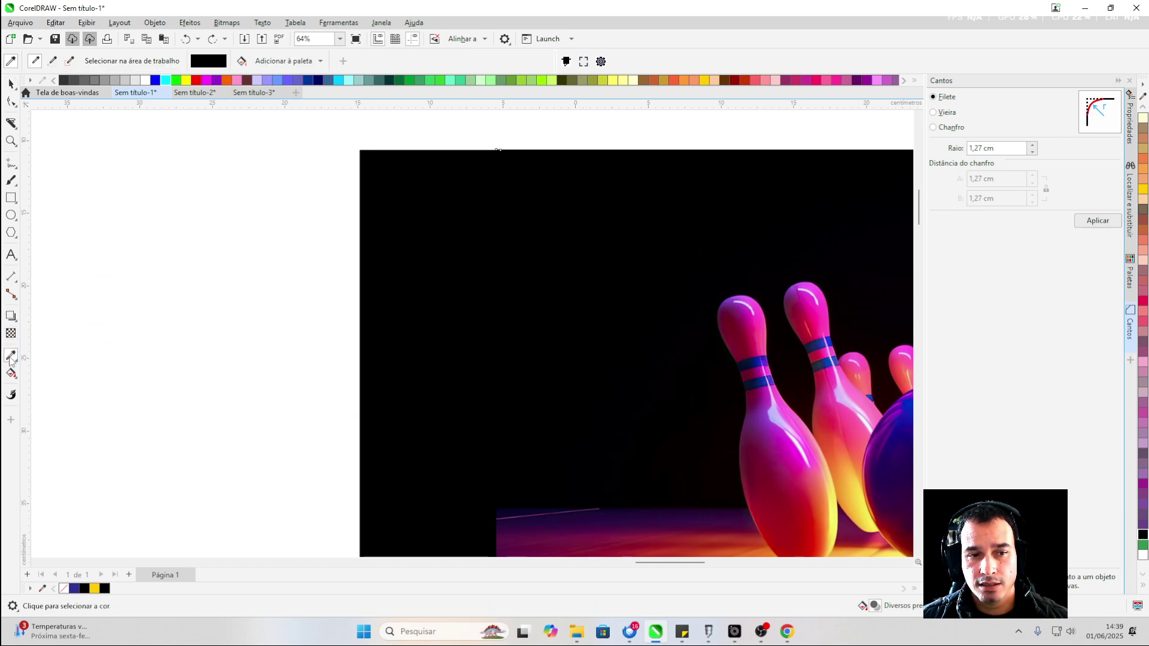
left_click(469, 290)
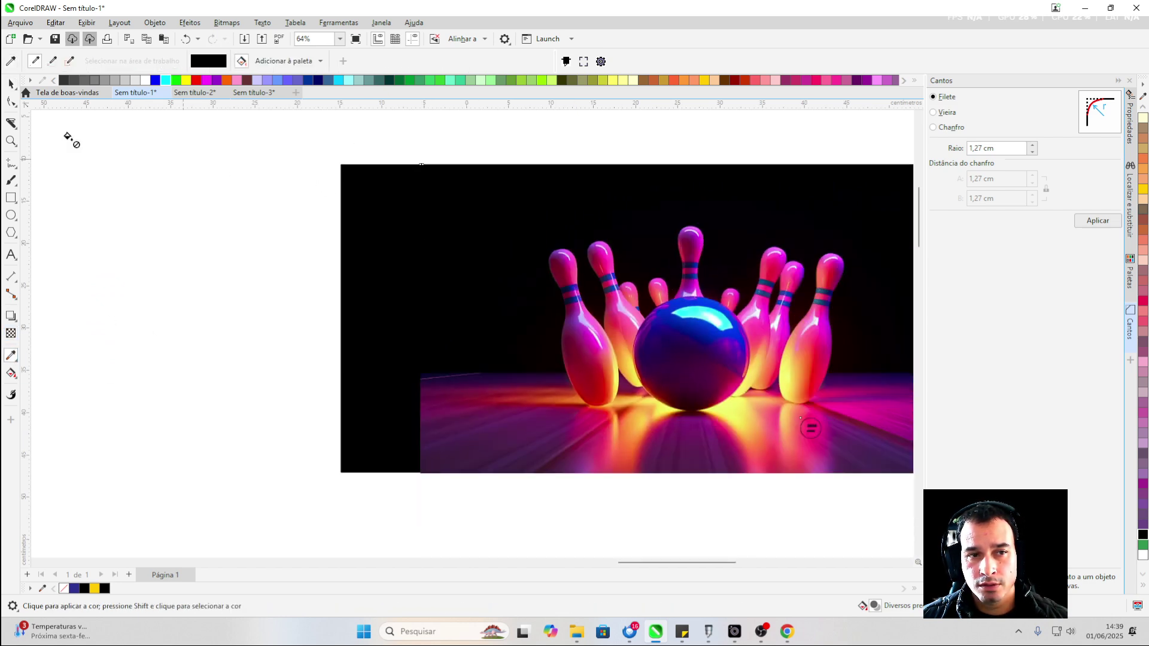
left_click(11, 84)
Group the black rectangle with the bowling image and convert the group to a 300 dpi bitmap in RGB colour (24-bit)
scroll(122, 177, "down", 5)
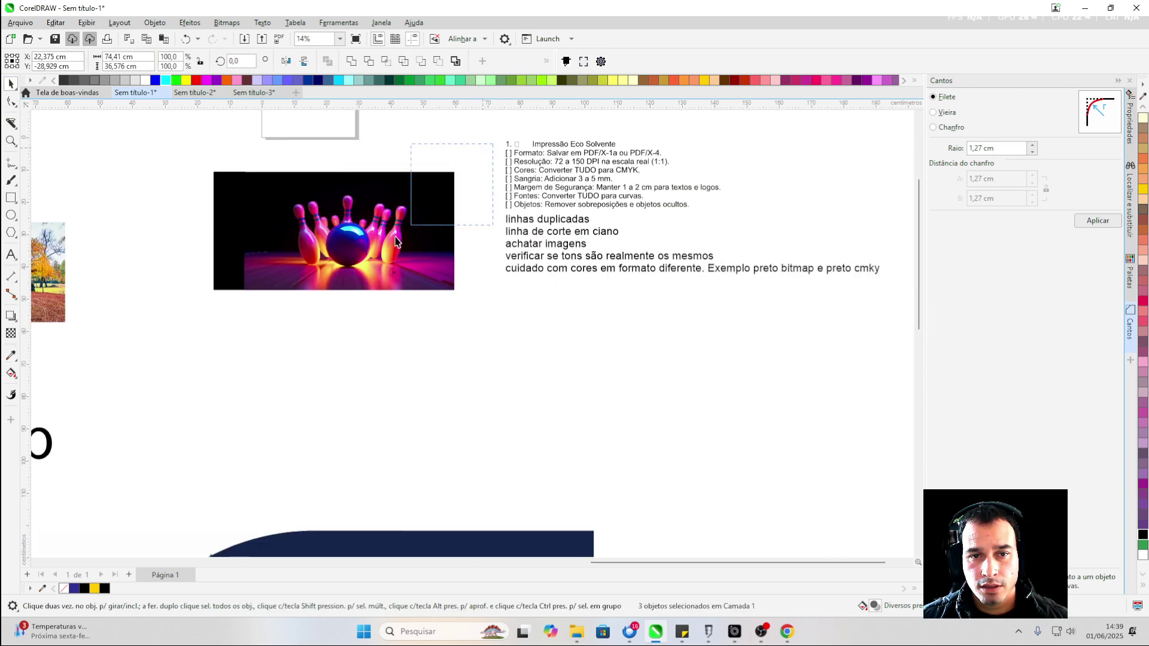
scroll(205, 216, "up", 3)
key("ctrl+g")
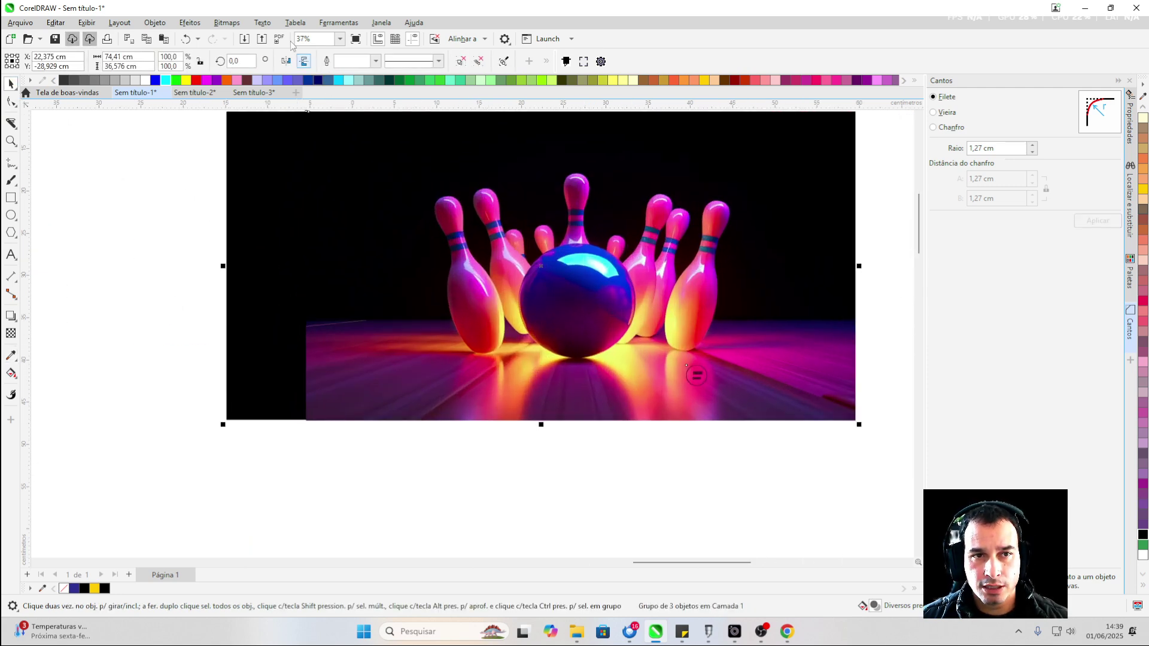
left_click(241, 28)
left_click(257, 37)
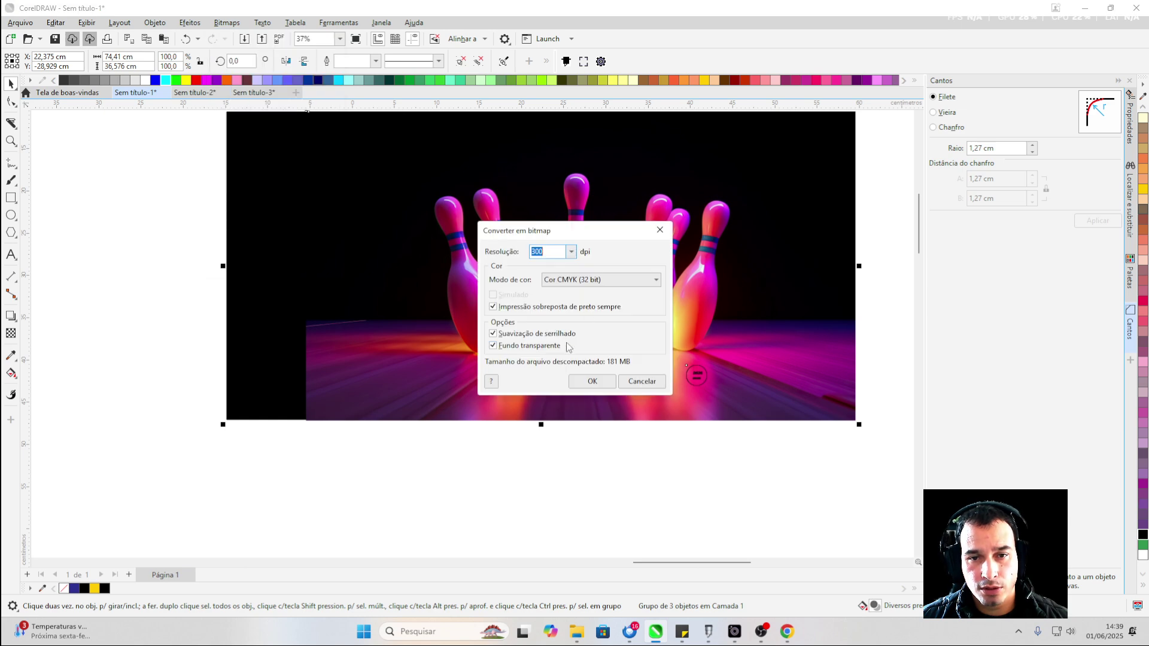
left_click(578, 279)
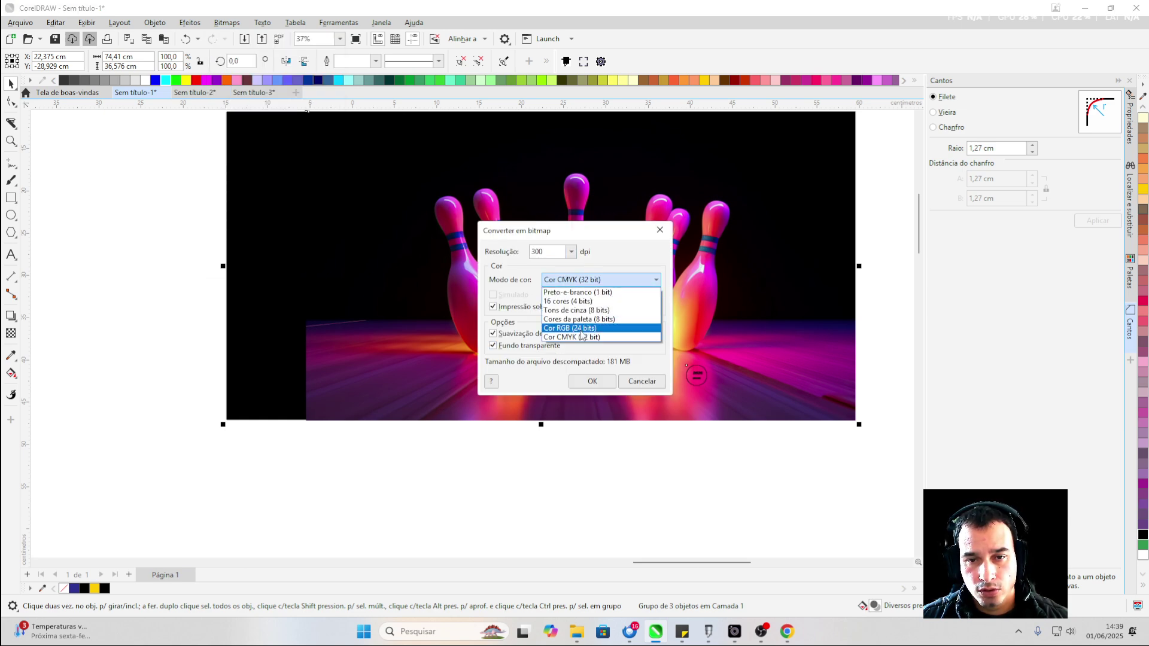
left_click(582, 328)
left_click(589, 383)
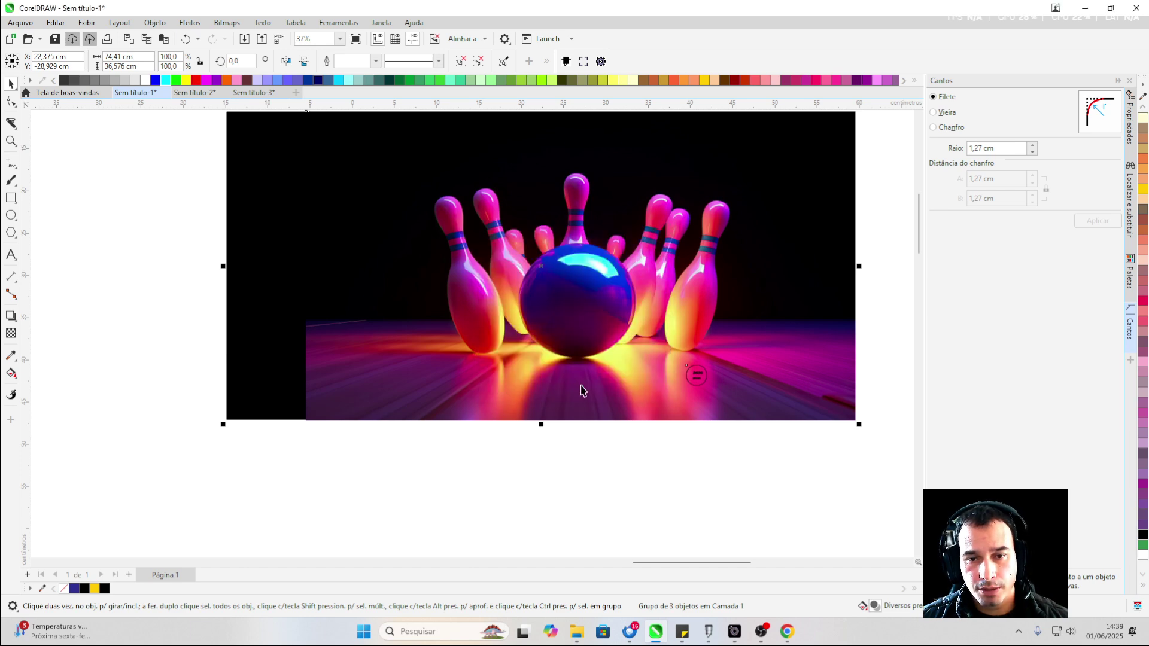
Check the black values across the former seam of the converted bowling bitmap with the Color Eyedropper
left_click(215, 251)
scroll(216, 251, "up", 3)
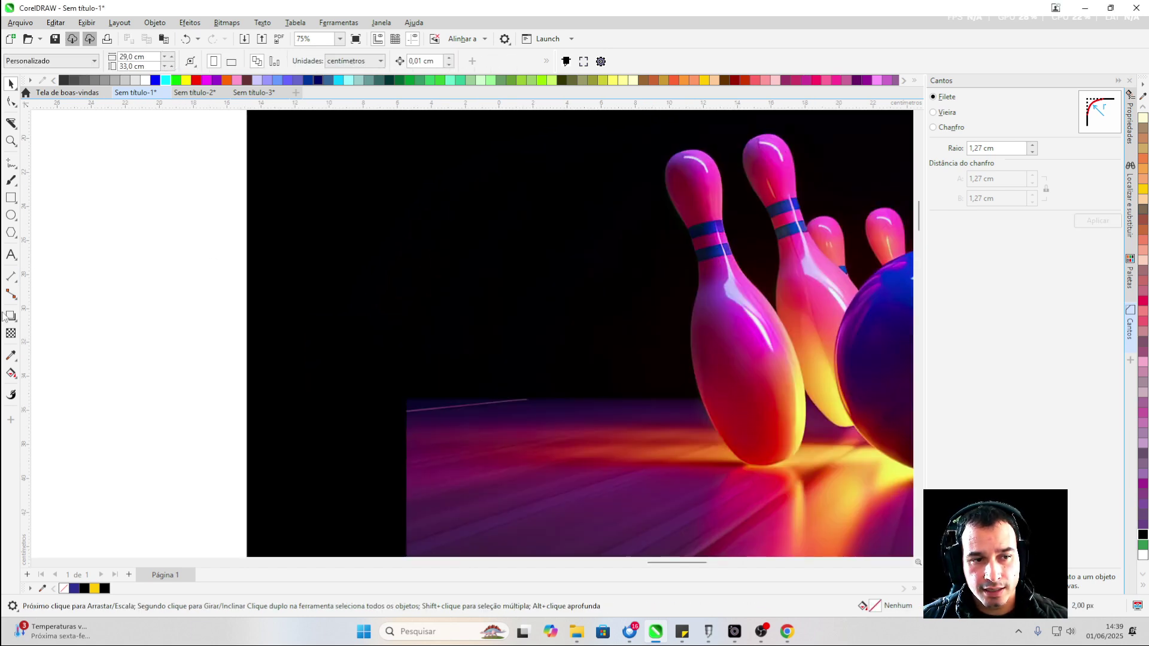
left_click(11, 356)
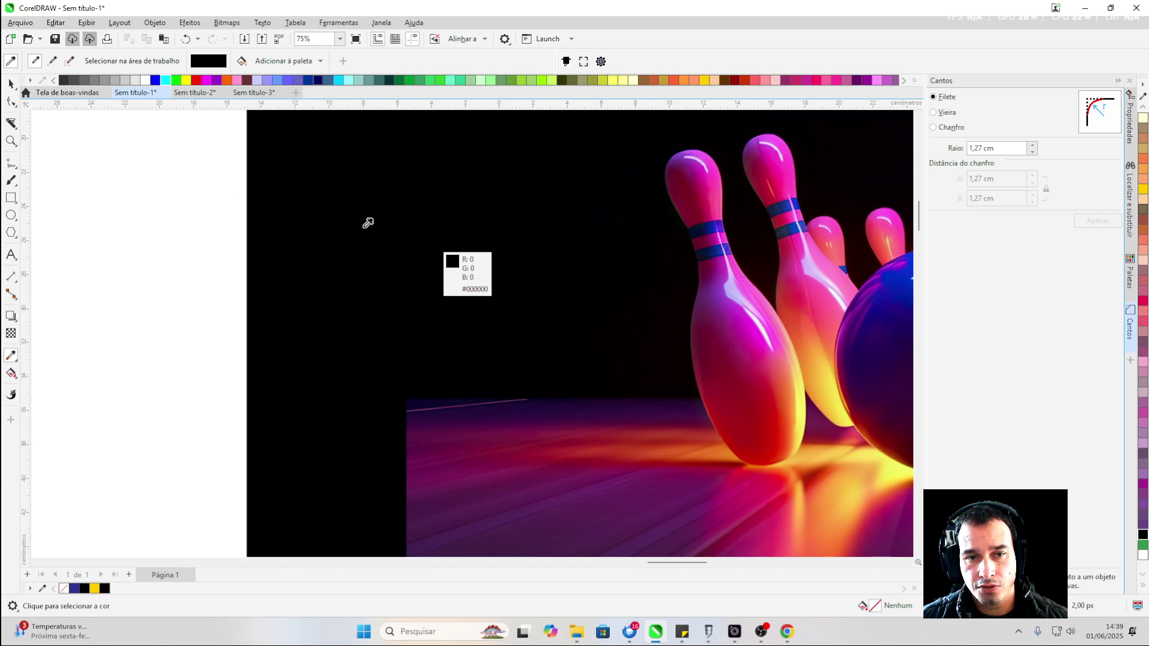
left_click(12, 84)
Move the converted bowling bitmap down and to the left, farther from the checklist text
scroll(431, 225, "down", 5)
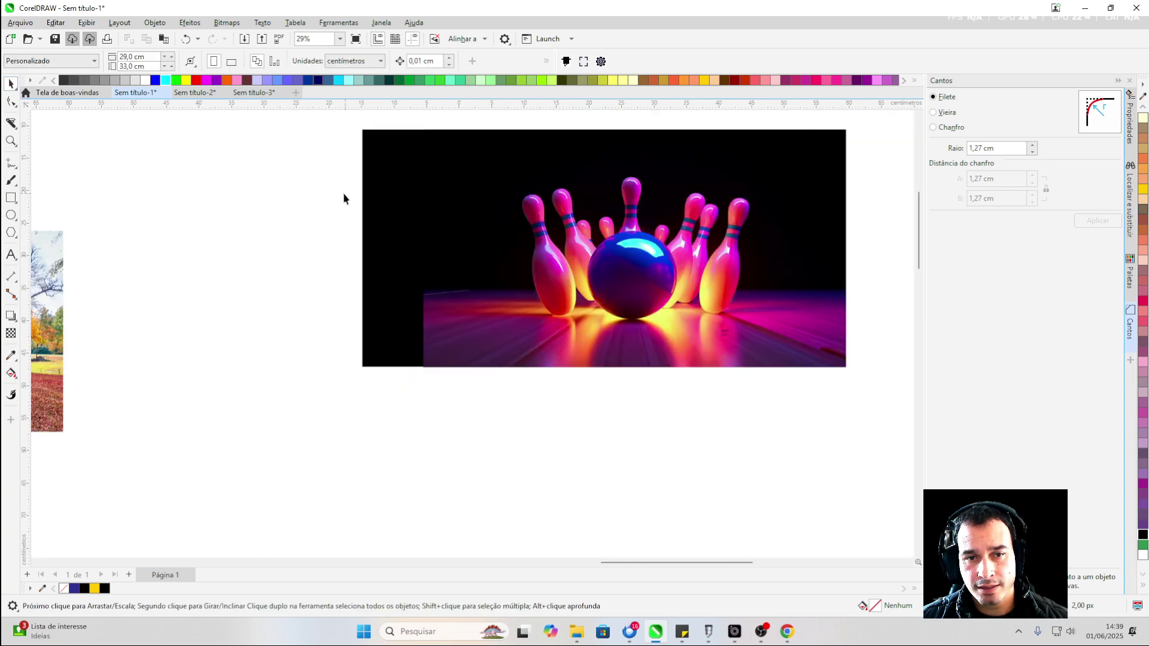
left_click(444, 212)
scroll(444, 211, "down", 3)
left_click_drag(445, 212, 379, 268)
Review the eco-solvent checklist items on format, resolution, colours, bleed, safety margin, fonts and objects
scroll(813, 187, "up", 2)
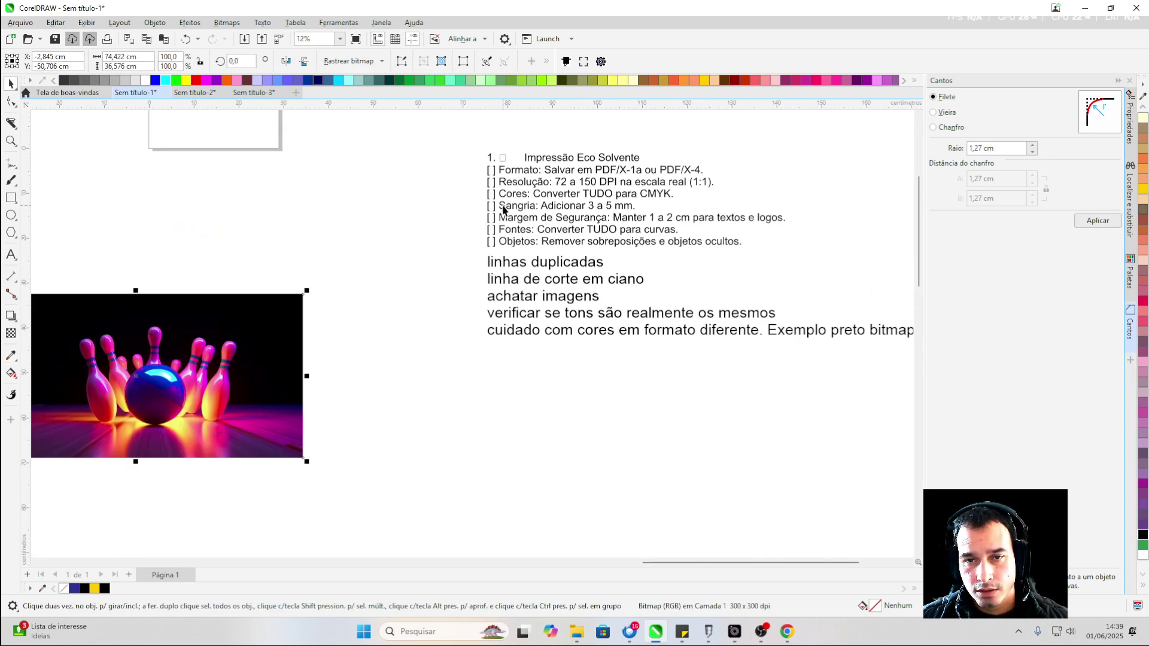
scroll(562, 159, "up", 1)
scroll(563, 158, "up", 2)
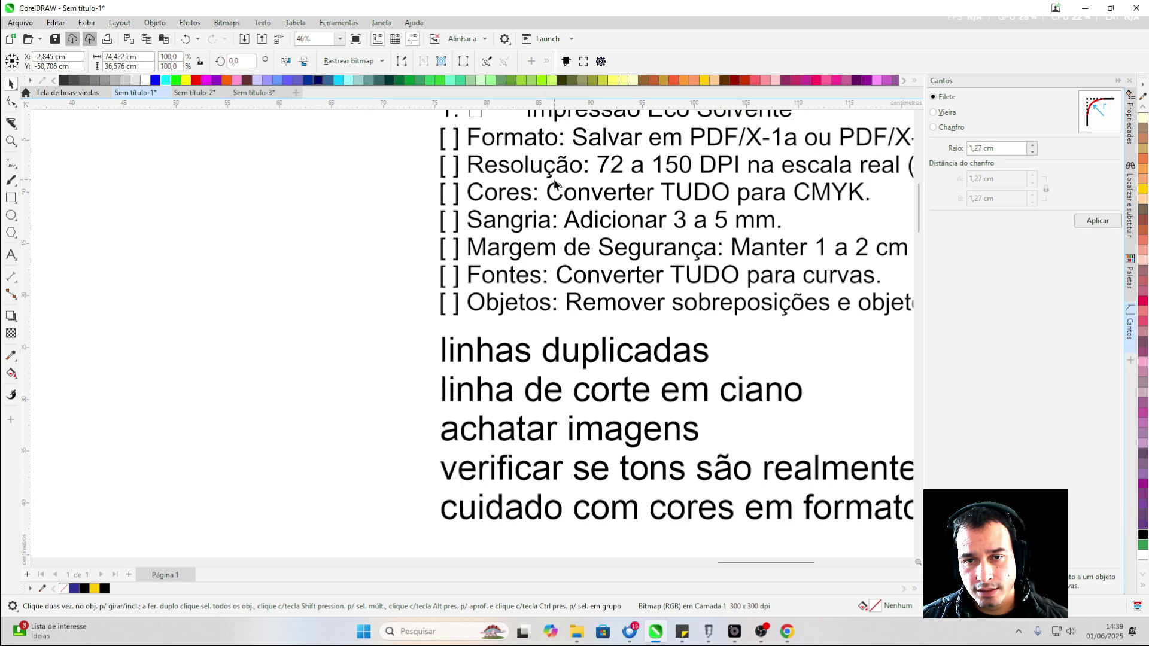
scroll(554, 182, "down", 3)
scroll(556, 180, "up", 2)
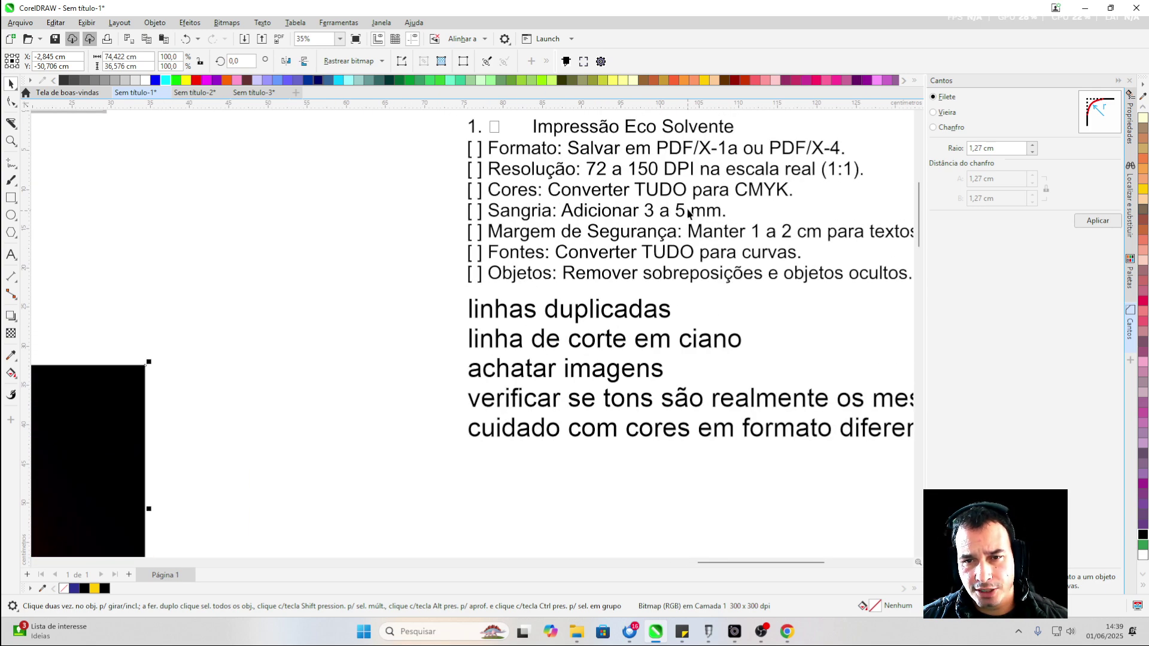
scroll(689, 213, "up", 1)
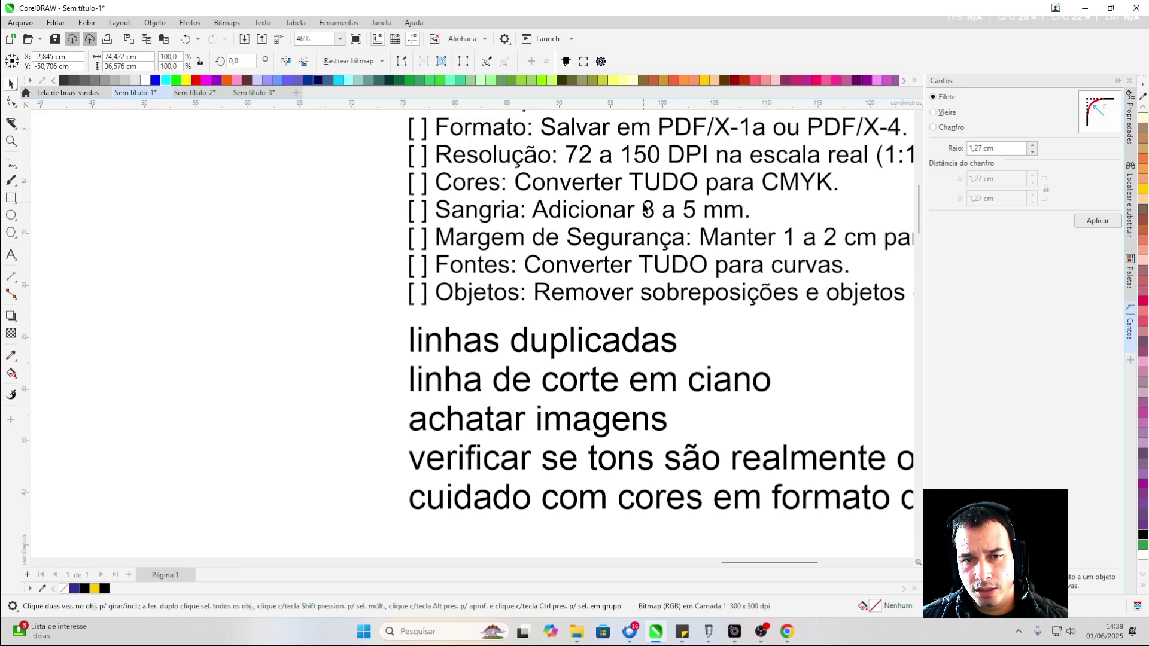
scroll(648, 209, "up", 1)
scroll(648, 210, "down", 3)
scroll(371, 154, "up", 2)
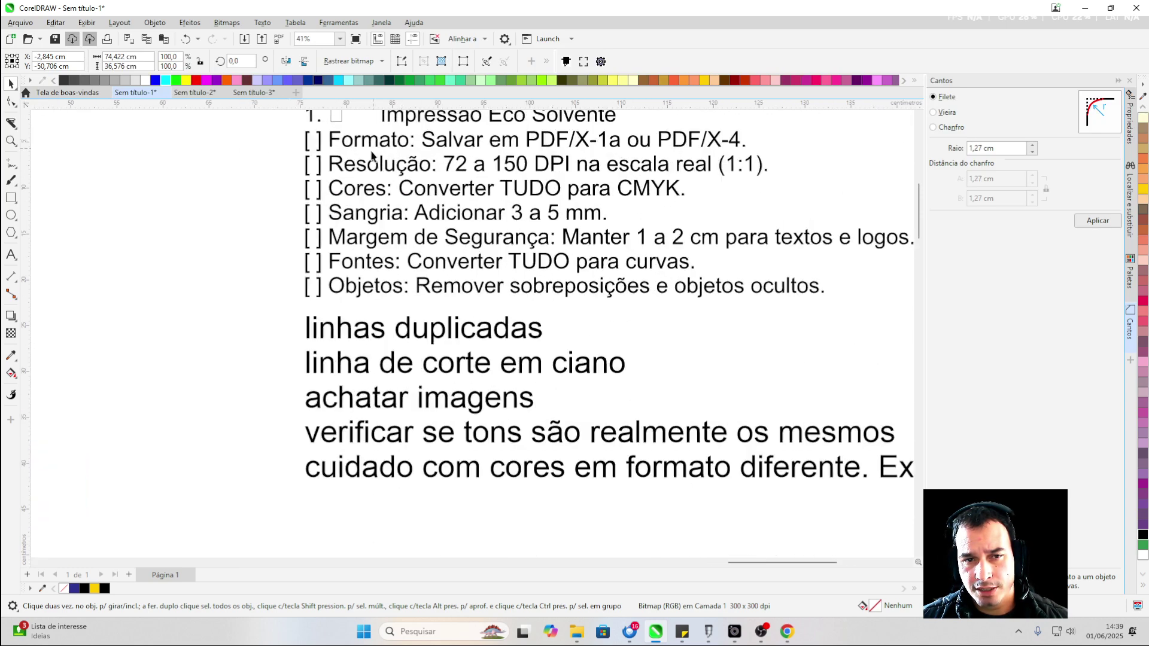
scroll(305, 181, "down", 3)
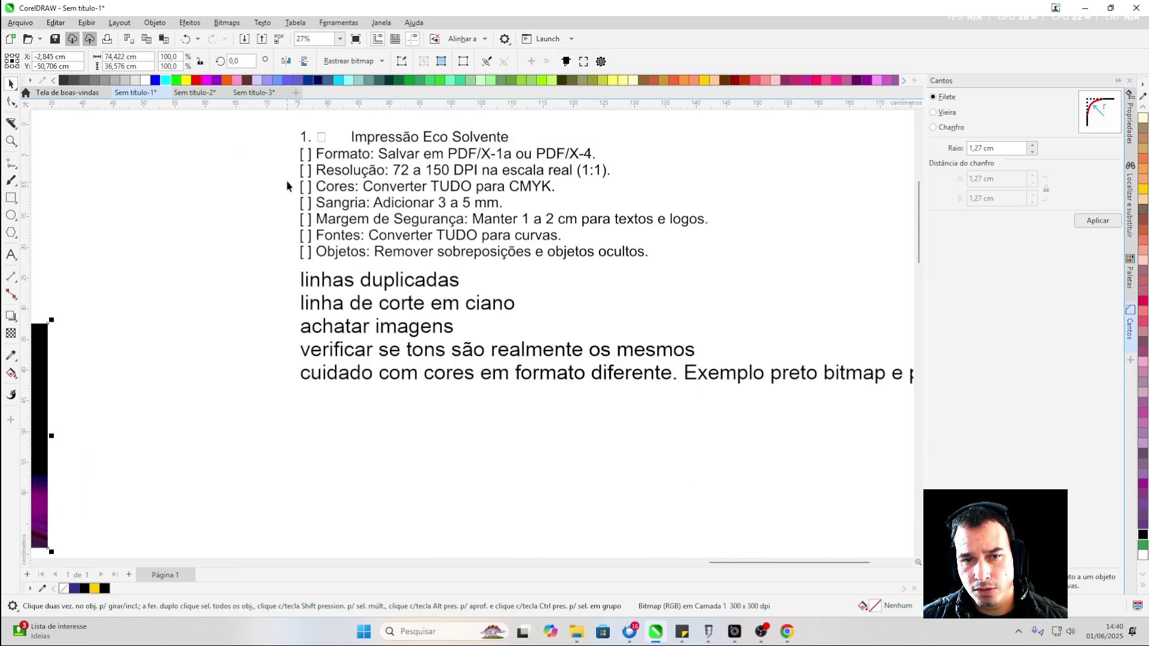
scroll(290, 185, "up", 2)
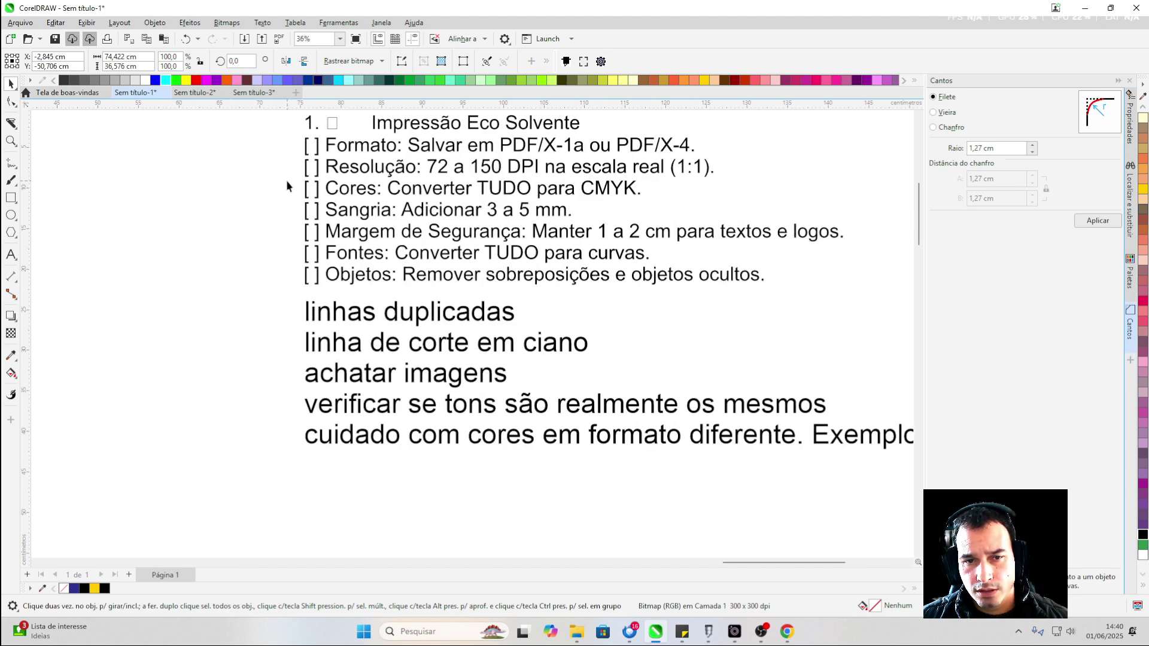
scroll(288, 183, "down", 5)
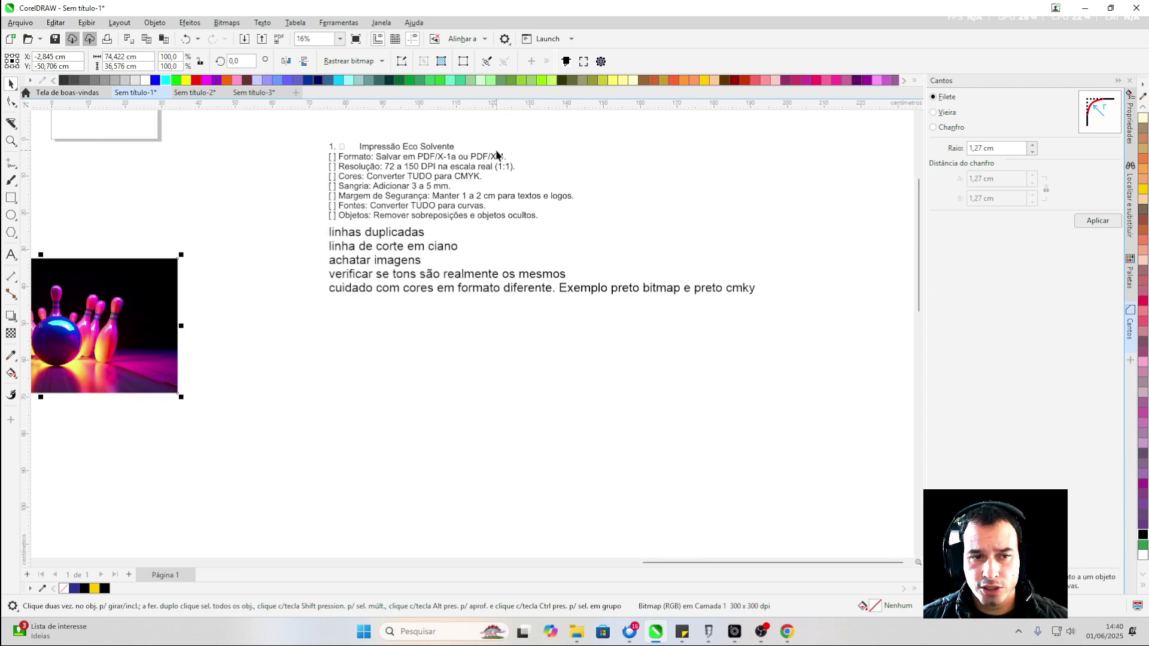
Add the sample text "asasasasasasas" above the bowling bitmap in Arial at about 175 pt
left_click(11, 264)
scroll(313, 193, "up", 2)
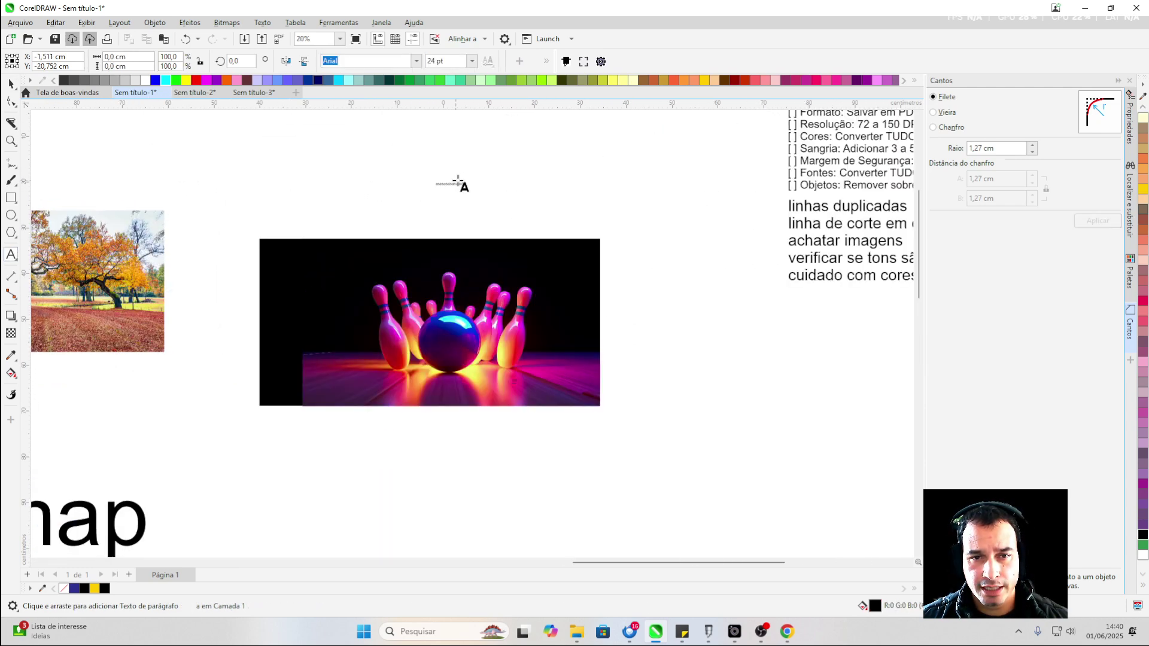
left_click_drag(474, 178, 669, 129)
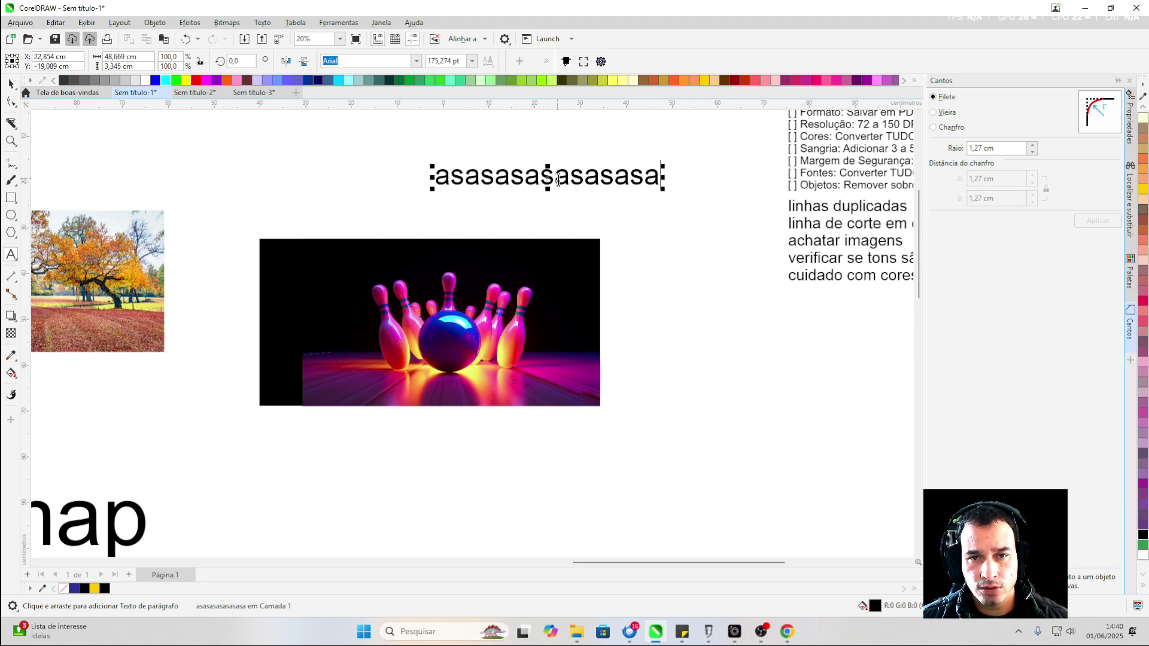
double_click(558, 180)
type("asasasasasasas")
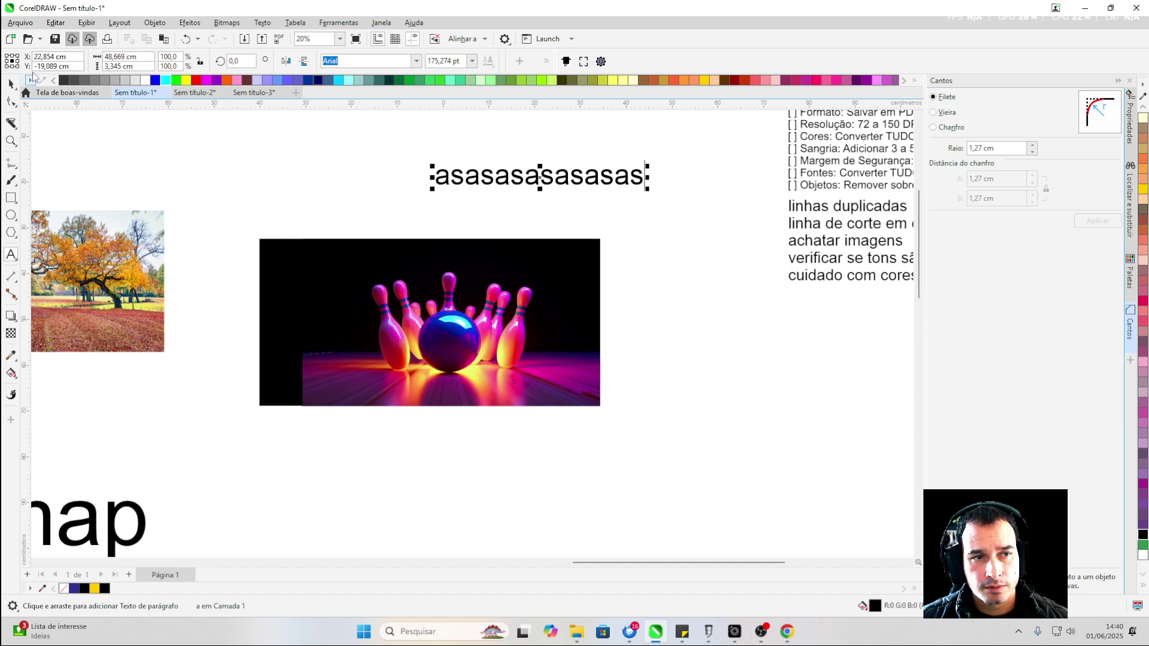
left_click(9, 85)
right_click(485, 178)
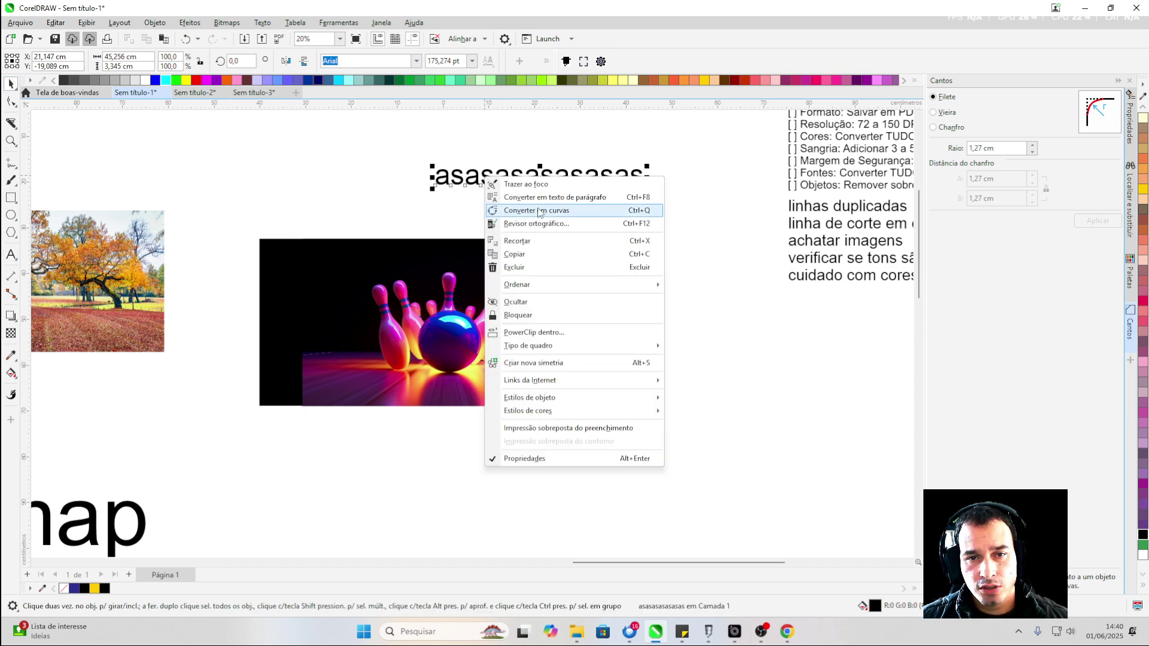
left_click(513, 151)
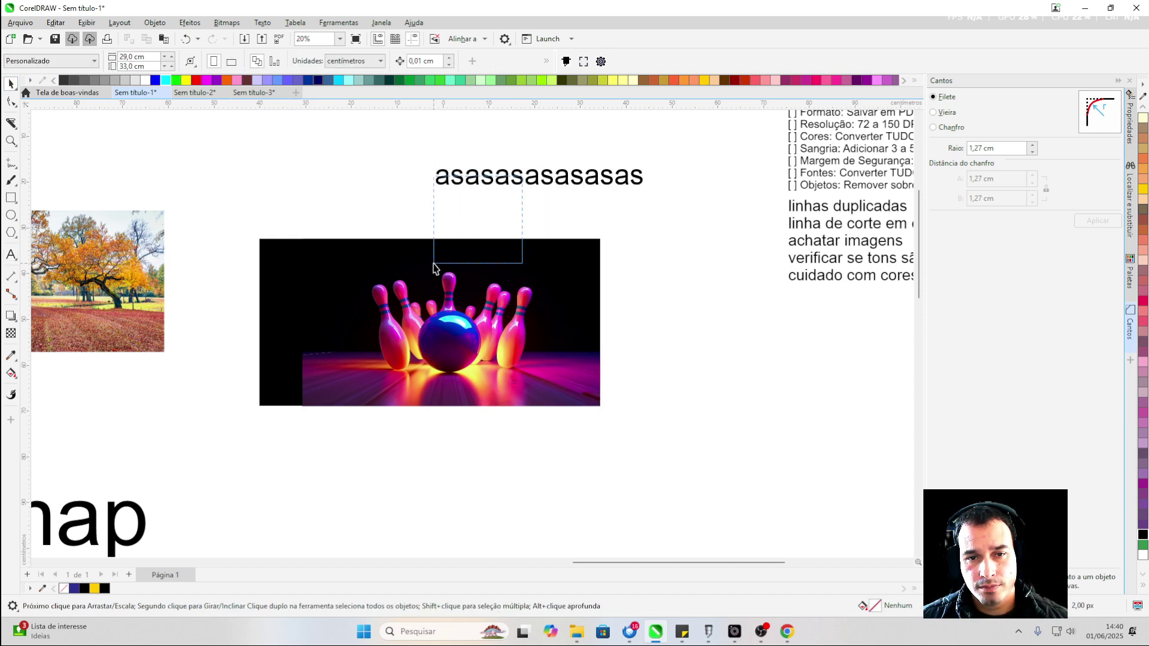
Place a copy of the sample text on the black area above the bowling pins and fill it light peach
left_click(568, 180)
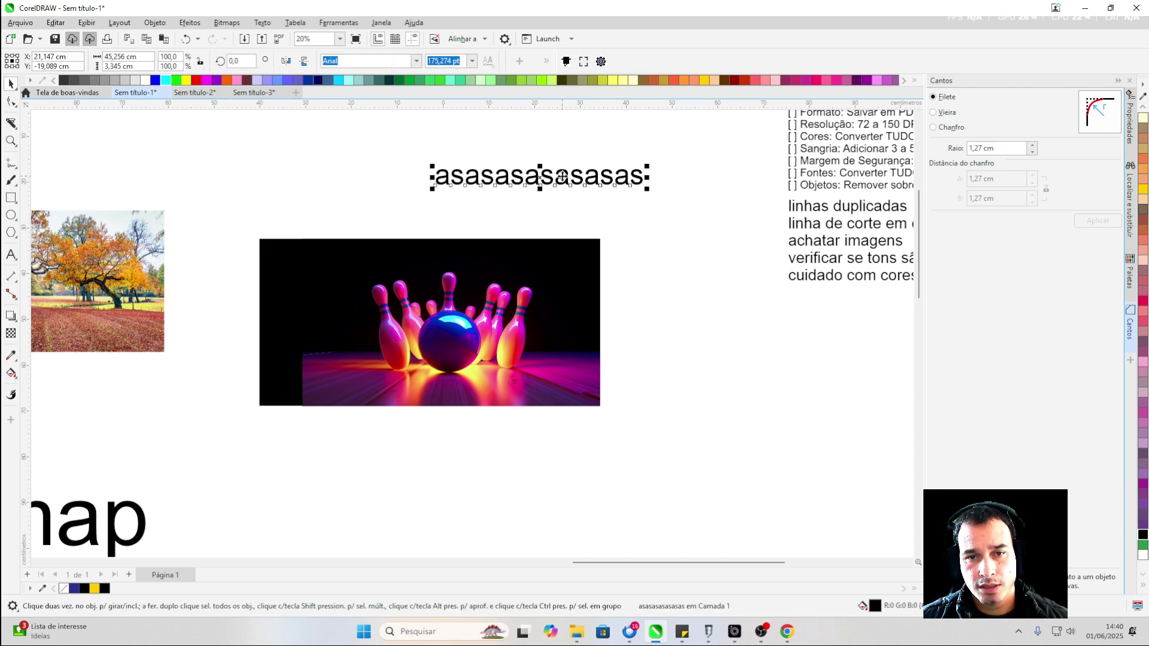
left_click_drag(563, 176, 449, 251)
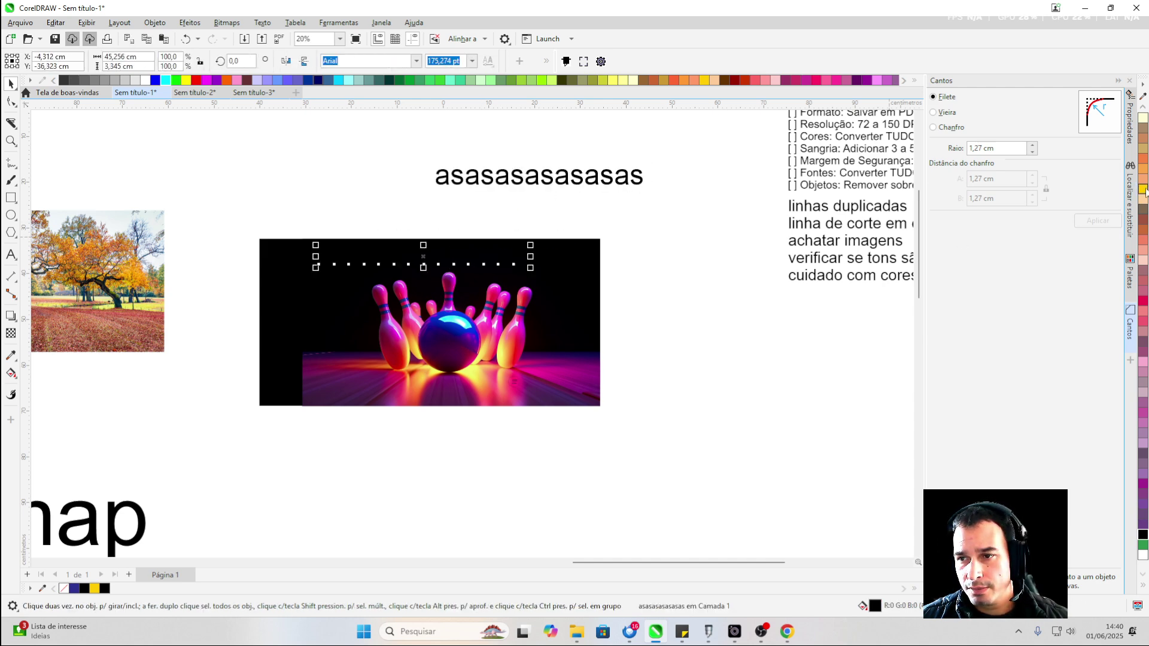
left_click(1144, 206)
Group the peach text together with the bowling bitmap
left_click_drag(660, 207, 87, 450)
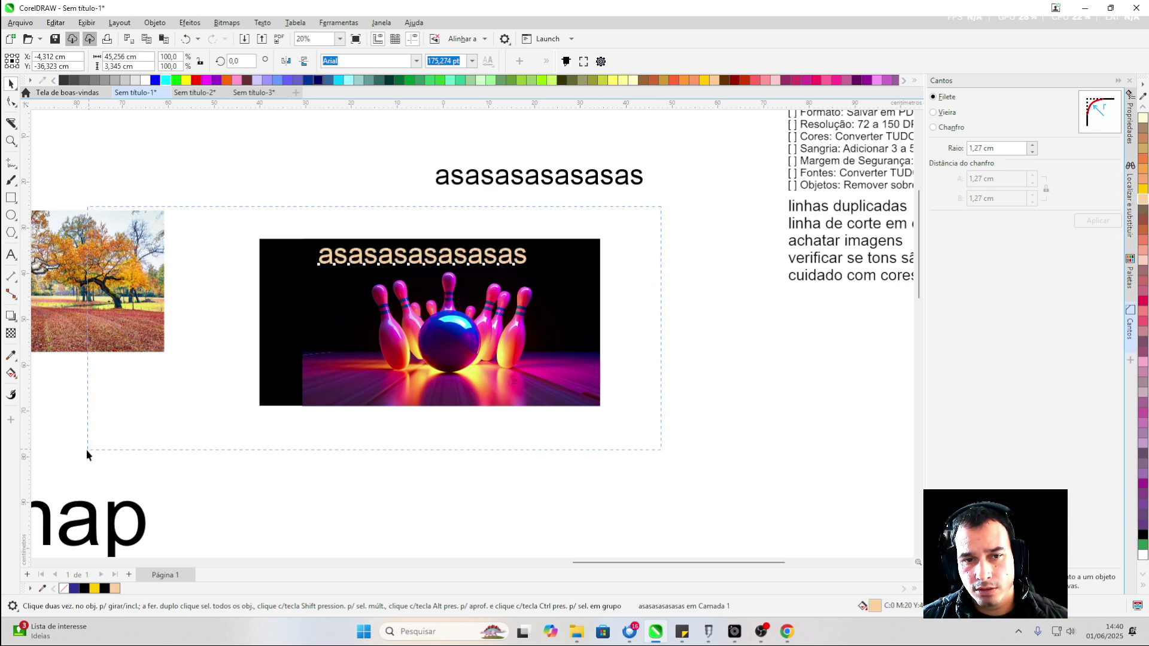
key("ctrl+g")
Look through the commands available for the grouped text and bowling bitmap, including Convert to Bitmap
scroll(362, 318, "up", 2)
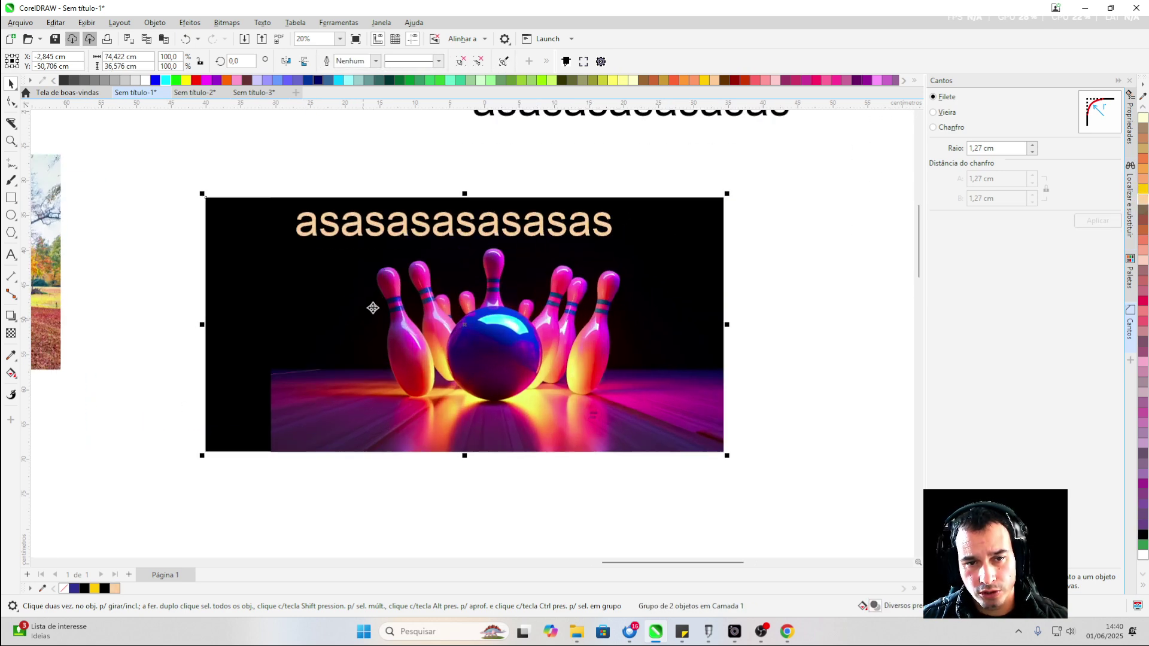
right_click(371, 307)
key("Escape")
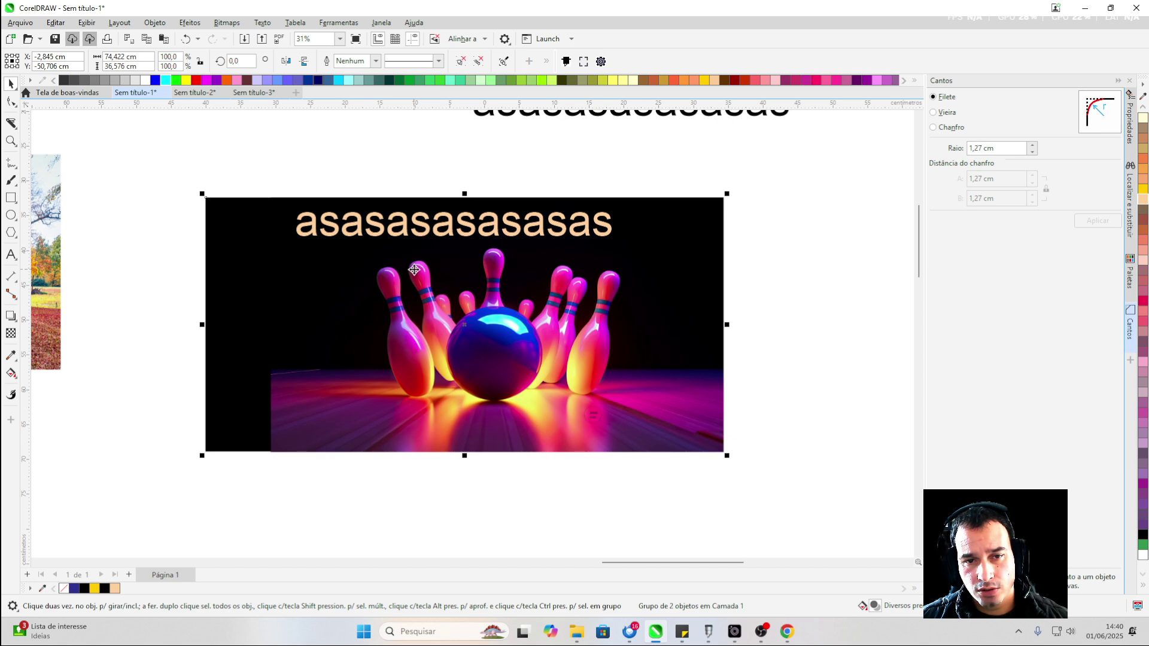
right_click(414, 269)
key("Escape")
left_click(437, 168)
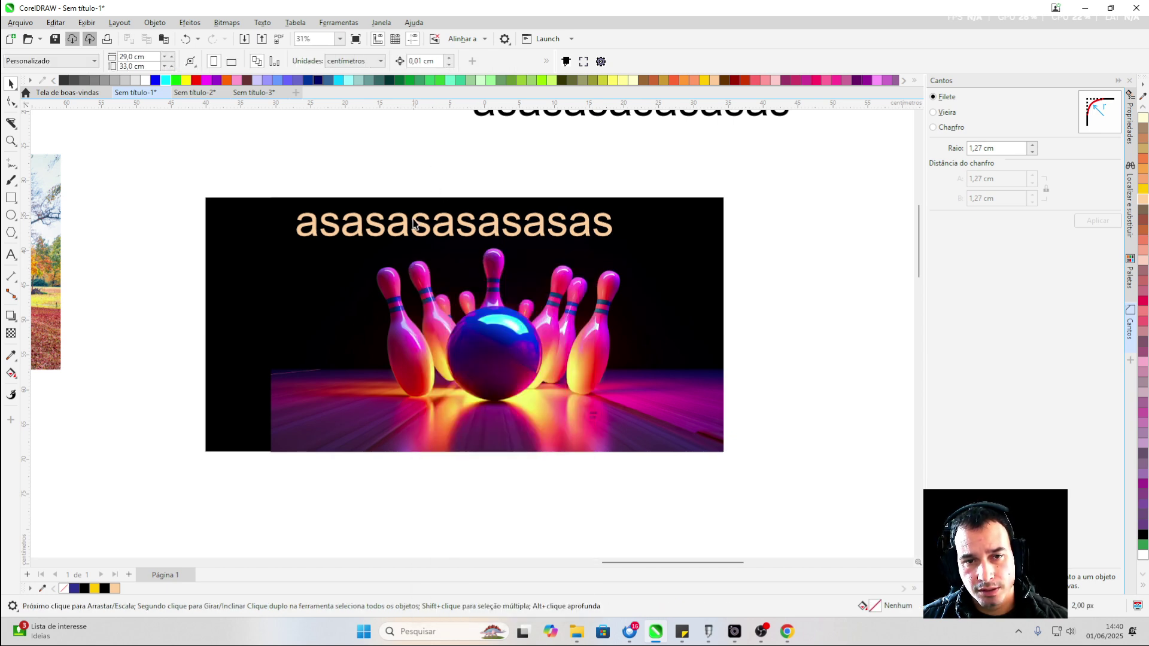
left_click(414, 224)
left_click(191, 23)
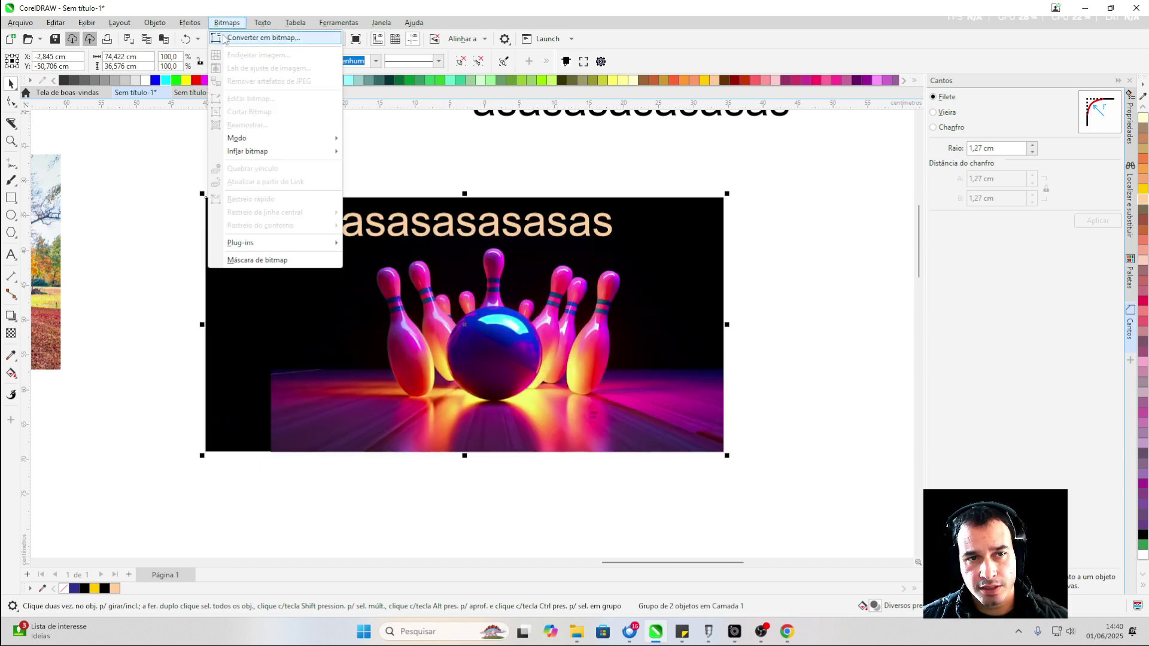
left_click(143, 156)
left_click(477, 269)
Move the bowling bitmap group down and to the left, to about X -10.7 cm, Y -59 cm
left_click_drag(599, 251, 552, 303)
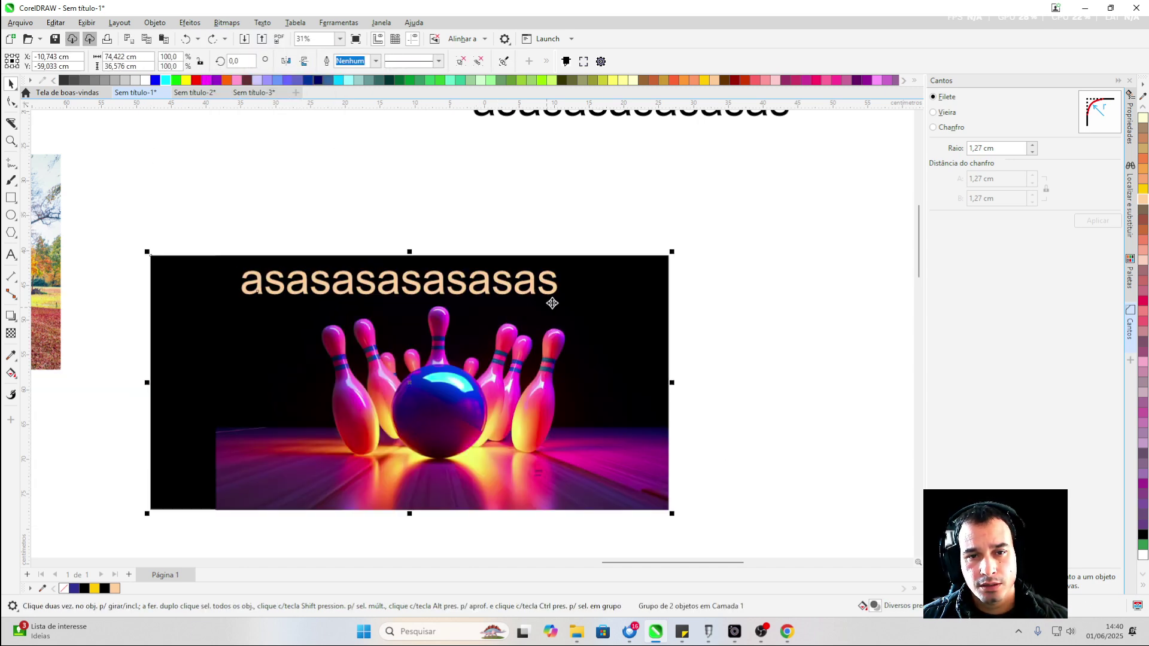
scroll(345, 311, "up", 1)
scroll(437, 300, "down", 2)
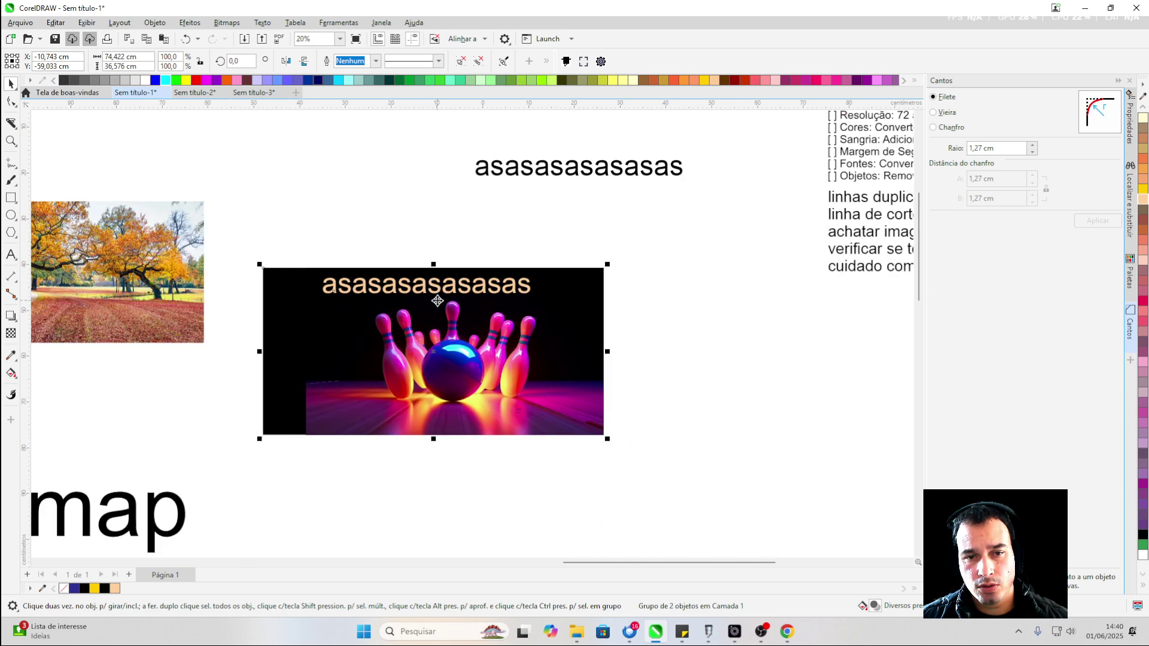
Replace the black sample text above the bowling group with "asaaasasasasa"
left_click(551, 165)
double_click(552, 167)
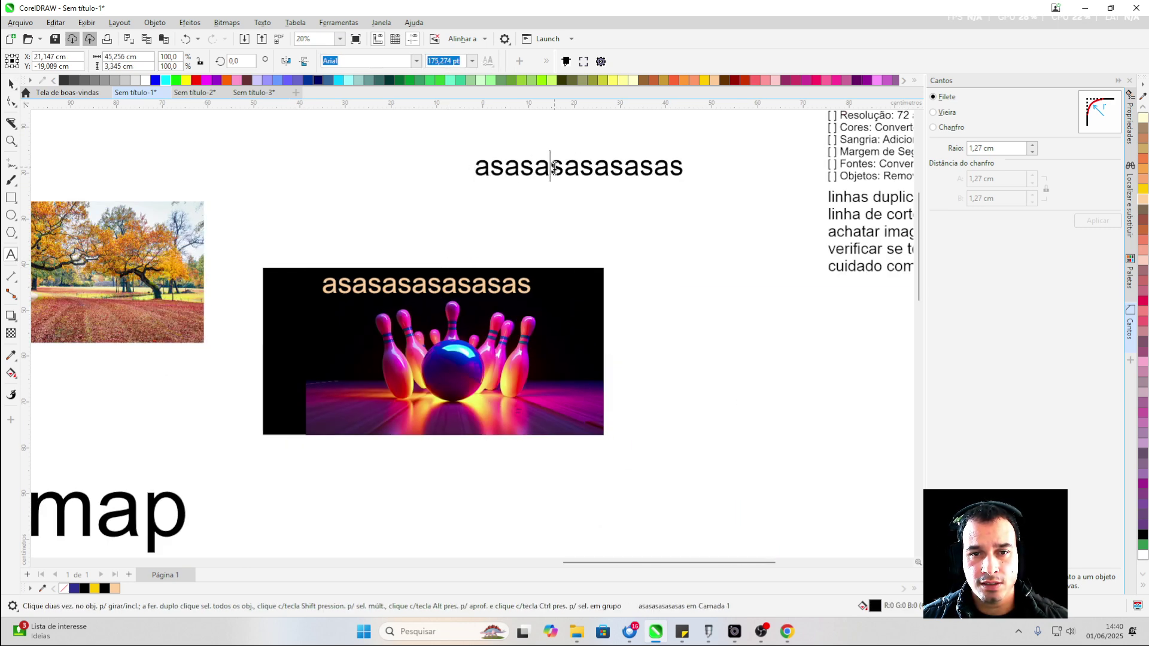
double_click(551, 168)
type("asaaasasasasa")
key("Escape")
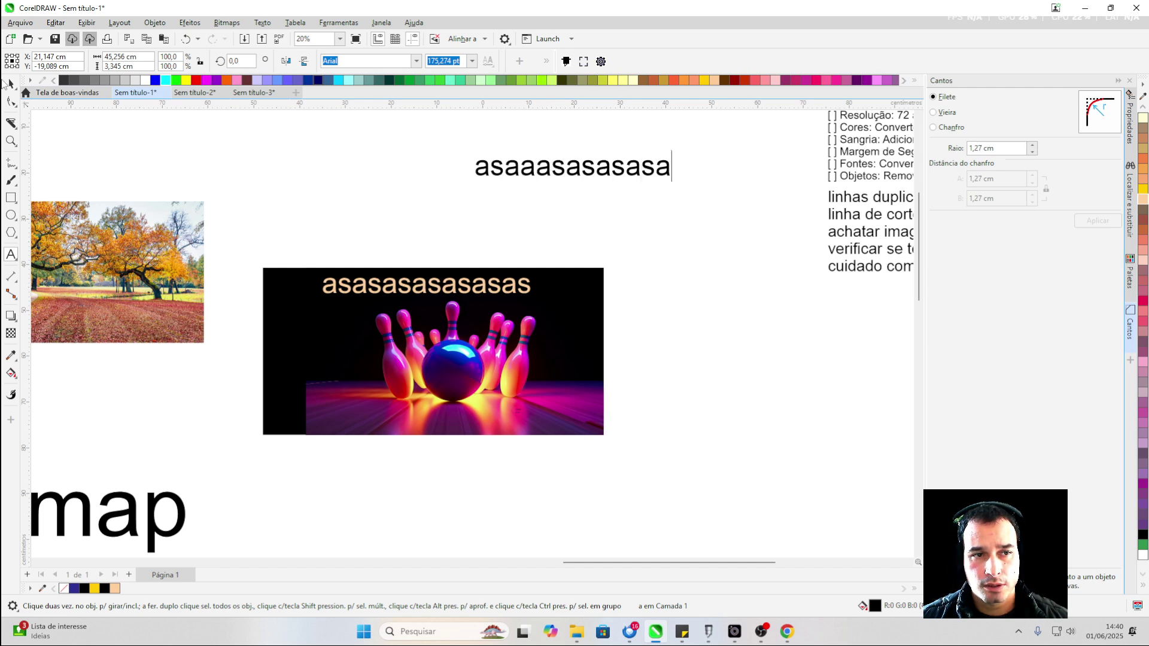
key("Escape")
Duplicate the black sample text slightly below and to the right, and change the copy's wording to "asasasasasasasasas"
left_click(515, 160)
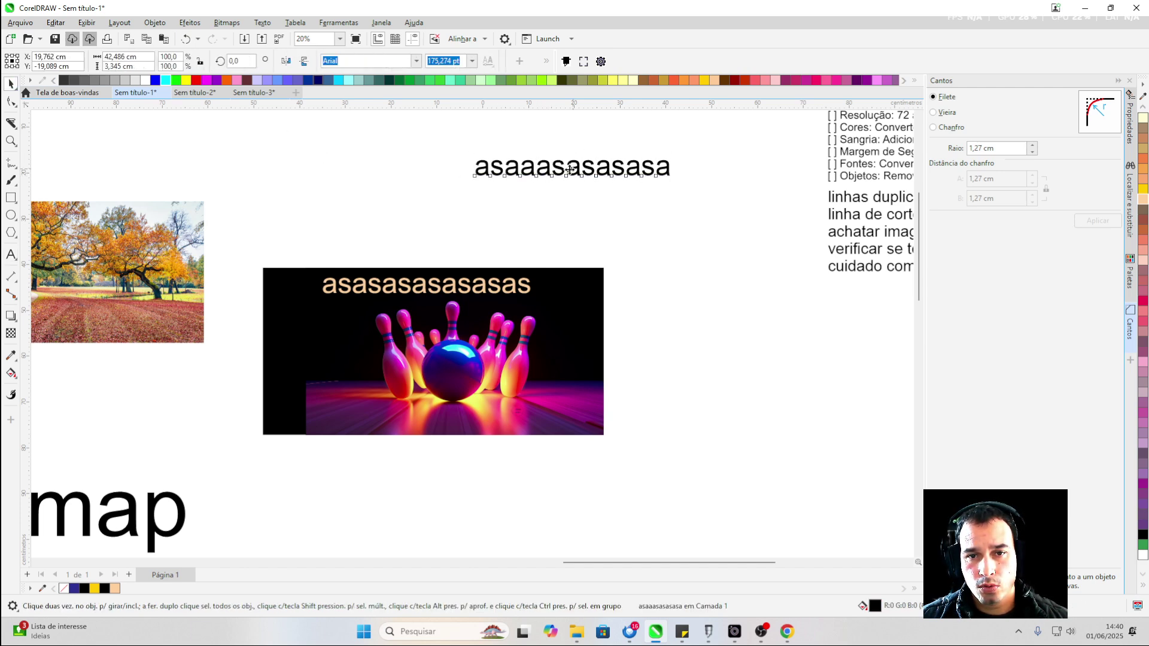
left_click_drag(575, 163, 540, 201)
double_click(542, 201)
type("asasasasasasasasas")
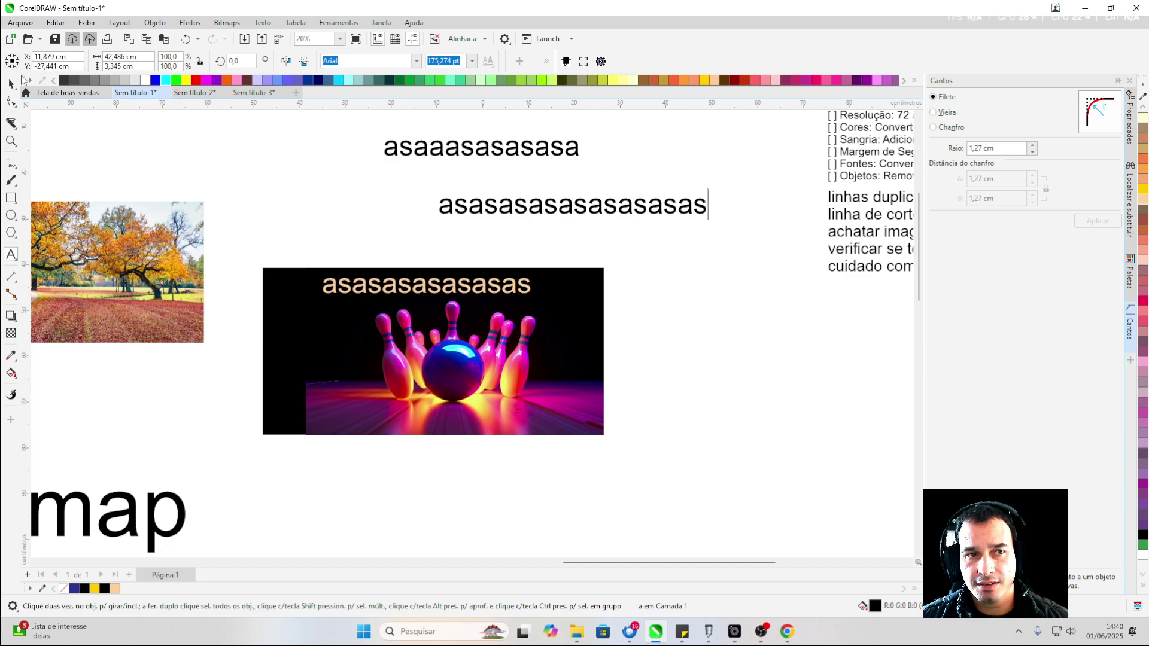
left_click(10, 84)
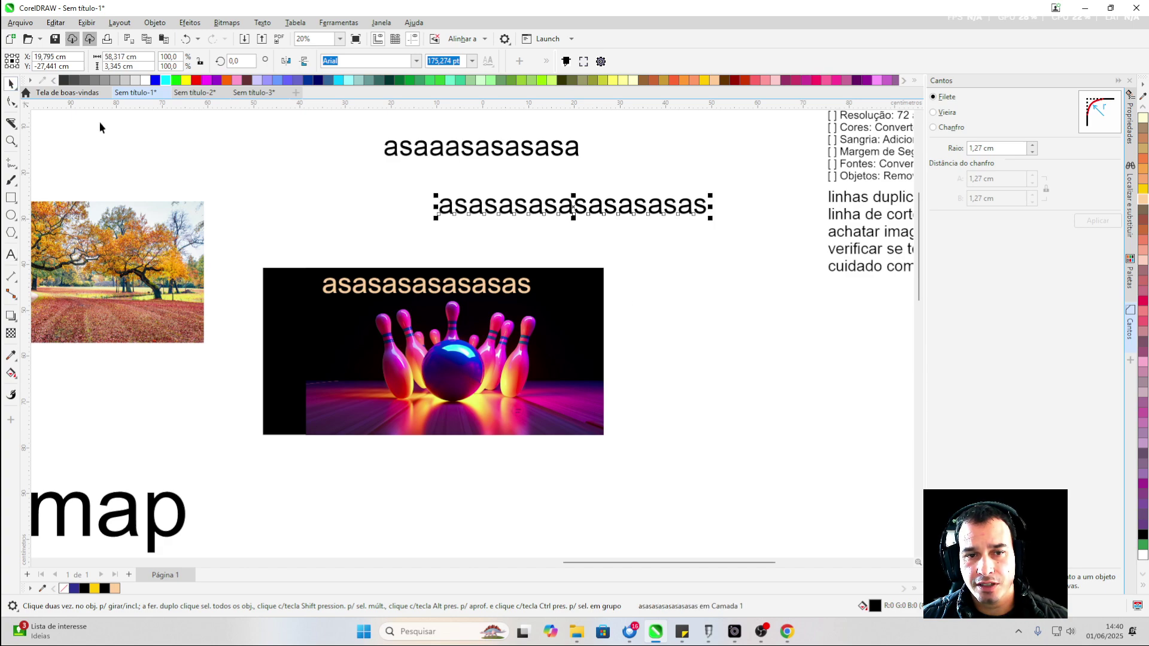
Spread the pictures apart by moving the bowling group down and right and the autumn tree image to the left
scroll(828, 274, "down", 3)
scroll(828, 274, "up", 3)
scroll(828, 274, "up", 1)
scroll(644, 236, "down", 5)
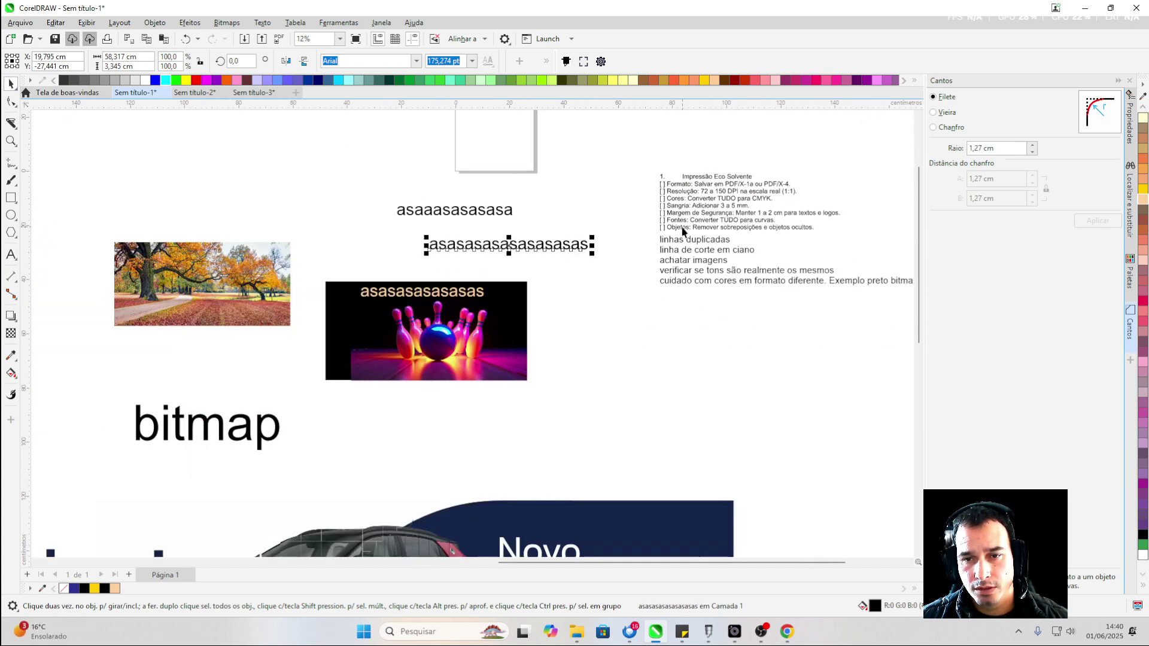
scroll(626, 306, "up", 4)
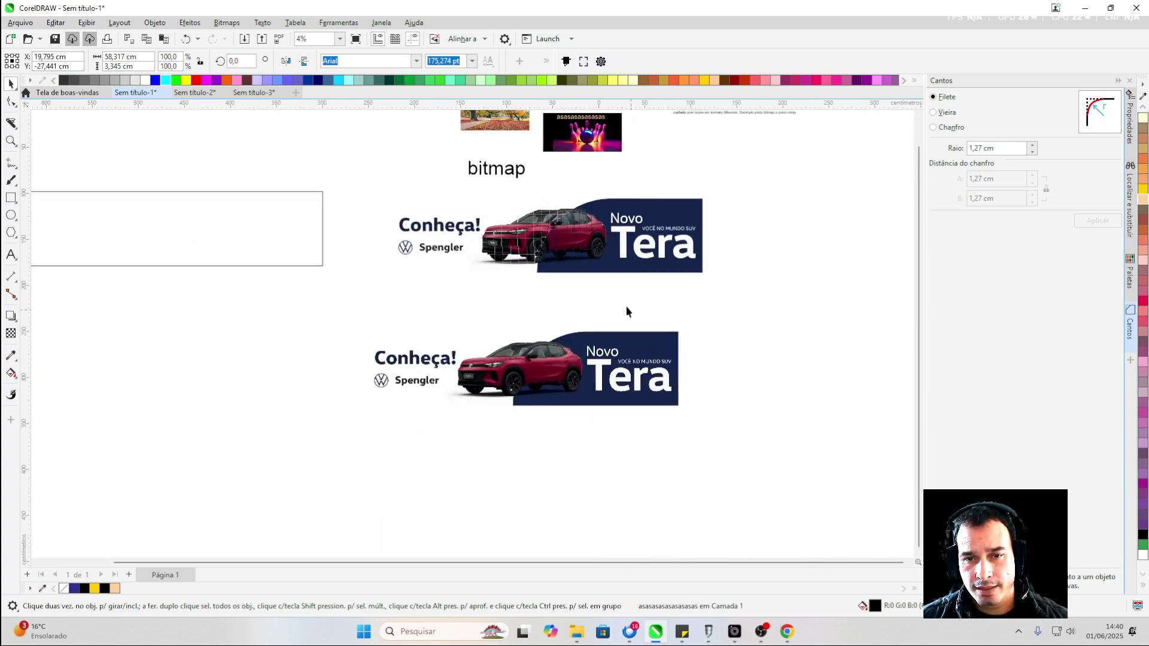
scroll(599, 202, "down", 2)
scroll(599, 202, "up", 1)
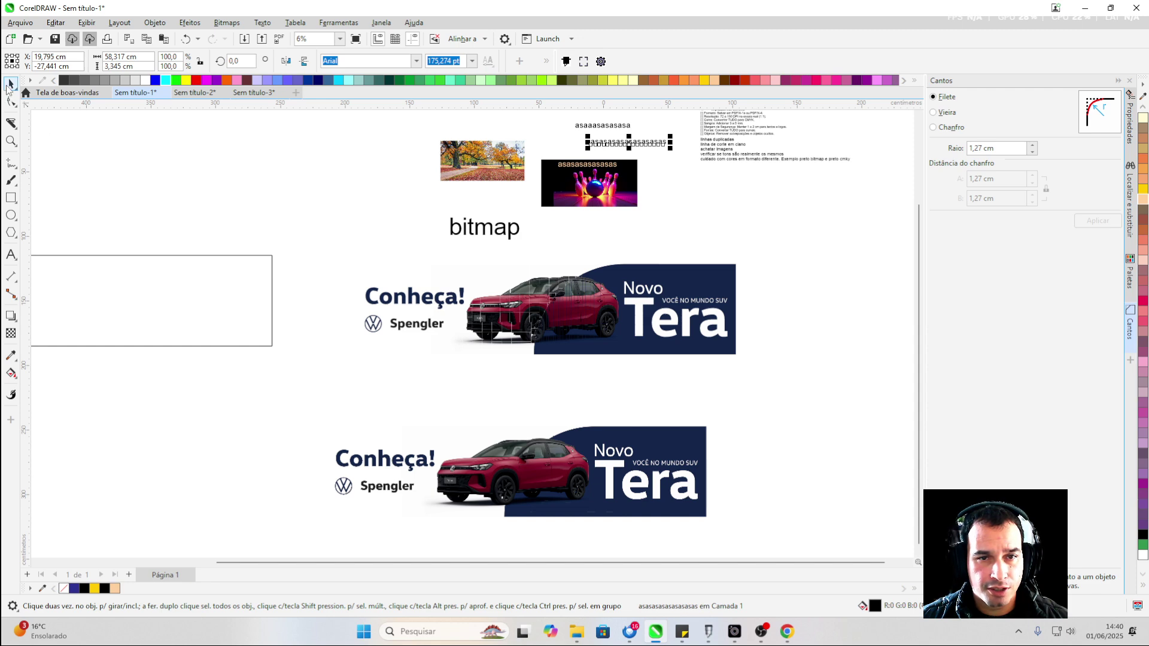
left_click_drag(598, 201, 721, 239)
left_click_drag(479, 168, 377, 188)
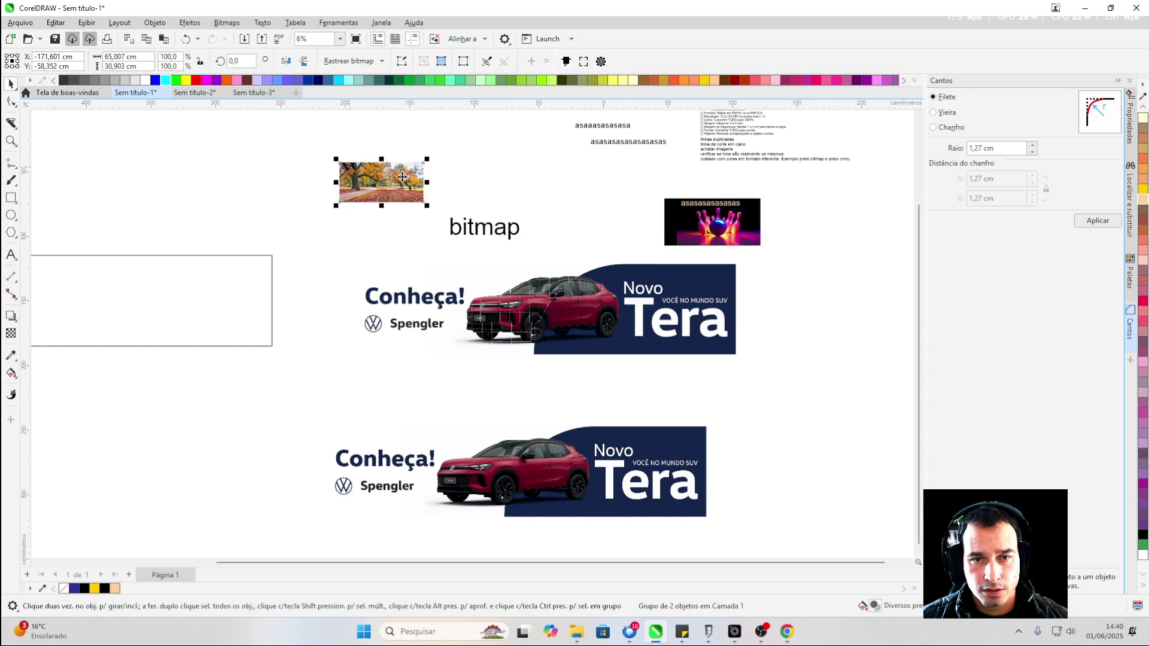
Move the upper car banner down and left to about X -105.8 cm, Y -189.1 cm, undoing the trial moves
left_click(502, 239)
left_click_drag(421, 297, 337, 345)
left_click_drag(337, 344, 426, 328)
left_click_drag(627, 450, 849, 454)
key("ctrl+z")
key("ctrl+z")
key("ctrl+z")
key("ctrl+z")
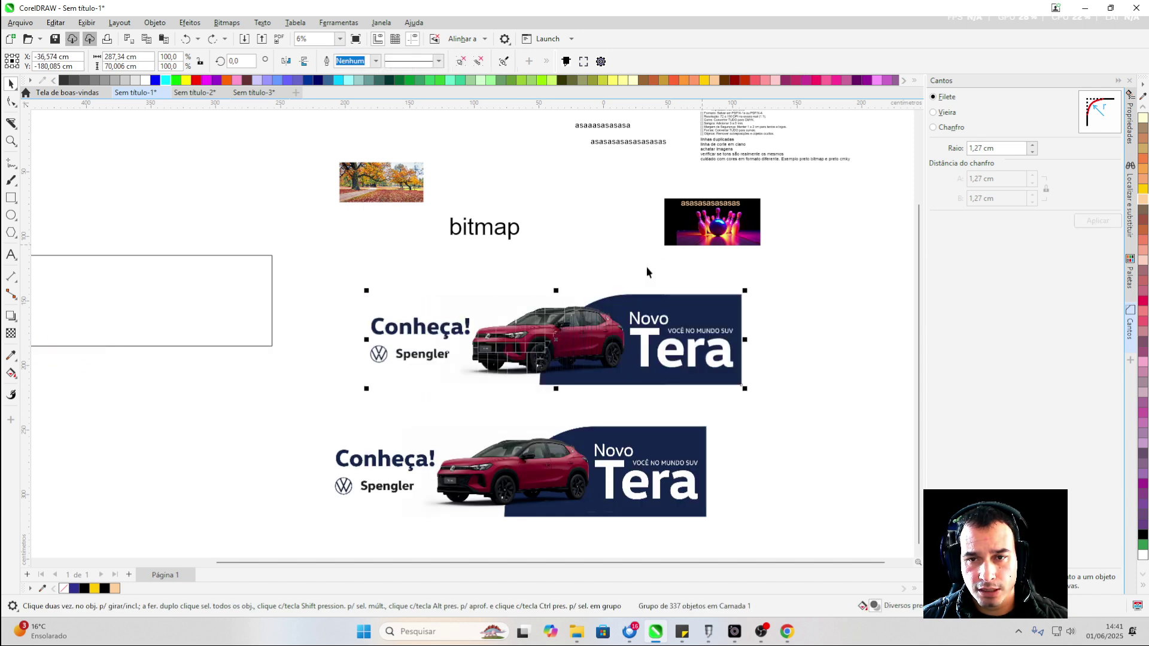
key("ctrl+z")
key("ctrl+z")
key("ctrl+z")
key("ctrl+z")
key("ctrl+z")
key("ctrl+z")
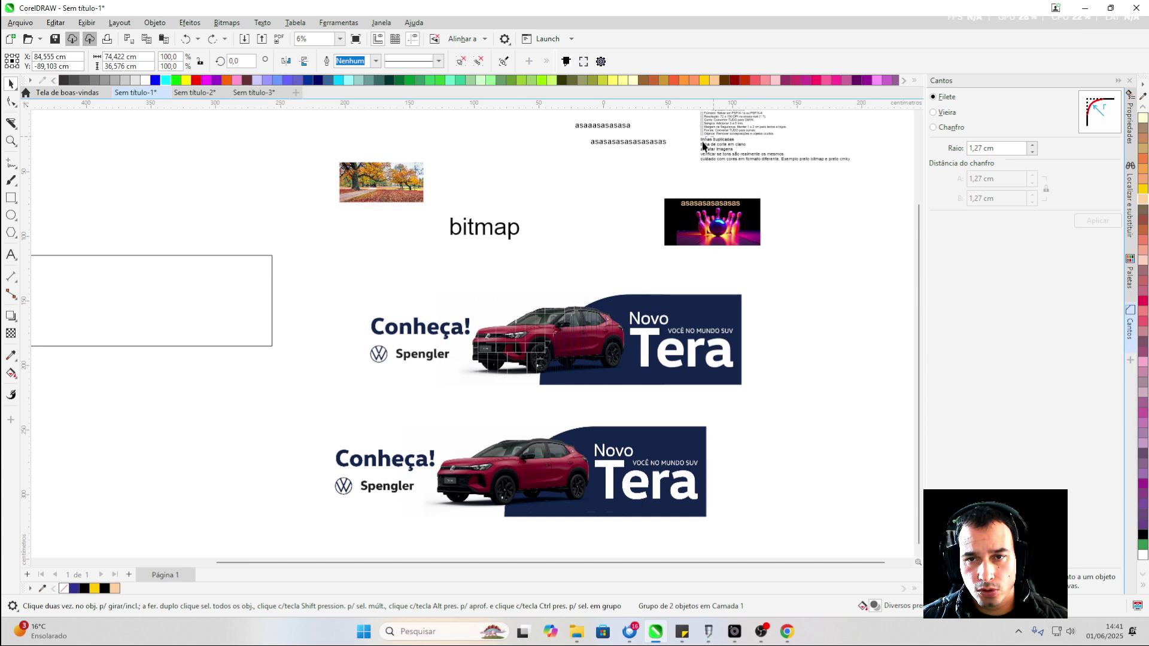
key("ctrl+z")
scroll(366, 178, "down", 2)
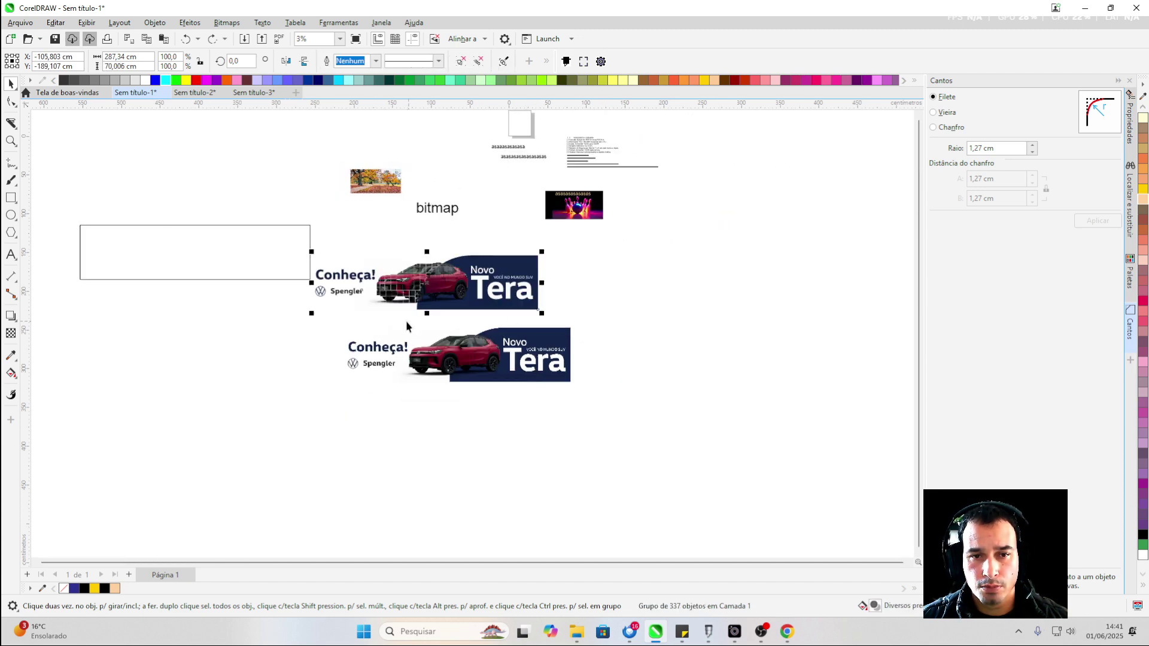
Move the checklist, sample texts, images and both car banners together down and right, to about X 38.4 cm, Y -257.1 cm
scroll(473, 321, "down", 1)
left_click_drag(366, 309, 246, 411)
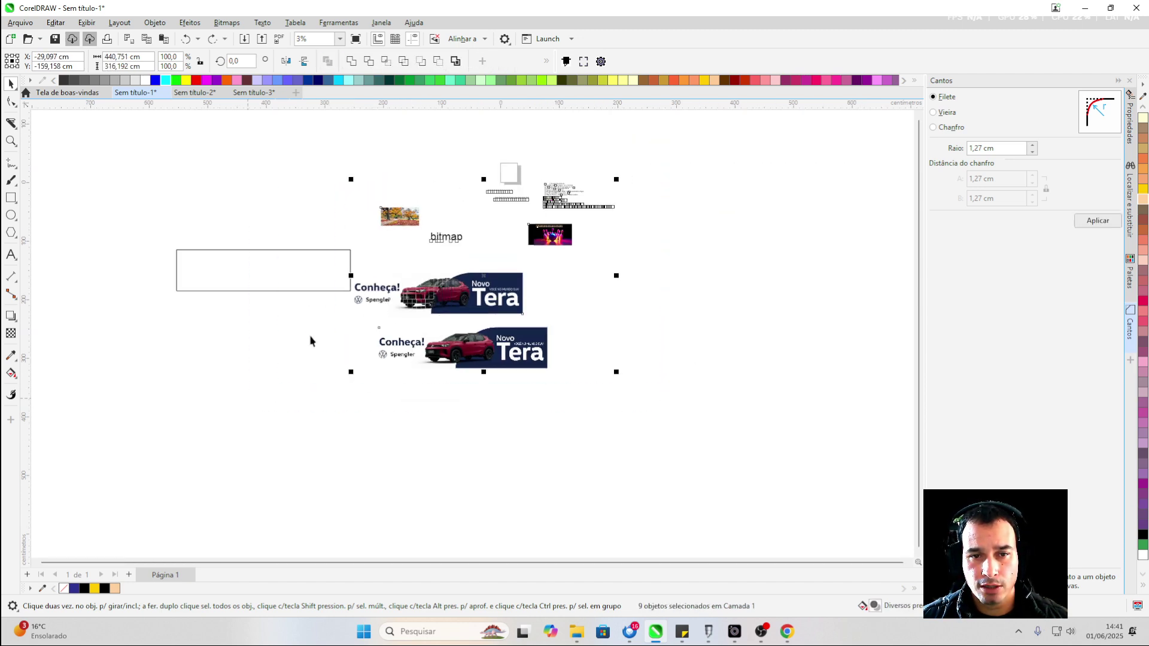
left_click_drag(453, 284, 533, 346)
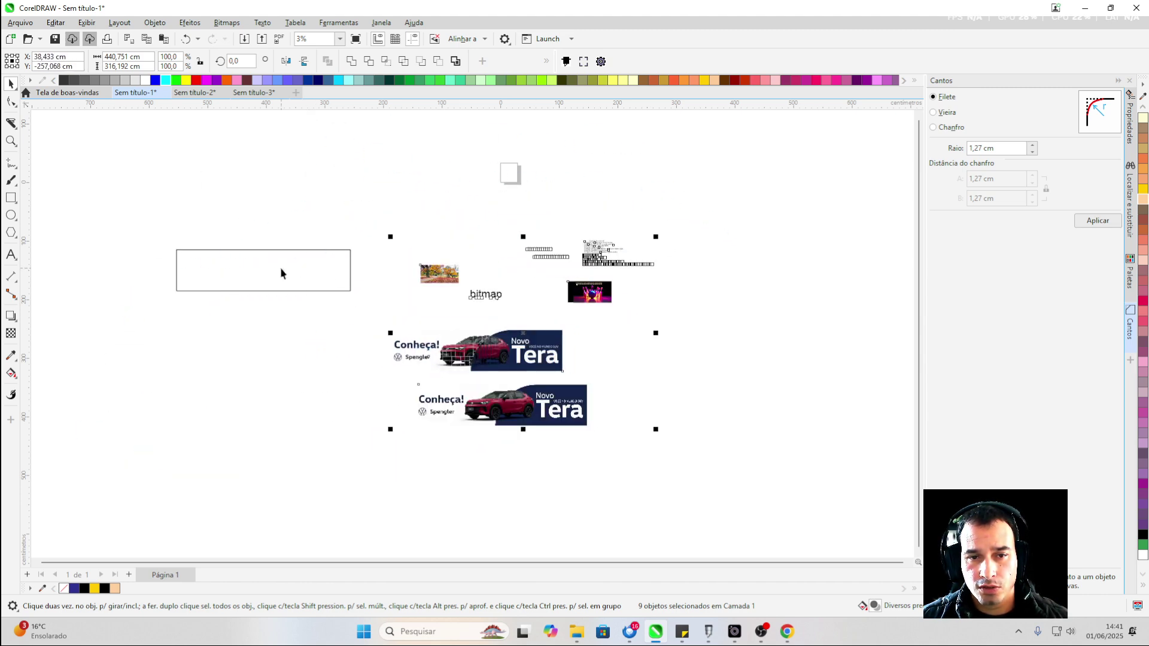
left_click(449, 313)
scroll(400, 303, "up", 3)
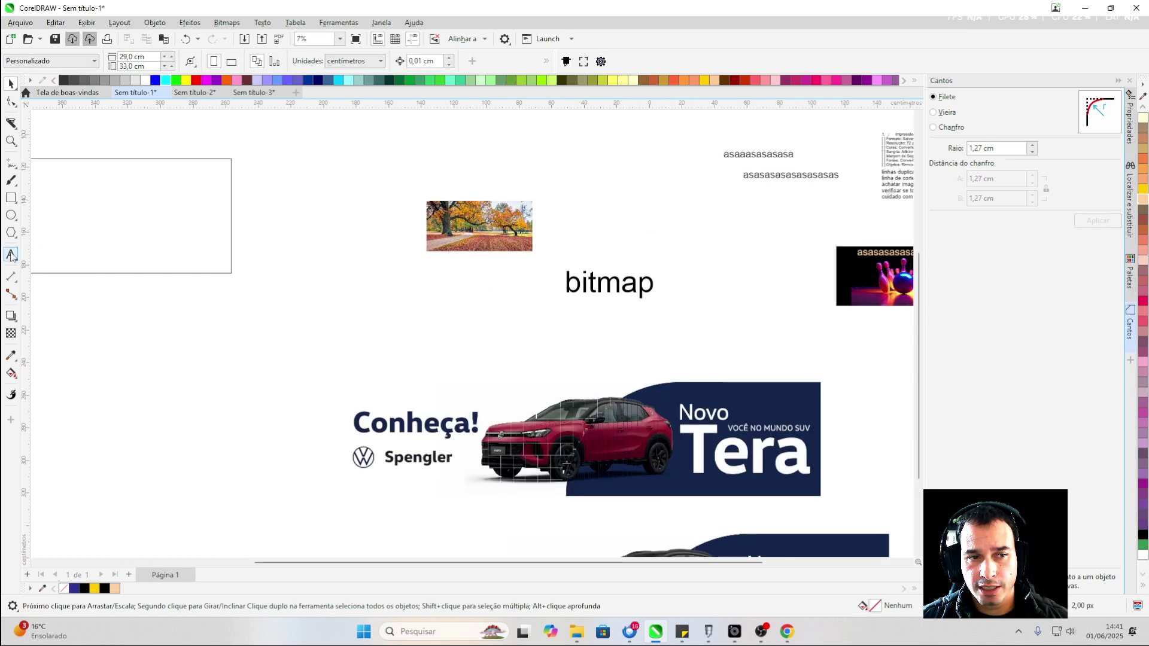
scroll(392, 251, "down", 2)
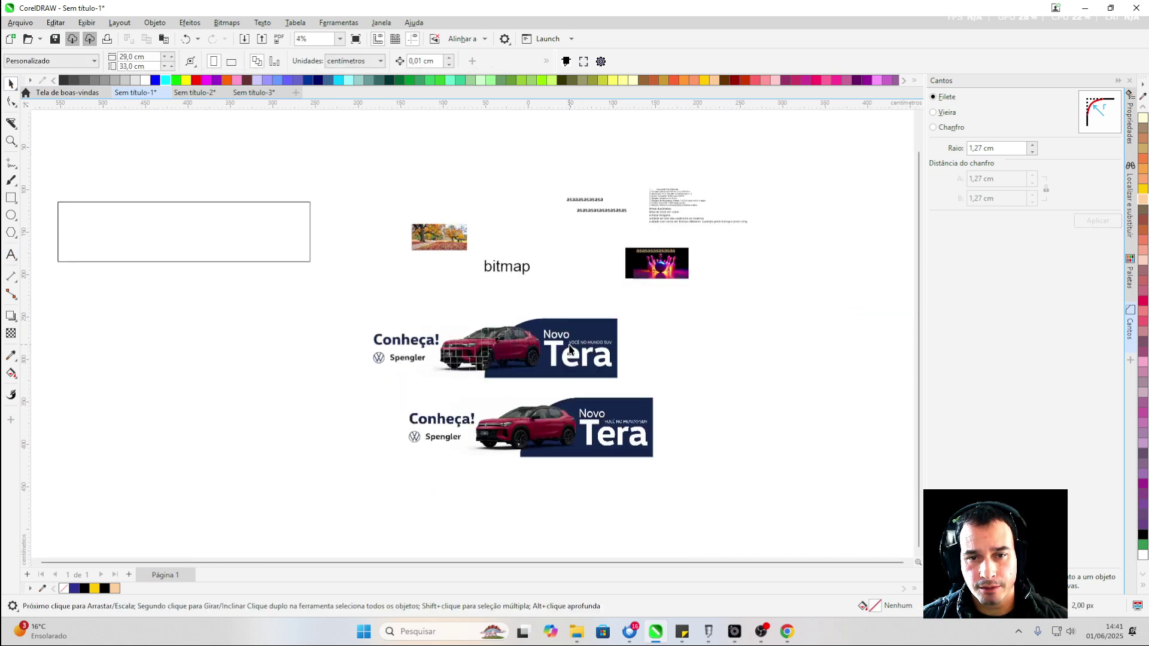
left_click(570, 350)
left_click(760, 631)
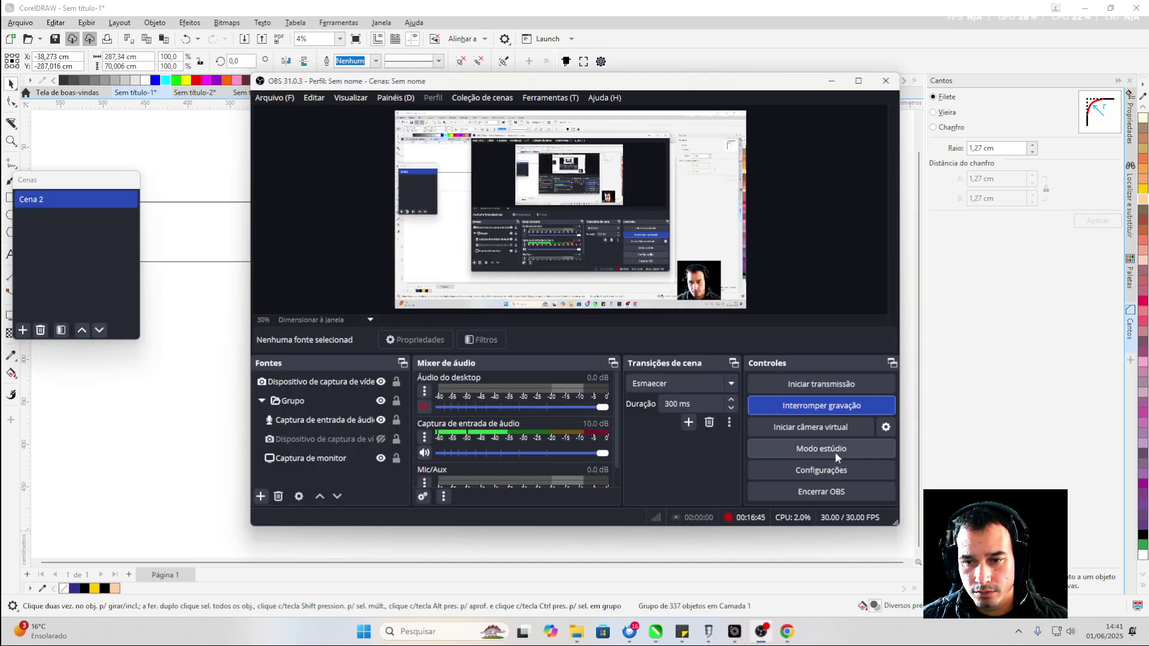